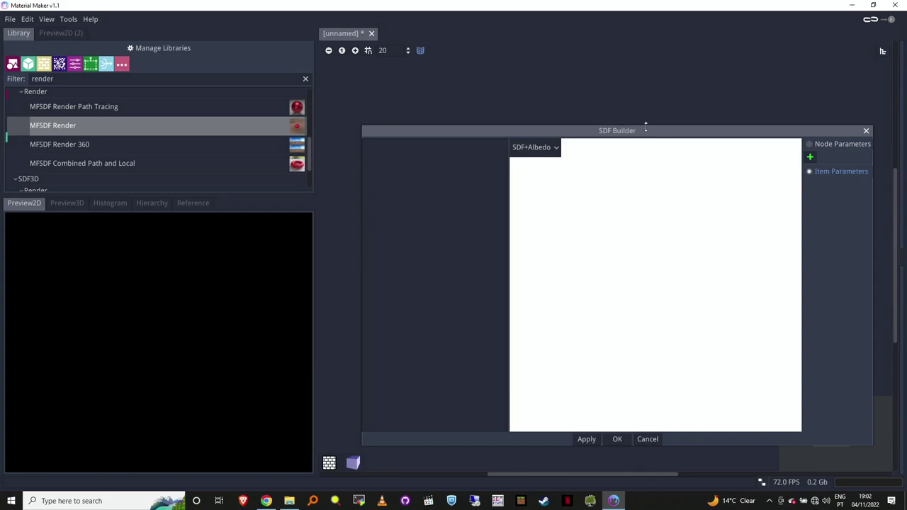
- Create a 2D circle shape in the SDF Builder and scale it to about 0.59
right_click(417, 177)
mouse_move(427, 183)
mouse_move(466, 180)
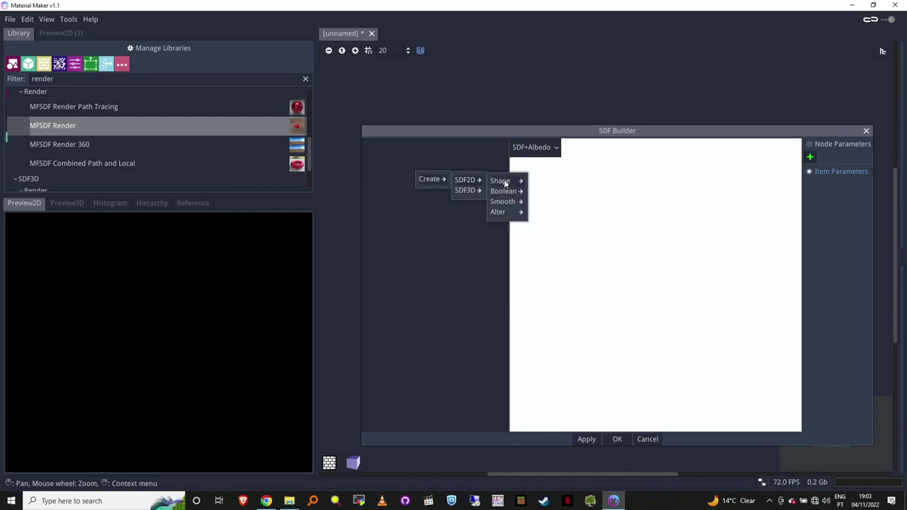
mouse_move(500, 181)
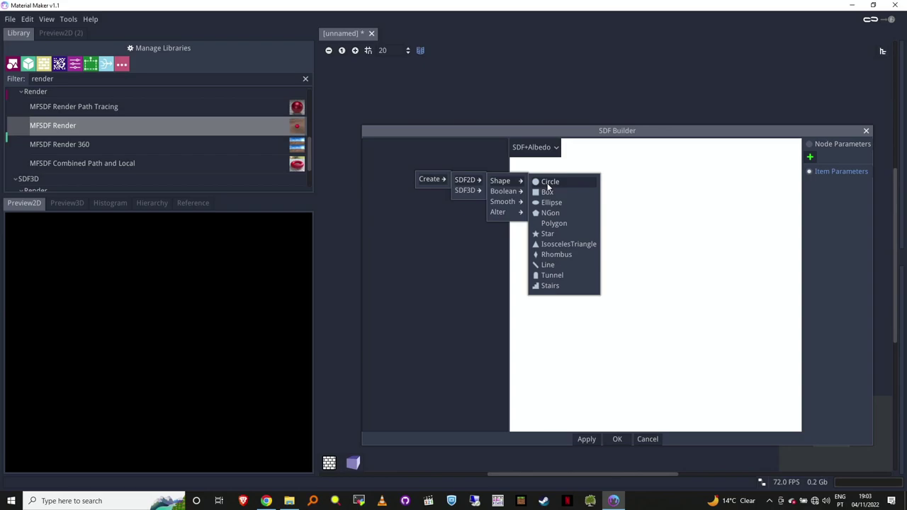
click(547, 184)
drag(696, 285, 672, 286)
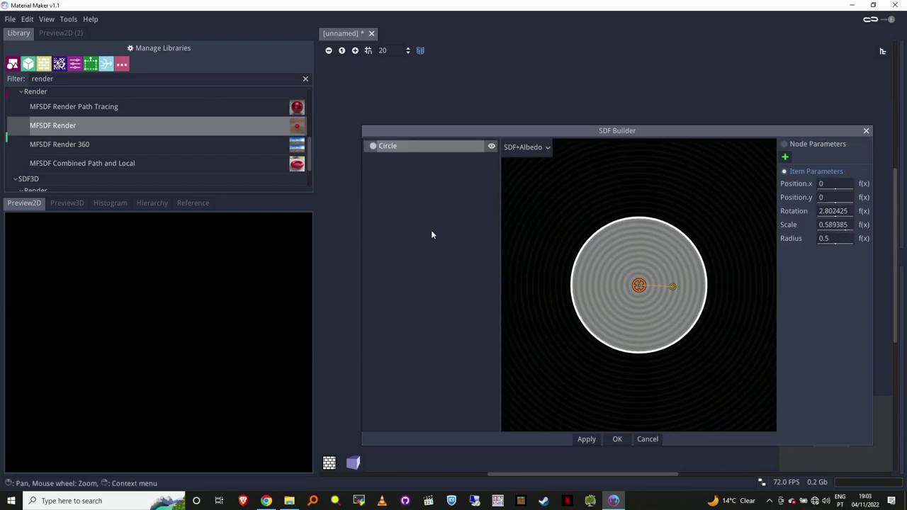
- Add a second 2D circle at about X 0.34, Y -0.05 with a scale of about 0.52
right_click(419, 173)
mouse_move(470, 182)
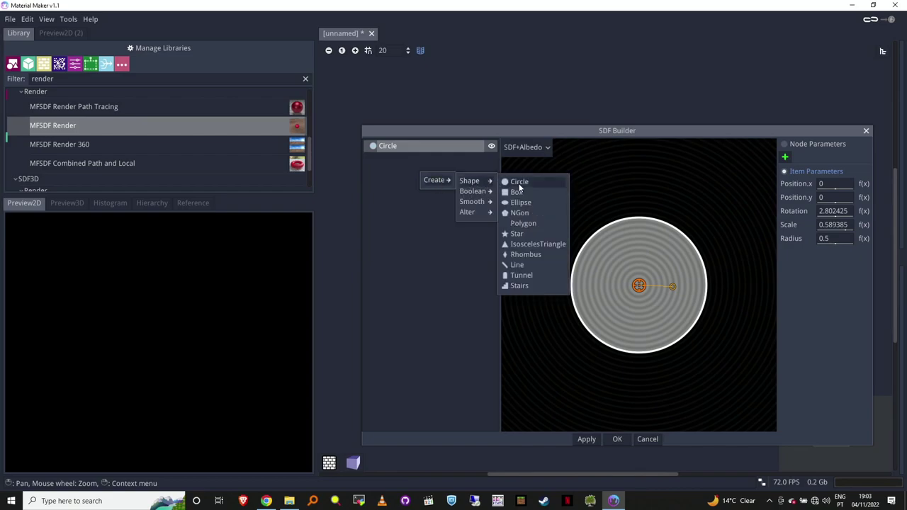
click(520, 183)
drag(696, 284, 746, 279)
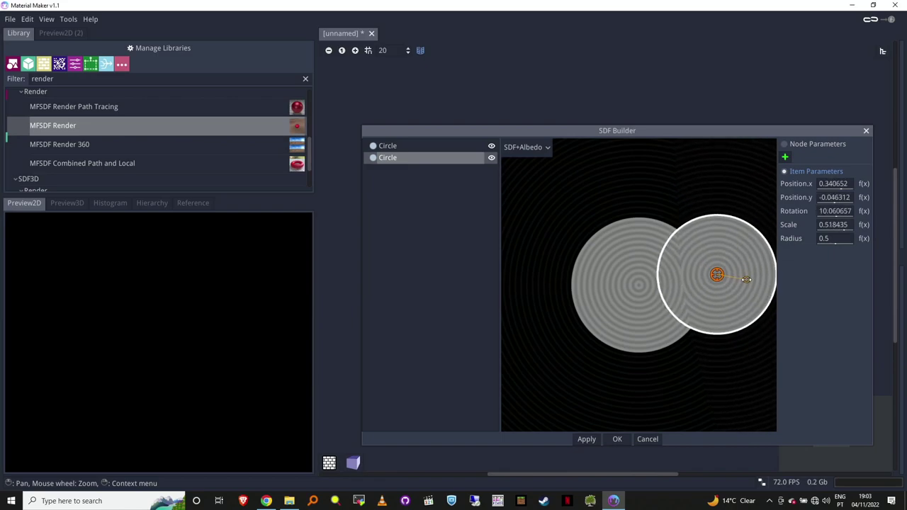
- Create a 2D smooth union and nest both circles inside it
right_click(415, 191)
mouse_move(428, 195)
mouse_move(467, 196)
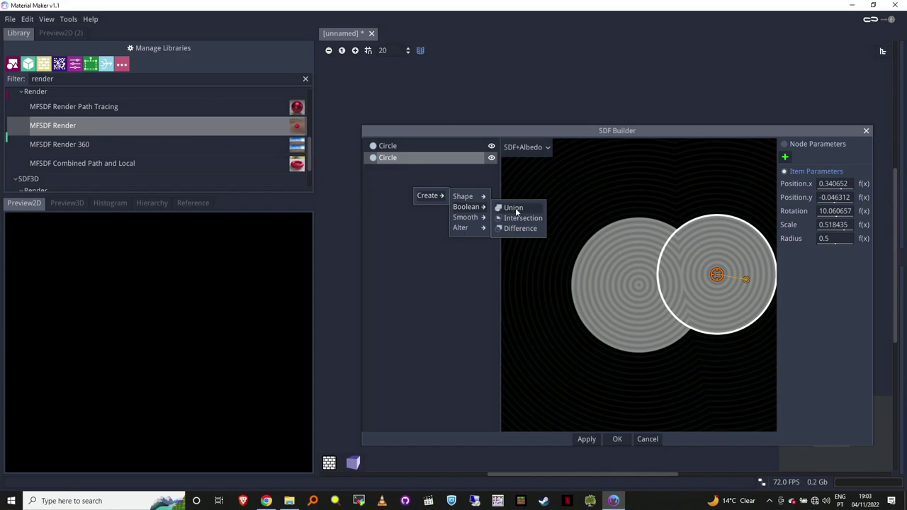
click(508, 219)
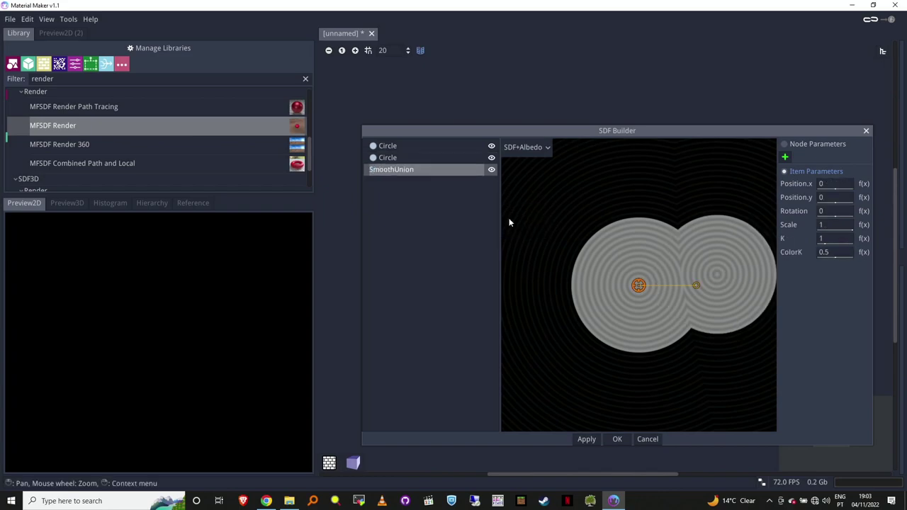
drag(412, 159, 415, 177)
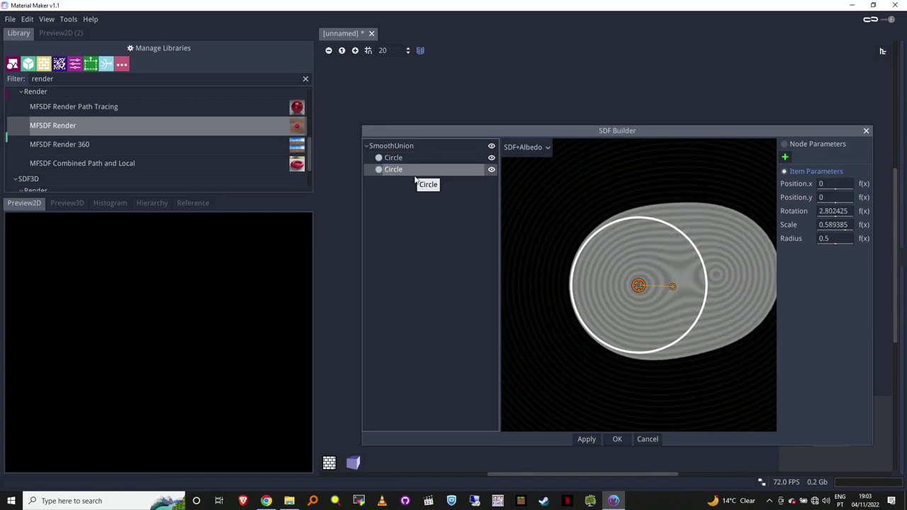
- Shrink the first circle in the smooth union to a scale of about 0.30 and move it to about X -0.16, Y -0.14
drag(638, 285, 615, 282)
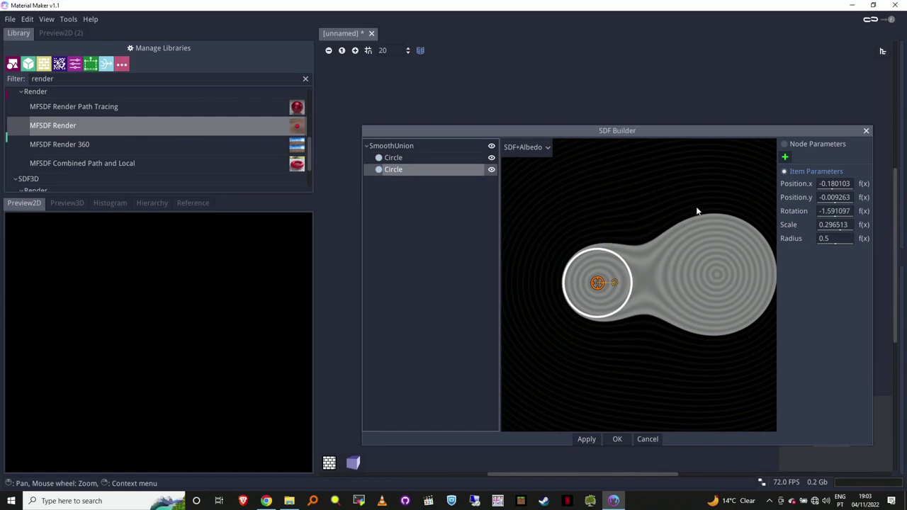
middle_drag(697, 211, 666, 219)
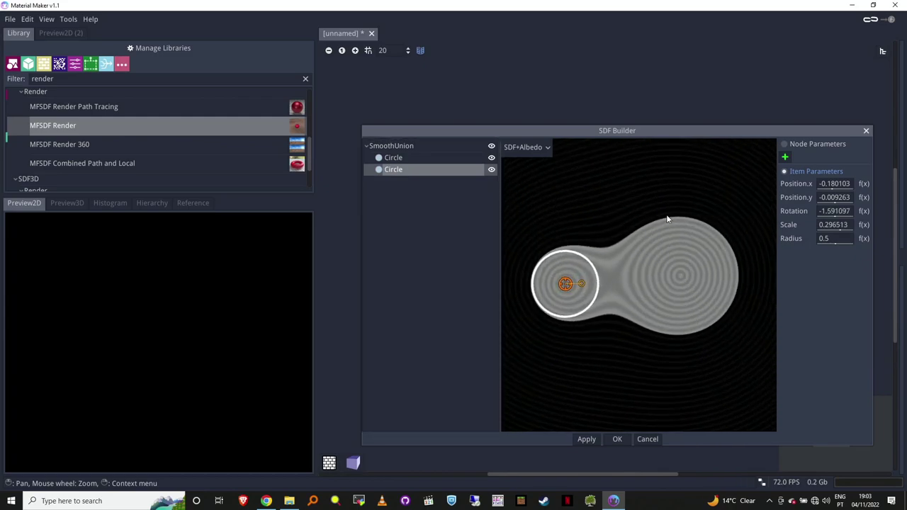
drag(565, 284, 575, 253)
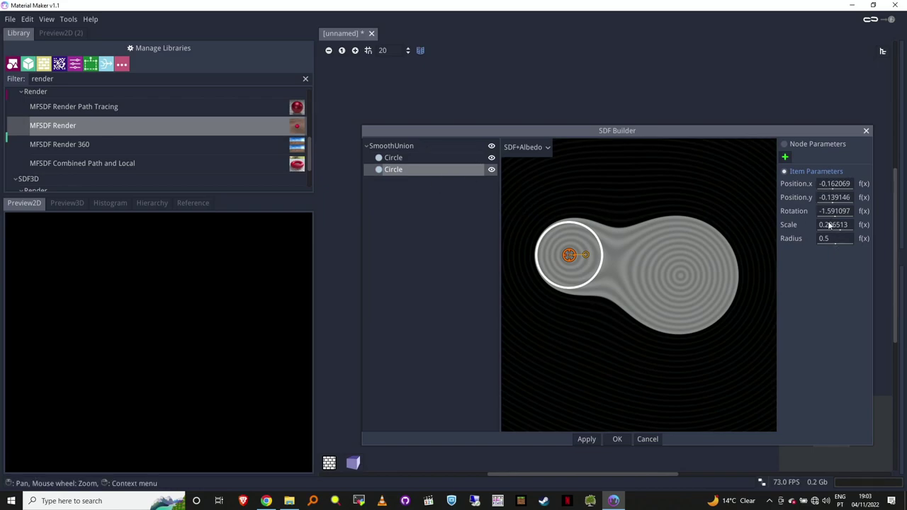
mouse_move(585, 255)
mouse_down()
mouse_move(609, 264)
mouse_move(582, 263)
mouse_up()
- Delete the SmoothUnion item together with its two circles
click(414, 148)
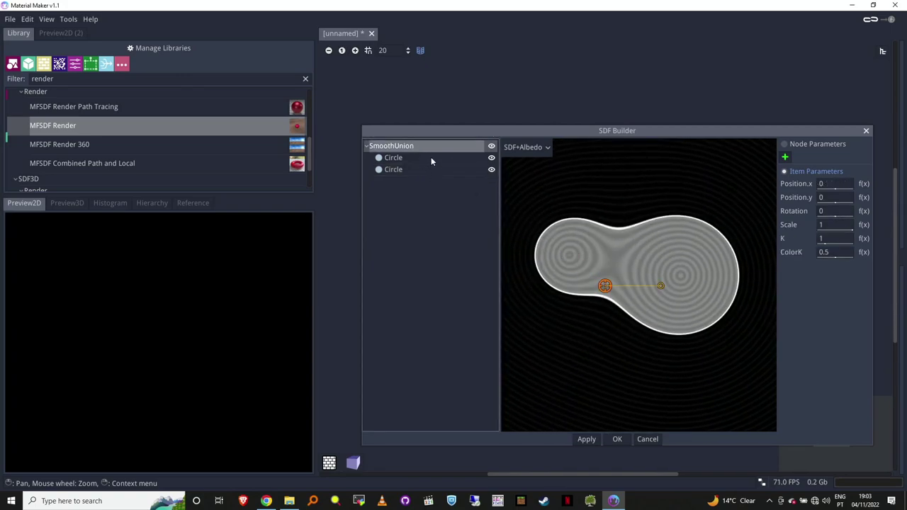
click(428, 170)
click(430, 147)
right_click(430, 147)
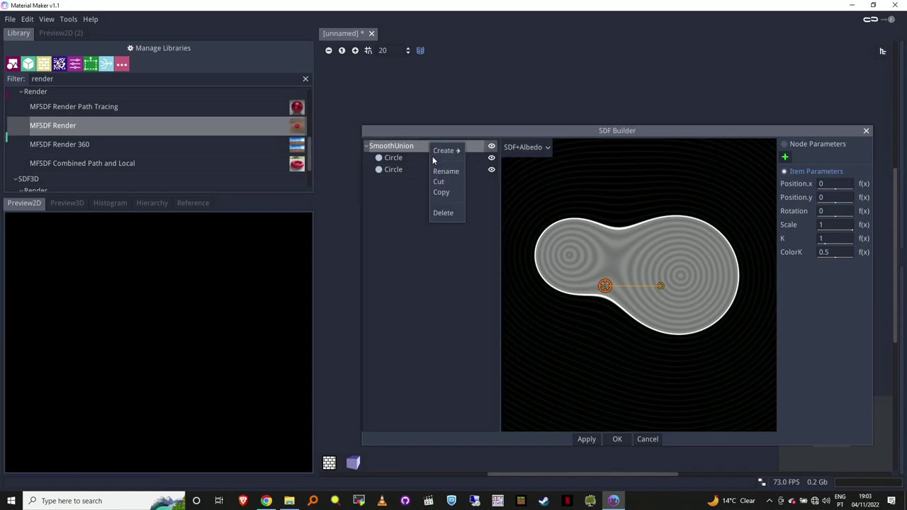
click(446, 216)
- Create a 3D sphere shape in the empty item list
right_click(423, 189)
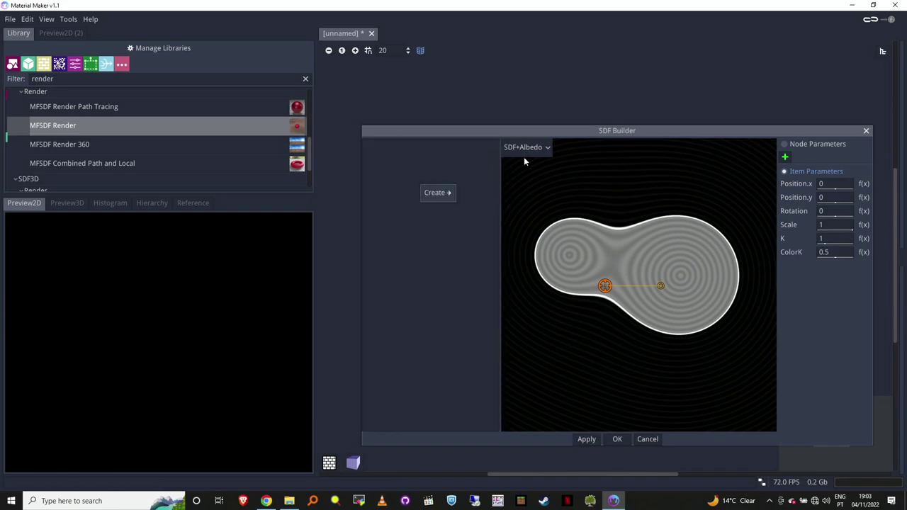
mouse_move(444, 194)
mouse_move(473, 204)
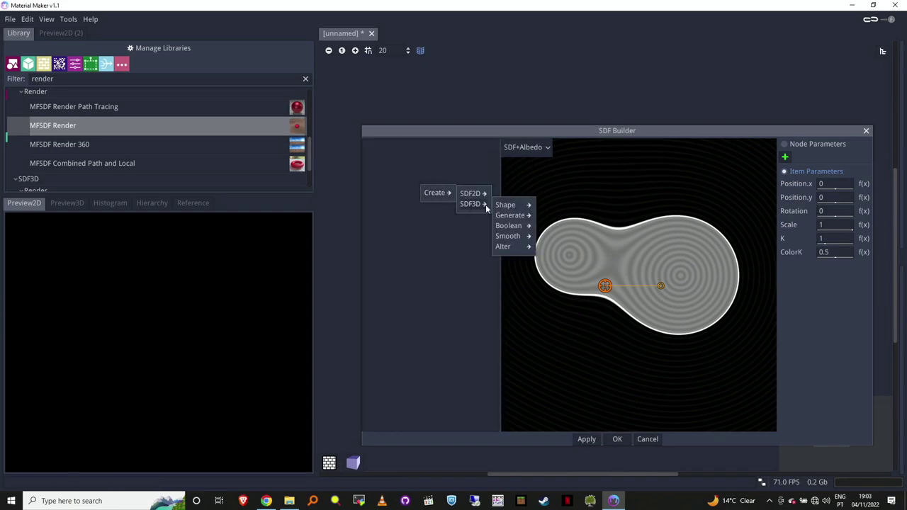
mouse_move(510, 205)
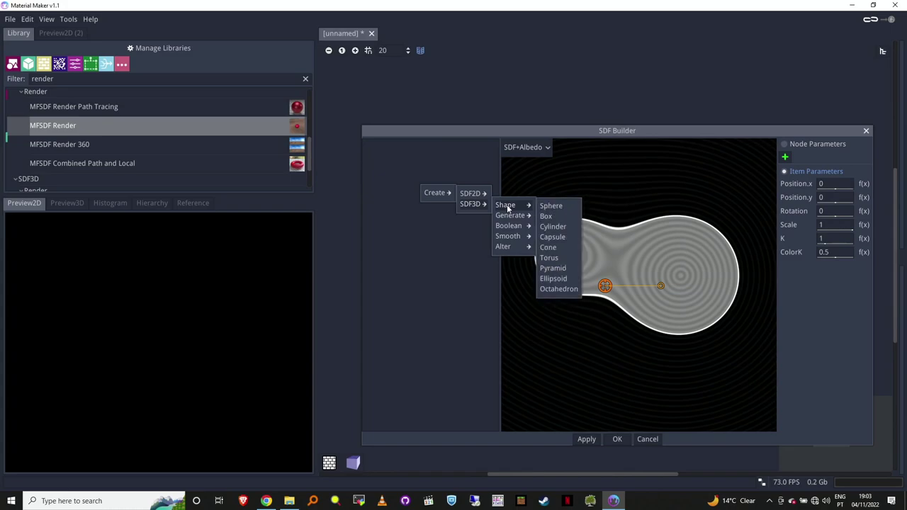
click(551, 206)
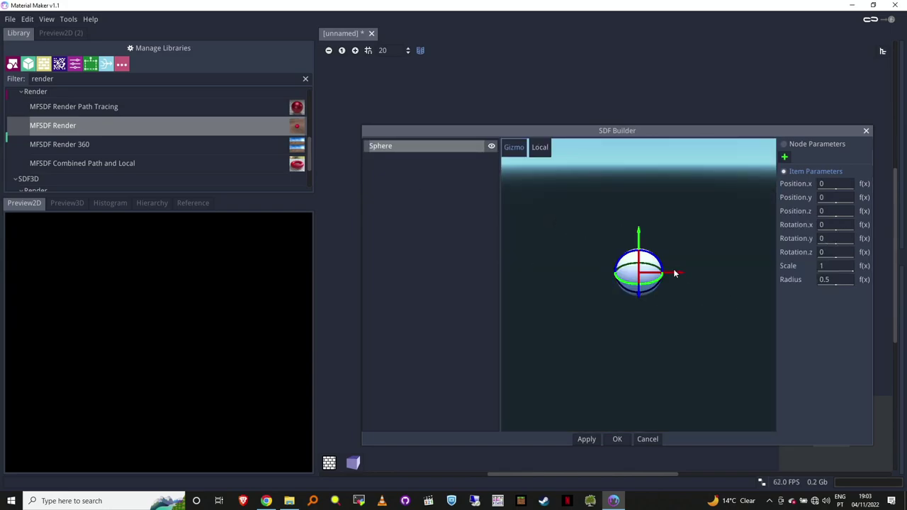
- Move the sphere to about X -0.11, Y 0.22, enlarge the SDF Builder window and accept the edits
middle_drag(677, 315, 689, 295)
drag(688, 294, 811, 212)
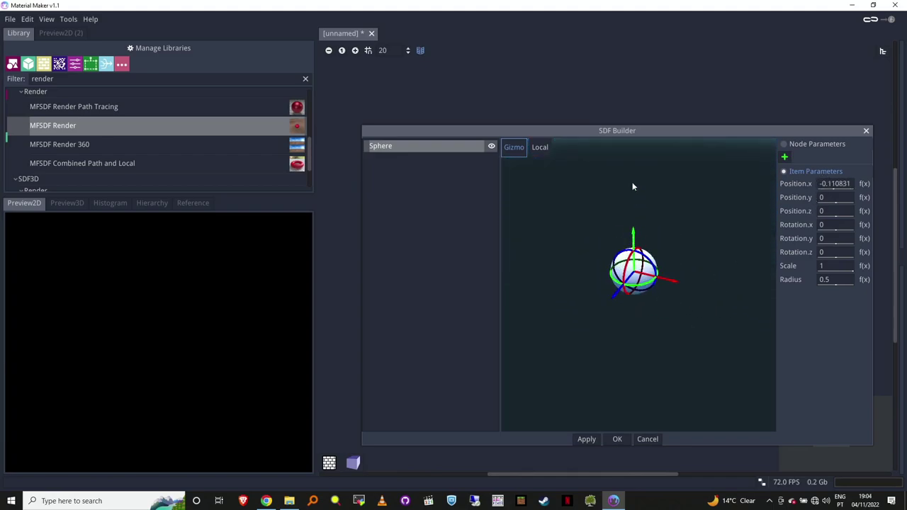
drag(635, 237, 514, 216)
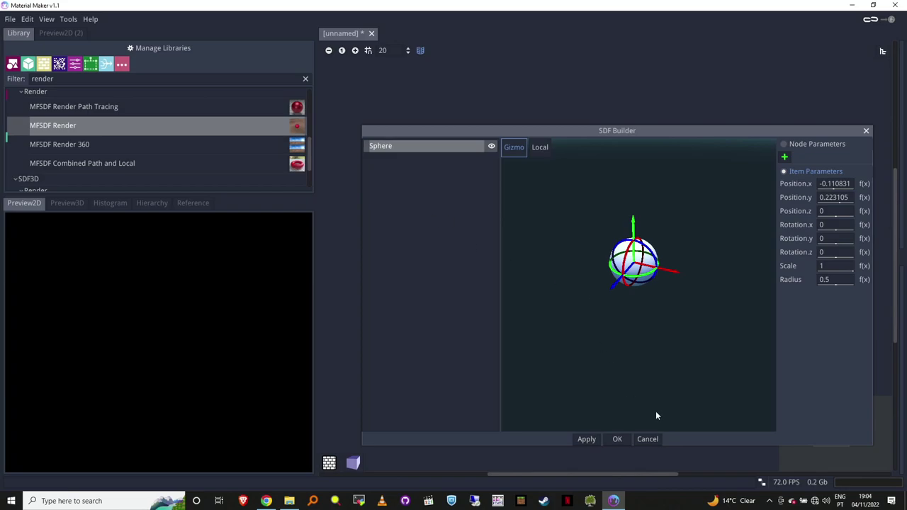
drag(626, 131, 591, 102)
click(618, 408)
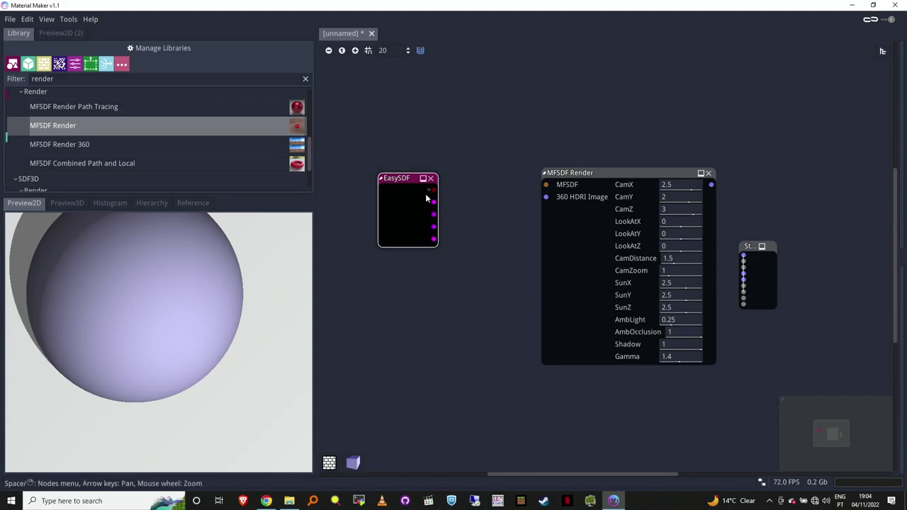
- Toggle the EasySDF node's minimized display and reopen its shape for editing in the SDF Builder
right_click(395, 207)
click(395, 197)
key(ctrl+w)
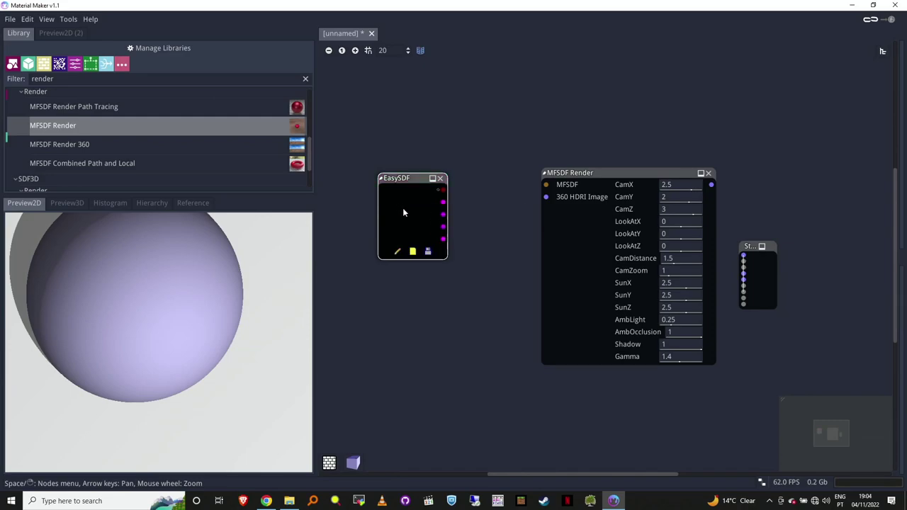
key(ctrl+w)
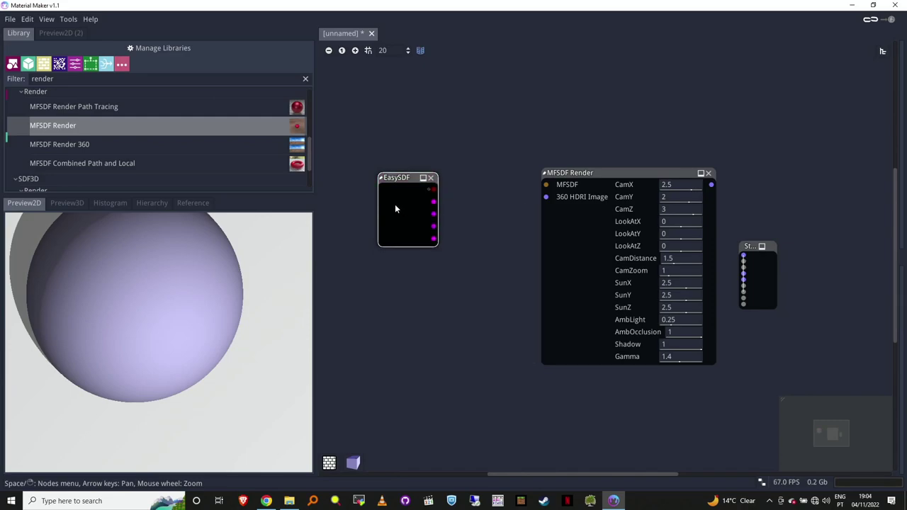
double_click(394, 204)
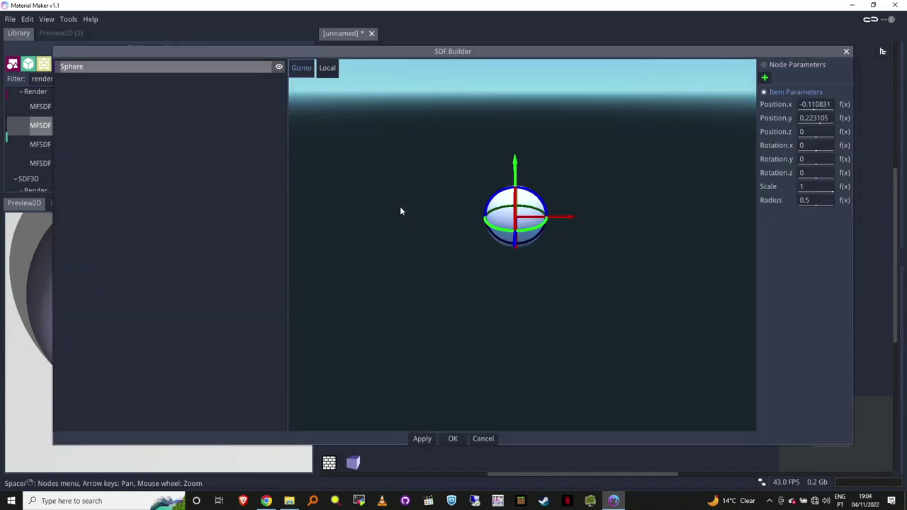
- Add an Albedo color item under the sphere
right_click(162, 70)
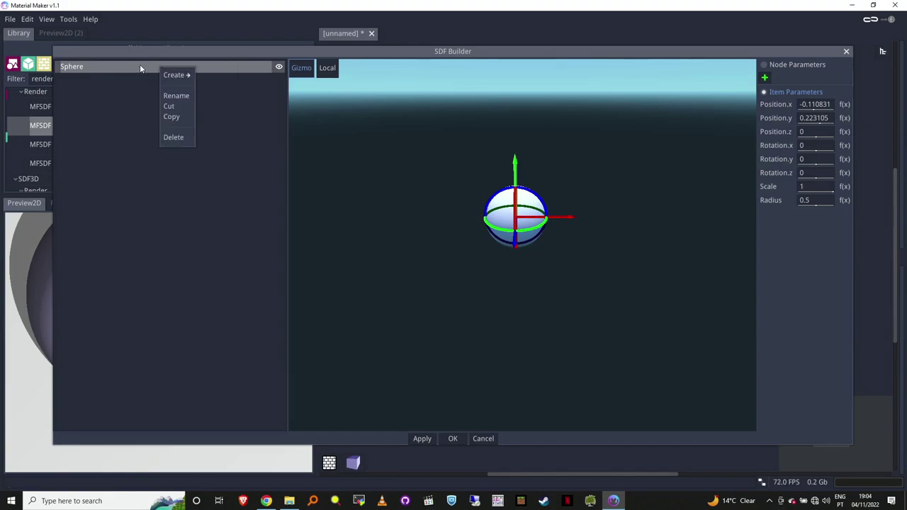
mouse_move(171, 76)
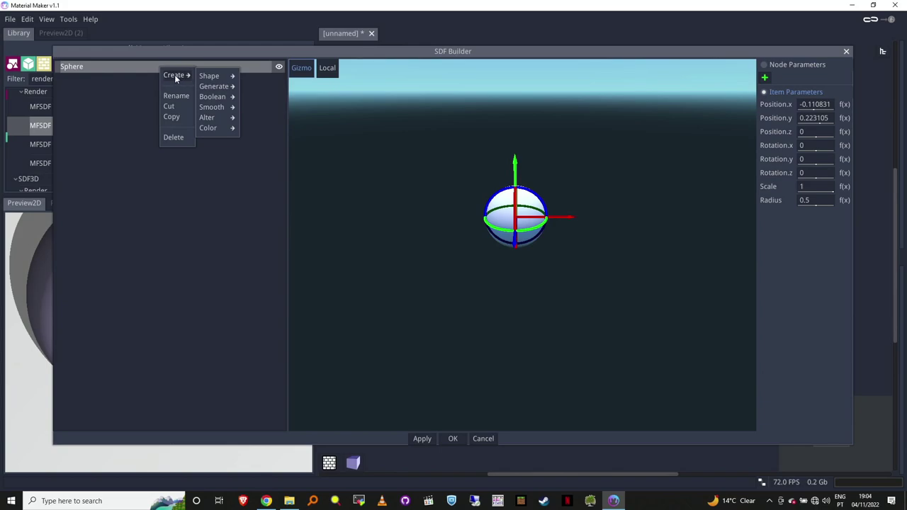
mouse_move(225, 131)
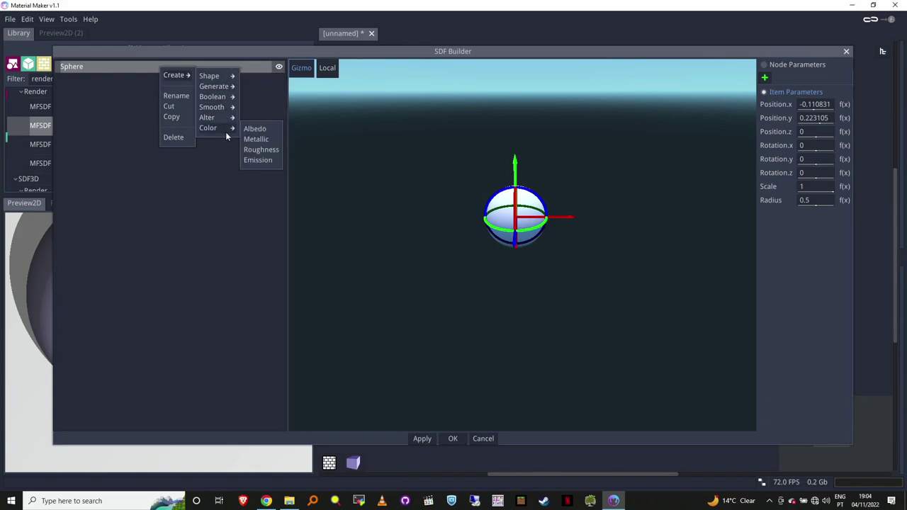
click(255, 129)
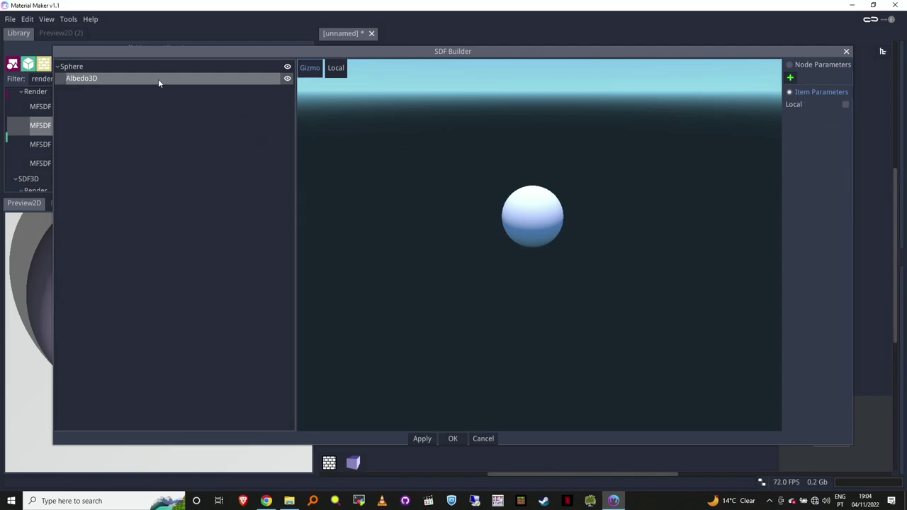
- Add a Uniform generator under Albedo3D and set its color to red
right_click(177, 80)
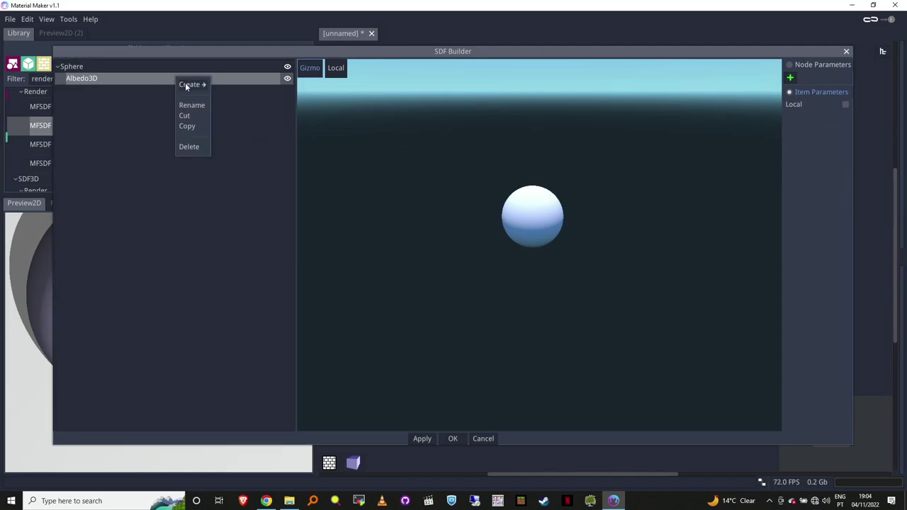
mouse_move(190, 85)
mouse_move(233, 84)
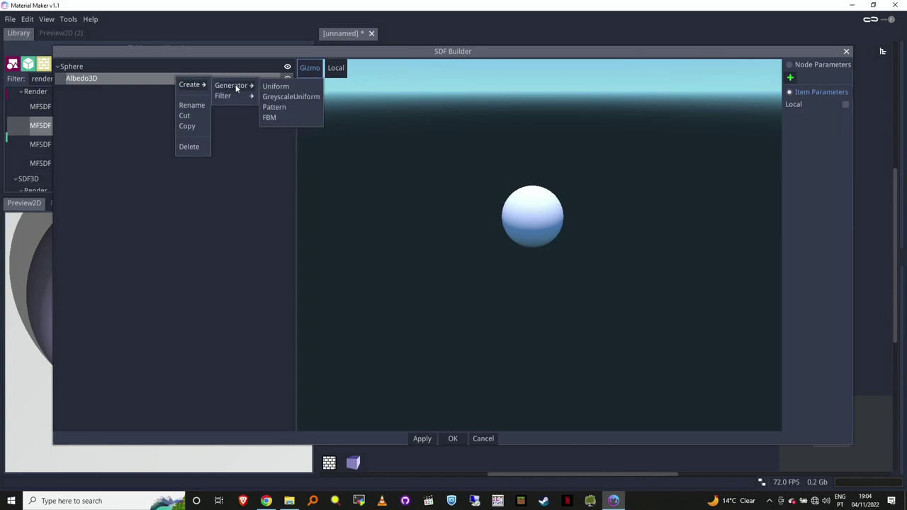
click(287, 86)
click(840, 104)
drag(776, 87, 847, 3)
click(604, 168)
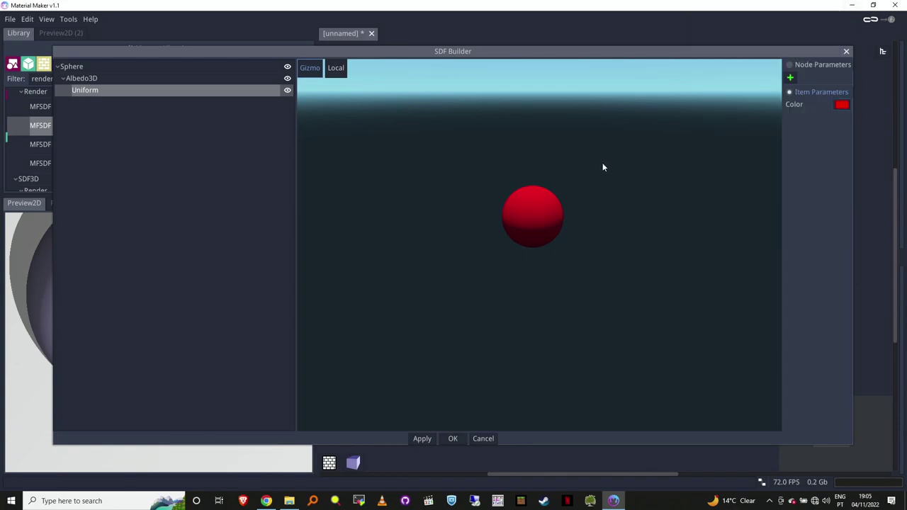
- Add an FBM generator under Albedo3D and place it above the Uniform item
click(86, 78)
right_click(88, 82)
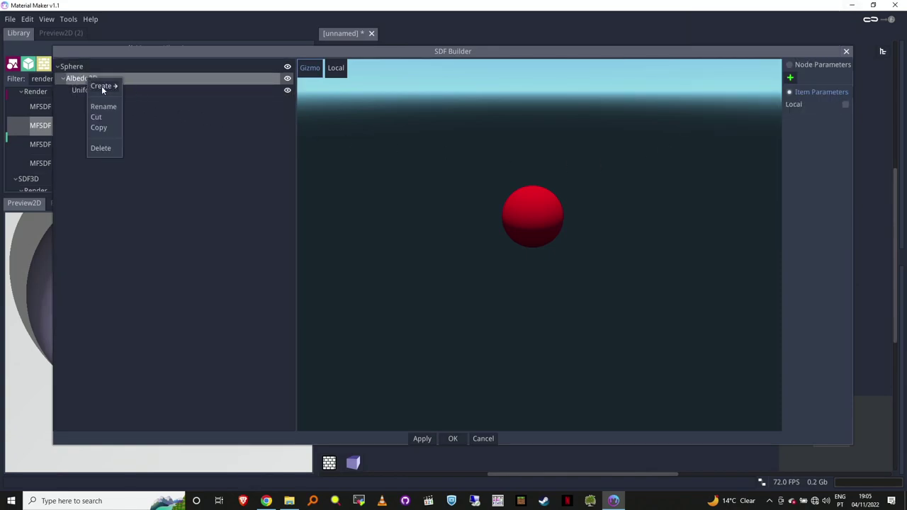
mouse_move(101, 86)
mouse_move(156, 87)
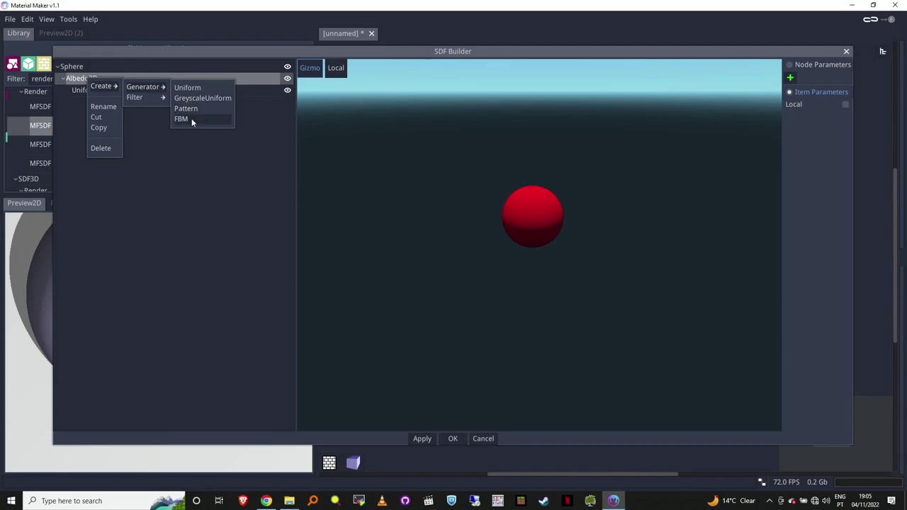
click(182, 119)
mouse_move(92, 101)
mouse_down()
mouse_move(86, 84)
mouse_move(89, 91)
mouse_up()
- Delete the Uniform generator from Albedo3D
right_click(92, 104)
right_click(84, 105)
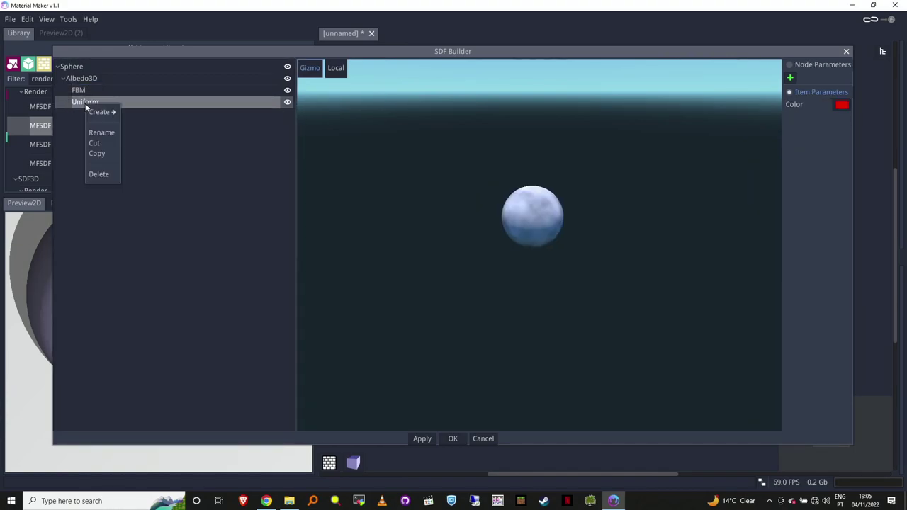
click(98, 173)
- Set the FBM noise's Scale X to 9 and Scale Y to 8
click(158, 90)
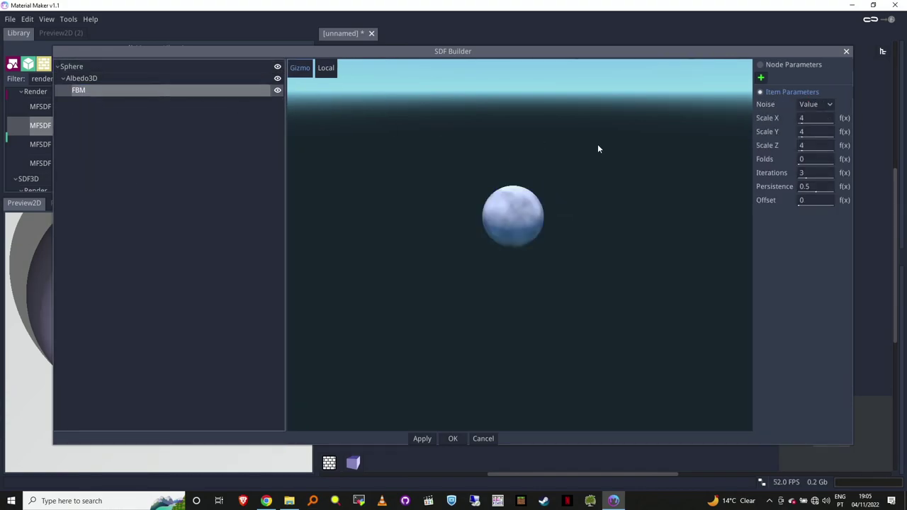
drag(816, 120, 852, 131)
key(Return)
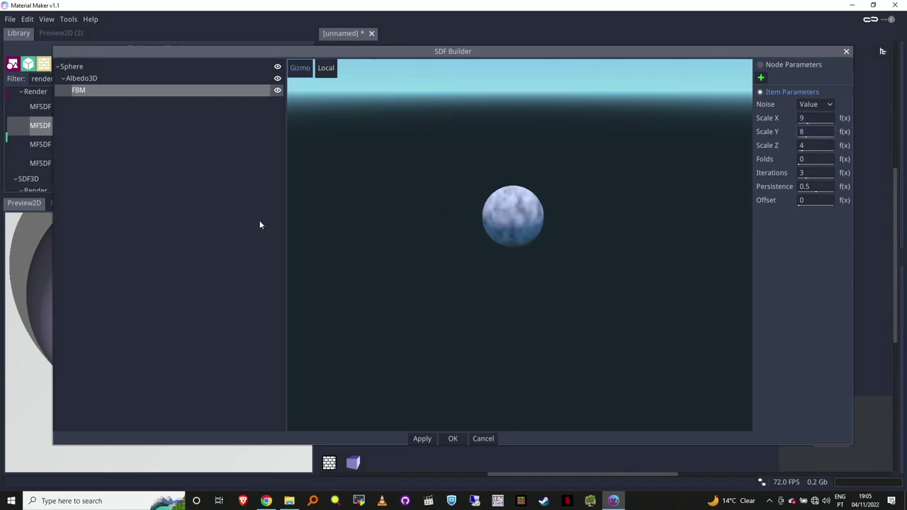
- Add a BrightnessContrast filter under Albedo3D and nest the FBM noise inside it
click(103, 73)
right_click(104, 73)
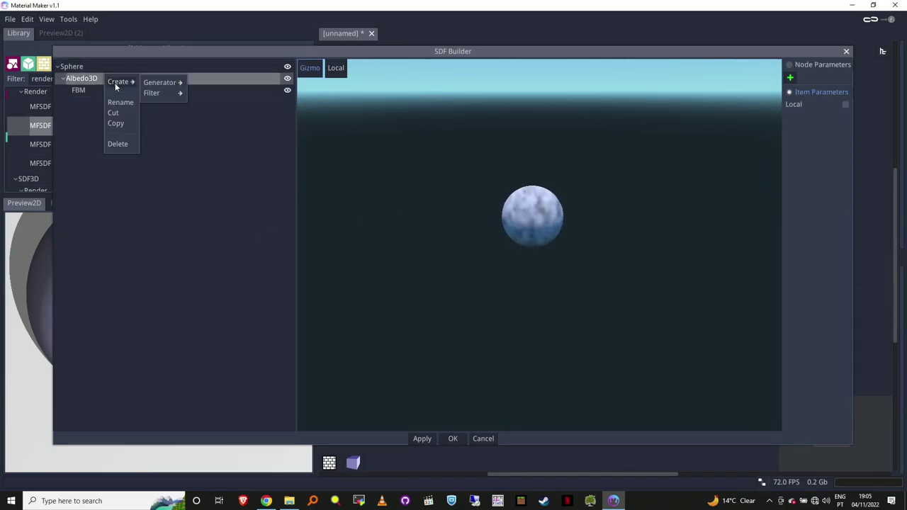
click(82, 90)
click(89, 80)
right_click(90, 80)
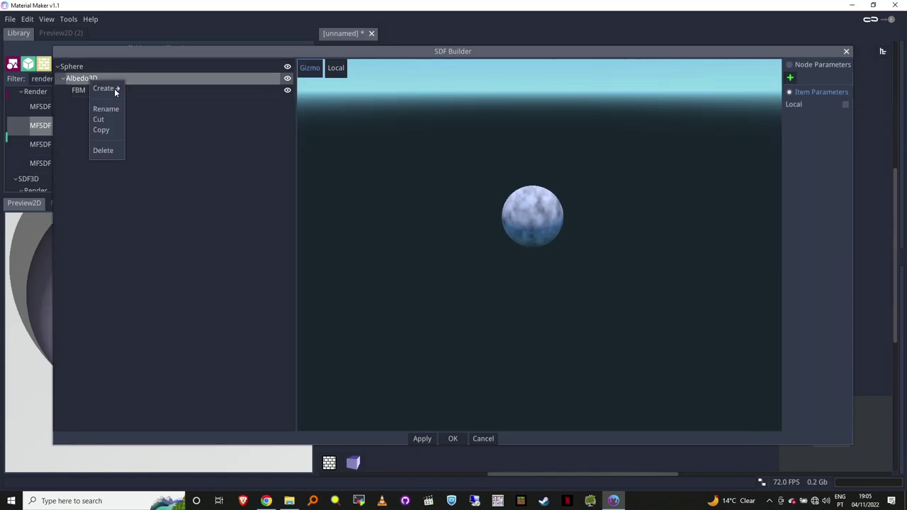
mouse_move(106, 88)
mouse_move(142, 100)
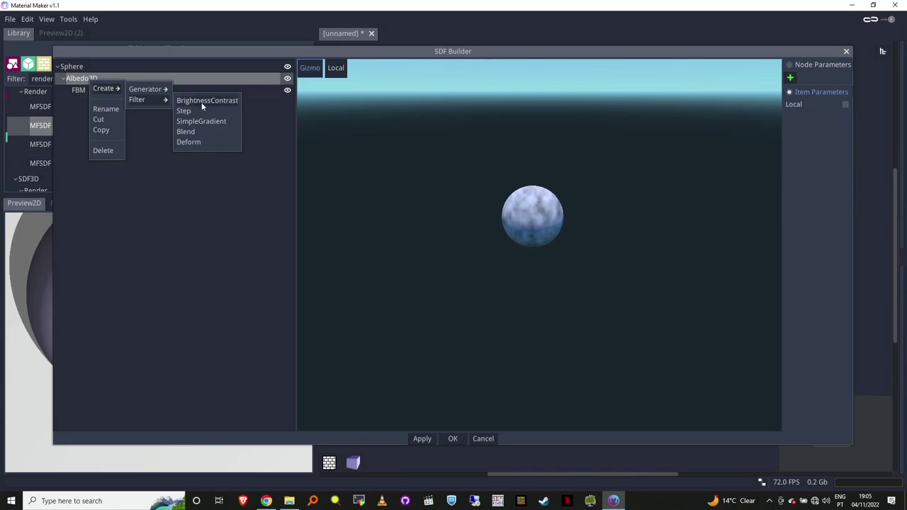
click(202, 100)
mouse_move(116, 104)
mouse_down()
mouse_move(87, 97)
mouse_move(87, 83)
mouse_move(78, 91)
mouse_move(101, 95)
mouse_up()
- Set the BrightnessContrast filter's Brightness to -0.13 and Contrast to 1.55
click(101, 91)
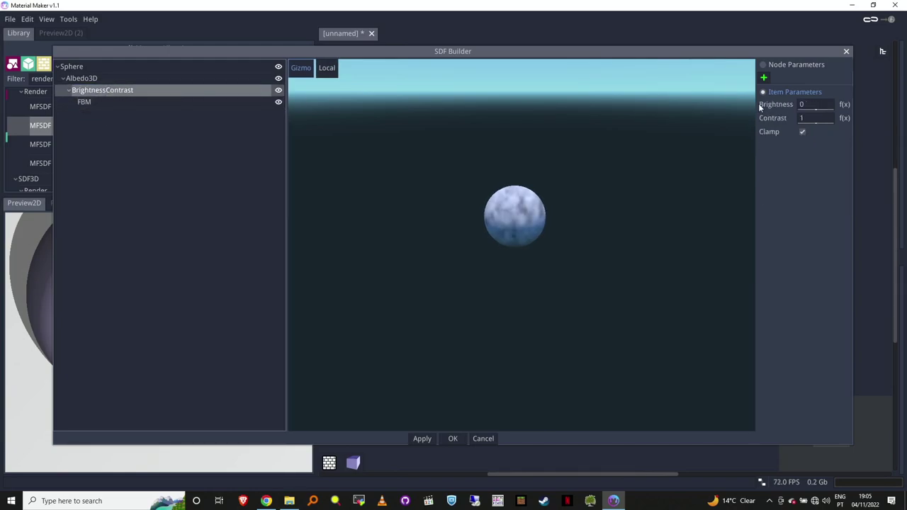
drag(825, 105, 864, 120)
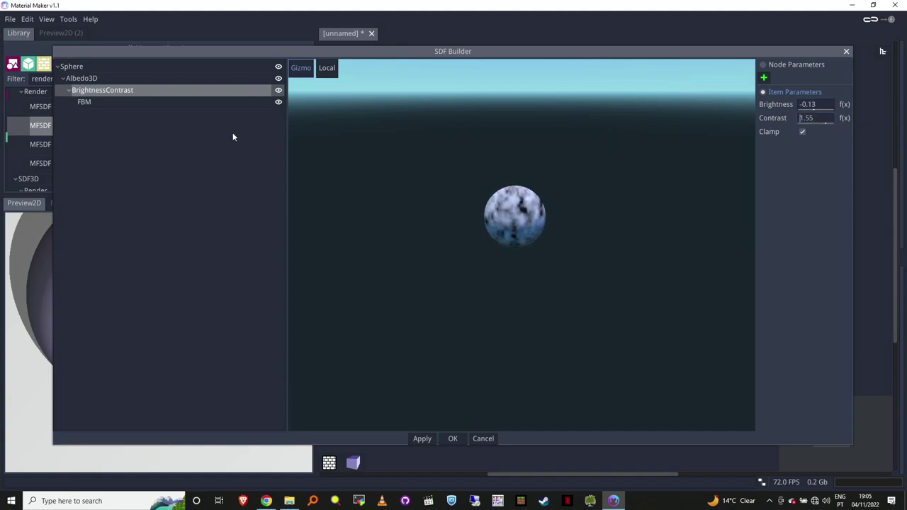
click(77, 79)
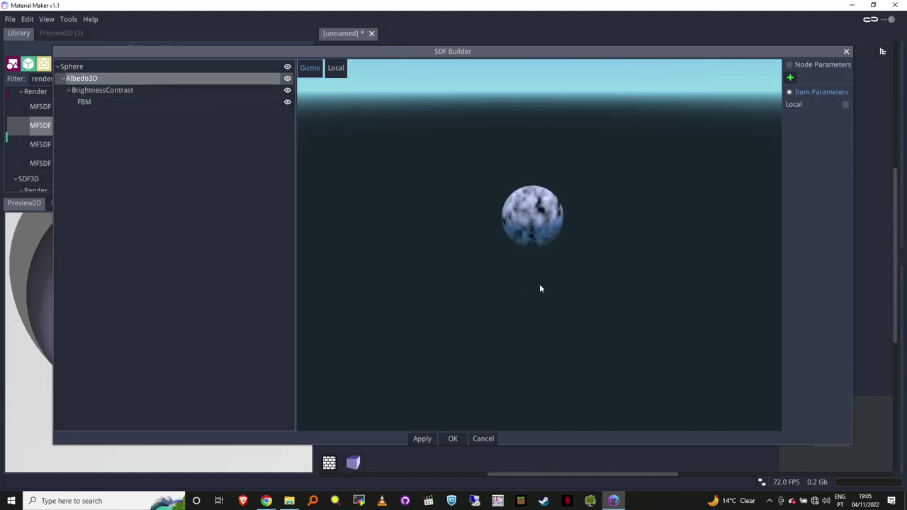
- Duplicate the Sphere with its albedo tree and move the copy along X to about 1.49
click(86, 67)
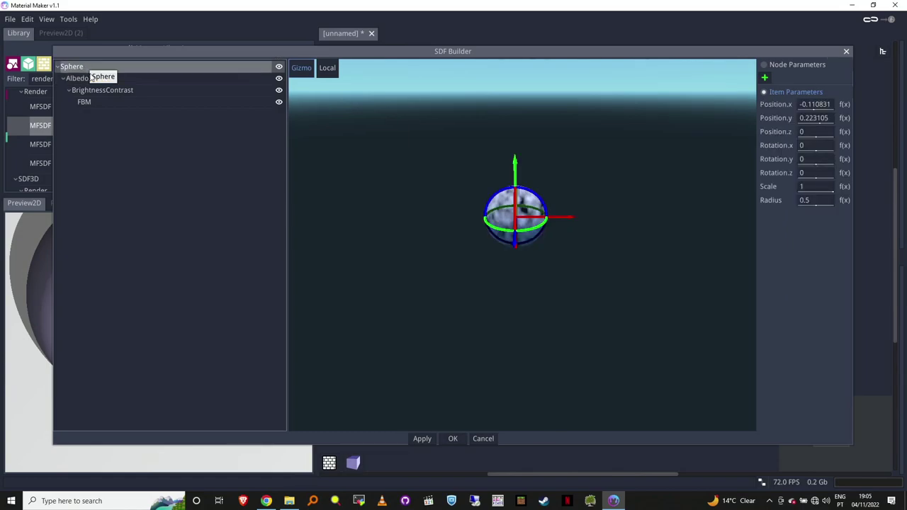
key(ctrl+d)
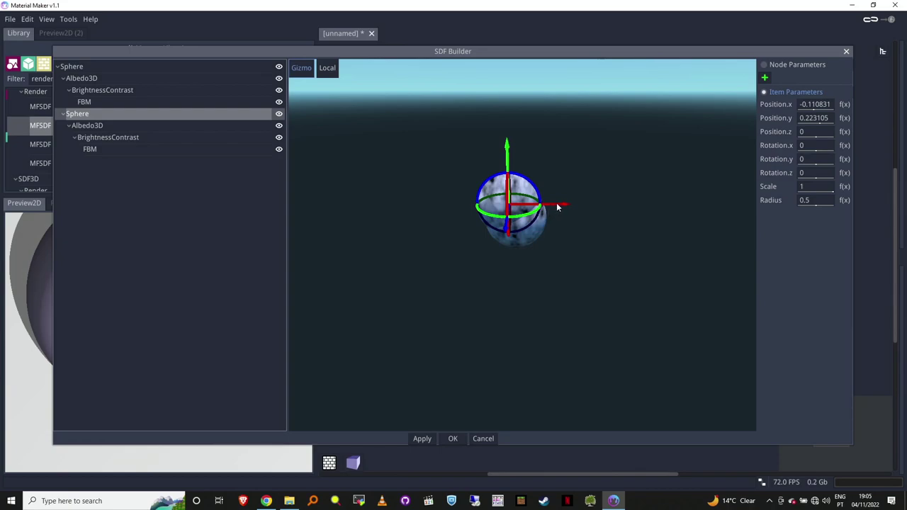
drag(557, 207, 653, 212)
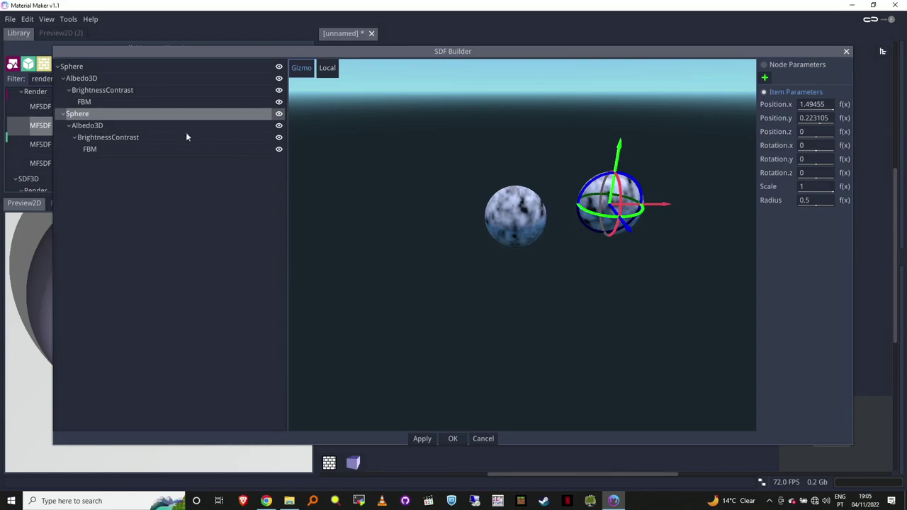
- Turn on Local for the duplicated sphere's Albedo3D, then select the original sphere's Albedo3D
click(101, 126)
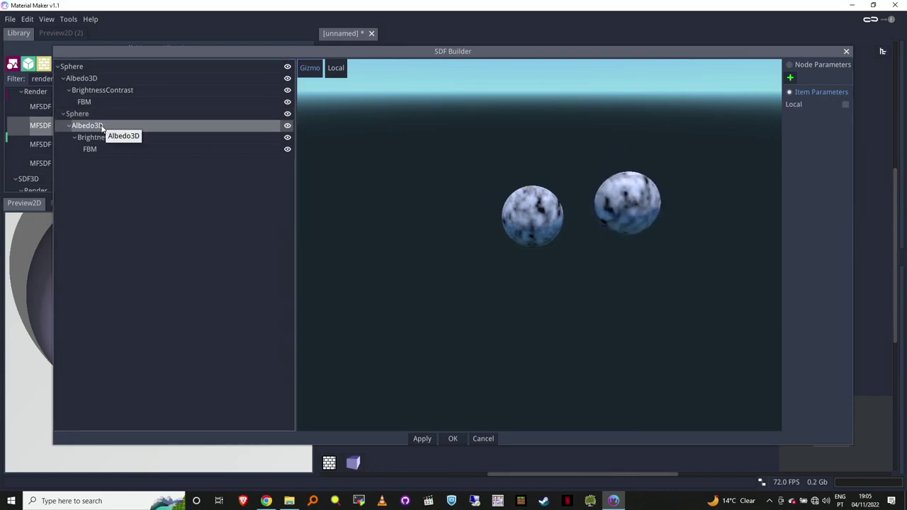
click(845, 104)
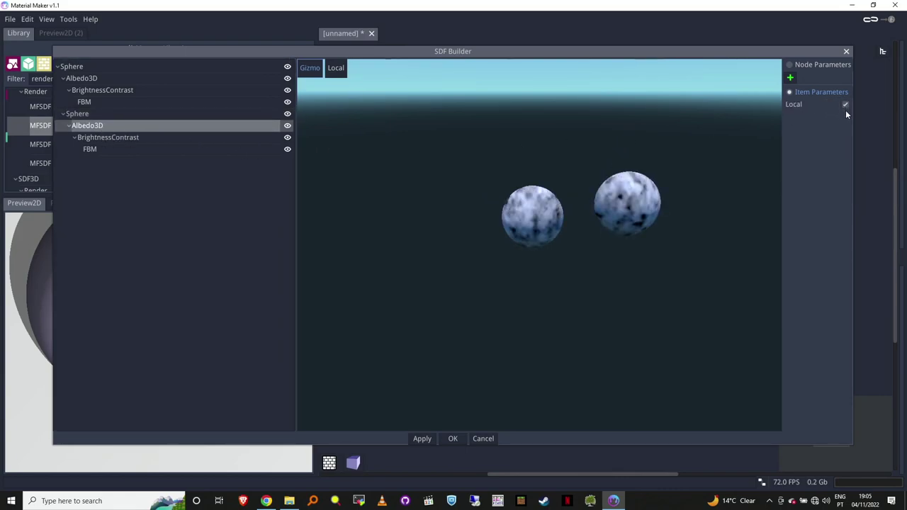
click(117, 79)
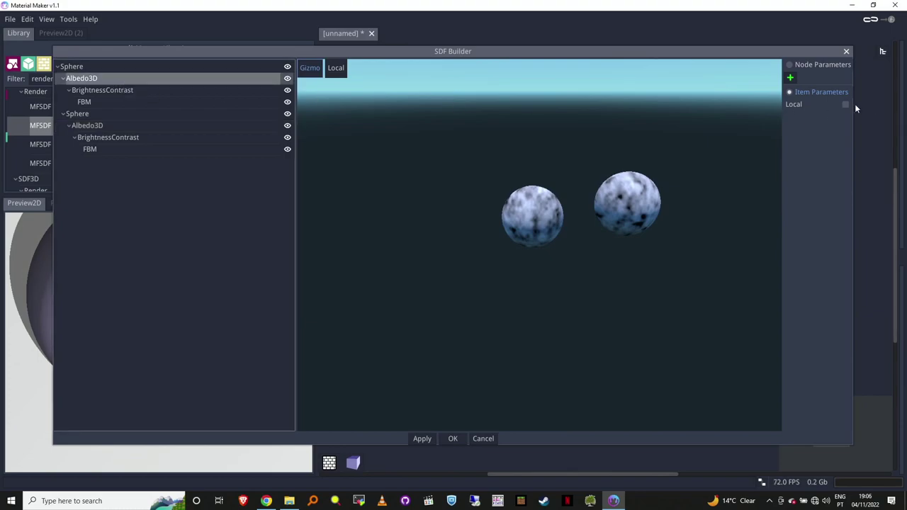
- Move the duplicated sphere to about X 0.88 and place it at the root level above the original sphere
click(135, 115)
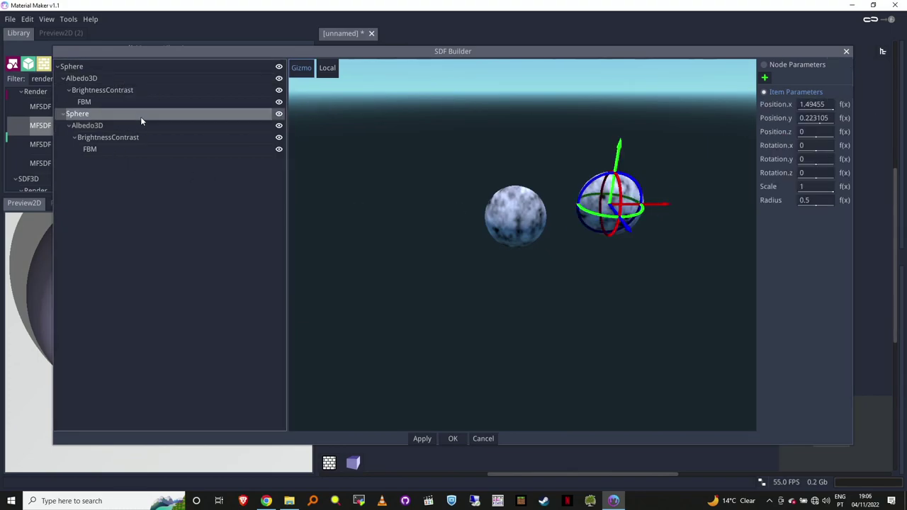
drag(677, 204, 633, 205)
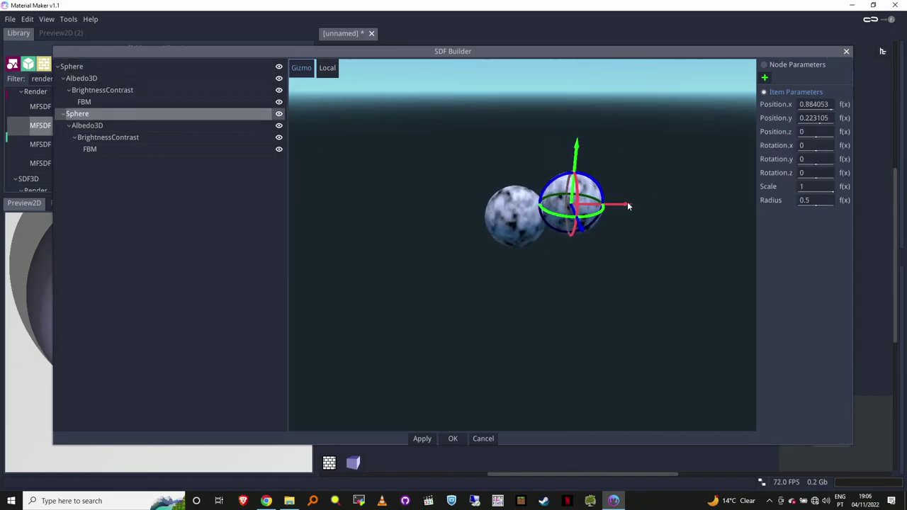
drag(97, 116, 74, 64)
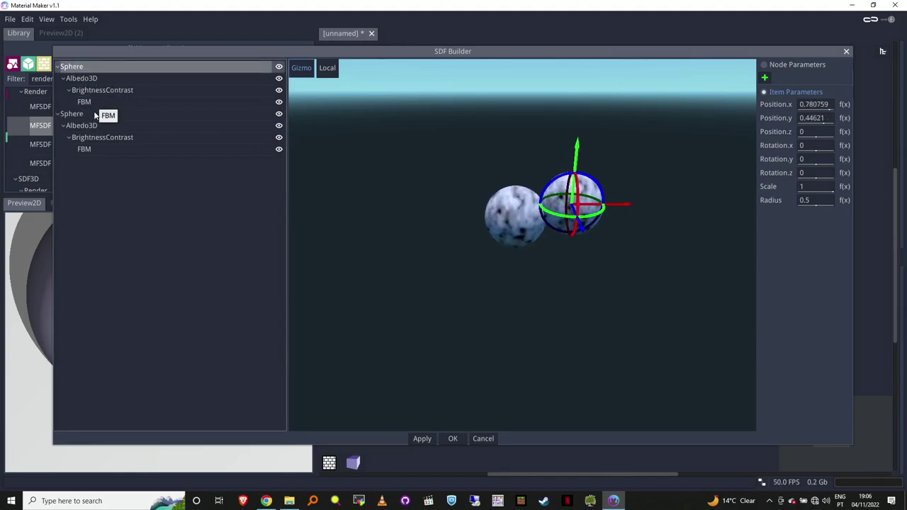
- Move the original sphere to about X -0.35 and the duplicated sphere to about X 0.64, Y 0.1
click(95, 113)
drag(567, 224, 552, 238)
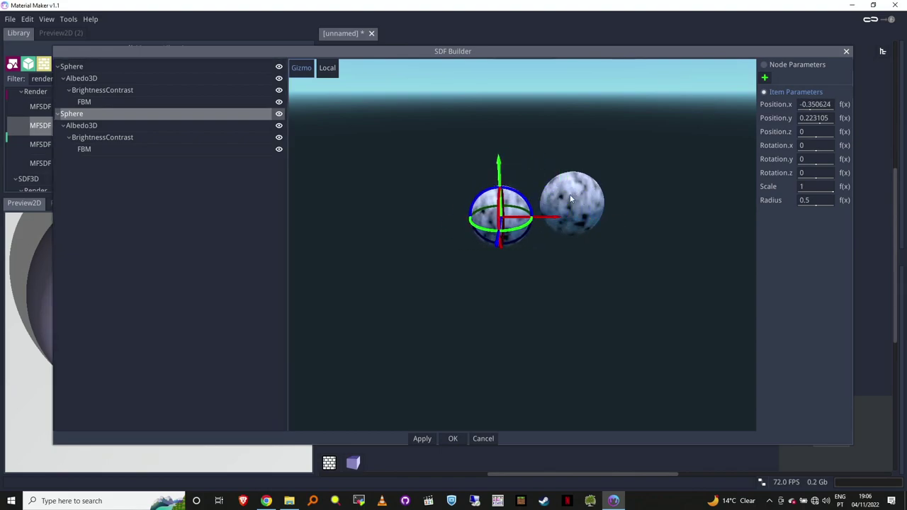
click(105, 67)
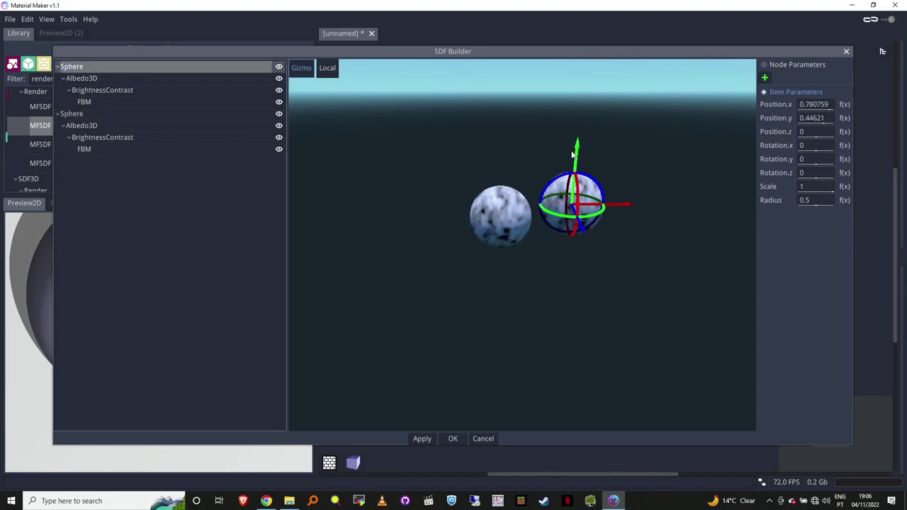
drag(572, 155, 476, 207)
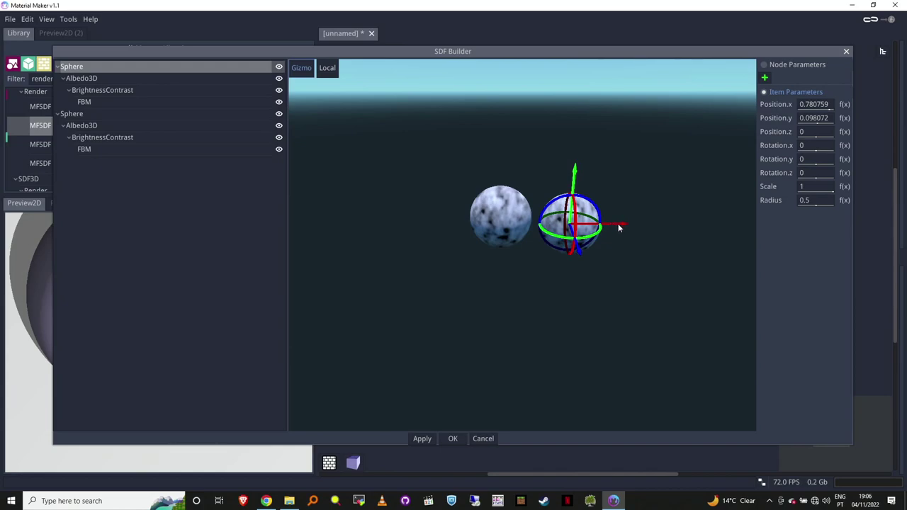
mouse_move(618, 226)
mouse_down()
mouse_move(566, 229)
mouse_move(610, 227)
mouse_up()
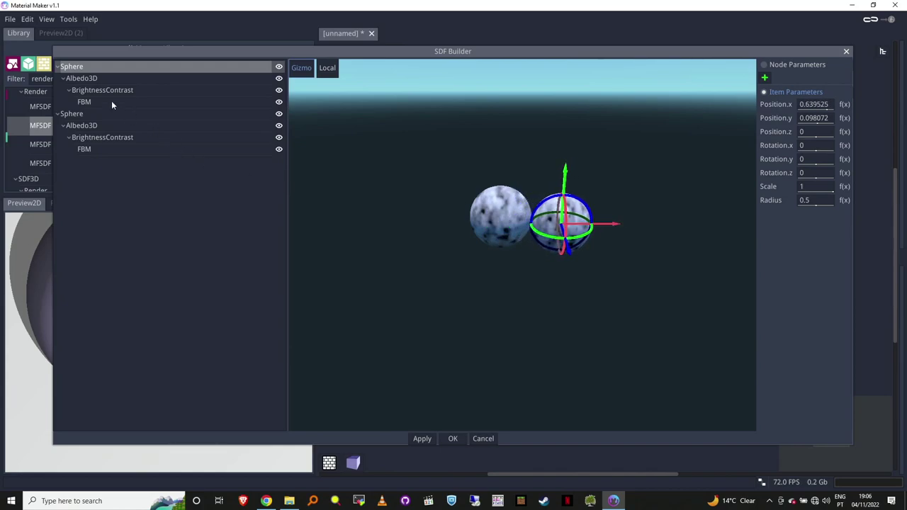
- Move the first-listed sphere along X to about 0.4 so it overlaps the other sphere
click(79, 115)
click(86, 66)
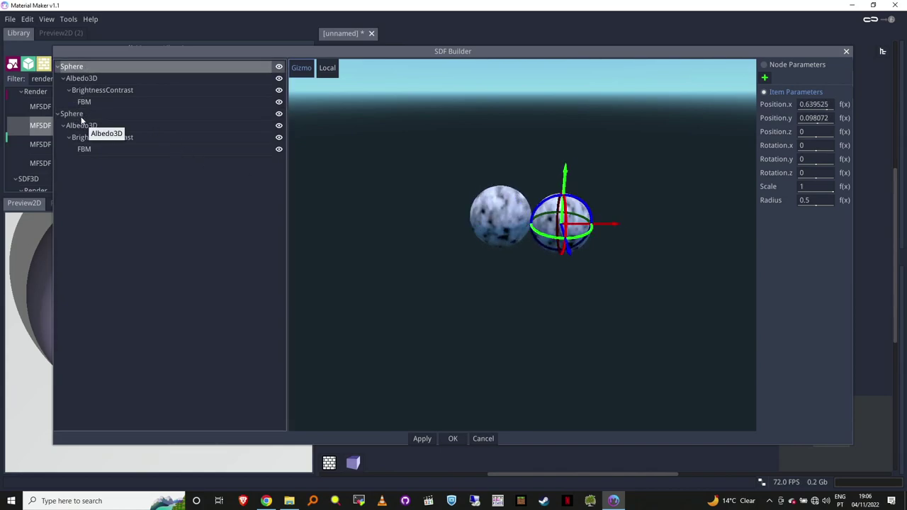
click(82, 115)
click(90, 68)
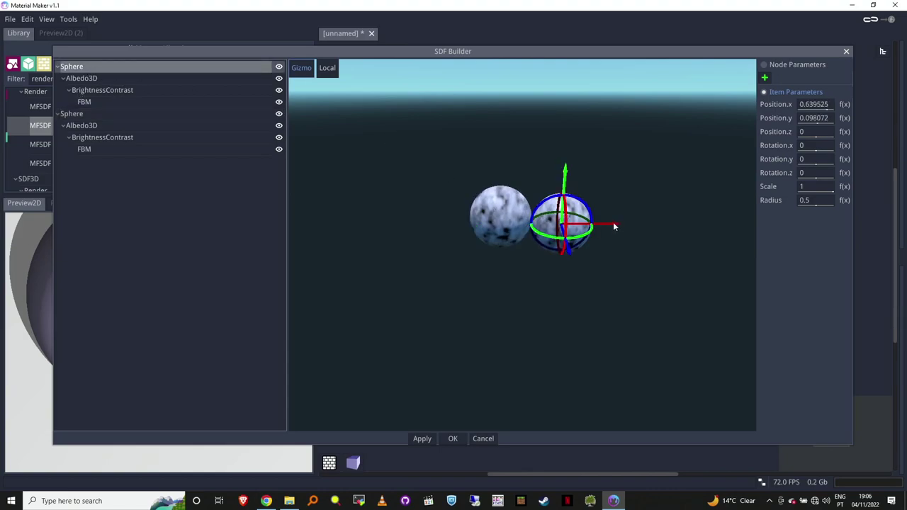
mouse_move(615, 226)
mouse_down()
mouse_move(583, 229)
mouse_move(604, 232)
mouse_up()
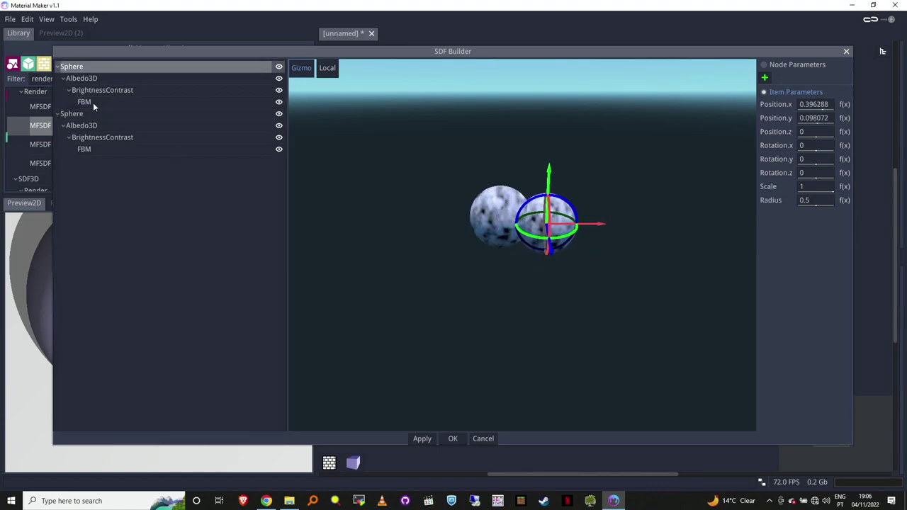
click(108, 114)
click(136, 68)
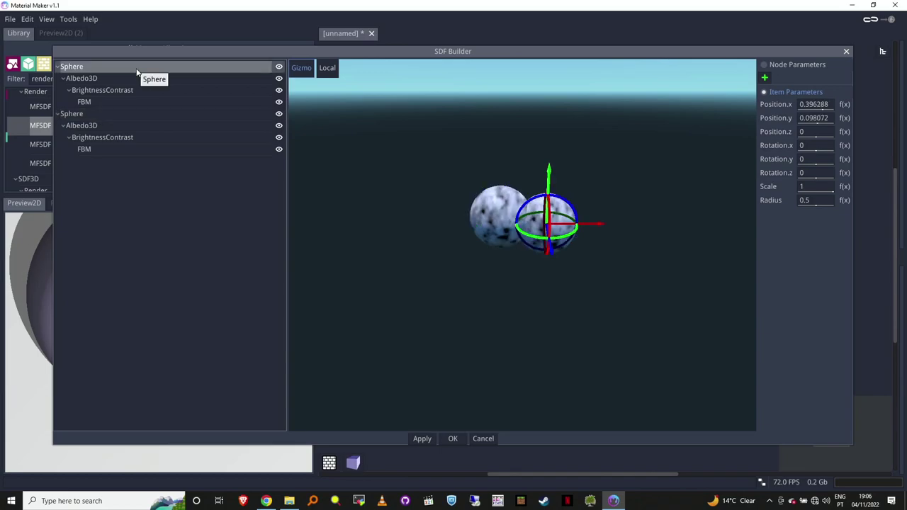
right_click(112, 202)
mouse_move(126, 211)
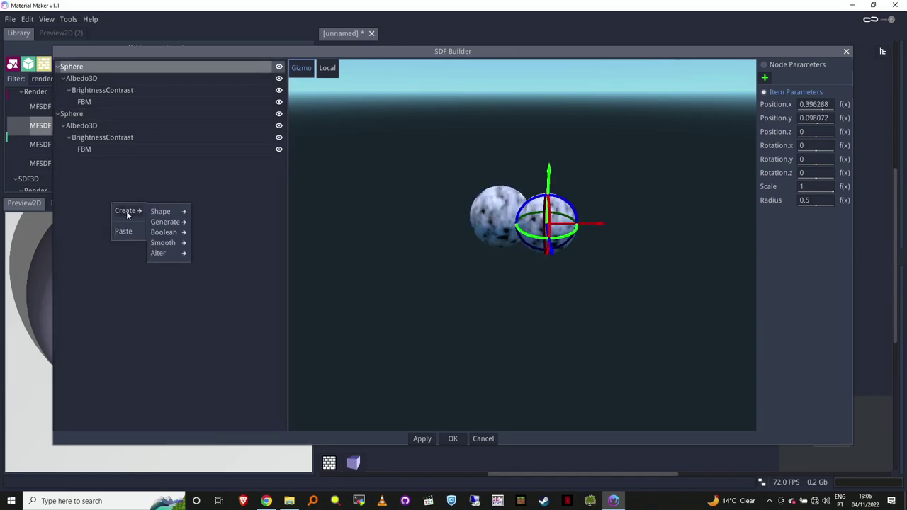
click(113, 124)
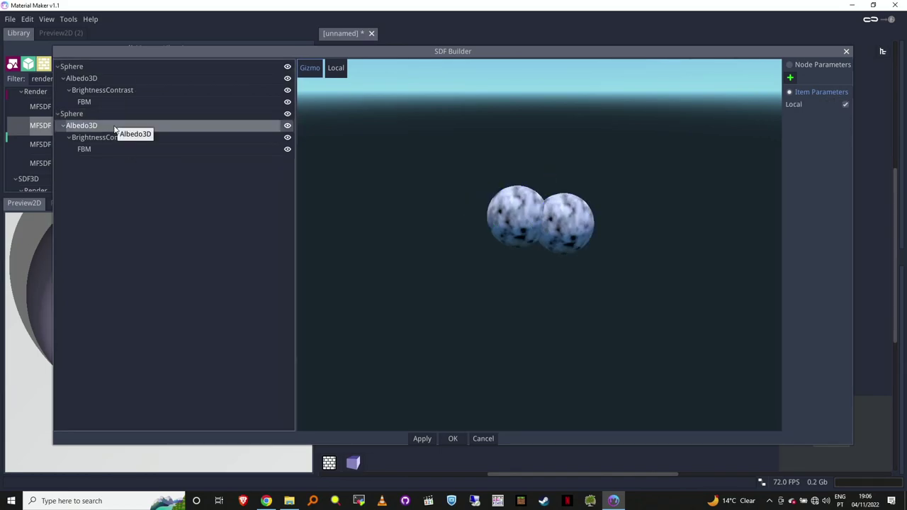
click(121, 138)
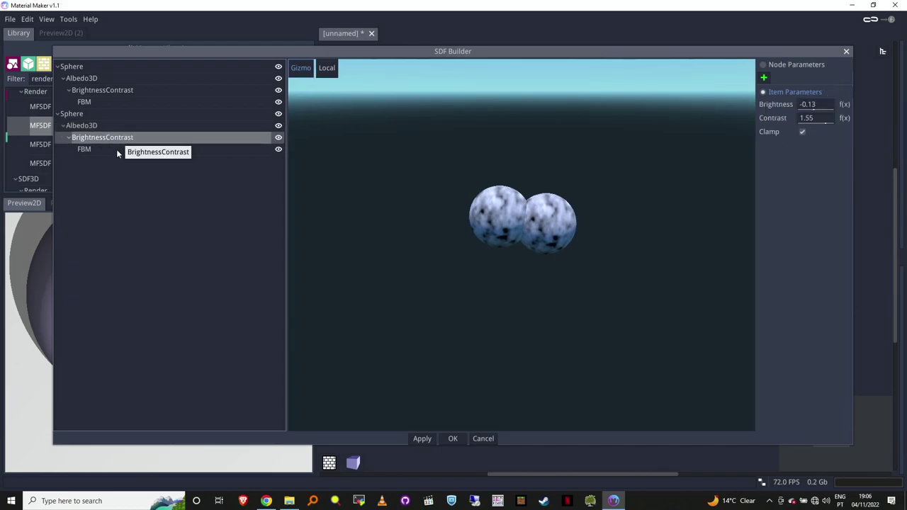
click(116, 149)
- Add a SimpleGradient filter under the second-listed sphere's Albedo3D, placing it inside BrightnessContrast with the FBM noise nested in it
right_click(109, 129)
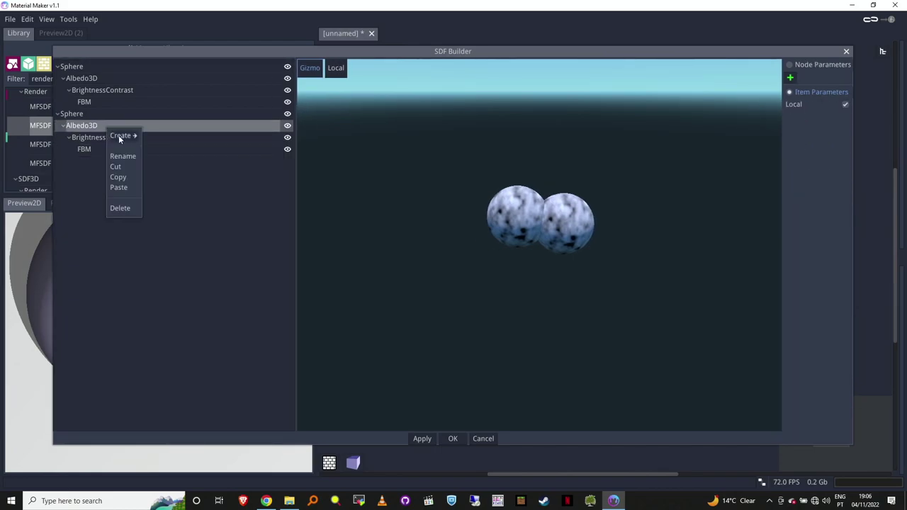
mouse_move(119, 135)
mouse_move(167, 139)
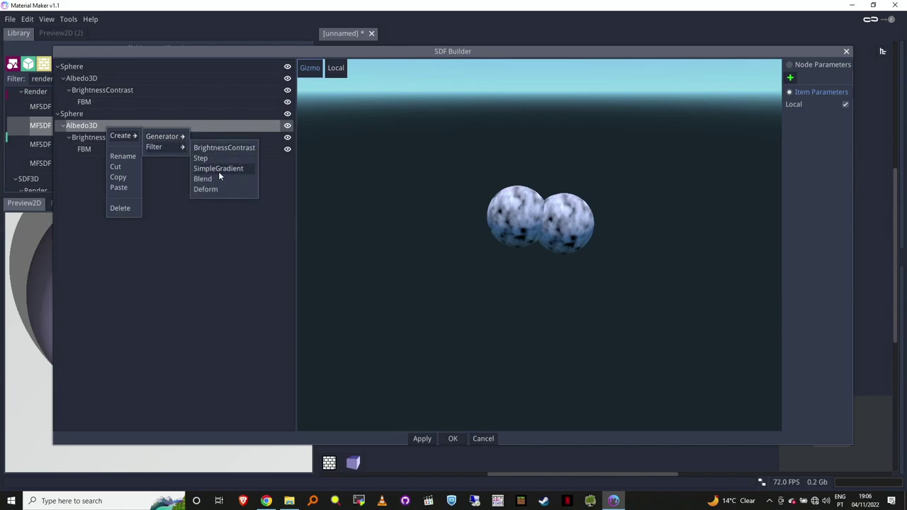
click(218, 169)
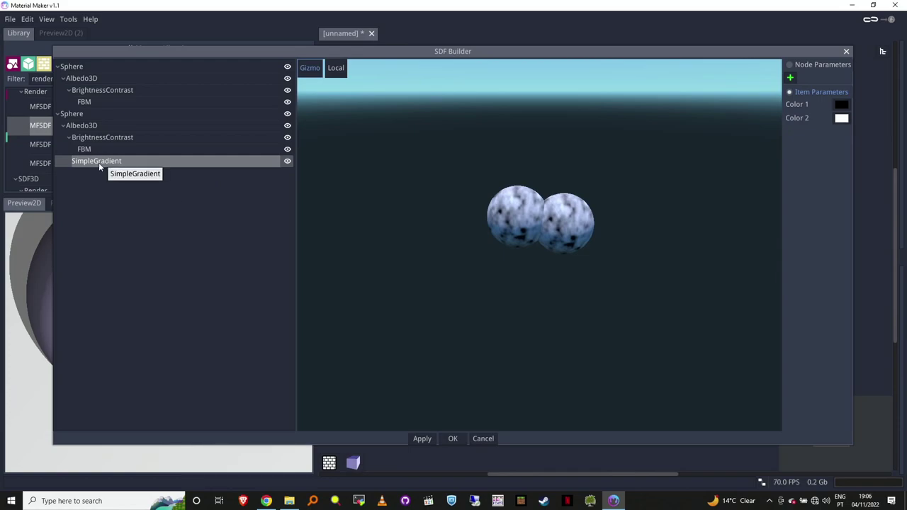
drag(99, 162, 121, 146)
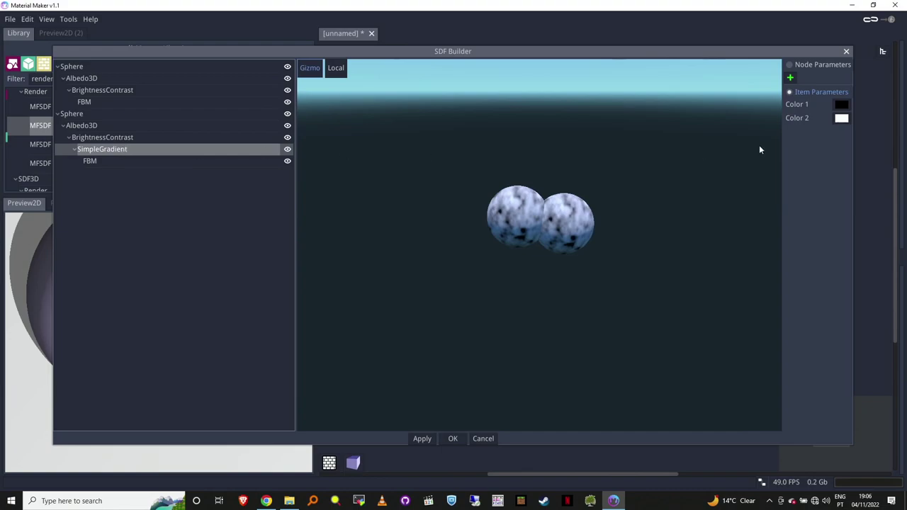
- Set the SimpleGradient's Color 1 to red (ff0000) and Color 2 to a very dark red
click(844, 106)
drag(811, 26, 831, 8)
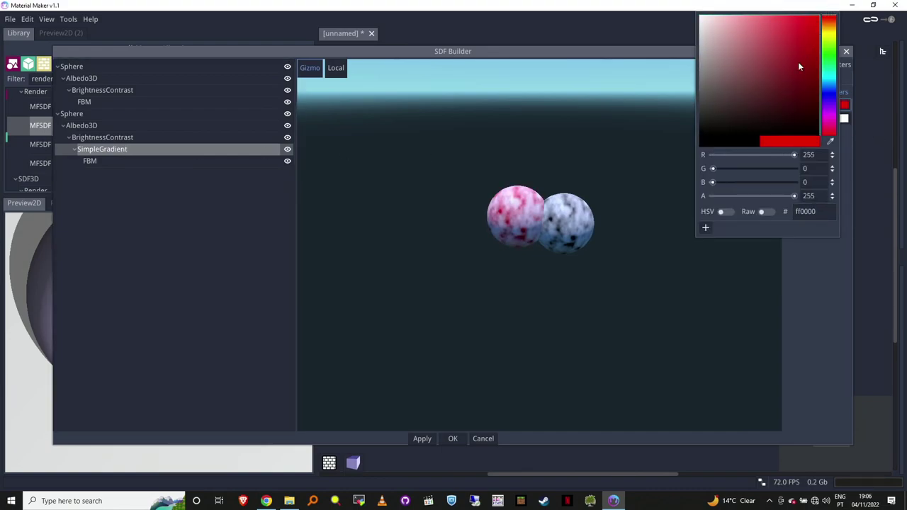
click(845, 224)
click(841, 118)
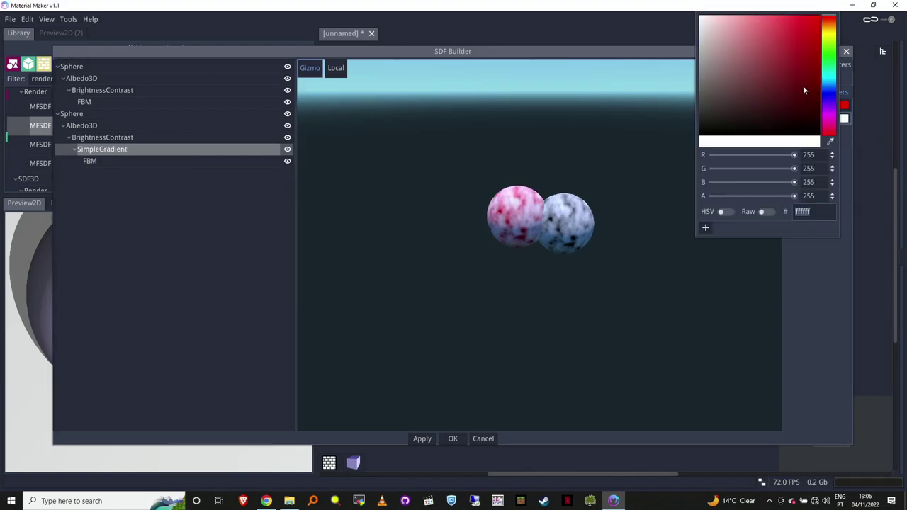
drag(803, 85, 770, 111)
click(540, 170)
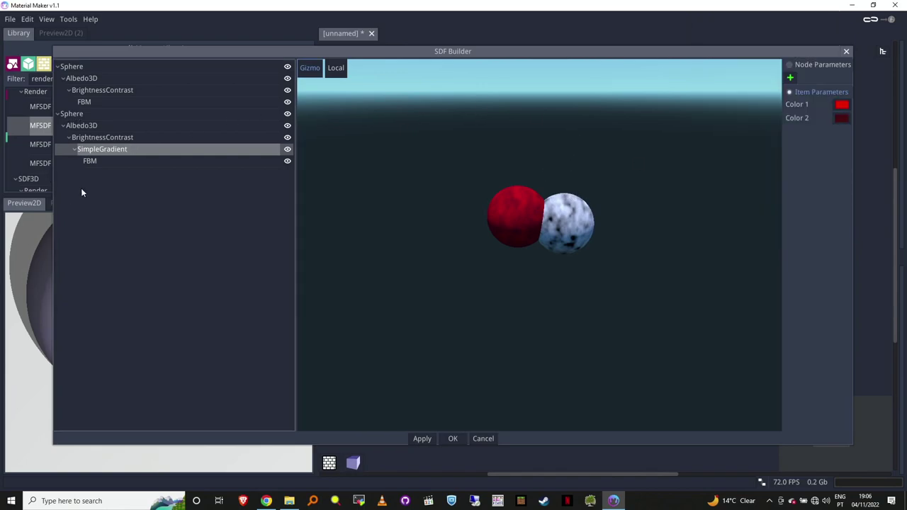
- Create a smooth Union item at the root level of the SDF tree
click(71, 66)
click(74, 115)
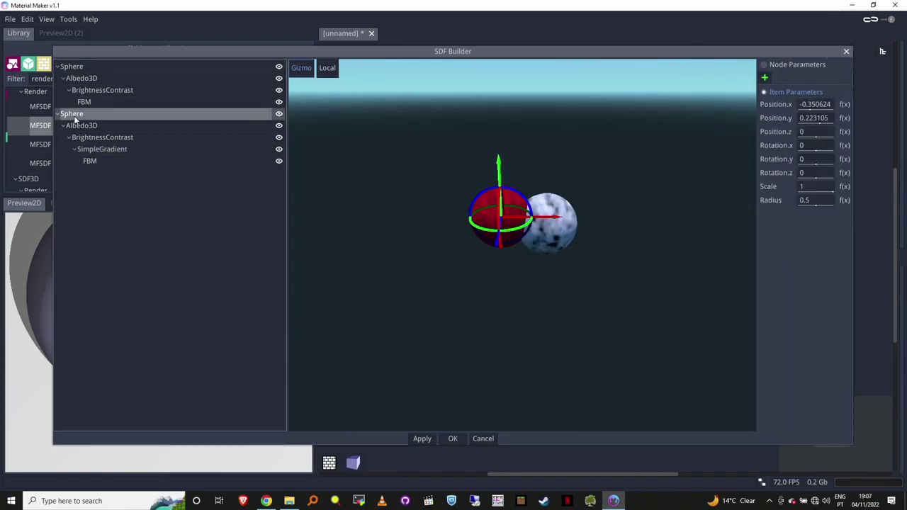
right_click(75, 196)
mouse_move(91, 201)
mouse_move(127, 203)
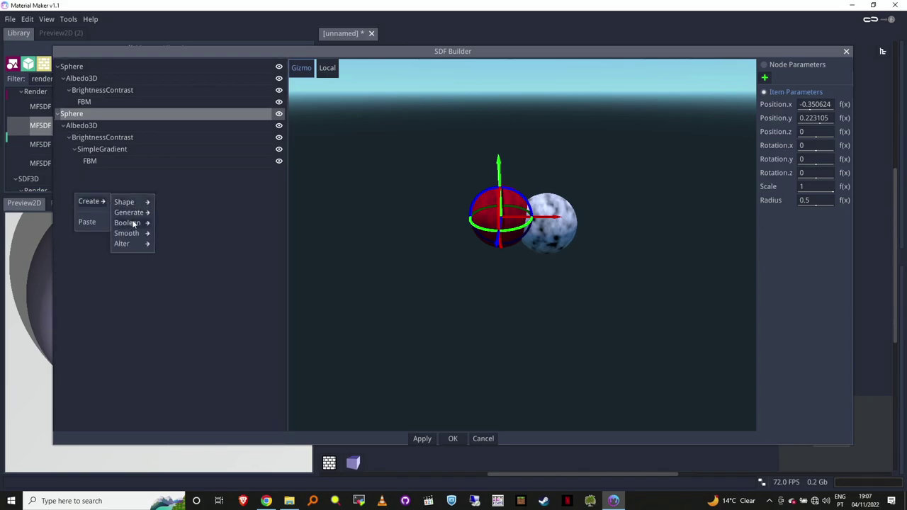
mouse_move(131, 224)
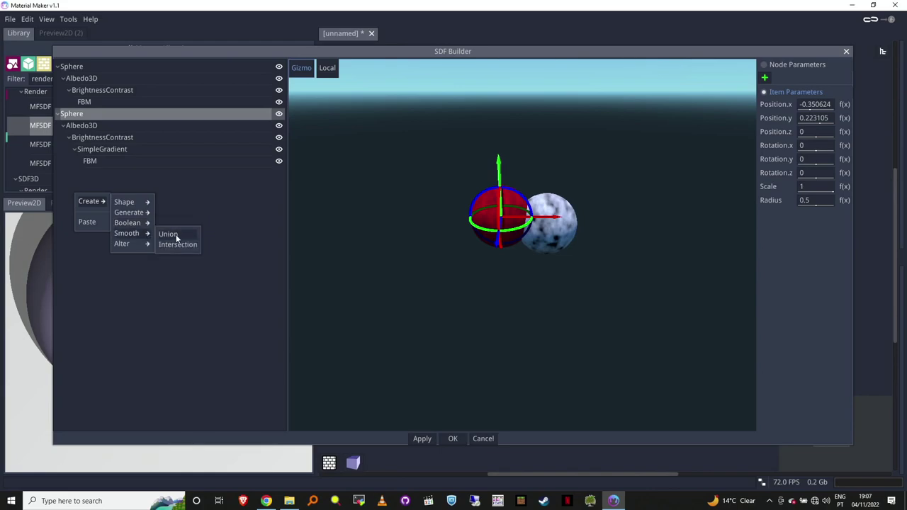
click(169, 235)
- Nest both spheres inside SmoothUnion3D and move the black-and-white noise sphere along X to about 0.56
drag(73, 115, 94, 174)
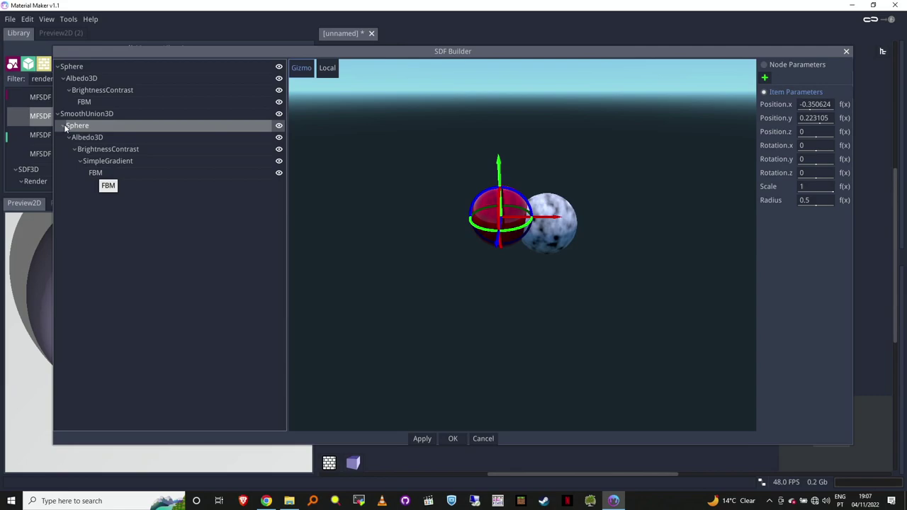
click(63, 126)
click(78, 65)
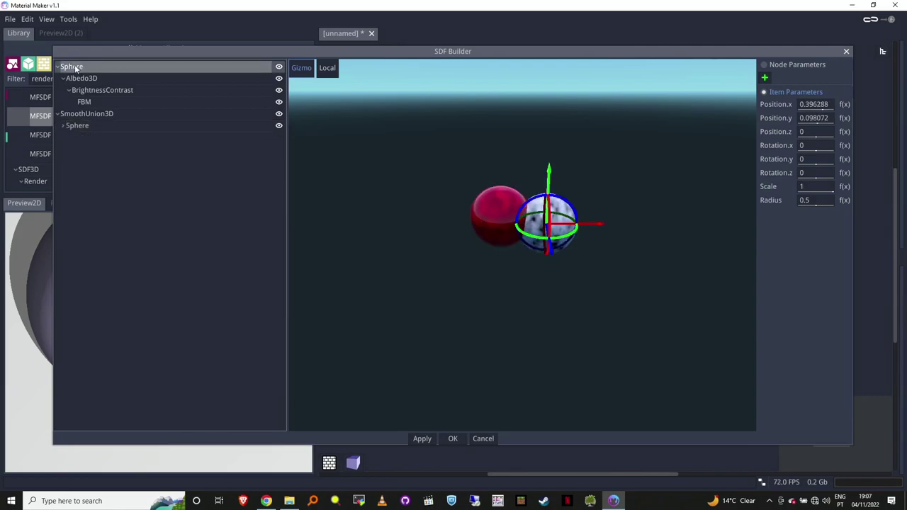
drag(78, 68, 98, 141)
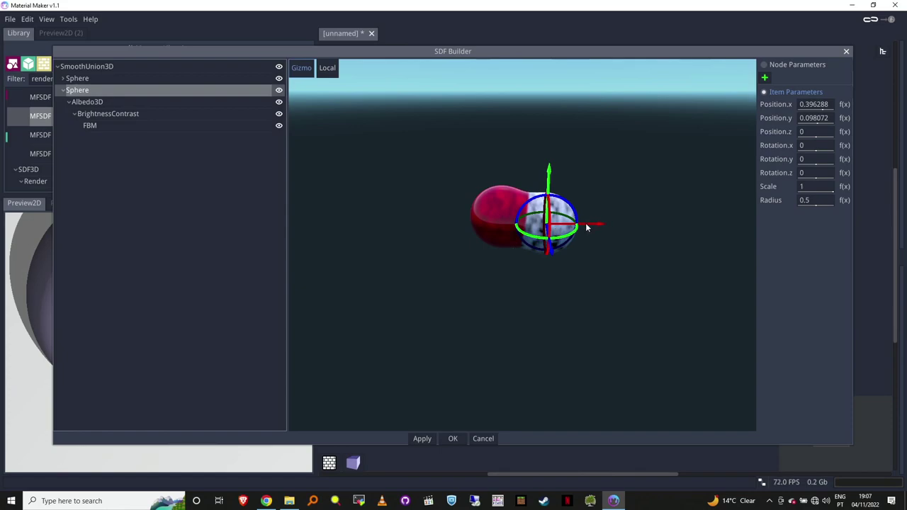
mouse_move(586, 227)
mouse_down()
mouse_move(619, 225)
mouse_move(602, 226)
mouse_up()
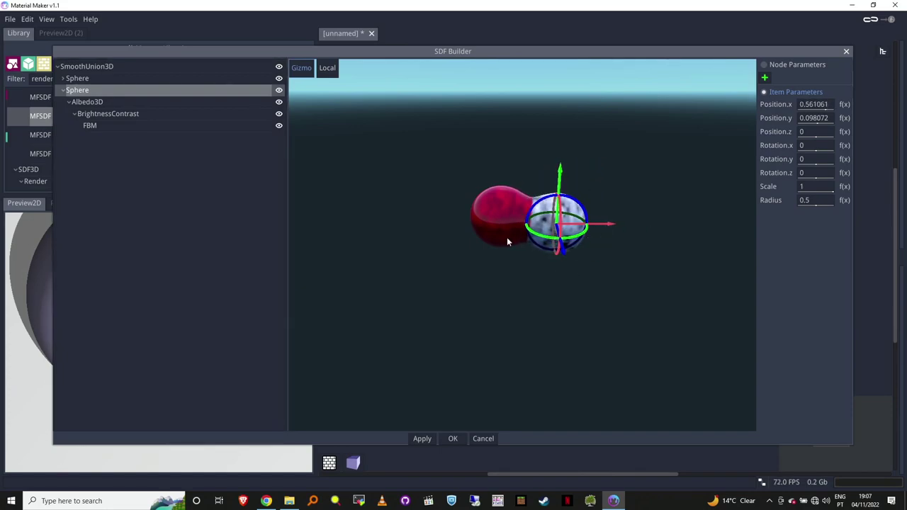
- Set the ColorK of SmoothUnion3D to 1 to blend the two albedos more broadly
click(63, 78)
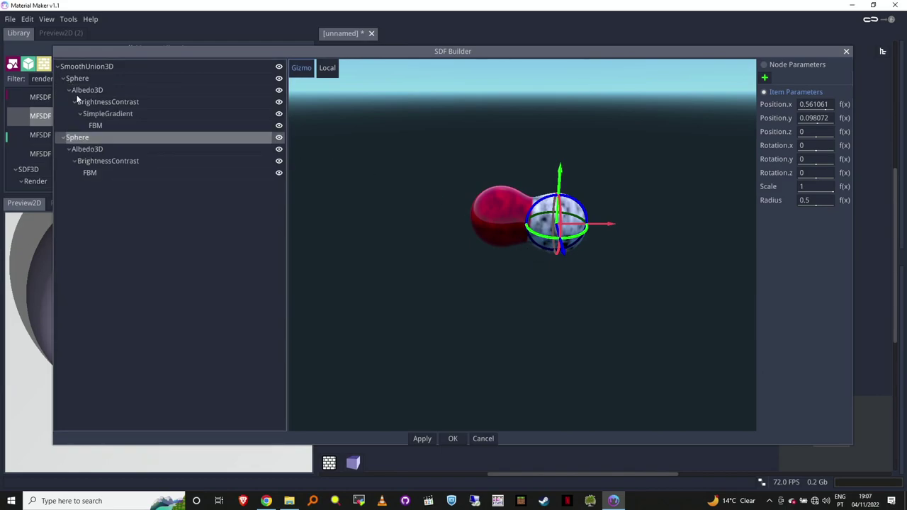
click(80, 90)
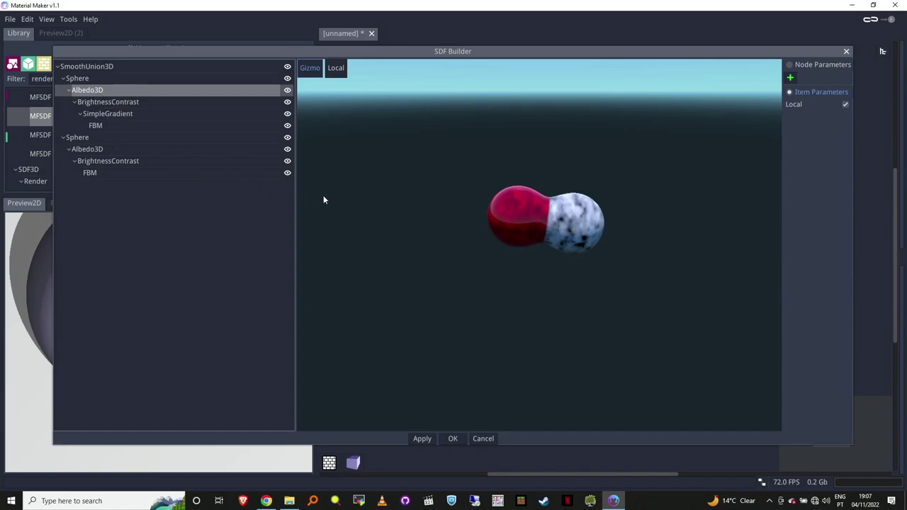
click(101, 67)
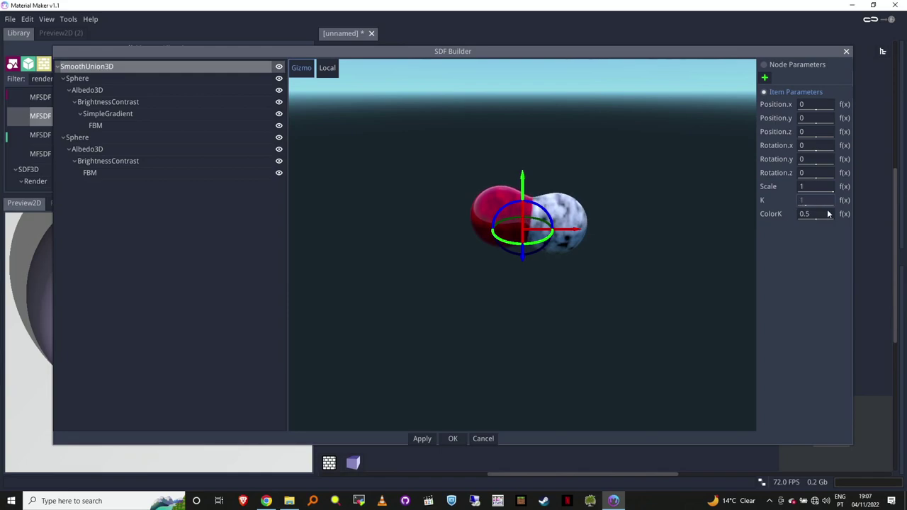
mouse_move(827, 213)
mouse_down()
mouse_move(778, 206)
mouse_move(832, 205)
mouse_move(822, 209)
mouse_move(886, 221)
mouse_move(847, 226)
mouse_move(872, 221)
mouse_move(881, 230)
mouse_move(849, 228)
mouse_move(882, 229)
mouse_up()
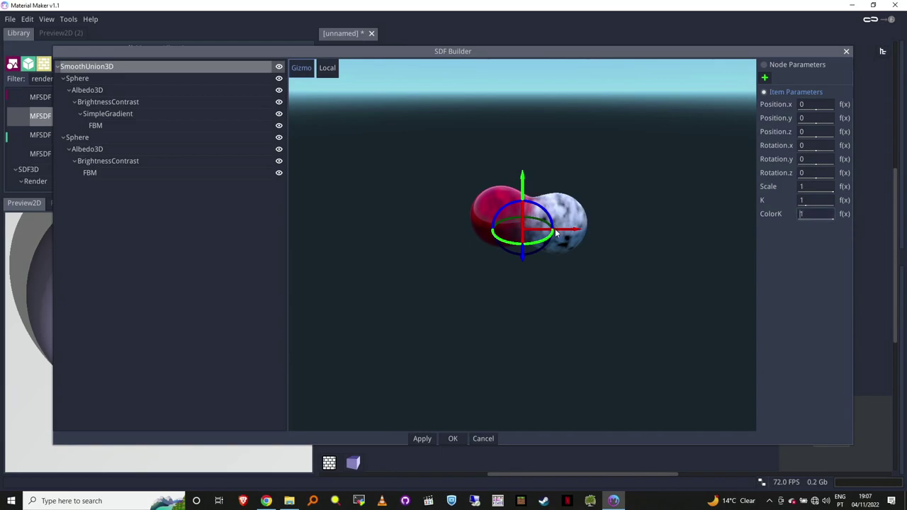
- Move SmoothUnion3D along X to about -0.38, and accept the changes made in the SDF Builder
drag(554, 228, 543, 288)
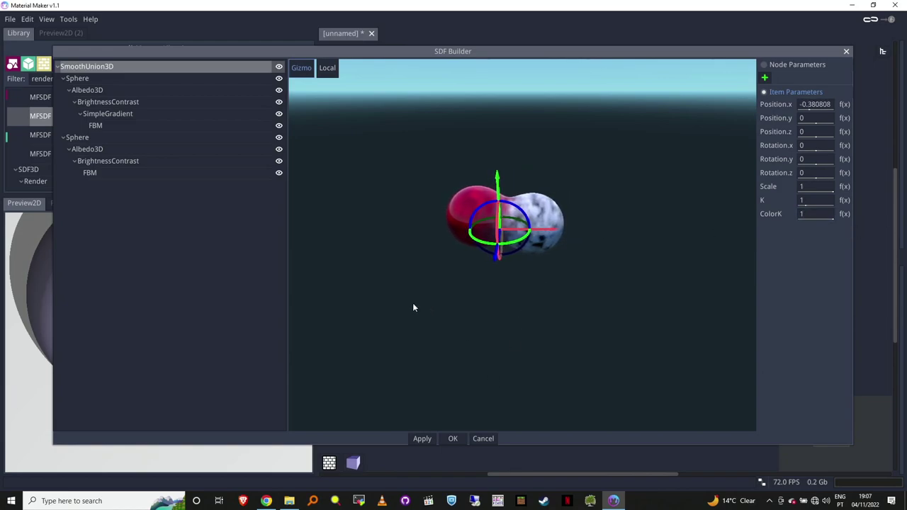
click(427, 438)
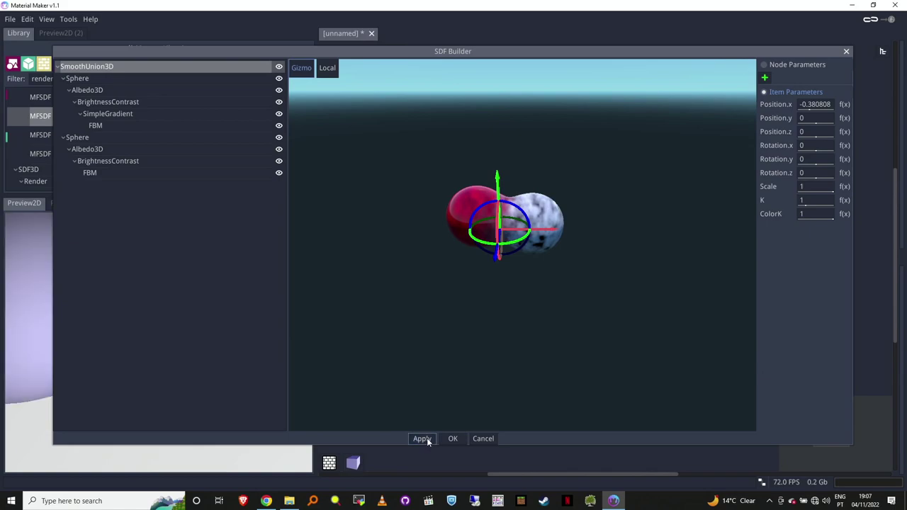
click(453, 438)
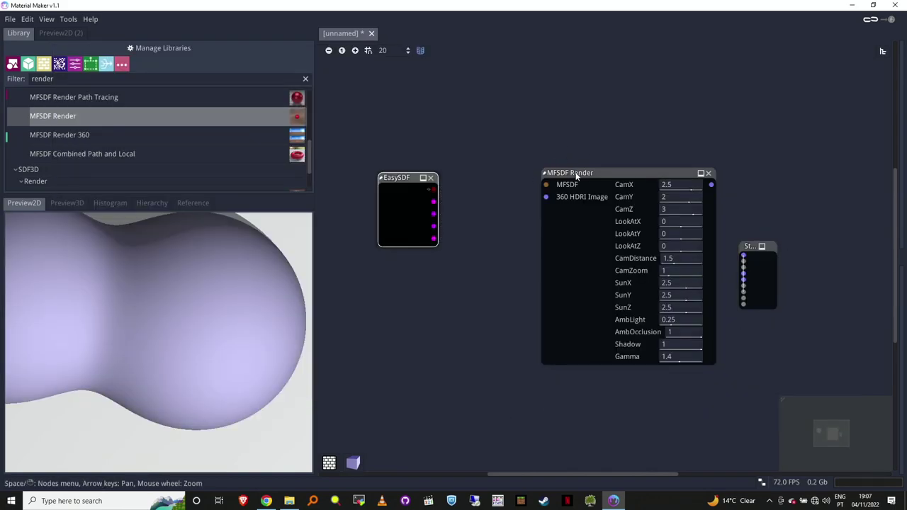
- Make room beside the MFSDF Render node and add an MFSDF Object node with EasySDF's Output 0 connected to its Object input
drag(604, 178, 651, 190)
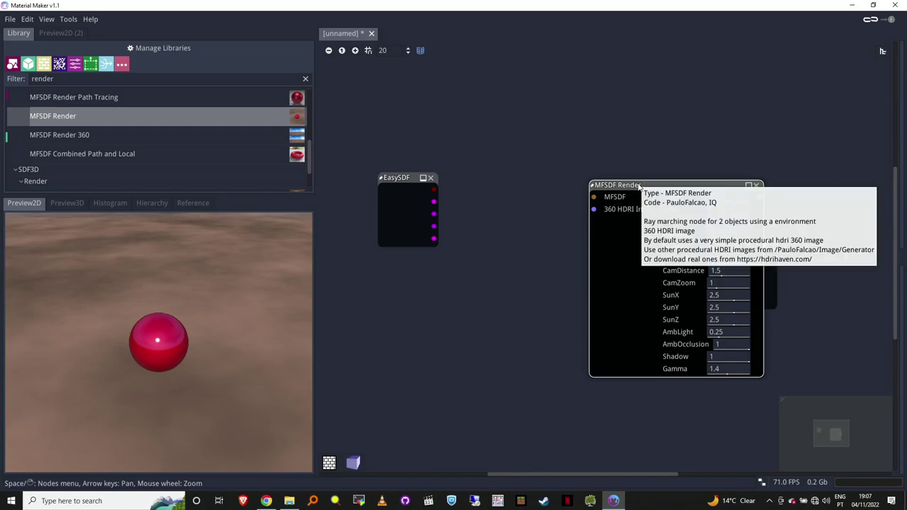
drag(639, 186, 672, 186)
drag(433, 189, 482, 146)
click(533, 174)
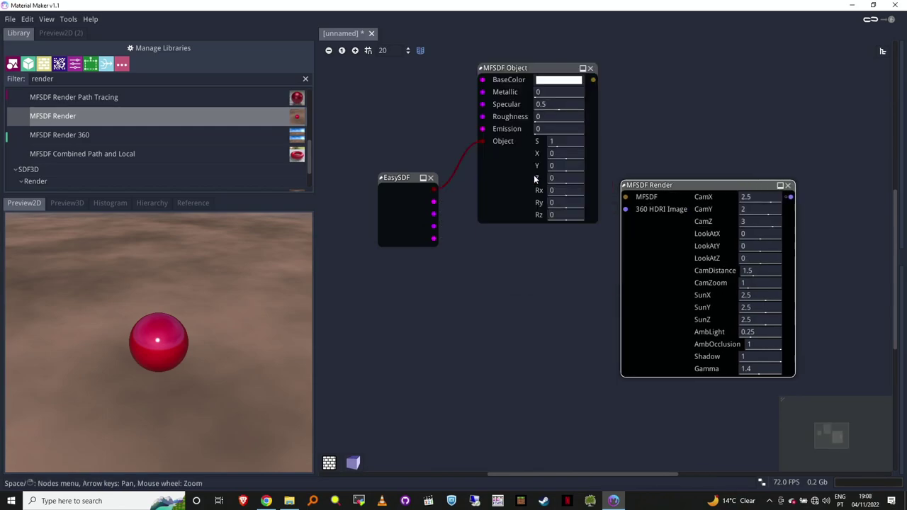
drag(520, 71, 525, 150)
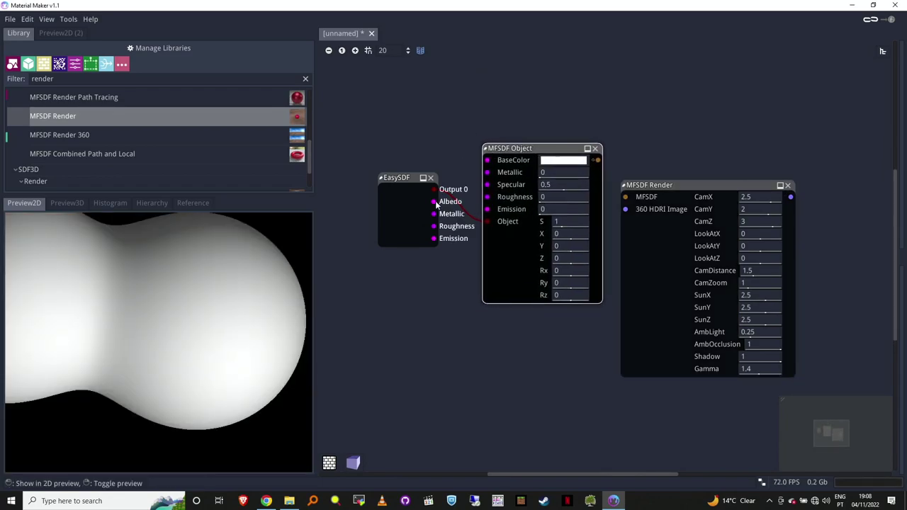
- Connect EasySDF's Albedo, Metallic, Roughness and Emission outputs to MFSDF Object's BaseColor, Metallic, Roughness and Emission inputs
drag(435, 203, 486, 160)
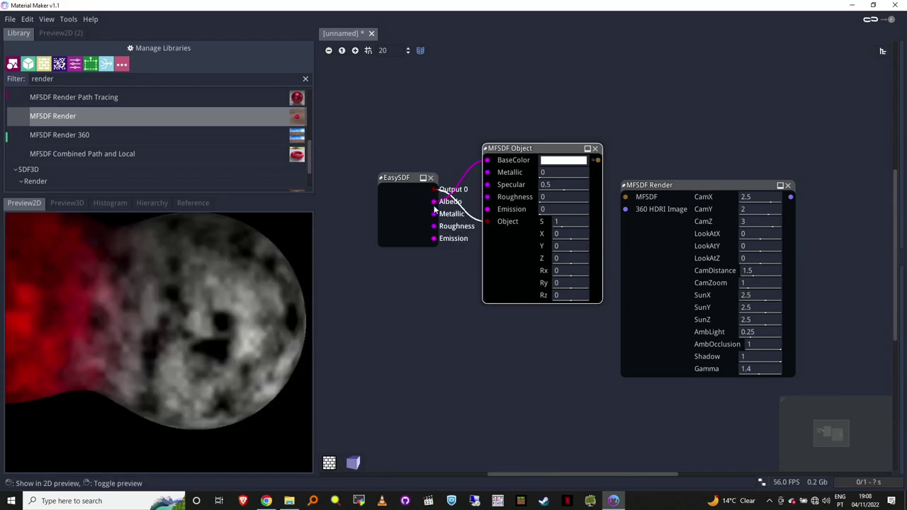
drag(434, 213, 487, 174)
drag(441, 222, 485, 200)
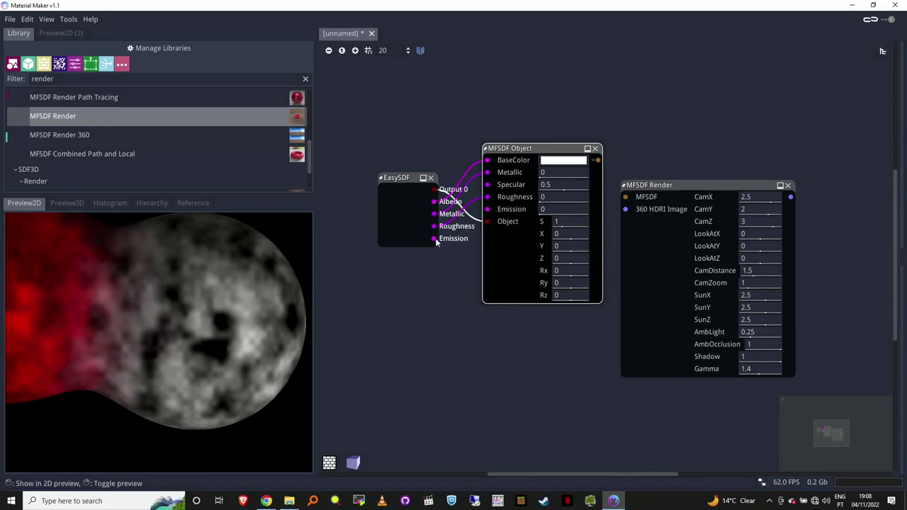
drag(434, 238, 489, 209)
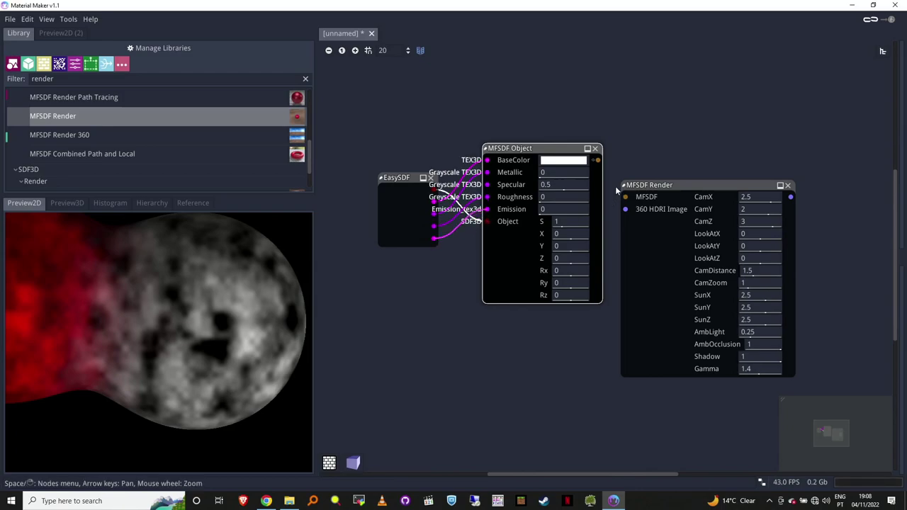
- Connect MFSDF Object to MFSDF Render, preview the rendered image output, and set CamX to about 0.1
drag(597, 160, 625, 197)
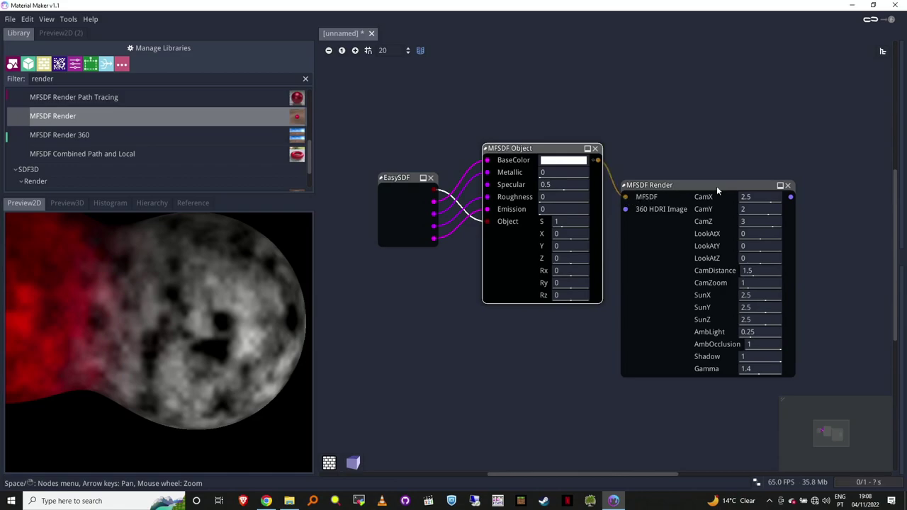
click(791, 198)
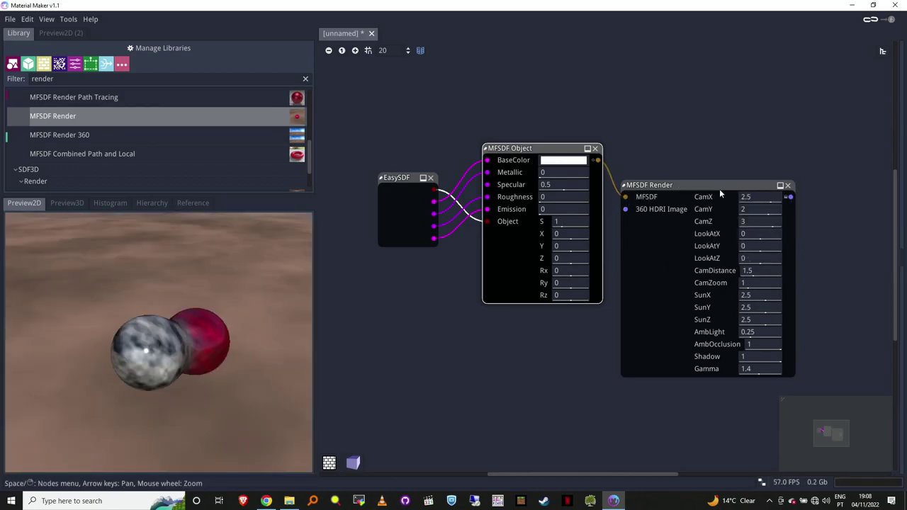
drag(763, 206, 720, 235)
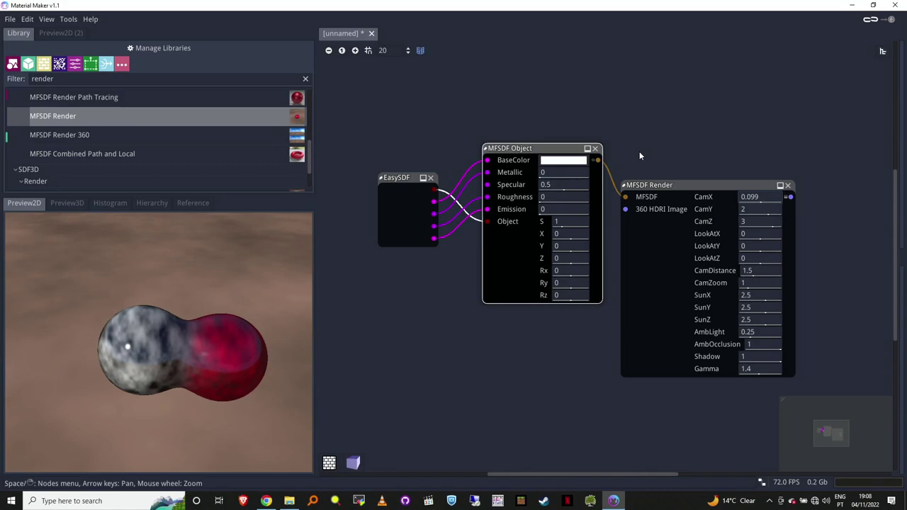
mouse_move(832, 440)
mouse_down()
mouse_move(848, 426)
mouse_move(834, 445)
mouse_up()
right_click(717, 210)
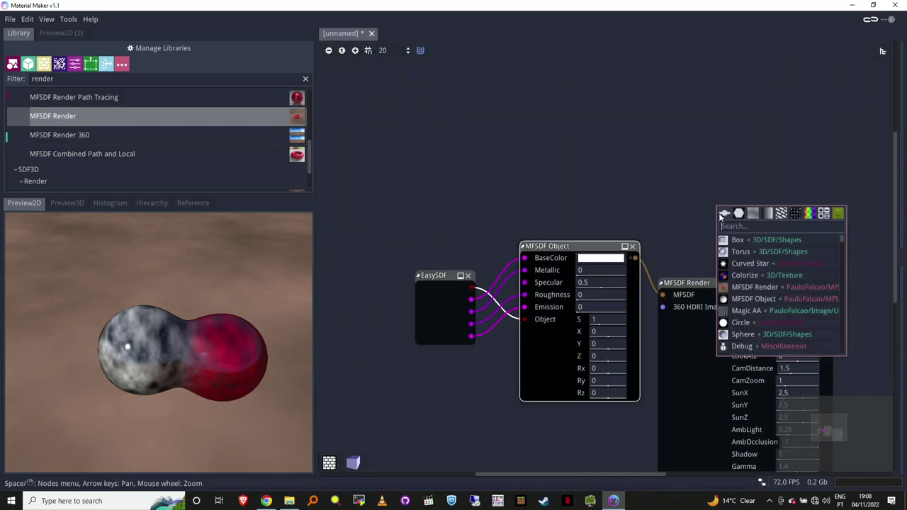
click(703, 190)
scroll(687, 276, down, 4)
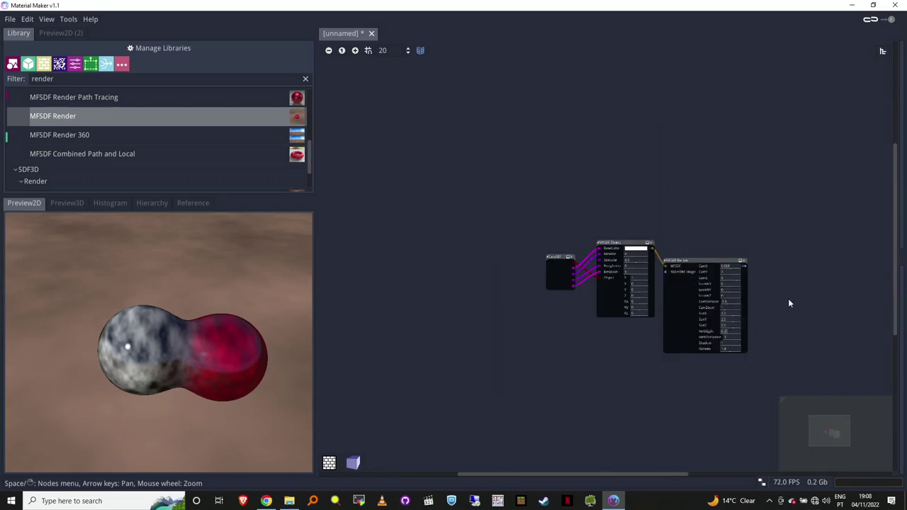
mouse_move(832, 439)
mouse_down()
mouse_move(847, 447)
mouse_move(849, 428)
mouse_move(826, 430)
mouse_up()
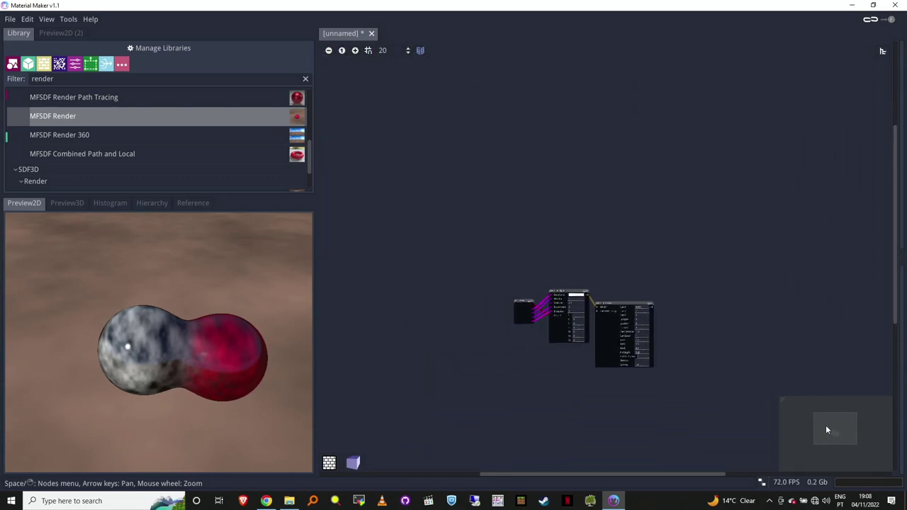
scroll(640, 368, up, 3)
scroll(640, 368, down, 4)
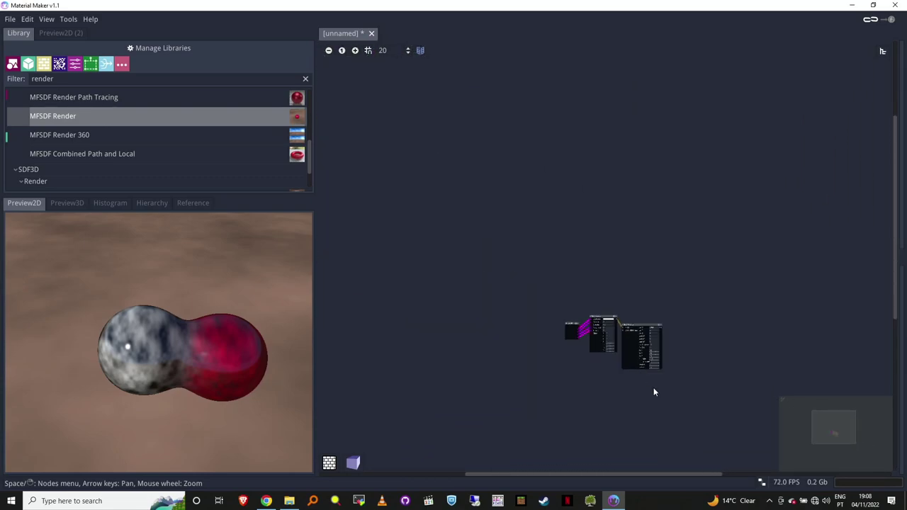
mouse_move(824, 425)
mouse_down()
mouse_move(848, 429)
mouse_move(832, 433)
mouse_up()
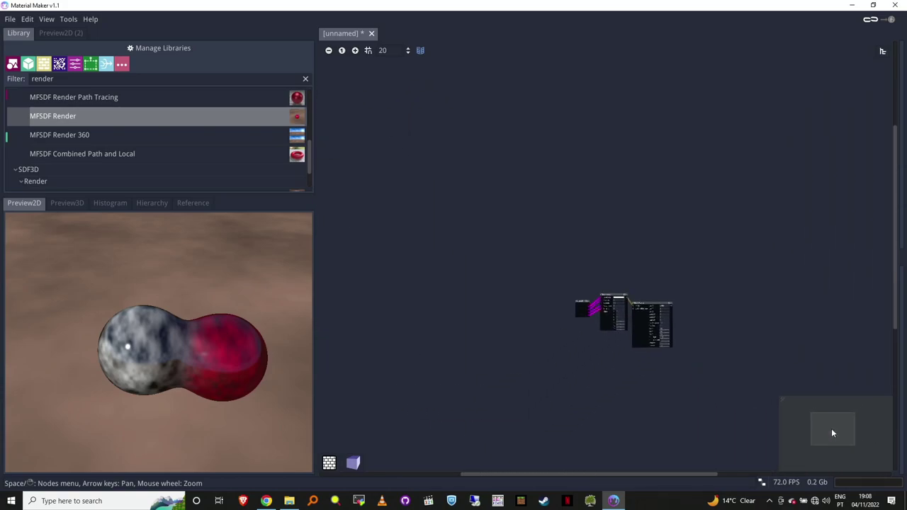
- Move the MFSDF Object and MFSDF Render nodes together, and place the EasySDF node closer to them
scroll(689, 376, up, 5)
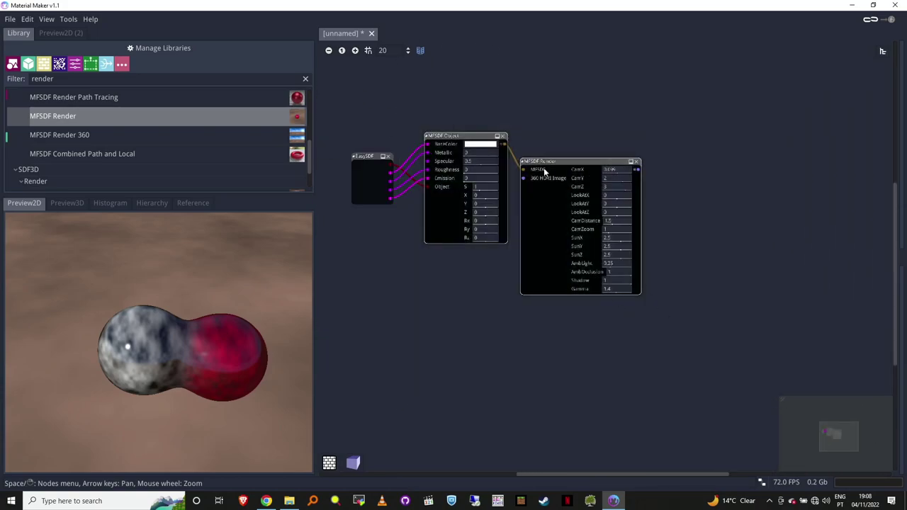
drag(544, 171, 593, 141)
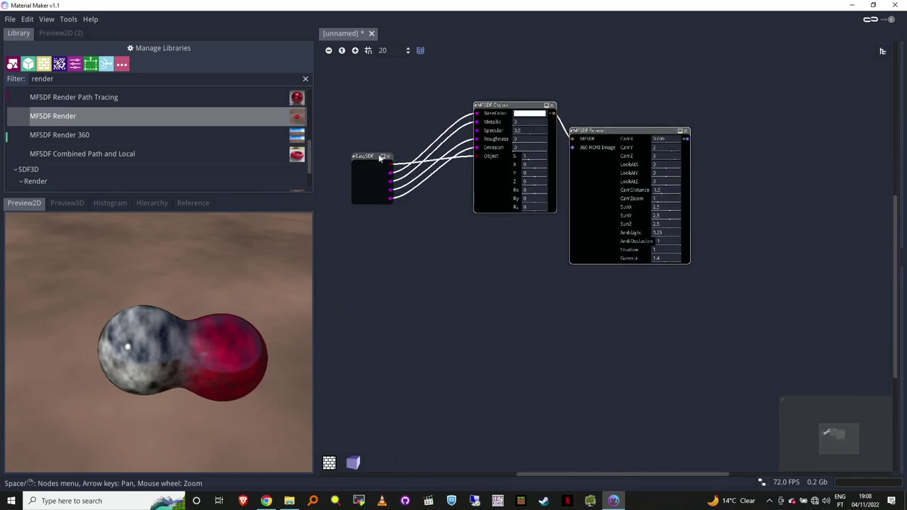
drag(380, 159, 409, 125)
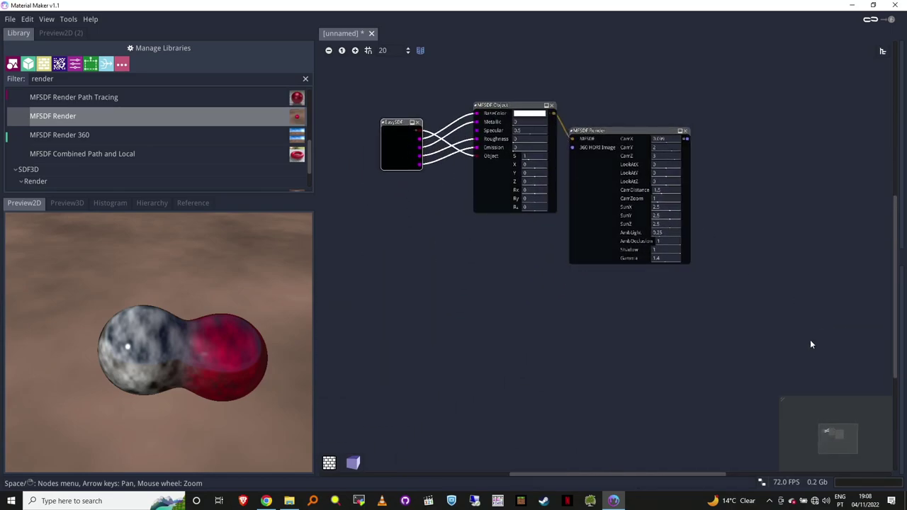
mouse_move(847, 436)
mouse_down()
mouse_move(812, 447)
mouse_move(864, 405)
mouse_move(825, 382)
mouse_move(814, 430)
mouse_move(837, 429)
mouse_up()
scroll(700, 393, up, 2)
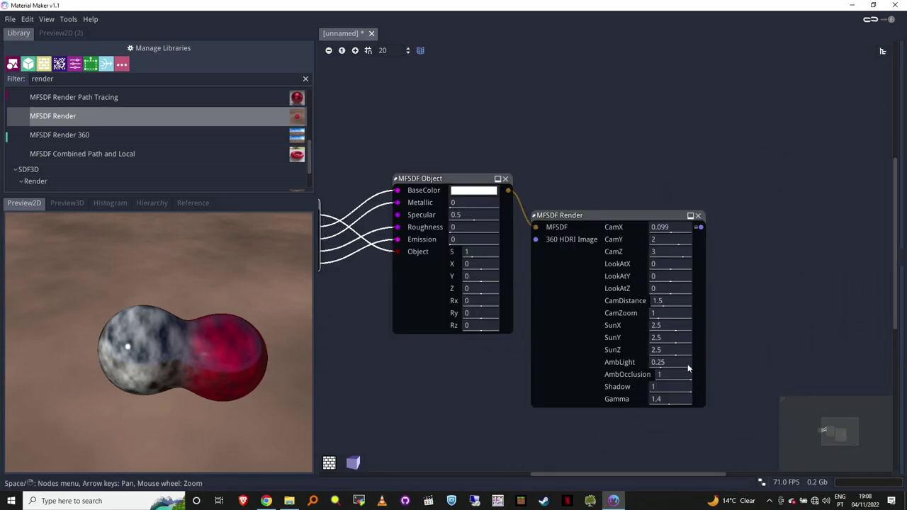
- Create a new material, check the previous graph once more, and return to the new material
click(10, 19)
click(20, 34)
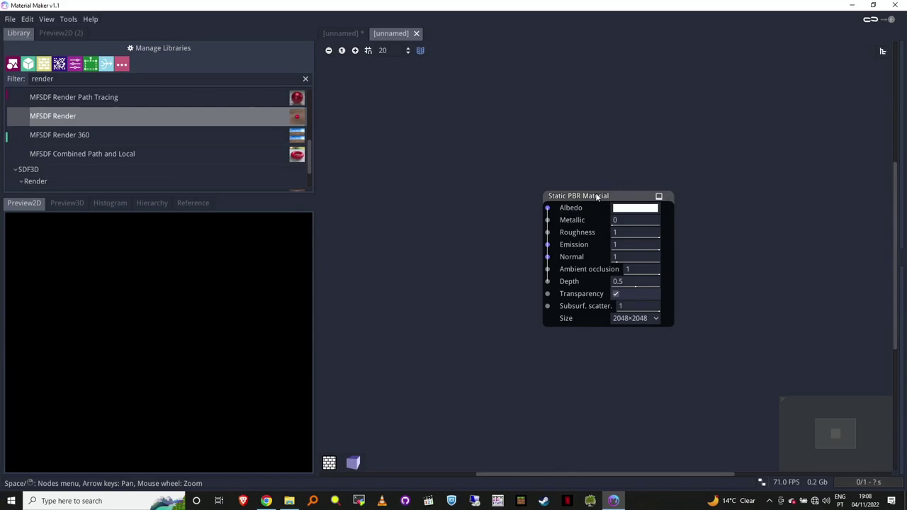
click(340, 34)
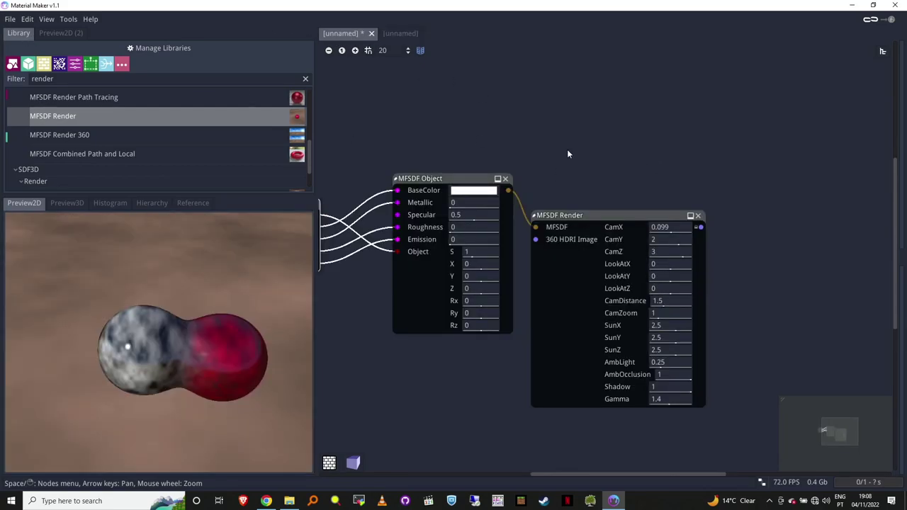
click(395, 32)
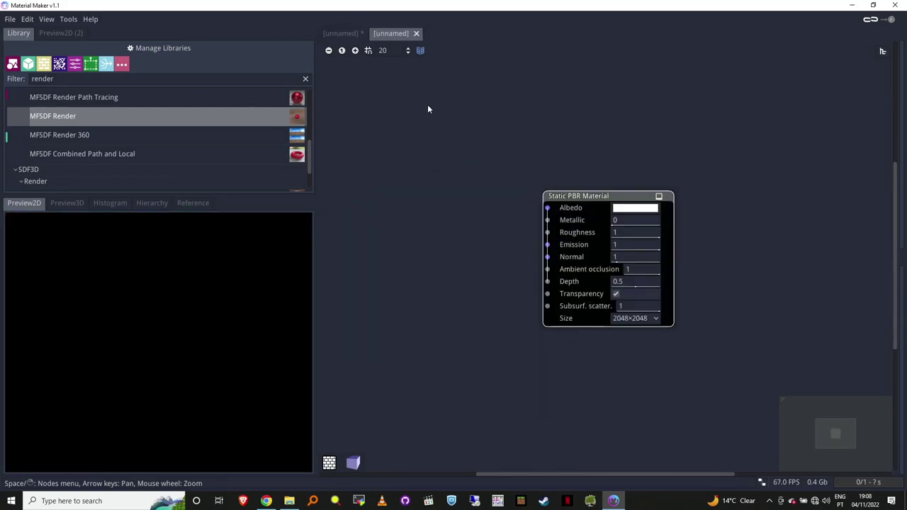
- Paste the copied EasySDF, MFSDF Object and MFSDF Render nodes into the new material and deselect them
key(ctrl+v)
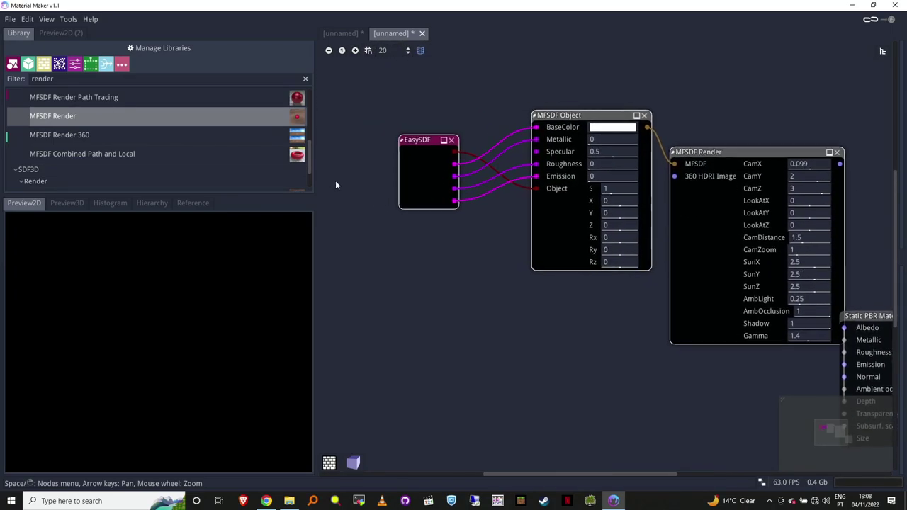
click(707, 98)
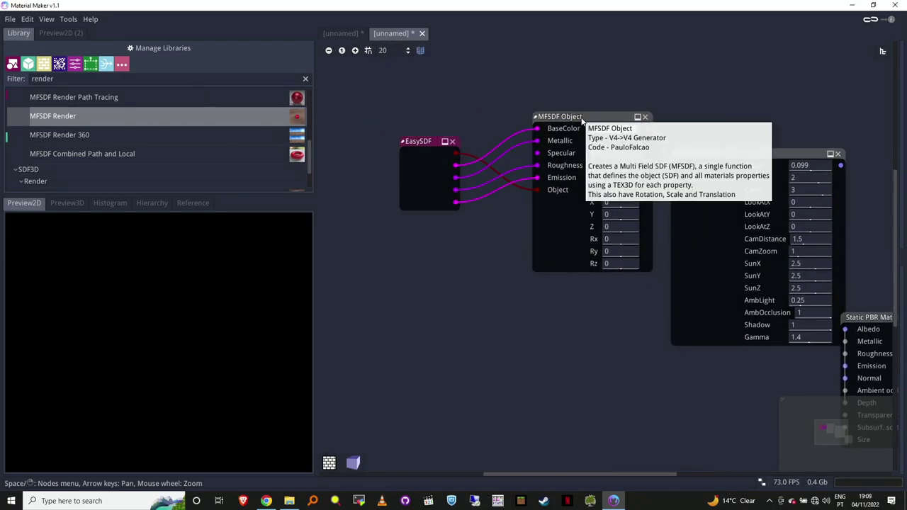
- Open Notepad and move its empty window down so the MFSDF Object node's header is uncovered
click(117, 500)
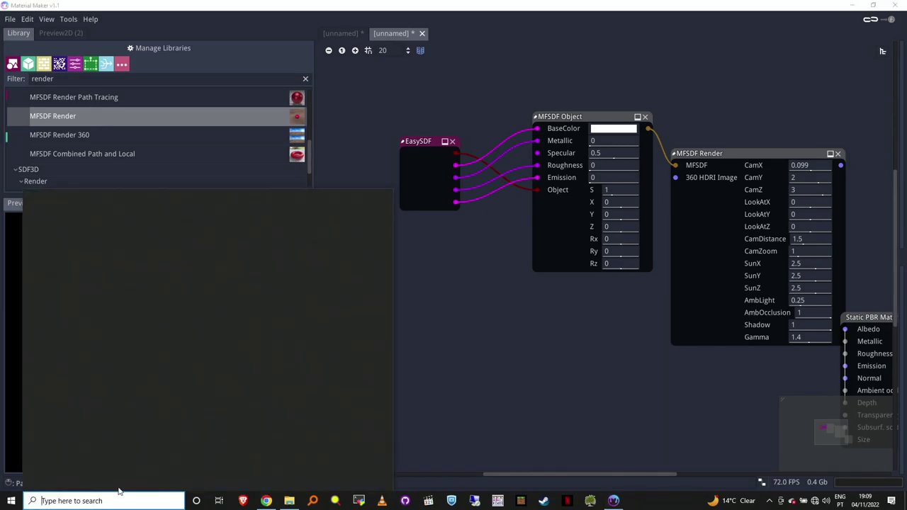
text(not)
key(Return)
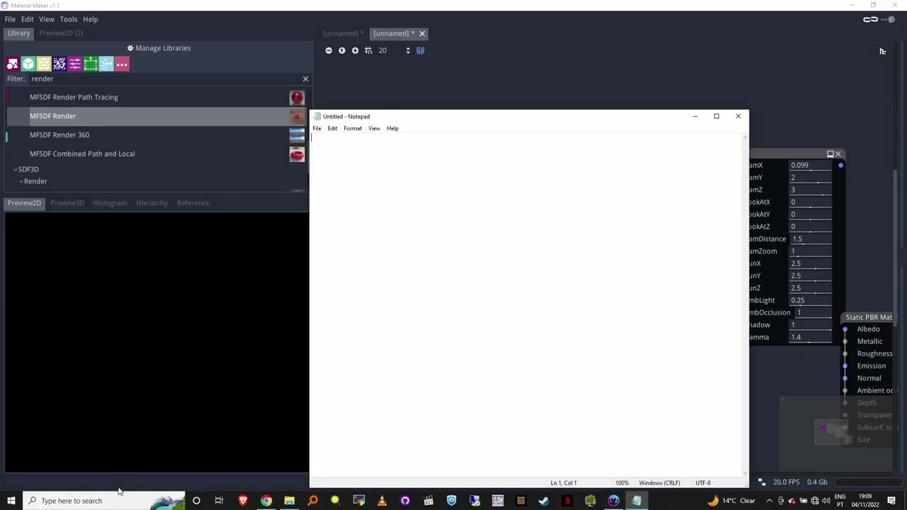
drag(615, 121, 706, 271)
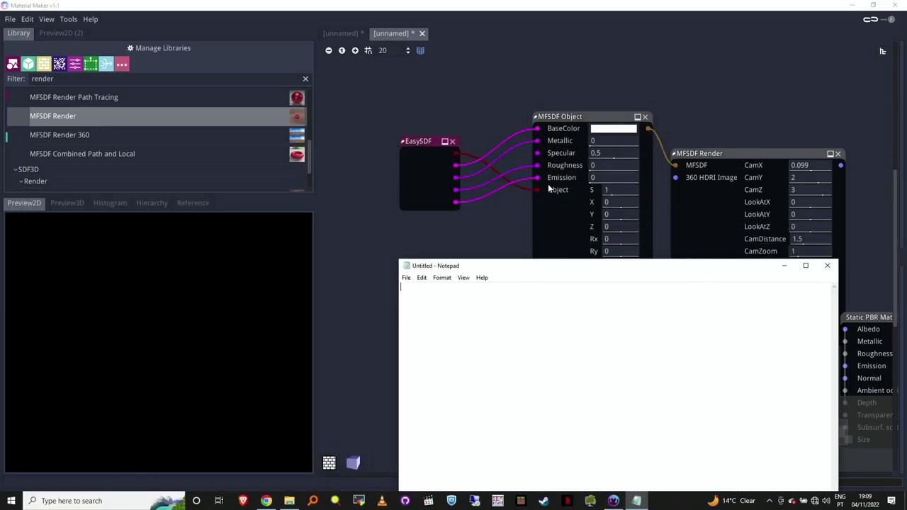
- Copy the MFSDF Object node, paste it into Notepad as JSON text, and copy the whole text
click(546, 106)
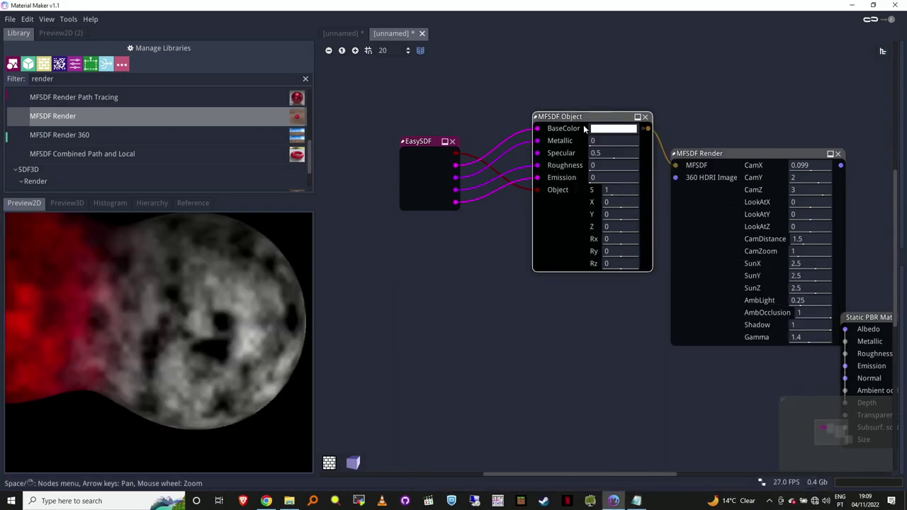
click(636, 501)
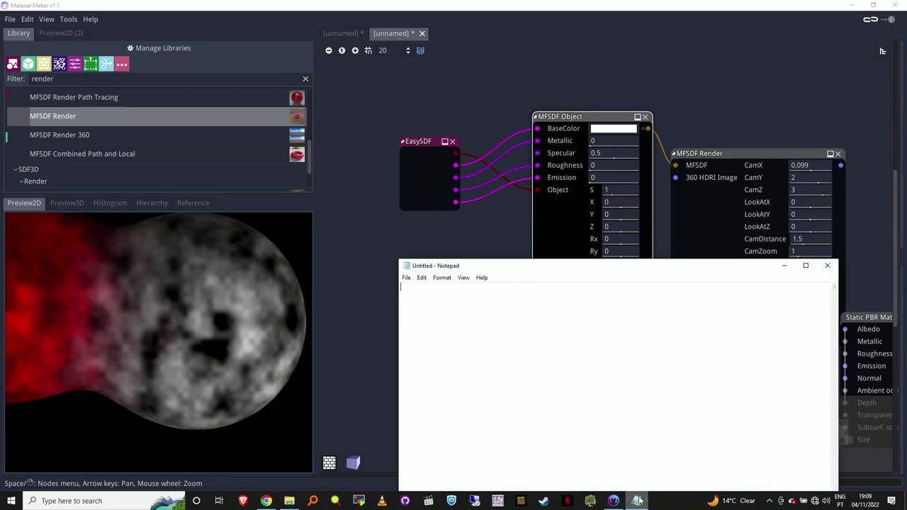
drag(581, 266, 523, 74)
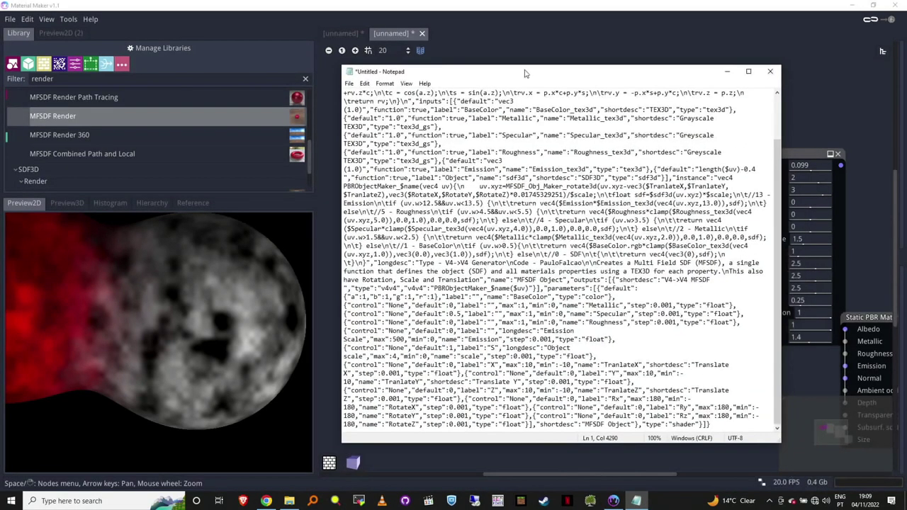
scroll(777, 197, up, 2)
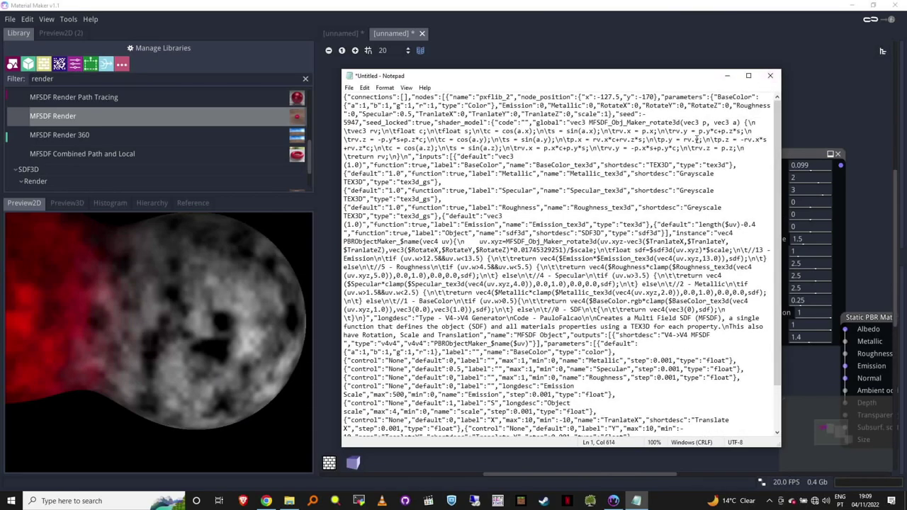
key(ctrl+a)
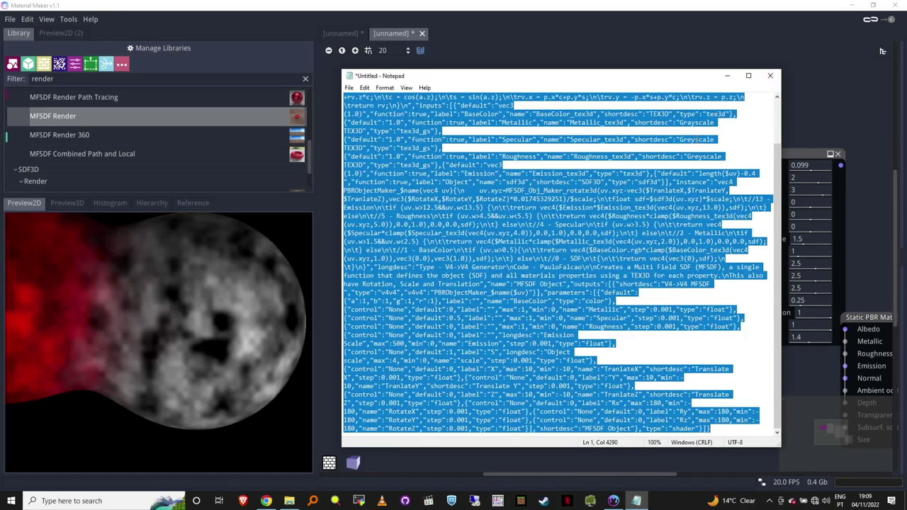
- Paste the copied JSON text into the first material's graph as an MFSDF Object node, in empty space above MFSDF Render
click(337, 33)
click(337, 33)
middle_drag(724, 129, 573, 199)
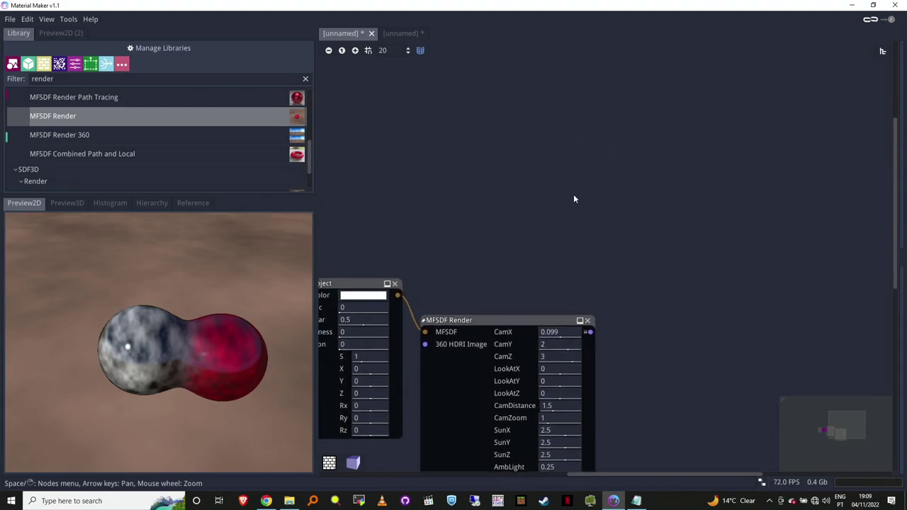
key(ctrl+v)
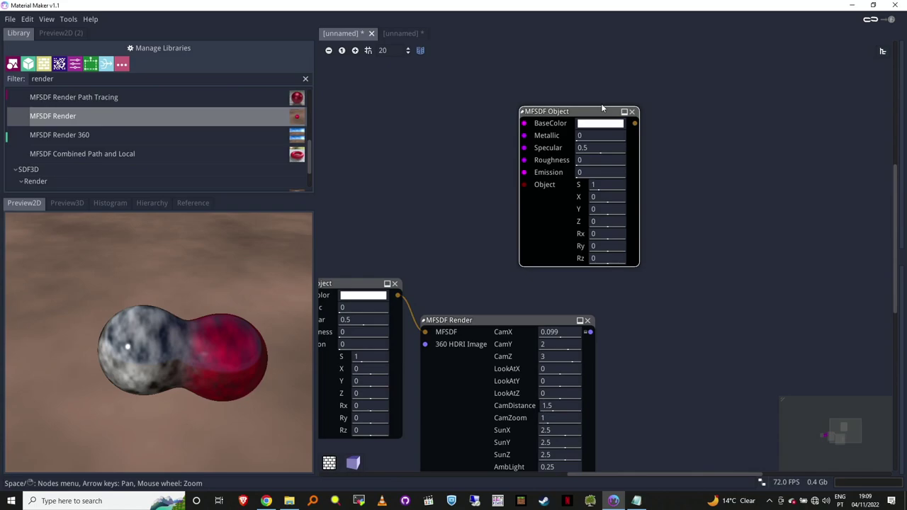
- Close Notepad without saving and return to the second material's graph
click(636, 501)
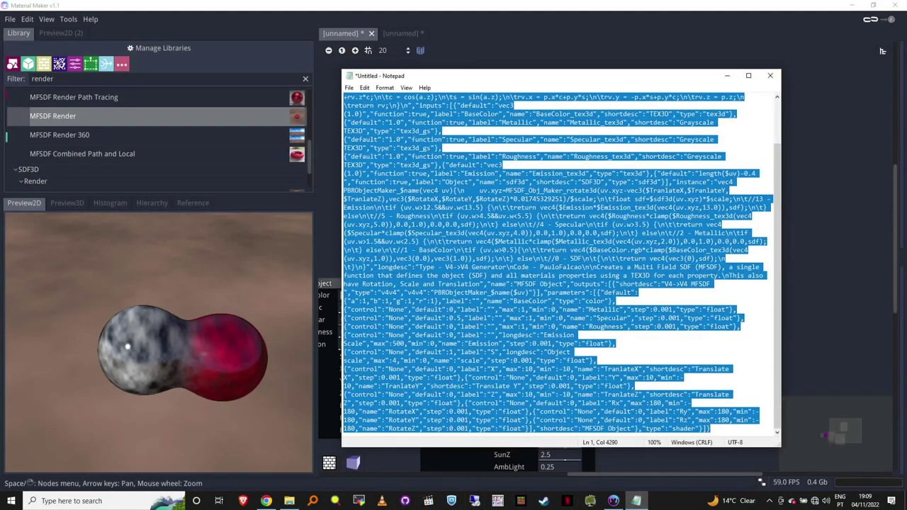
click(770, 75)
click(467, 256)
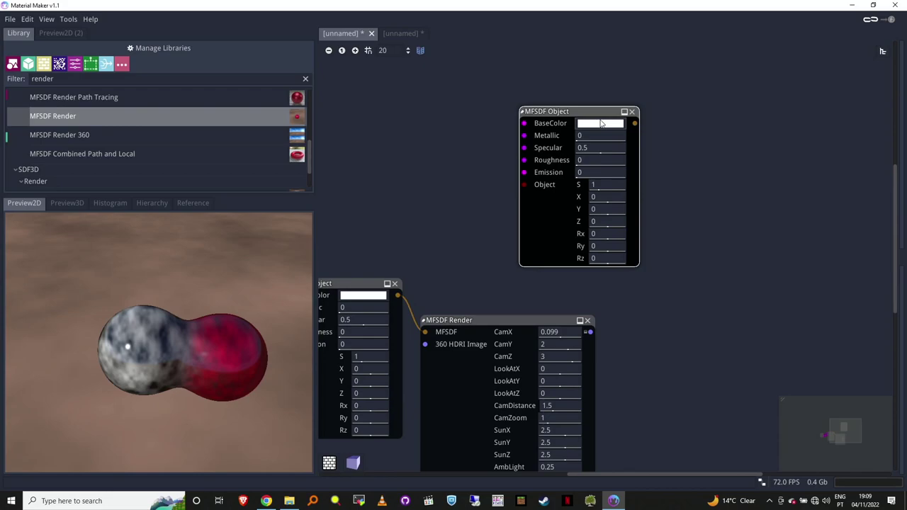
middle_drag(426, 148, 594, 79)
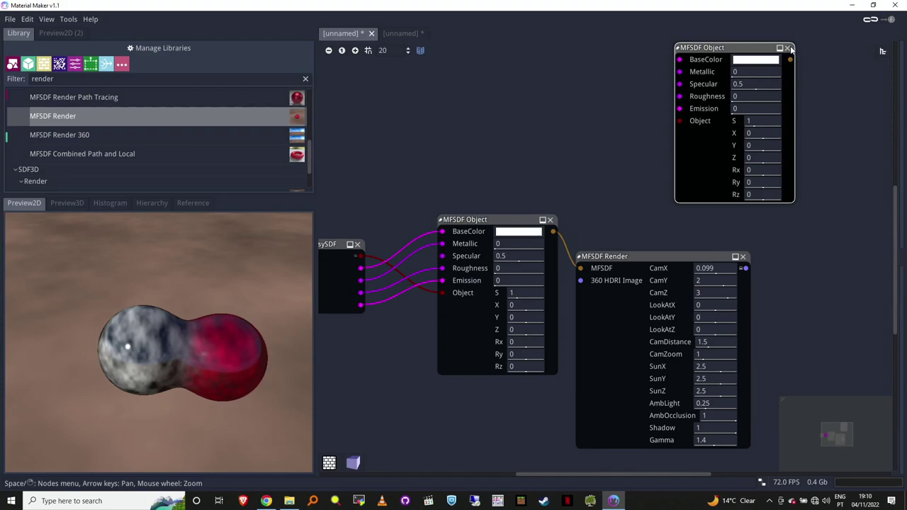
click(409, 35)
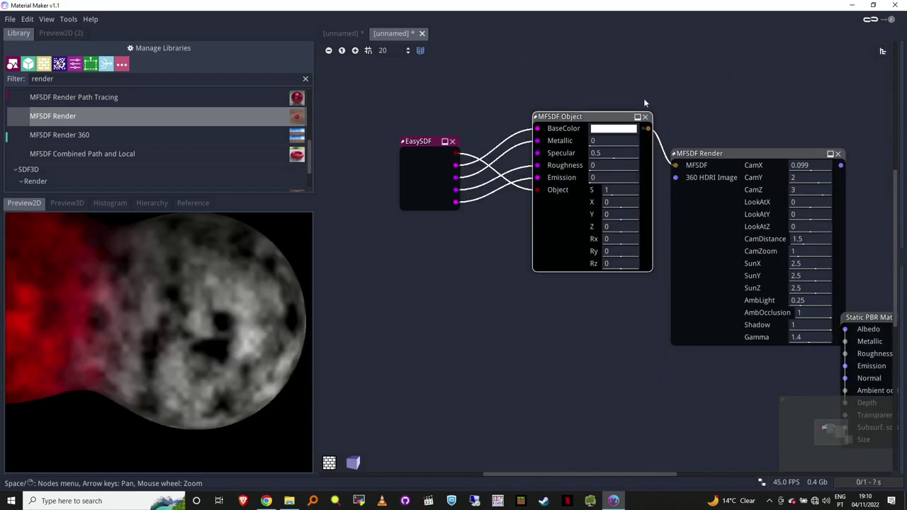
- Place the Static PBR Material node above MFSDF Object and change its type to Raymarching Material
drag(719, 330, 746, 120)
middle_drag(486, 126, 673, 226)
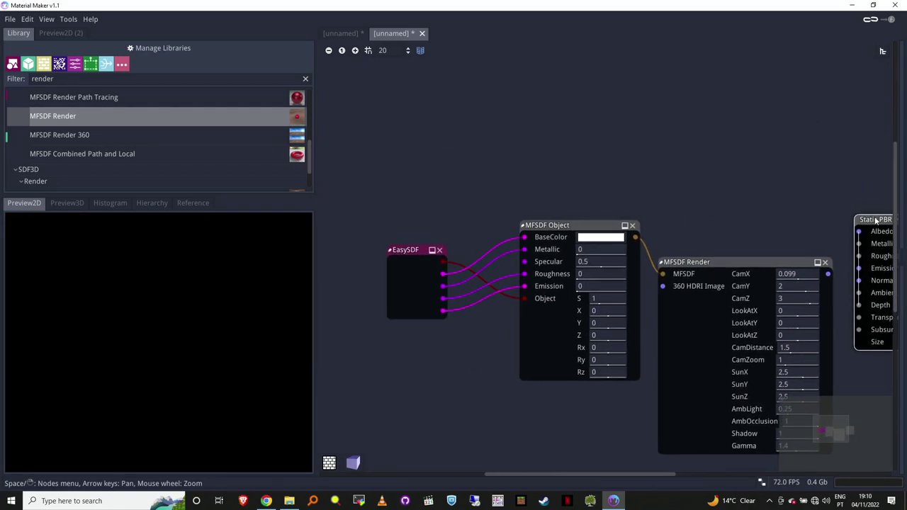
drag(867, 218, 569, 80)
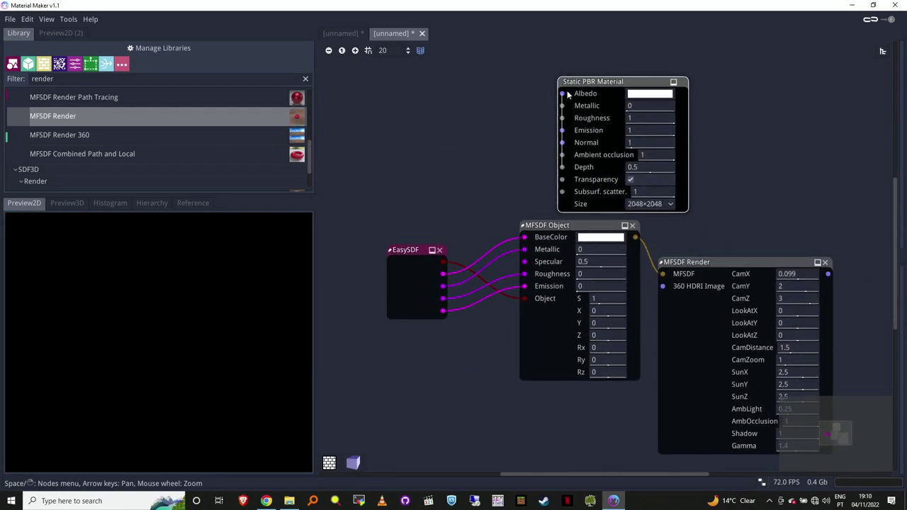
click(595, 83)
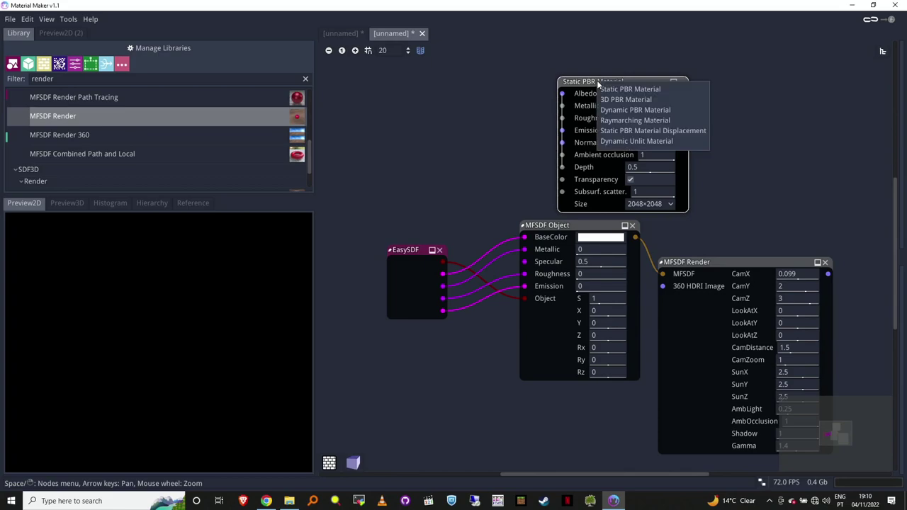
click(627, 120)
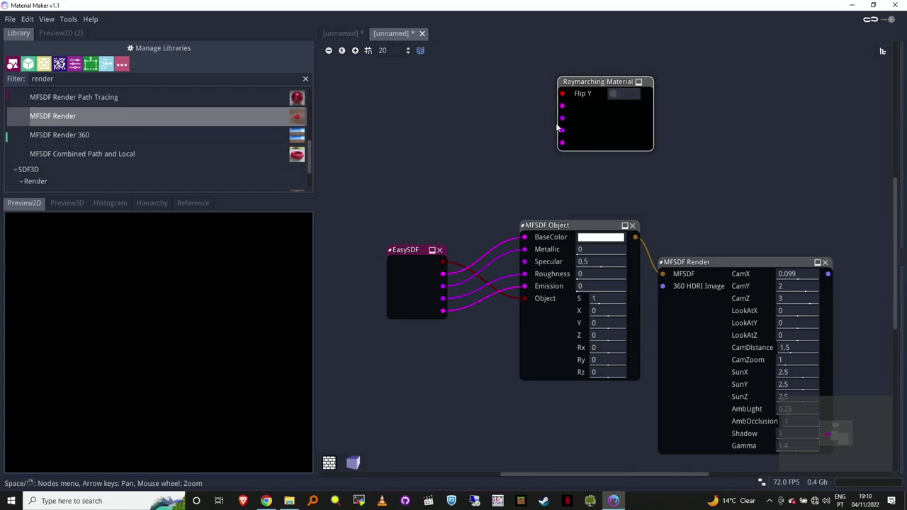
- Show the 3D preview and connect EasySDF's Output 0, Albedo, Metallic, Roughness and Emission in order to Raymarching Material's five inputs
click(80, 205)
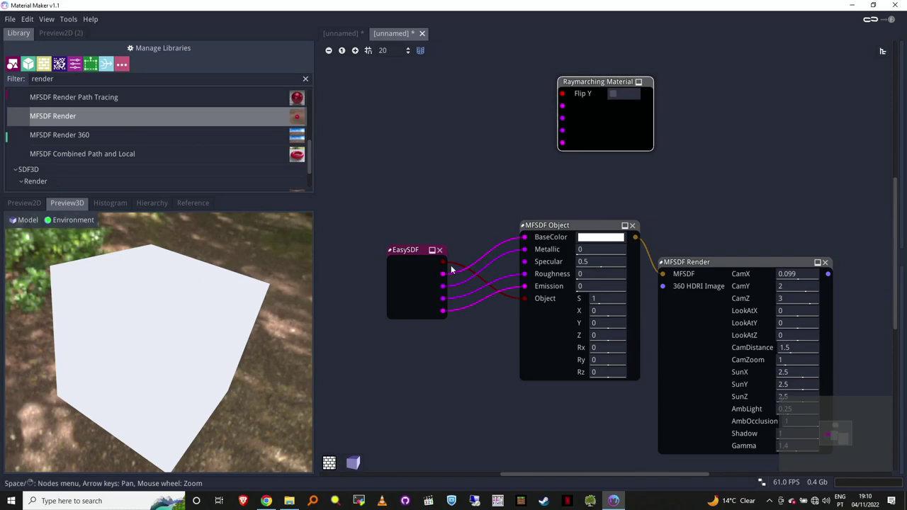
drag(443, 262, 561, 93)
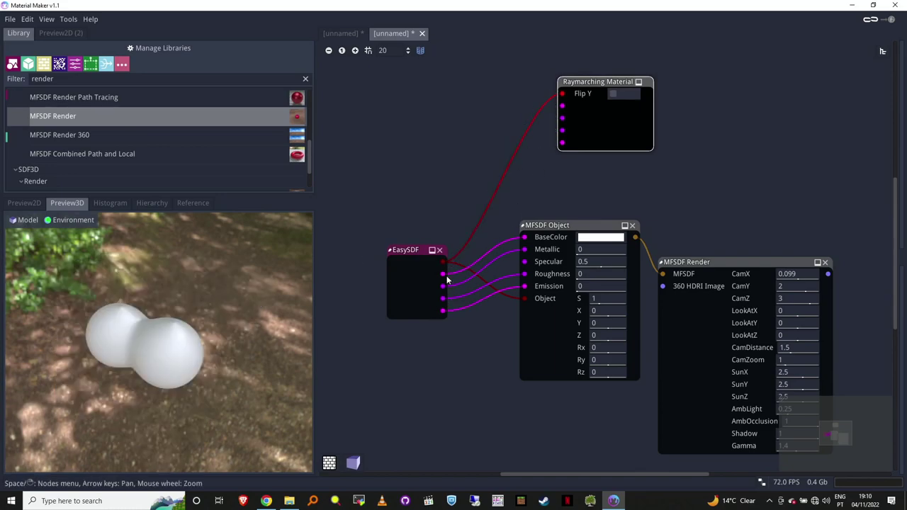
drag(443, 273, 562, 118)
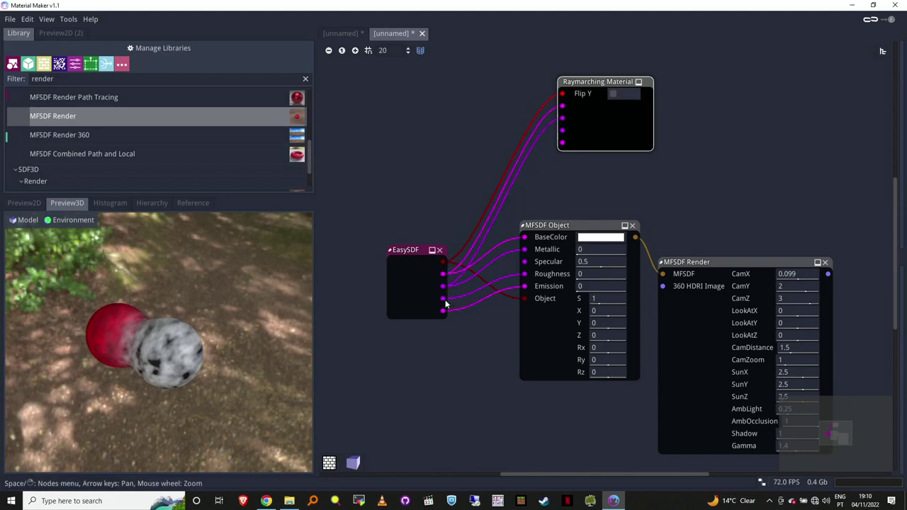
drag(443, 298, 561, 131)
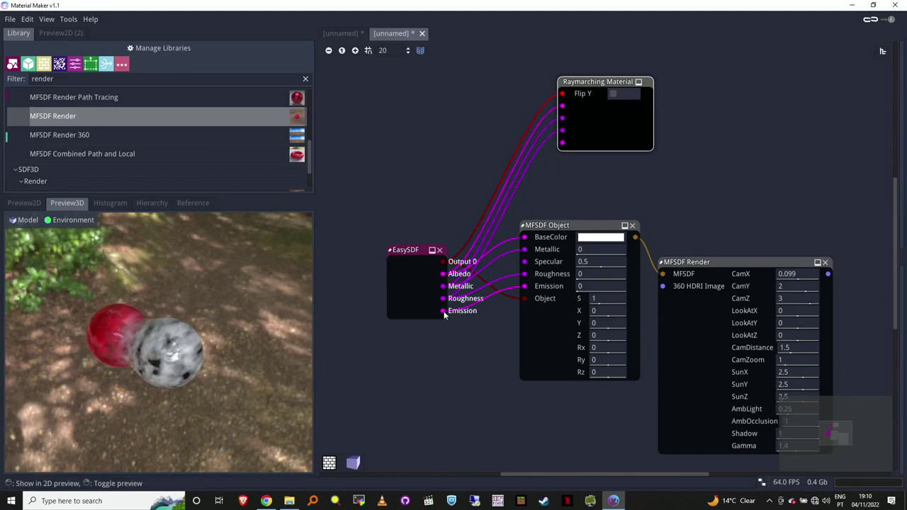
drag(444, 312, 564, 143)
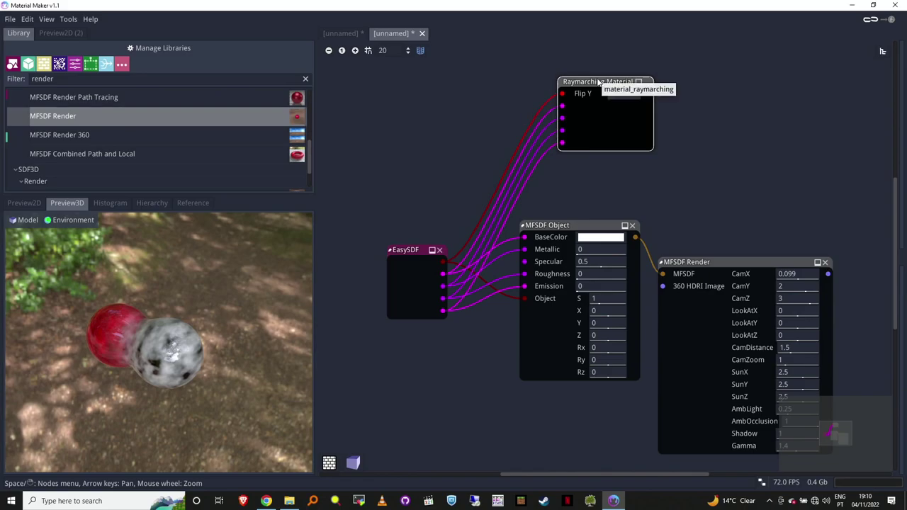
drag(599, 83, 600, 117)
- Examine the blended spheres' raymarched surface and reflections from several angles in the 3D preview
drag(219, 350, 231, 396)
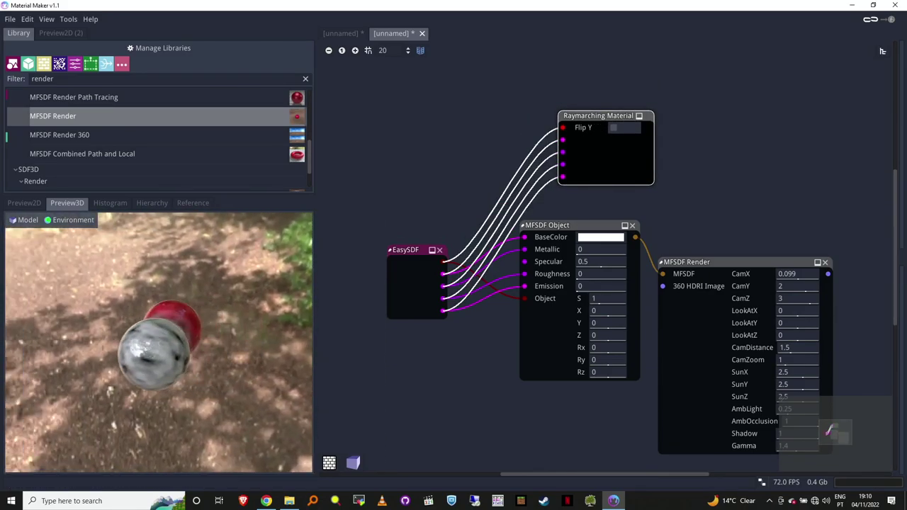
right_drag(230, 397, 166, 298)
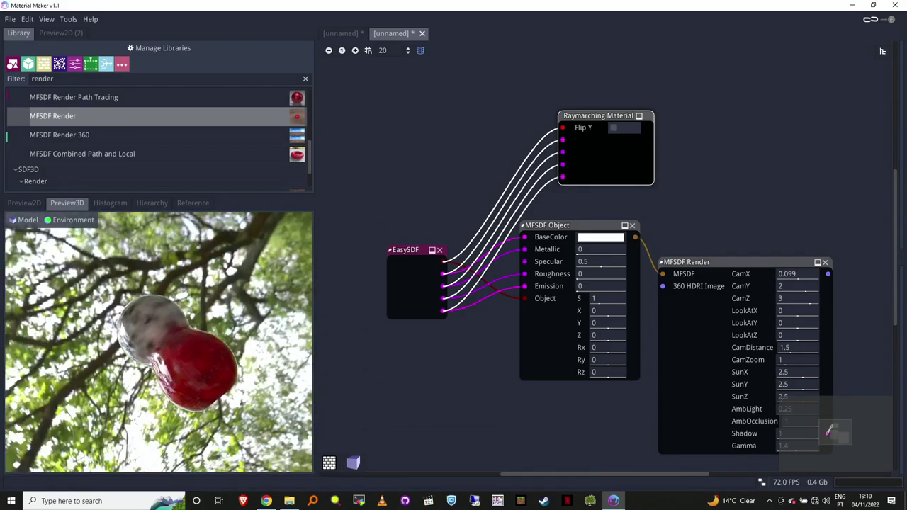
drag(211, 358, 204, 355)
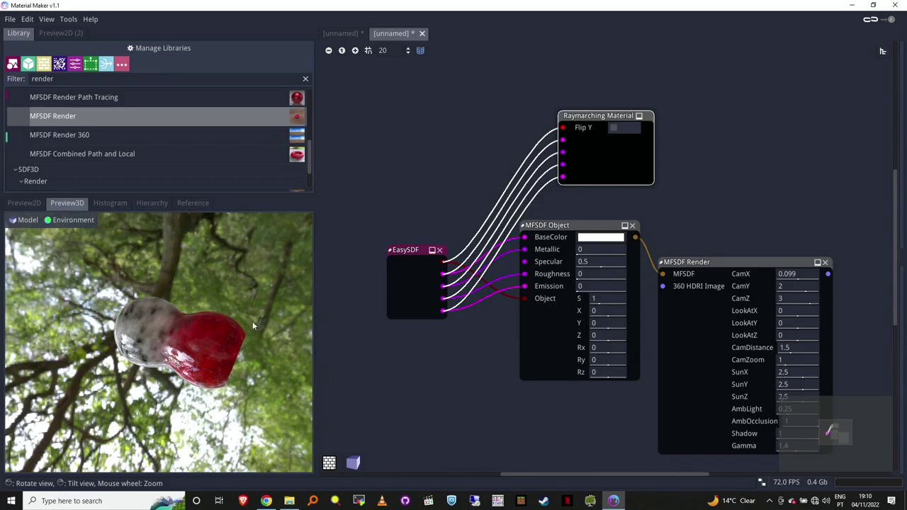
mouse_move(165, 349)
mouse_down()
mouse_move(136, 365)
mouse_move(158, 414)
mouse_move(170, 362)
mouse_up()
right_drag(170, 361, 152, 298)
drag(153, 319, 121, 265)
drag(210, 345, 217, 342)
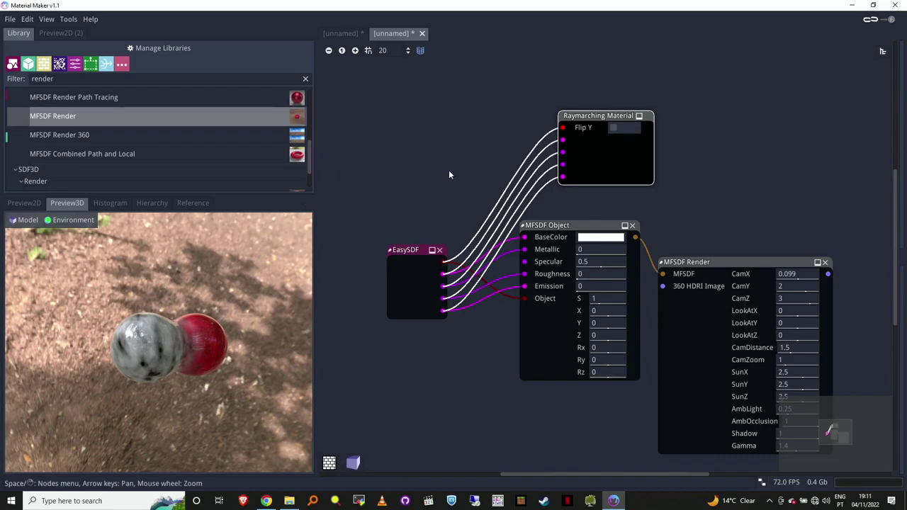
drag(161, 332, 142, 285)
drag(158, 371, 187, 306)
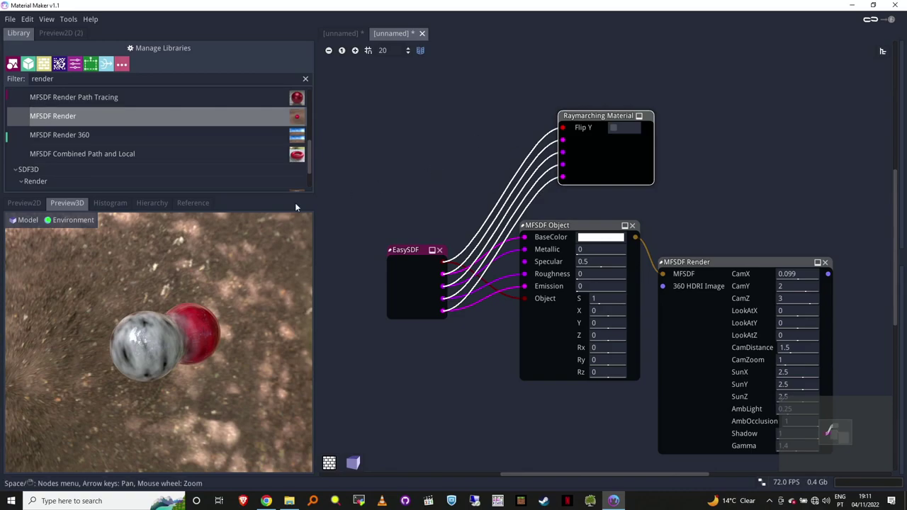
drag(163, 330, 170, 443)
drag(220, 248, 168, 335)
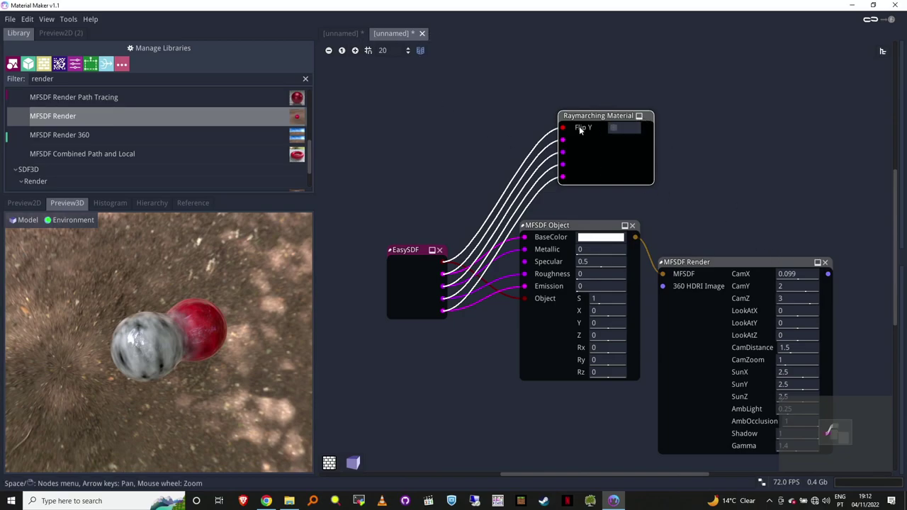
- Move MFSDF Render slightly up, show its 2D preview, and set CamX to about -1.542 and CamY to about 1.979
drag(725, 267, 726, 241)
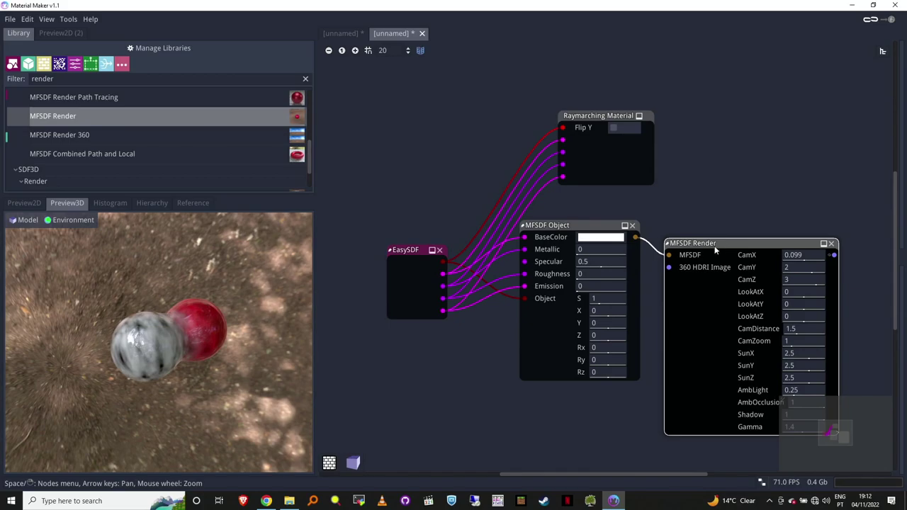
click(22, 203)
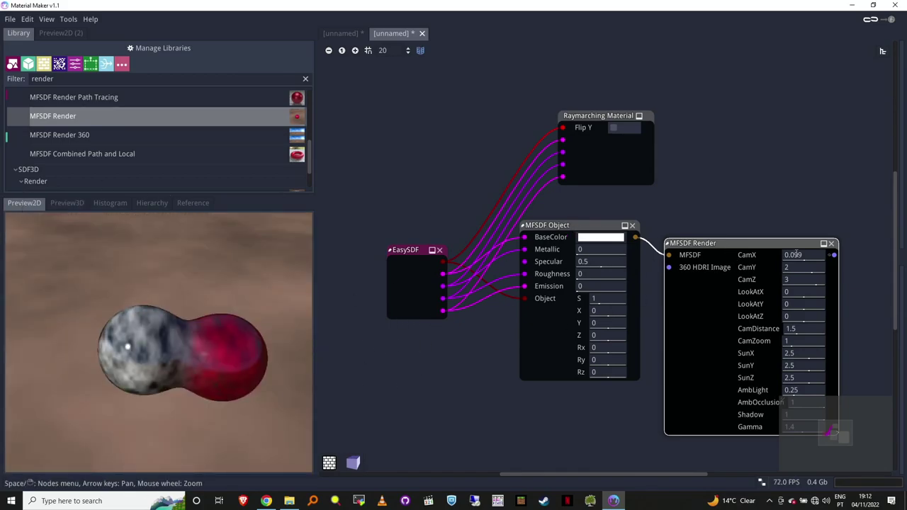
drag(799, 255, 758, 302)
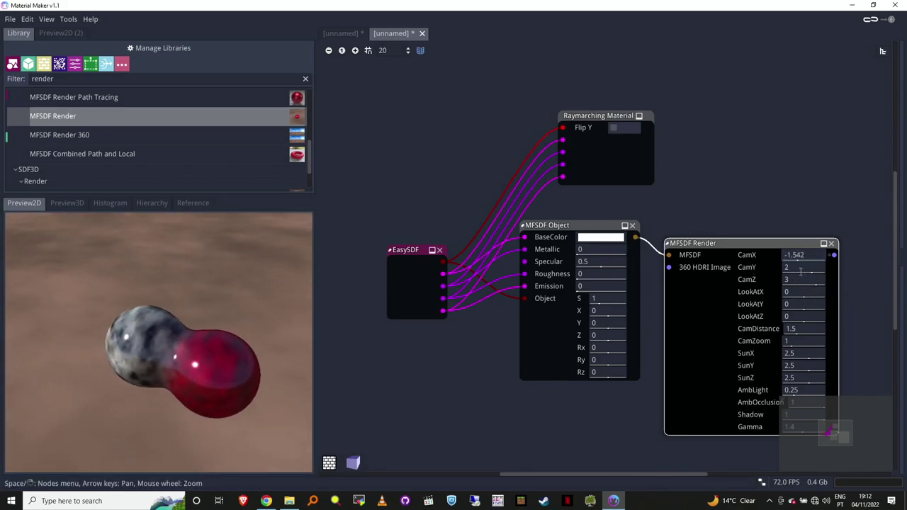
drag(785, 267, 778, 271)
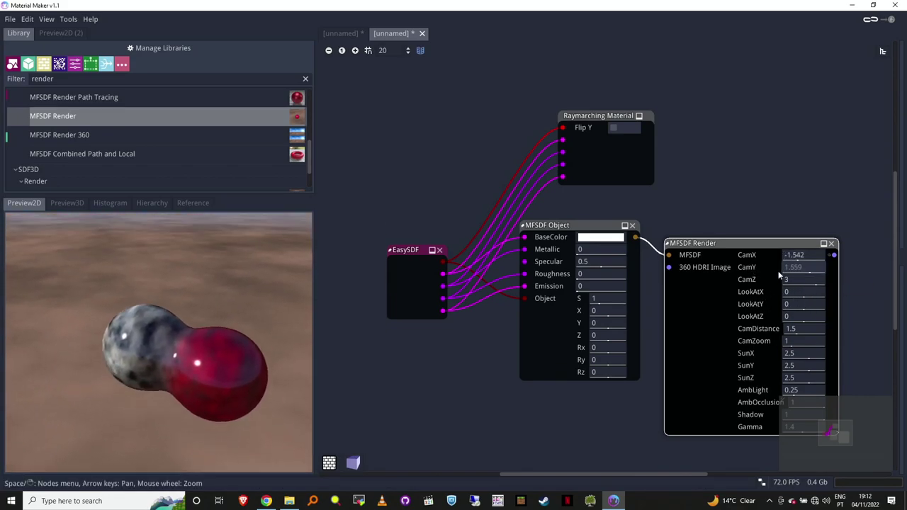
- Add an Image node loaded with epping_forest_01_1k.hdr and connect it to MFSDF Render's 360 HDRI Image input
right_click(404, 136)
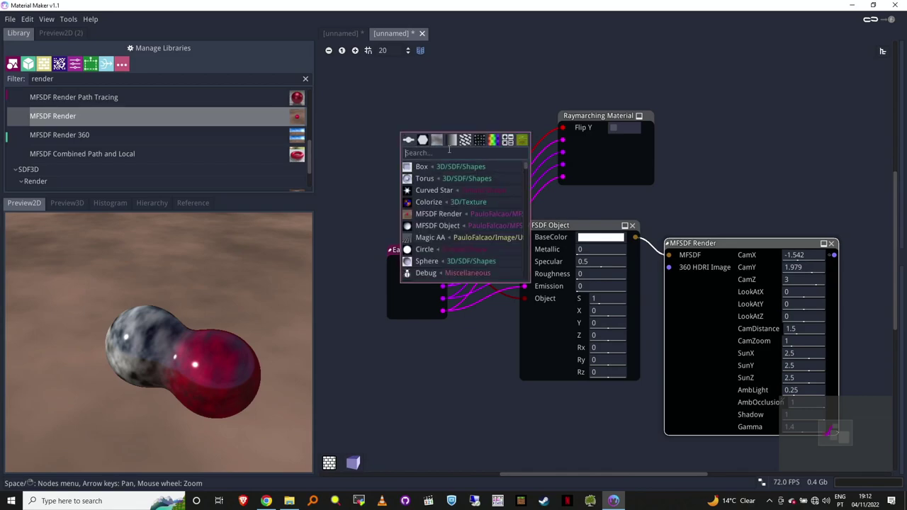
text(image)
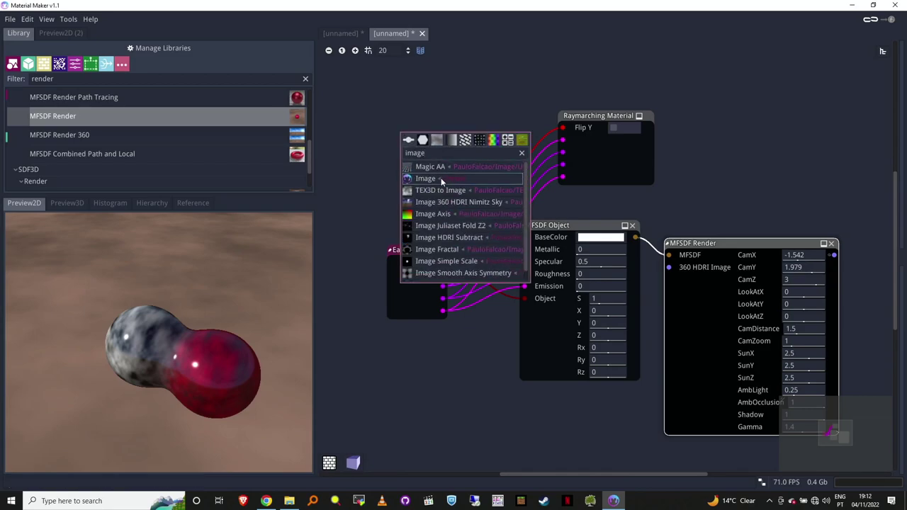
click(441, 181)
click(439, 158)
double_click(432, 174)
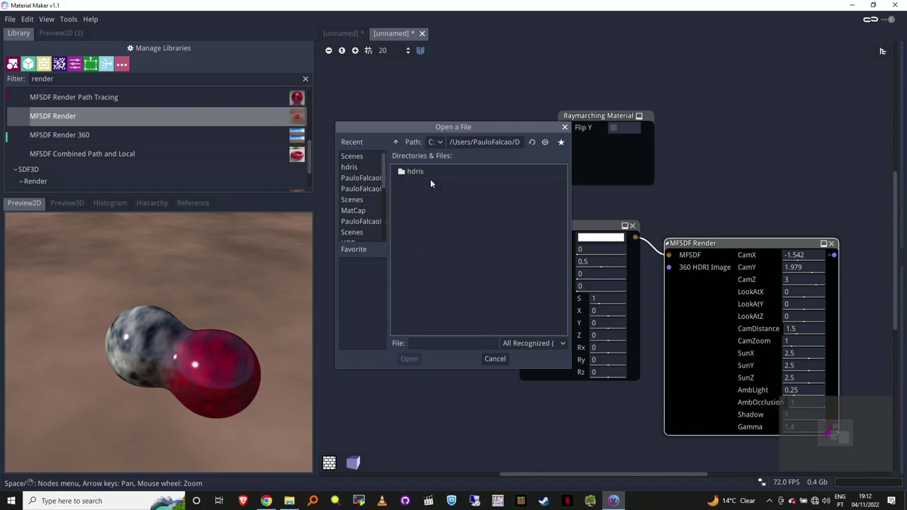
double_click(426, 173)
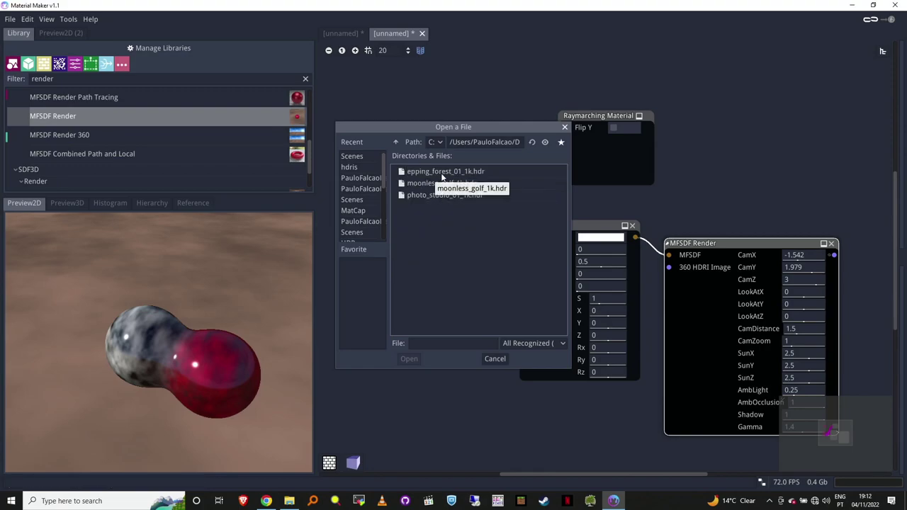
click(443, 172)
double_click(443, 172)
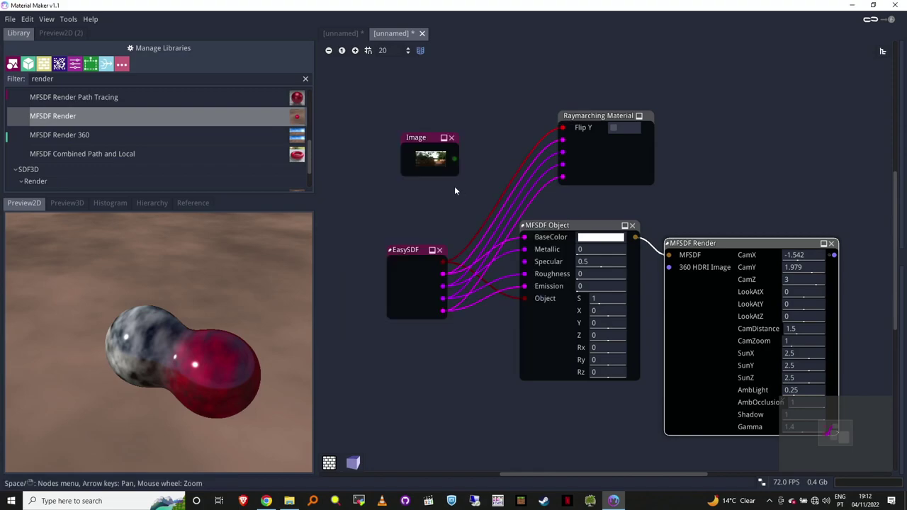
drag(454, 158, 668, 268)
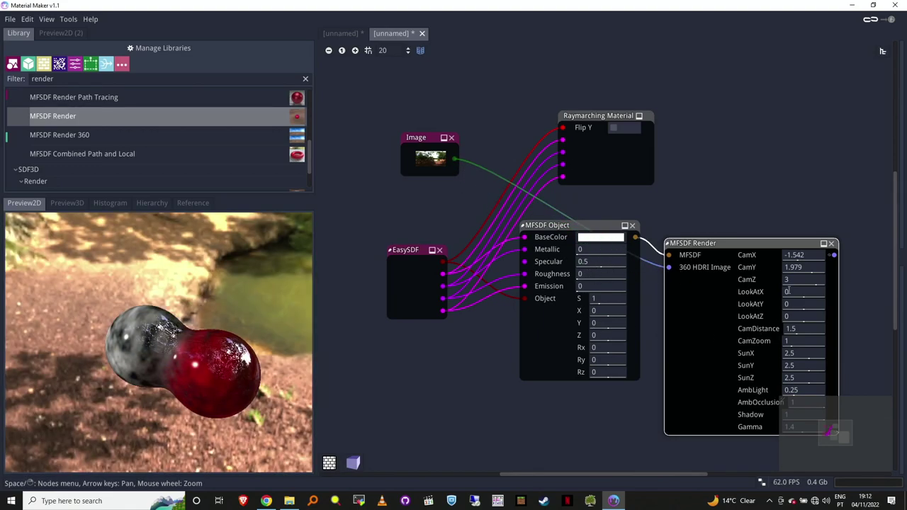
- Set MFSDF Render's Gamma to about 1.994
middle_drag(661, 452, 511, 363)
drag(693, 361, 716, 364)
middle_drag(447, 383, 566, 456)
- Detach and reattach the image at the 360 HDRI Image input, and set MFSDF Render's CamX to about -0.642
mouse_move(666, 276)
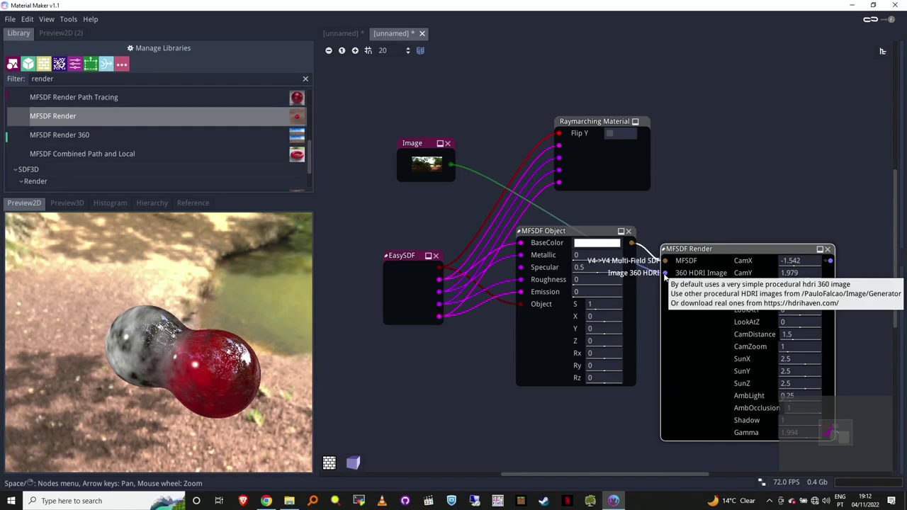
drag(665, 276, 664, 277)
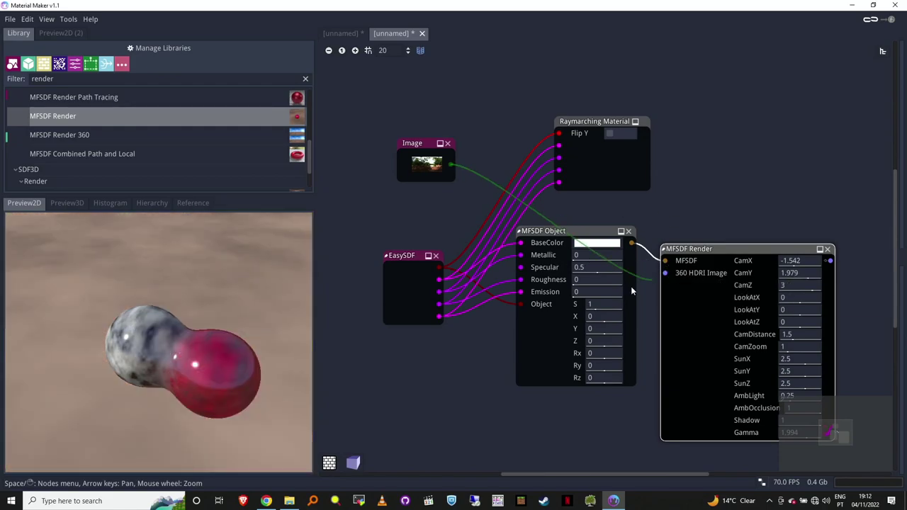
drag(664, 276, 665, 275)
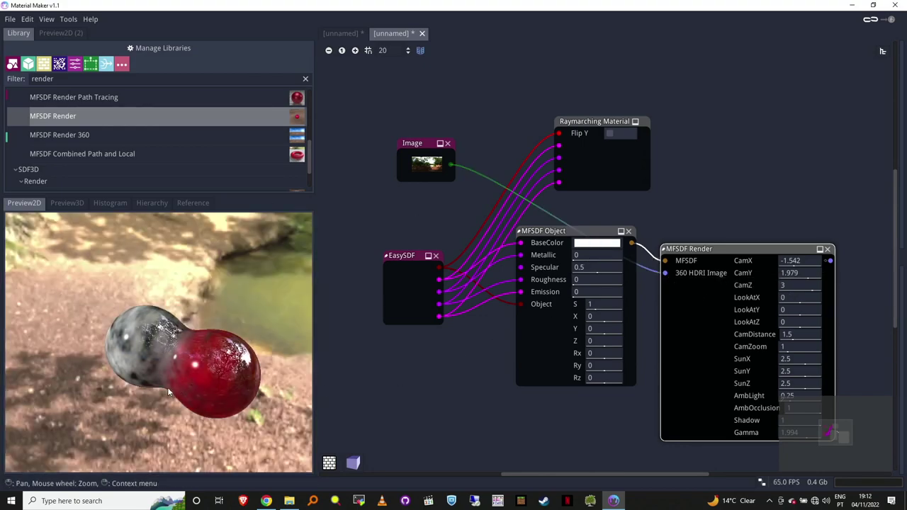
drag(799, 259, 763, 280)
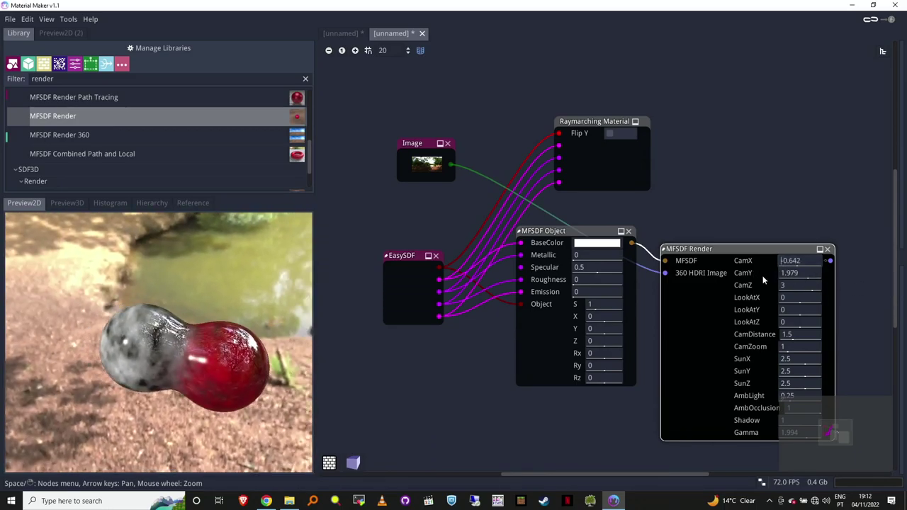
- Open EasySDF for editing and move SmoothUnion3D along X to about -0.476
double_click(414, 286)
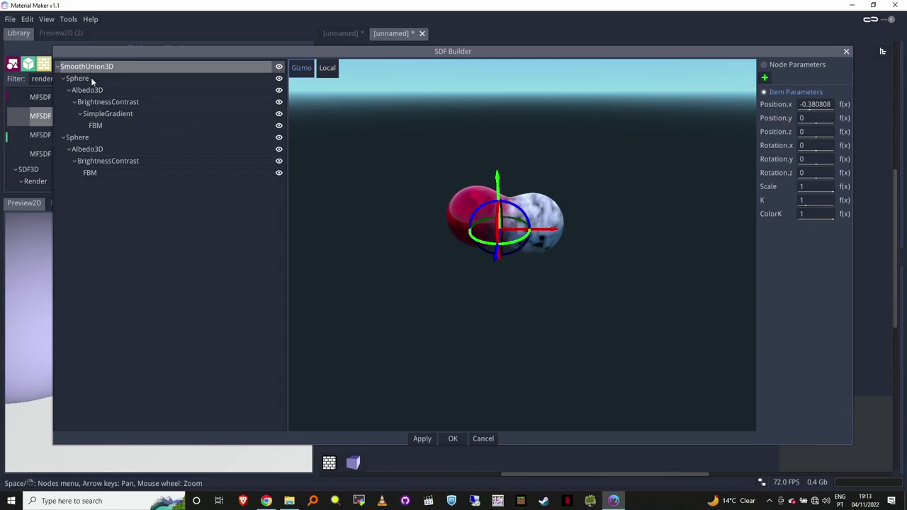
drag(551, 232, 546, 234)
click(78, 79)
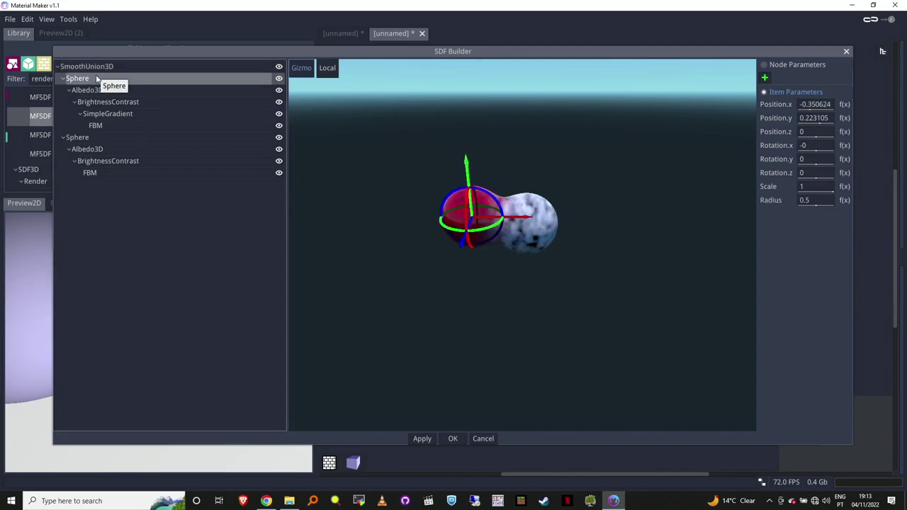
- Add a Torus shape under SmoothUnion3D and raise it above the spheres to Position.y of about 0.863
click(92, 67)
right_click(95, 69)
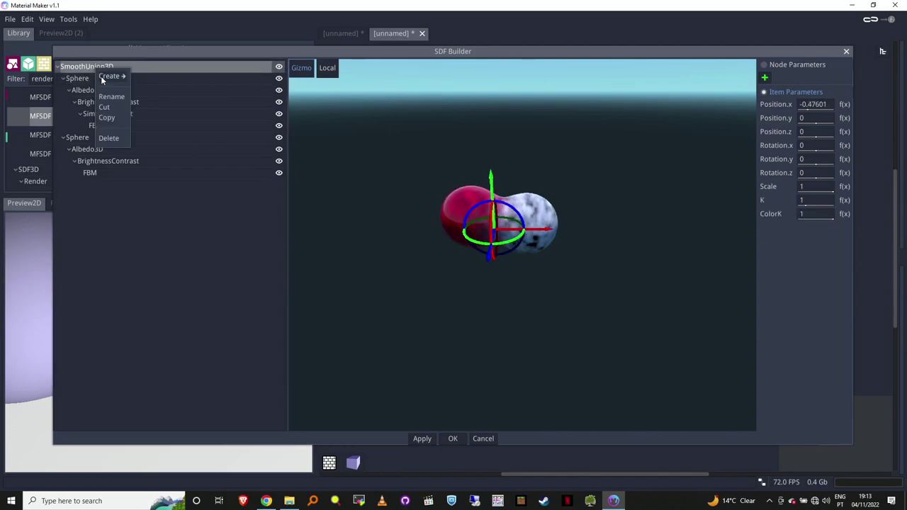
mouse_move(112, 76)
mouse_move(150, 80)
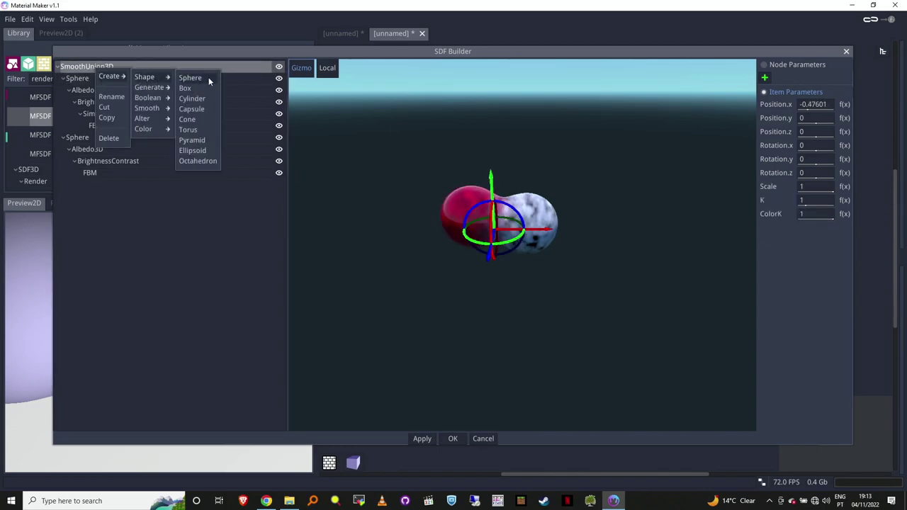
click(200, 130)
drag(491, 193, 556, 177)
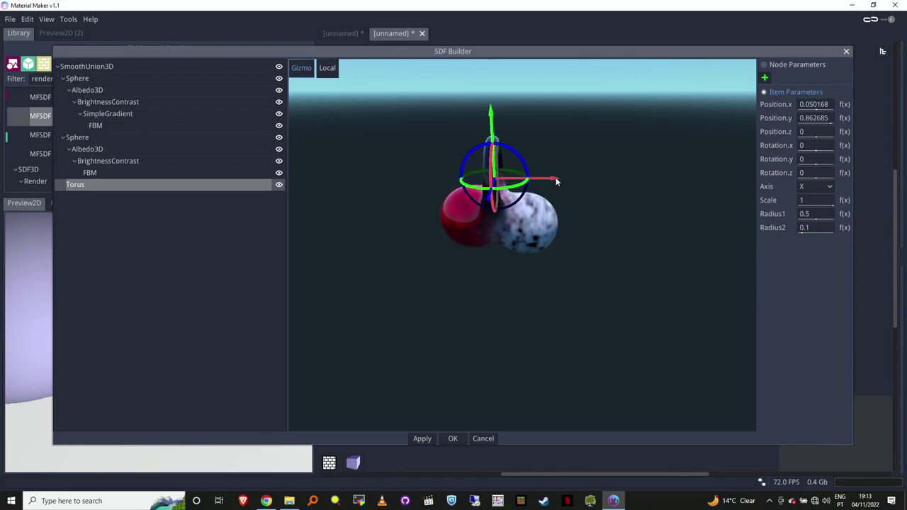
- Shift the torus along X to about 0.136 and set its Scale to 1.68
middle_drag(617, 207, 563, 226)
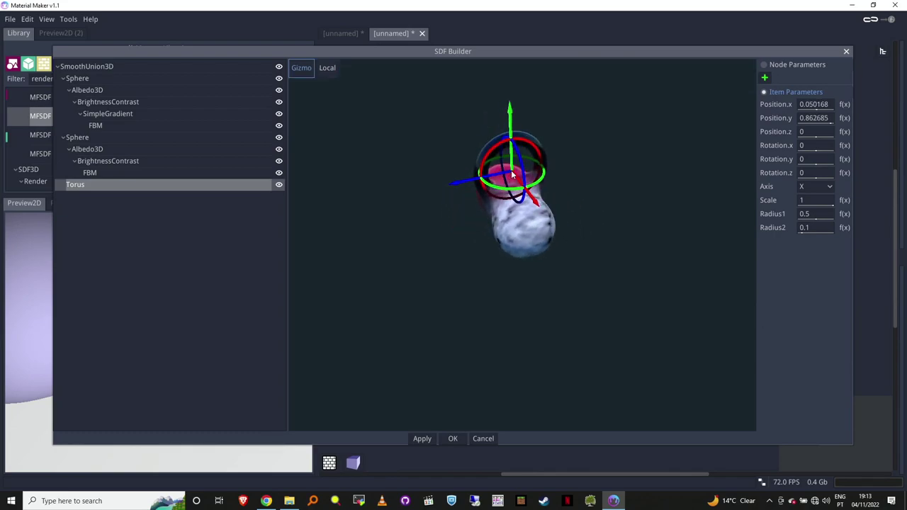
drag(511, 172, 517, 174)
drag(820, 200, 865, 210)
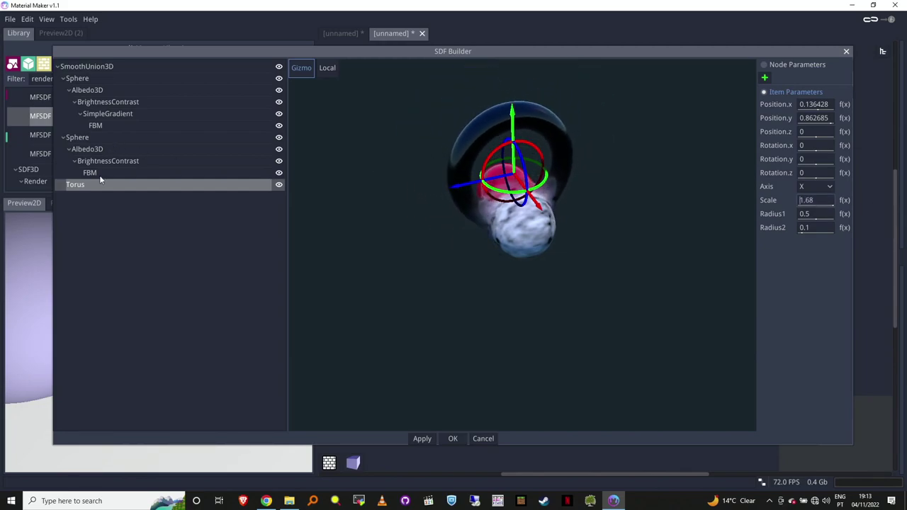
- Copy the second sphere's Albedo3D branch with its BrightnessContrast and FBM, and paste it into the Torus
click(92, 150)
right_click(93, 150)
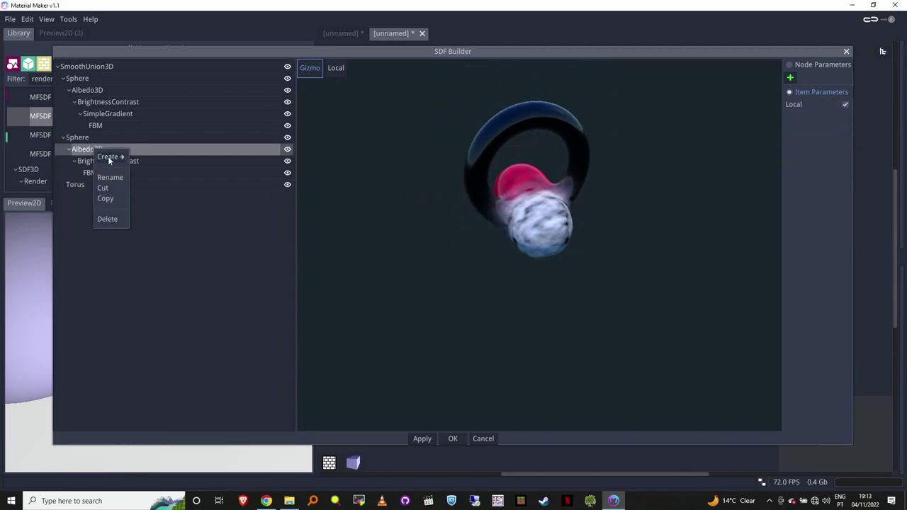
click(111, 200)
click(96, 186)
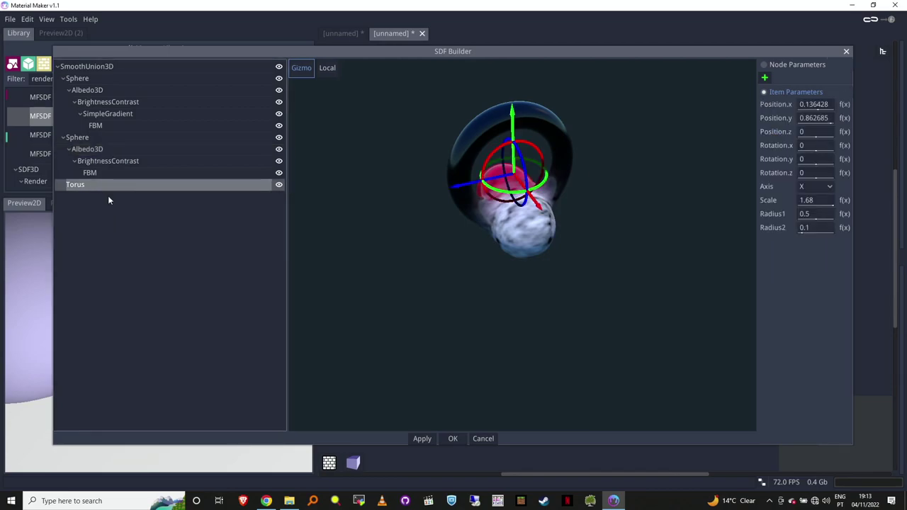
key(ctrl+v)
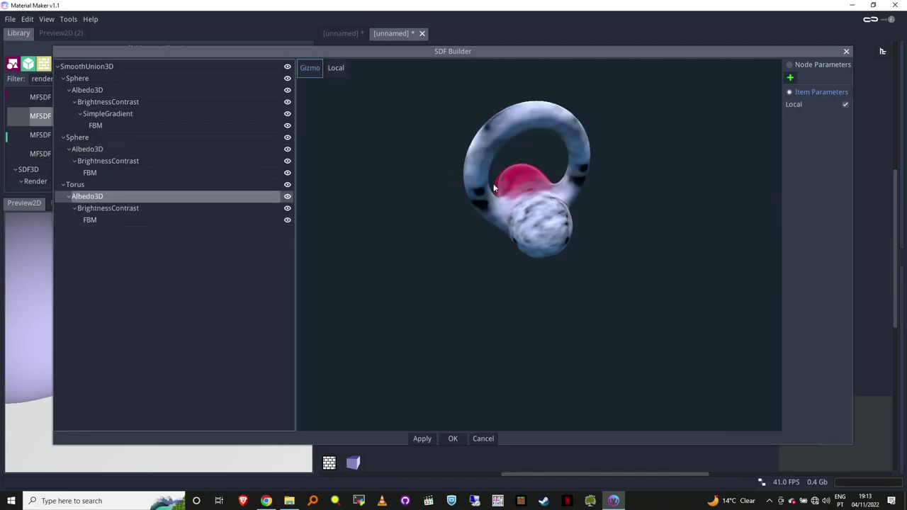
- Increase Scale X and Scale Z of the torus's FBM noise to make its color pattern finer
click(114, 221)
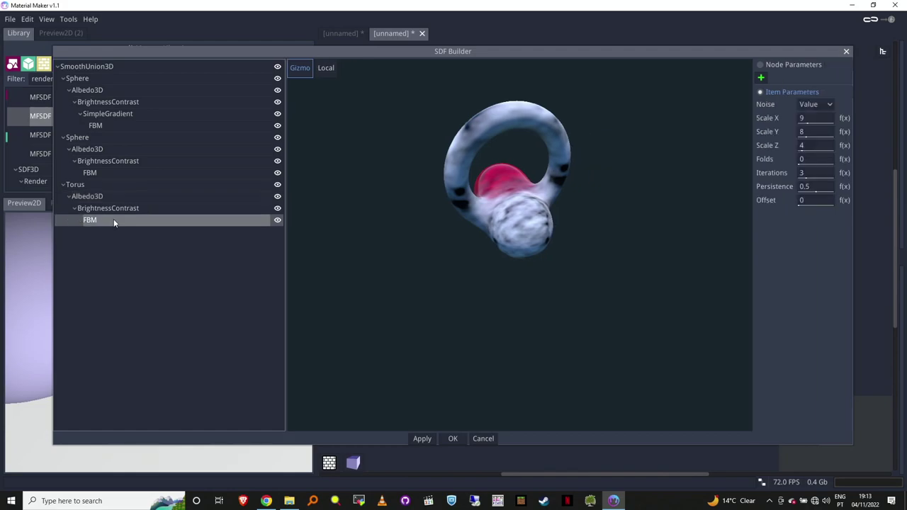
click(113, 197)
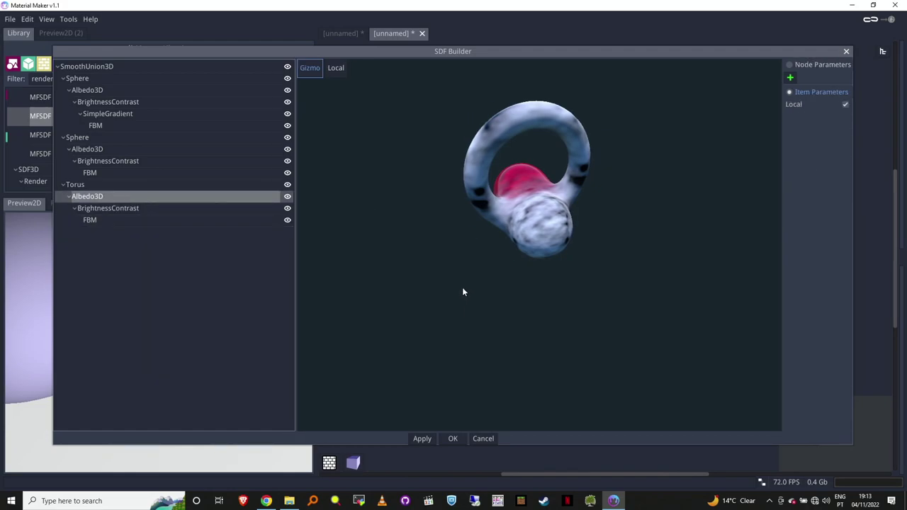
drag(463, 291, 496, 279)
click(133, 220)
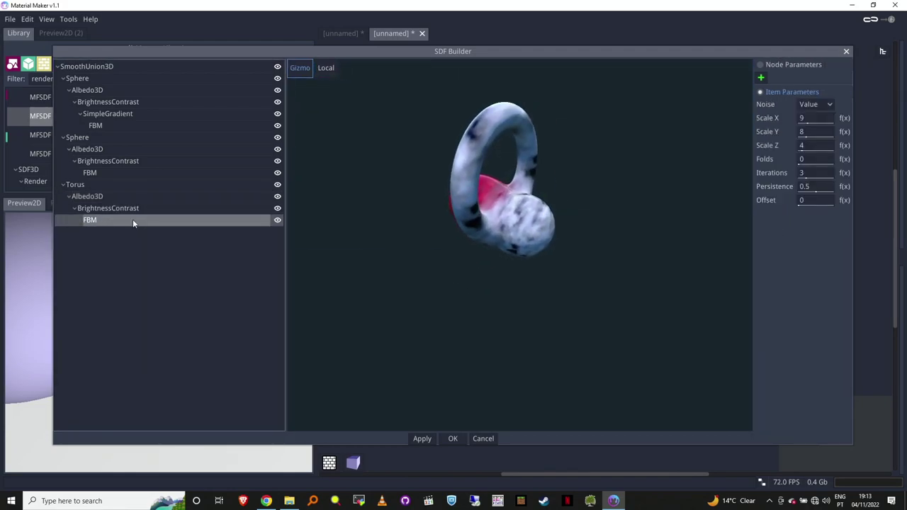
drag(812, 119, 872, 132)
drag(822, 145, 850, 145)
drag(575, 205, 200, 187)
- Add an Ellipsoid under SmoothUnion3D and move it beyond the red sphere to Position.x of about -1.168
right_click(80, 66)
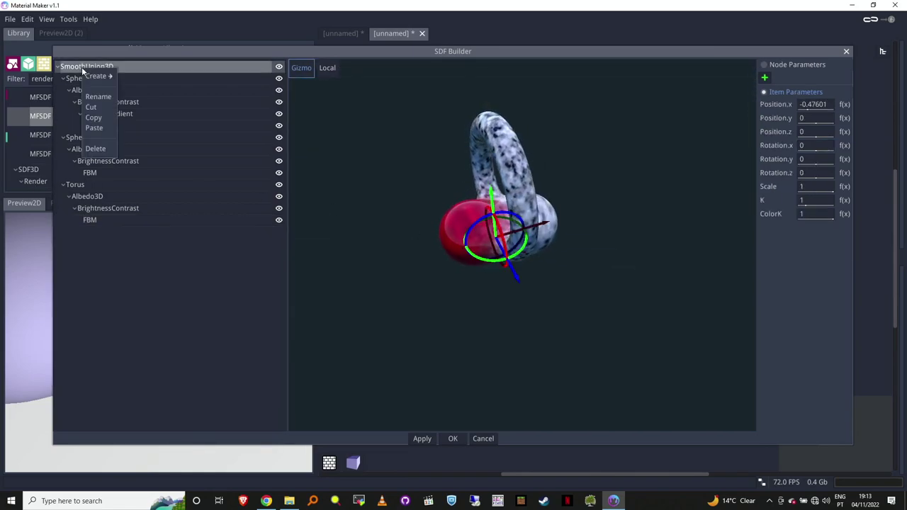
mouse_move(99, 75)
mouse_move(154, 79)
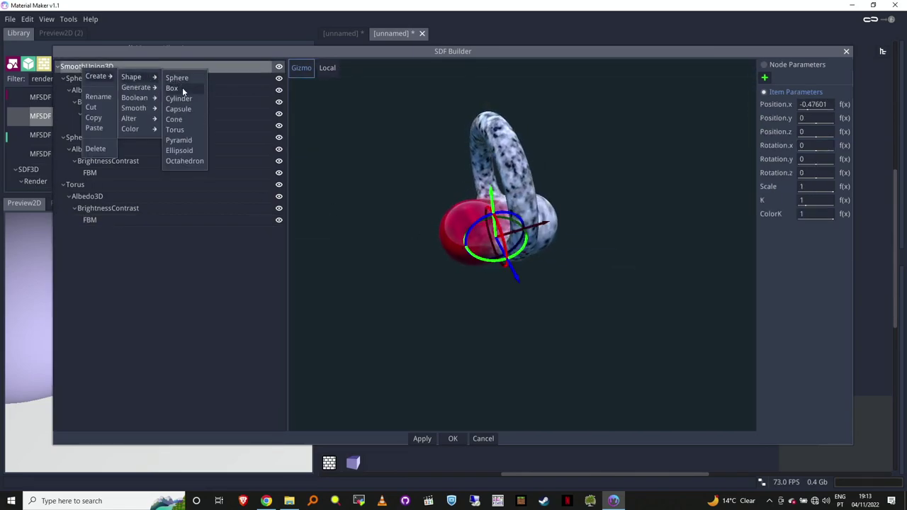
click(180, 151)
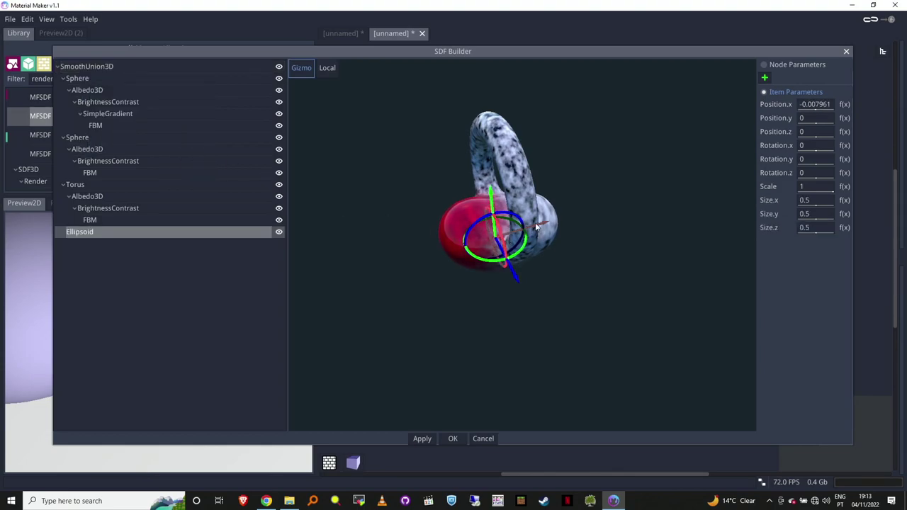
drag(536, 226, 425, 288)
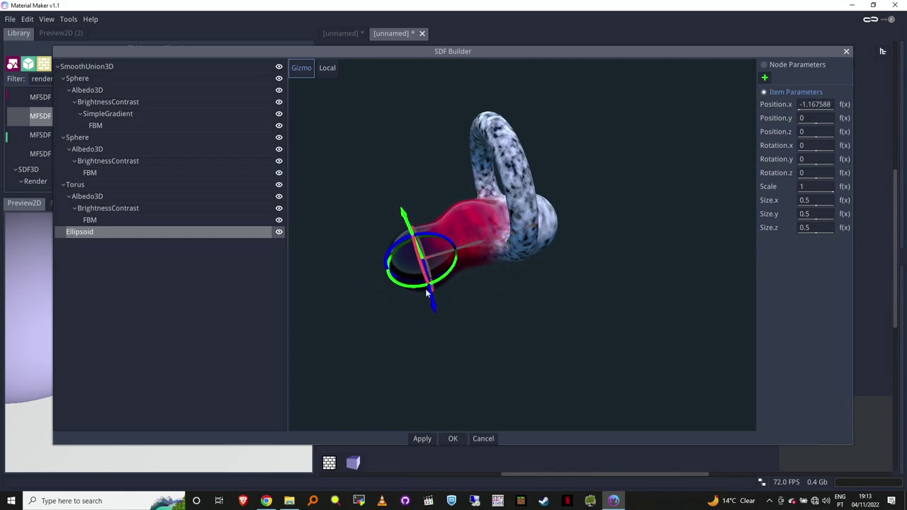
middle_drag(425, 289, 529, 290)
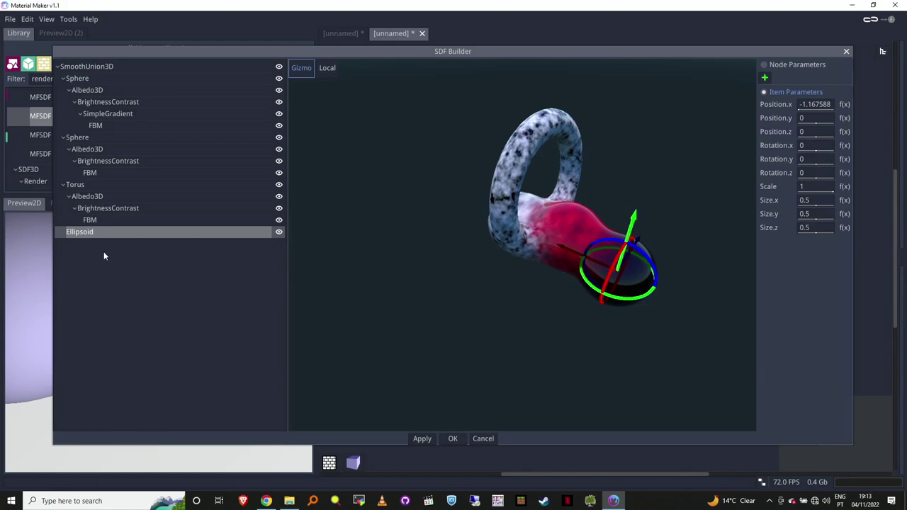
- Set the ellipsoid's Size.x to 0.23, Size.y to 0.19 and Size.z to 0.16
click(94, 197)
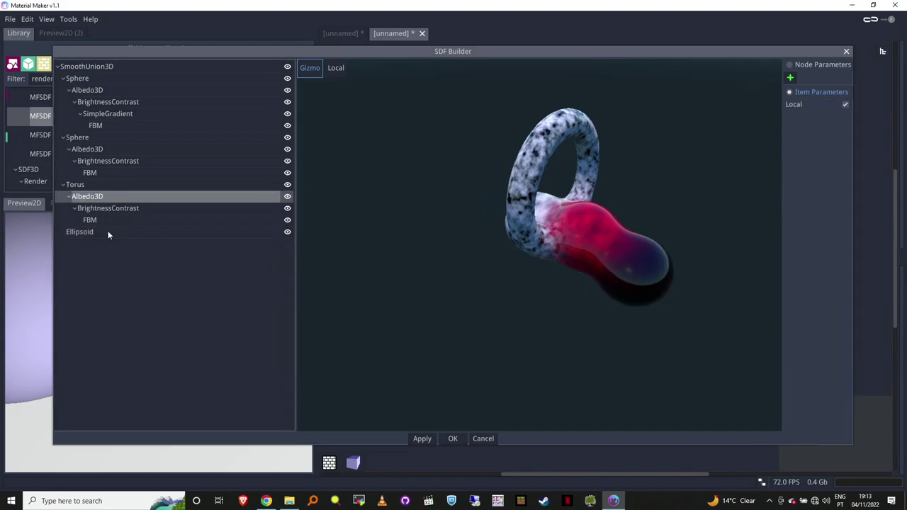
click(108, 232)
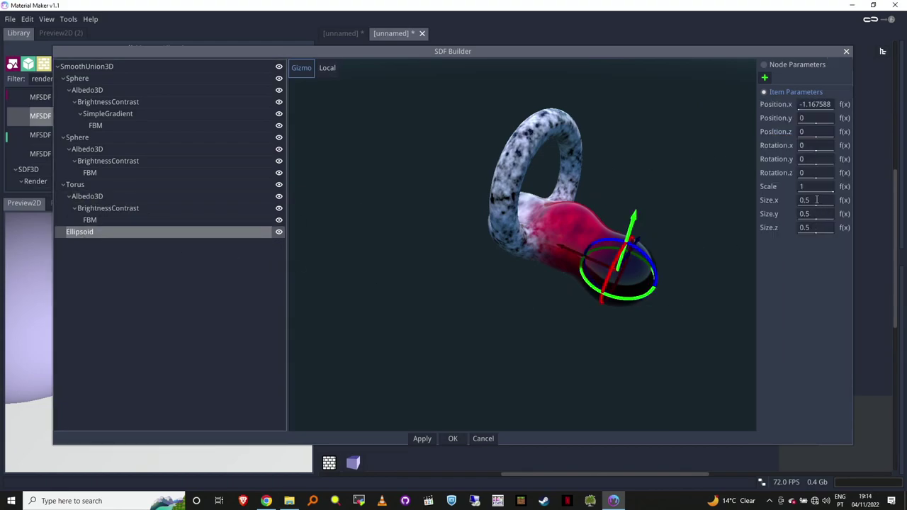
drag(816, 200, 766, 235)
drag(670, 295, 586, 295)
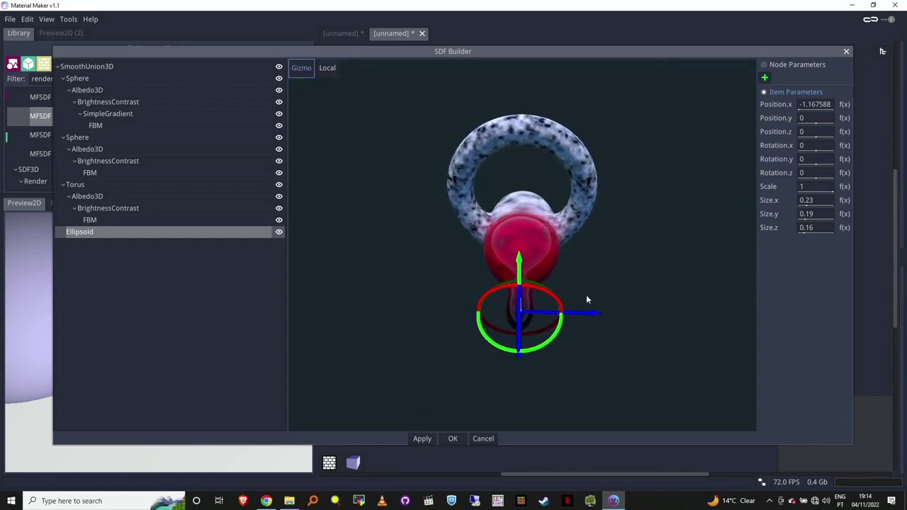
- Add a Mirror alteration inside the Ellipsoid
right_click(84, 232)
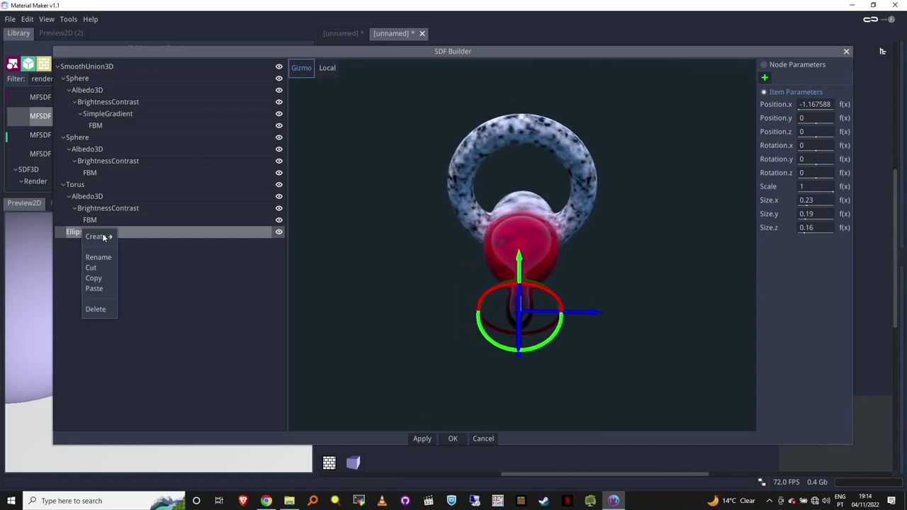
mouse_move(108, 236)
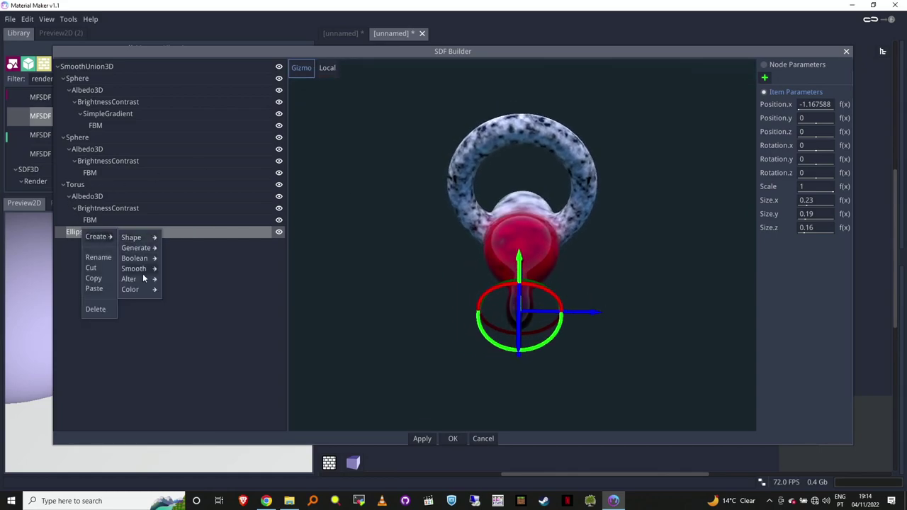
mouse_move(147, 279)
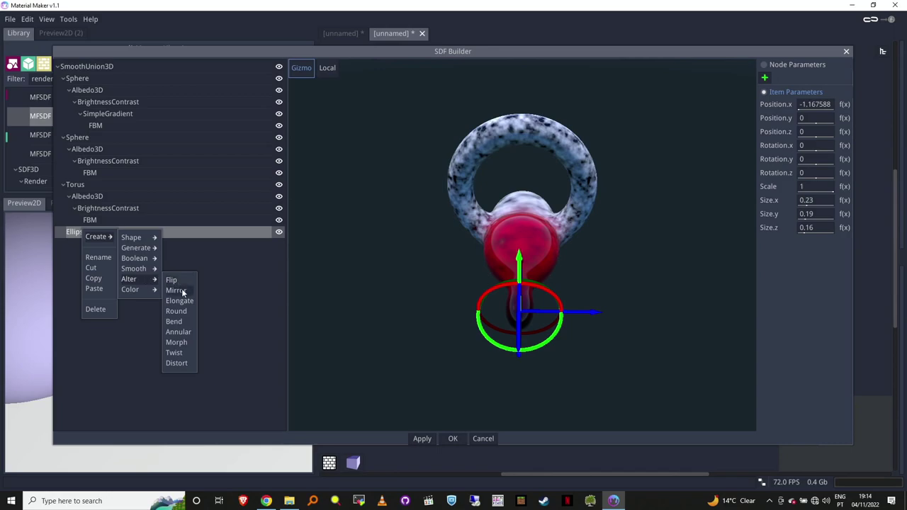
click(177, 290)
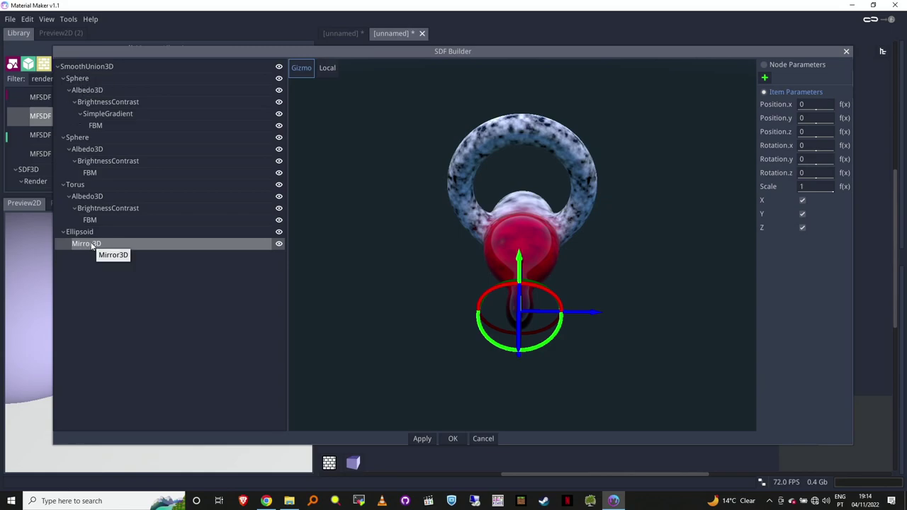
- Nest the Ellipsoid inside Mirror3D and offset it from the mirror's center to Position.z of about 0.279
mouse_move(93, 246)
mouse_down()
mouse_move(81, 232)
mouse_move(107, 237)
mouse_up()
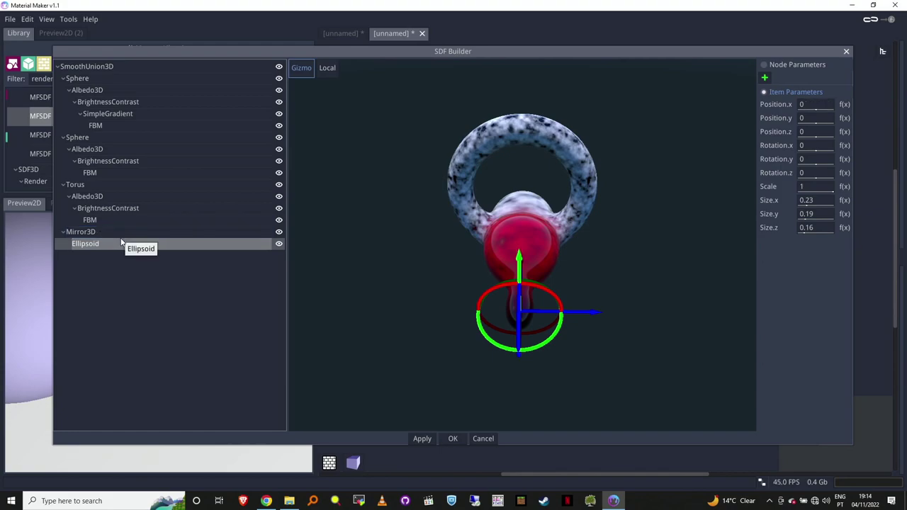
drag(595, 317, 622, 316)
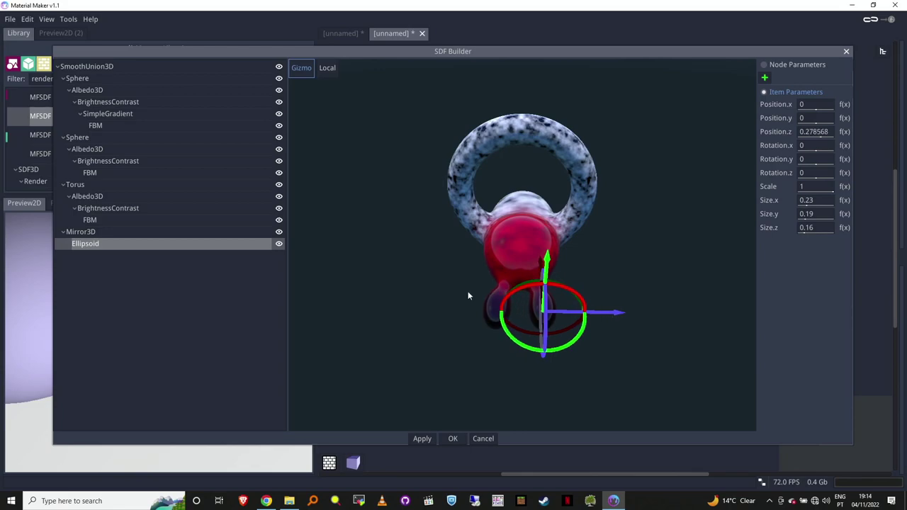
- Move Mirror3D against the red sphere, to Position.x of about -0.812 and Position.y of about 0.521
click(106, 233)
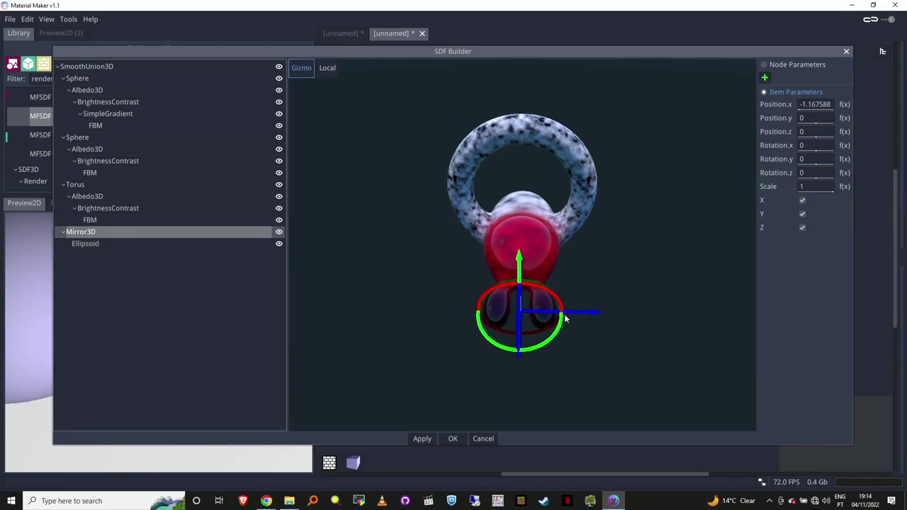
drag(517, 405, 564, 394)
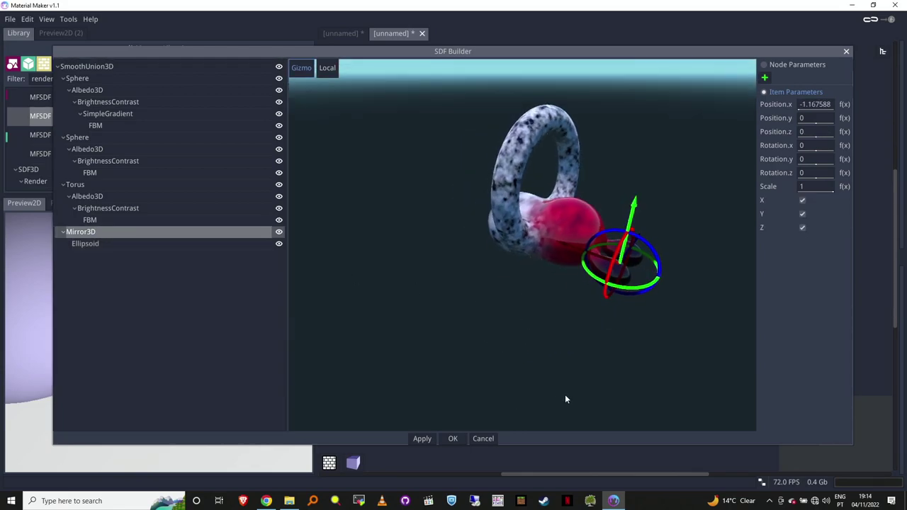
drag(579, 249, 565, 244)
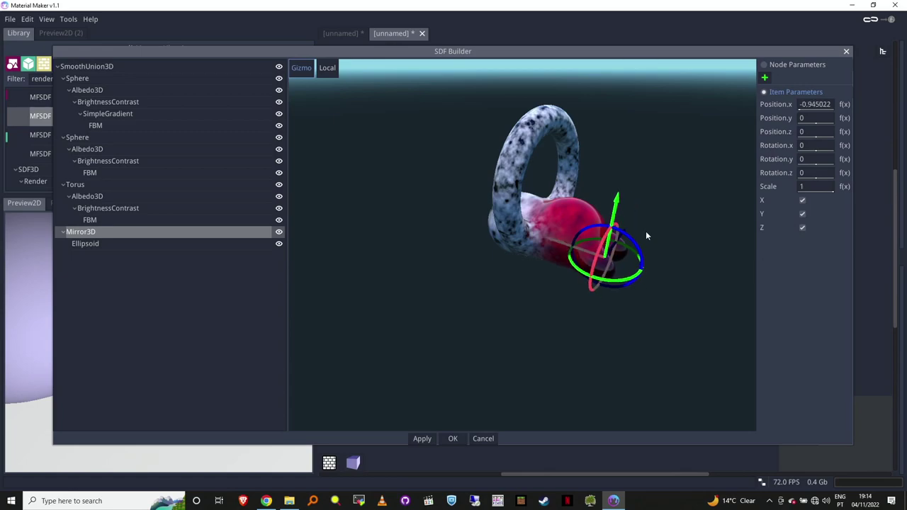
drag(616, 213, 623, 176)
middle_drag(670, 216, 649, 261)
drag(649, 264, 637, 321)
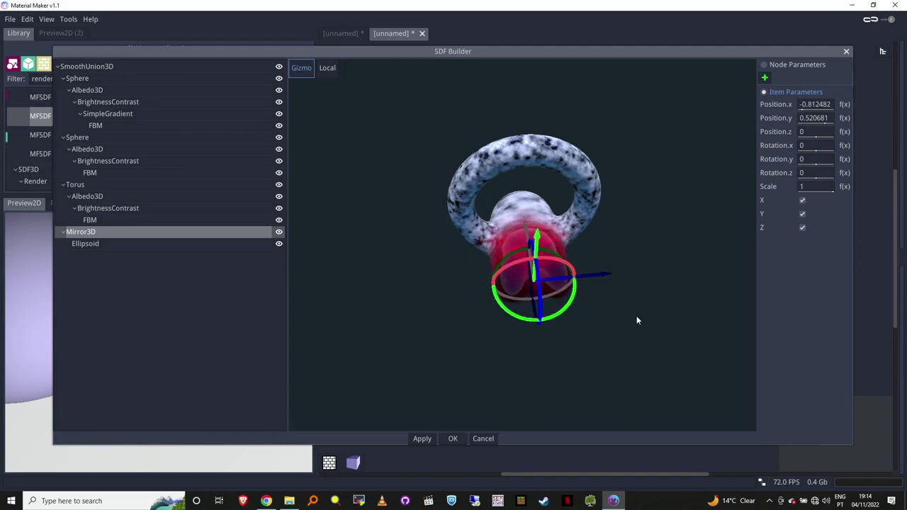
- Add an Albedo3D color item inside the Ellipsoid
right_click(87, 244)
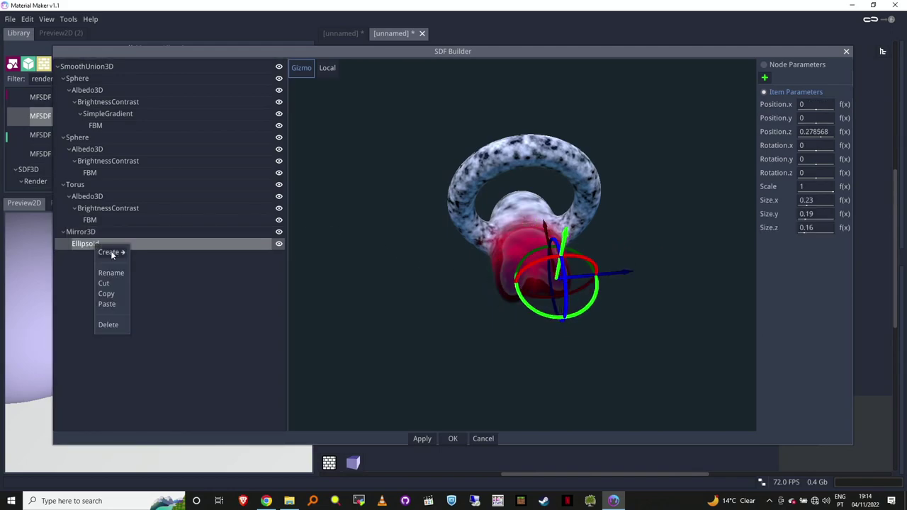
mouse_move(112, 252)
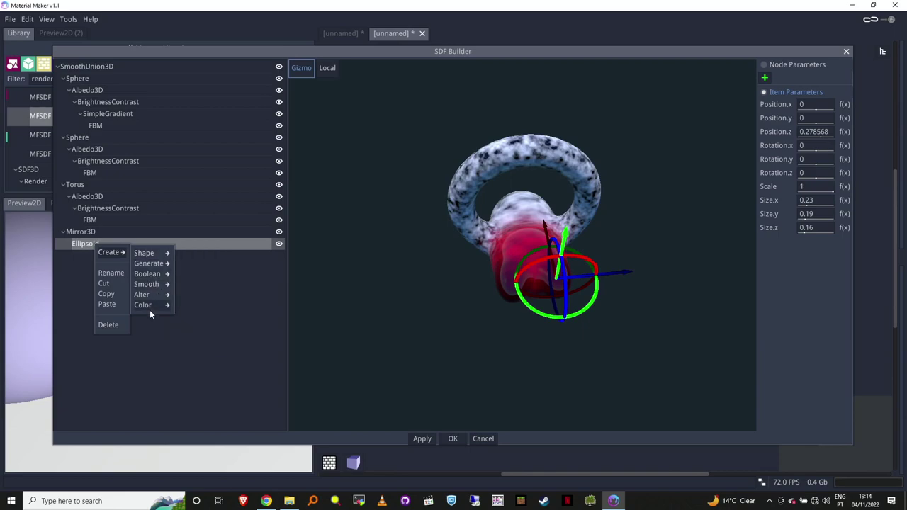
mouse_move(149, 306)
click(202, 308)
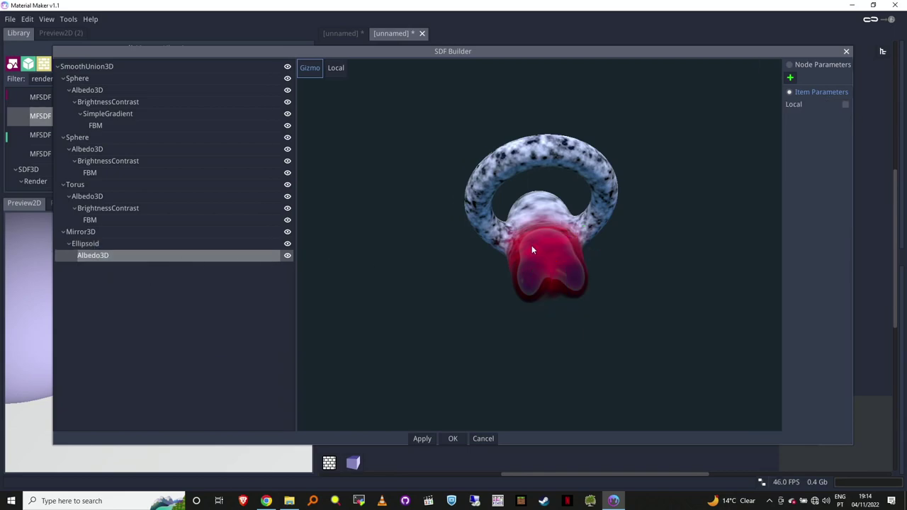
- Add a Uniform generator inside the Ellipsoid's Albedo3D and set its color to blue
right_click(114, 253)
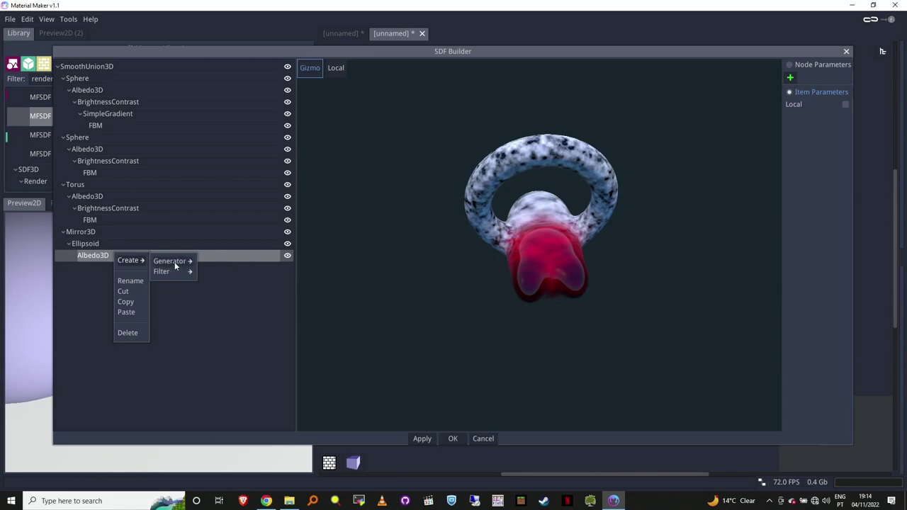
mouse_move(174, 262)
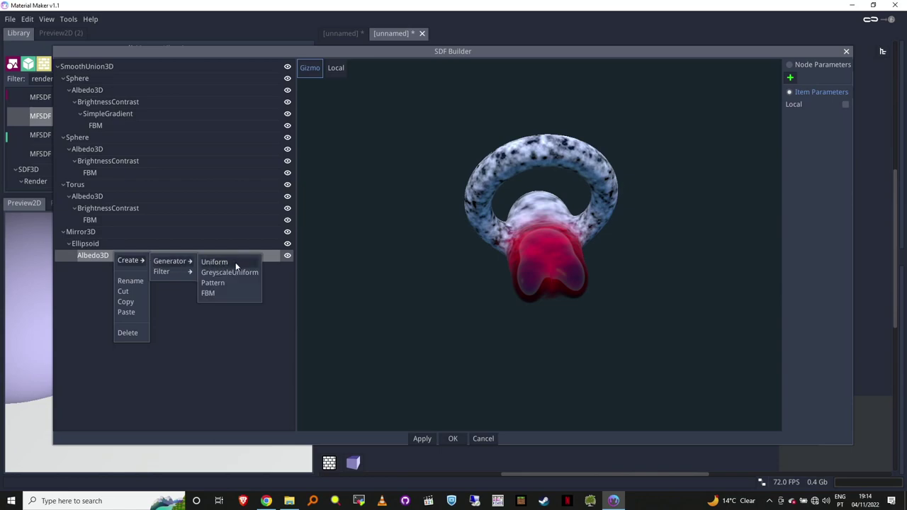
click(238, 266)
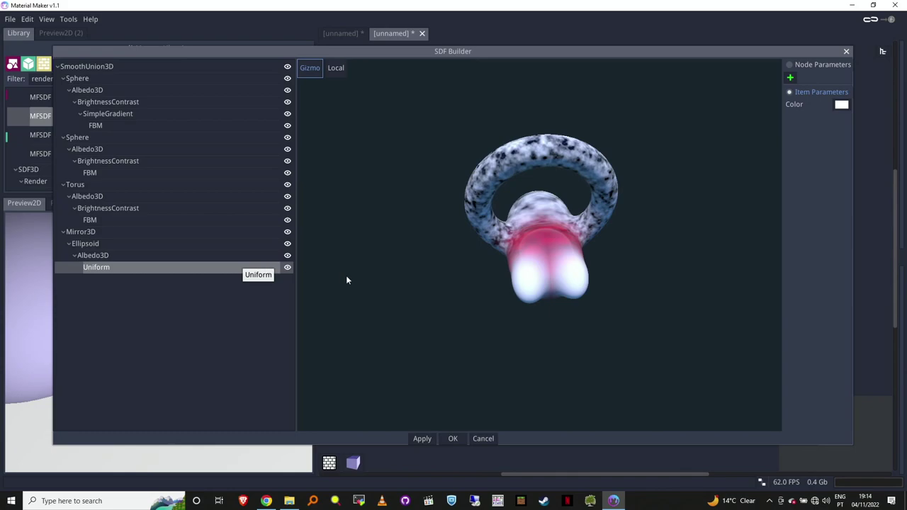
click(848, 106)
drag(829, 89, 830, 94)
drag(785, 69, 841, 8)
click(680, 289)
middle_drag(680, 289, 559, 357)
- Move the Ellipsoid within Mirror3D to Position.x of about 0.224 and Position.y of about 0.288
click(135, 244)
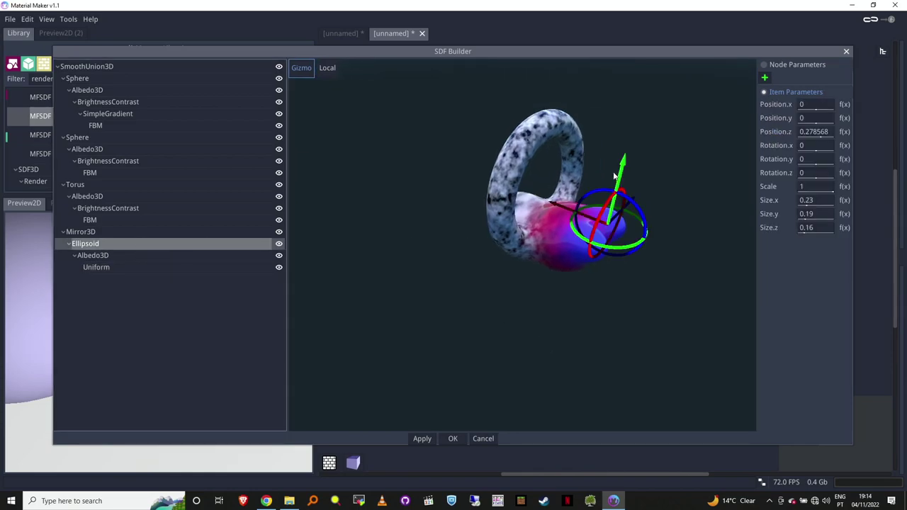
drag(620, 175, 627, 151)
mouse_move(569, 194)
mouse_down()
mouse_move(538, 188)
mouse_move(561, 194)
mouse_up()
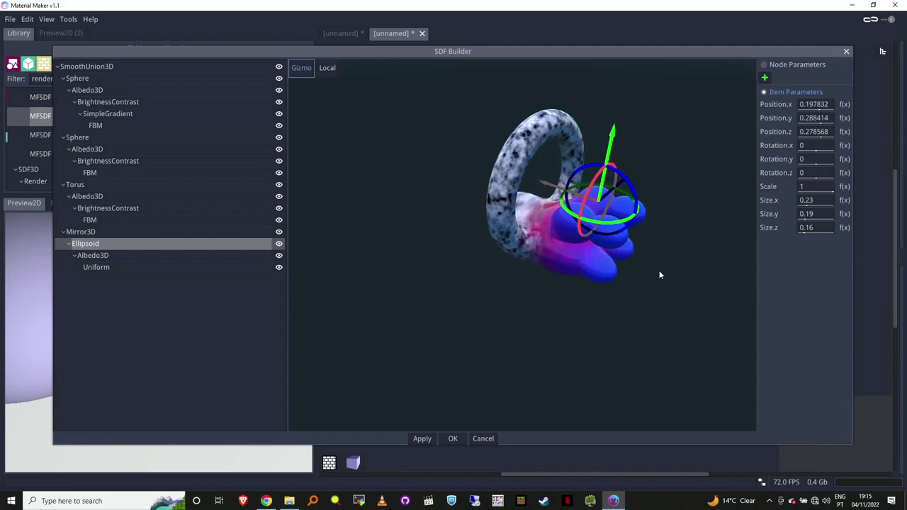
middle_drag(658, 272, 615, 272)
drag(615, 275, 653, 280)
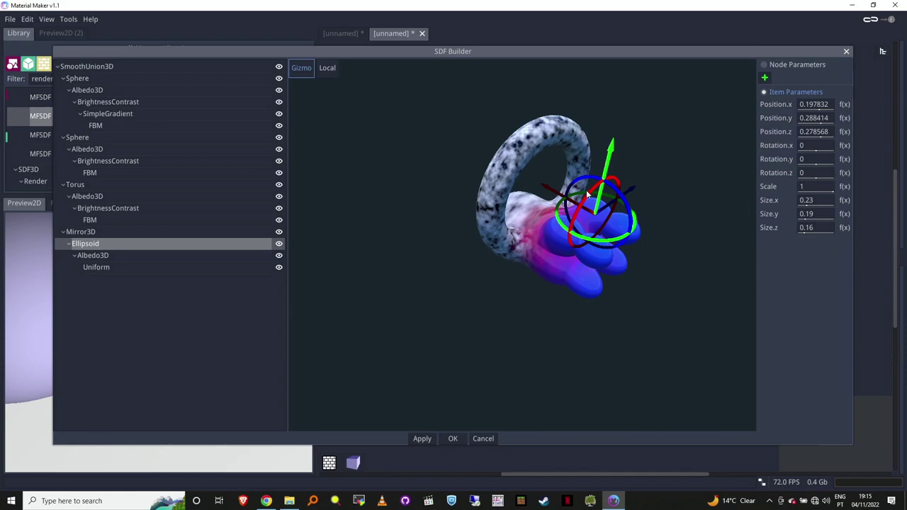
mouse_move(554, 196)
mouse_down()
mouse_move(528, 171)
mouse_move(524, 181)
mouse_move(558, 207)
mouse_move(545, 201)
mouse_up()
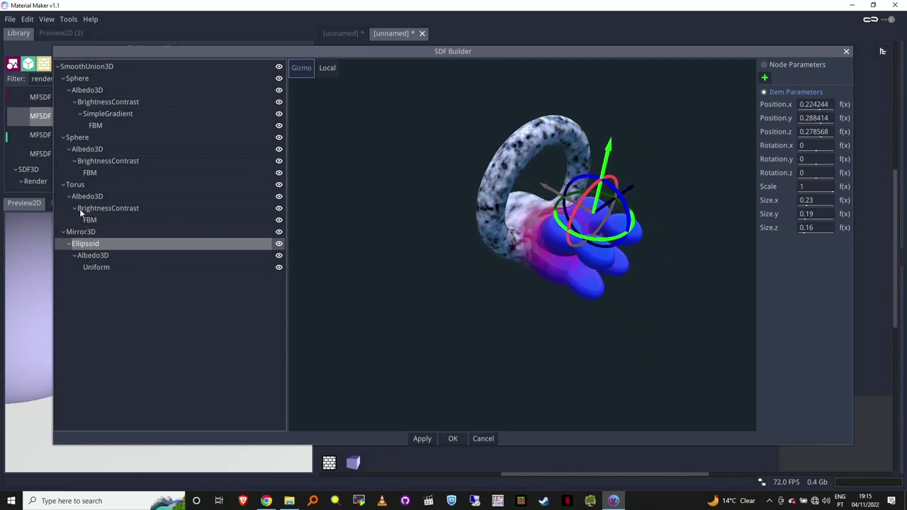
click(90, 68)
right_click(90, 67)
mouse_move(107, 76)
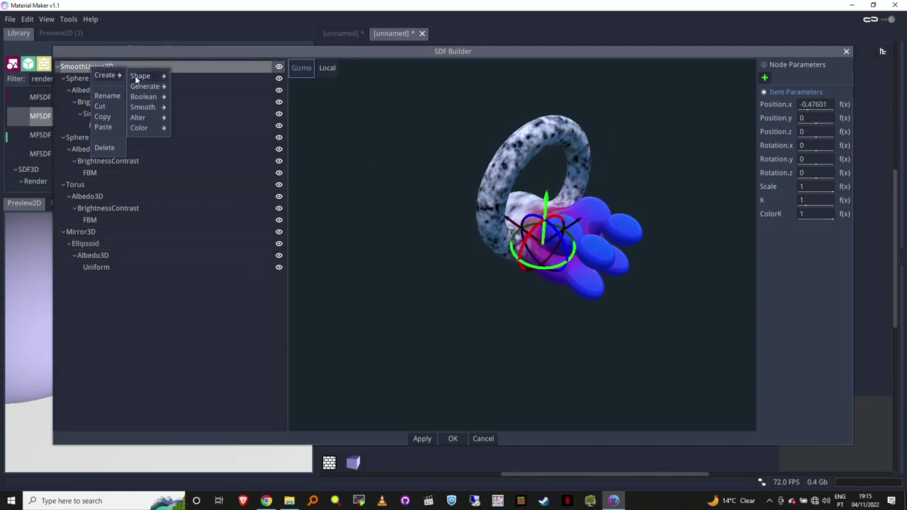
click(242, 347)
middle_drag(612, 274, 592, 276)
drag(592, 276, 611, 272)
click(122, 269)
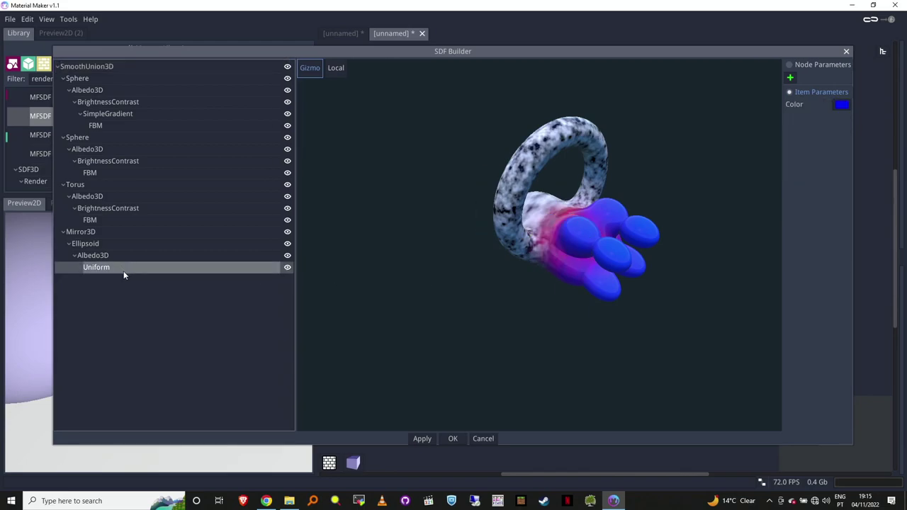
right_click(121, 267)
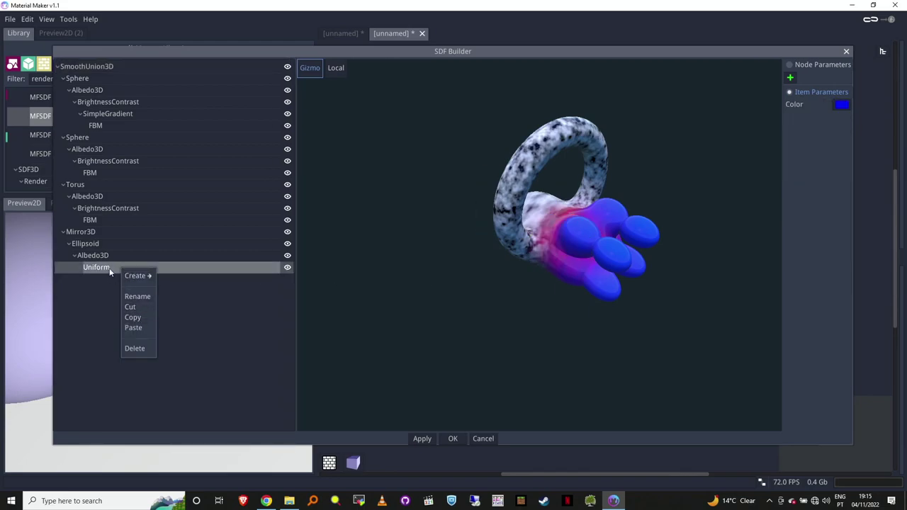
- Add a Deform filter inside the Ellipsoid's Albedo3D
click(106, 257)
right_click(106, 259)
mouse_move(124, 265)
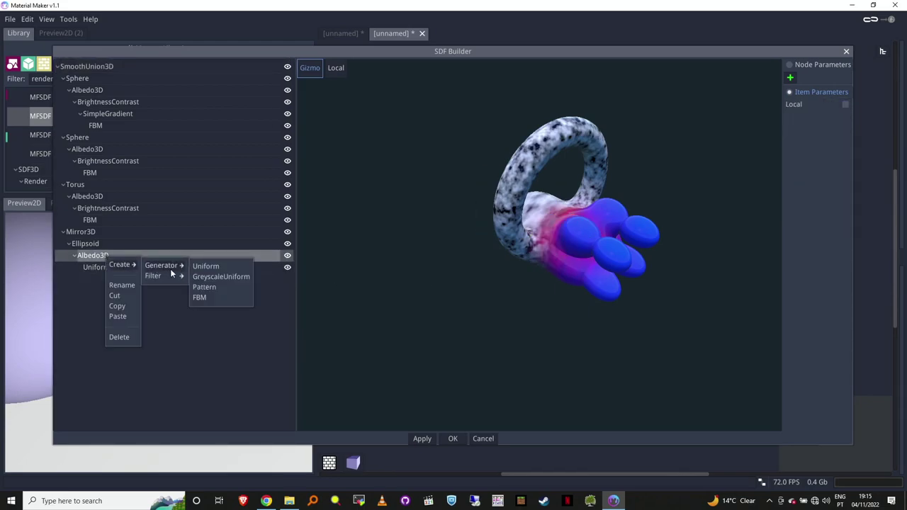
mouse_move(170, 278)
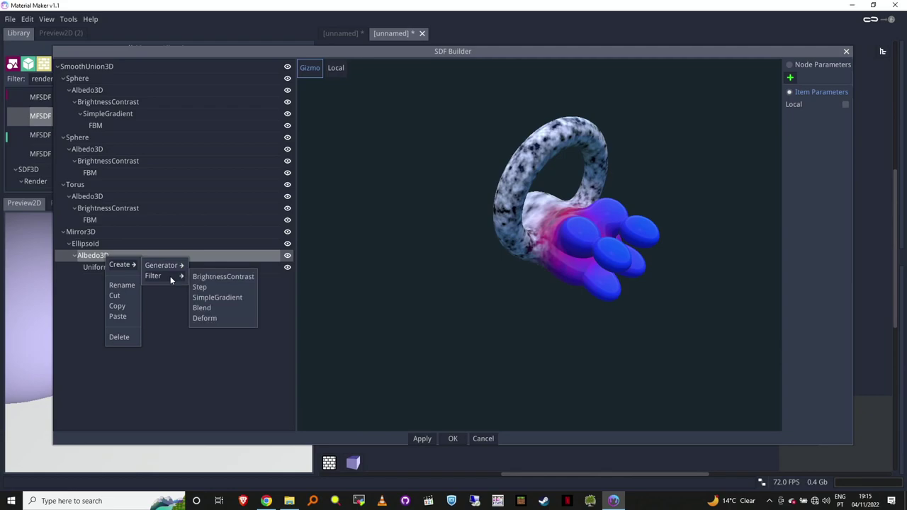
click(214, 318)
- Delete the blue Uniform item from the Ellipsoid's Albedo3D
mouse_move(98, 282)
mouse_down()
mouse_move(105, 268)
mouse_move(110, 275)
mouse_up()
click(108, 278)
right_click(109, 280)
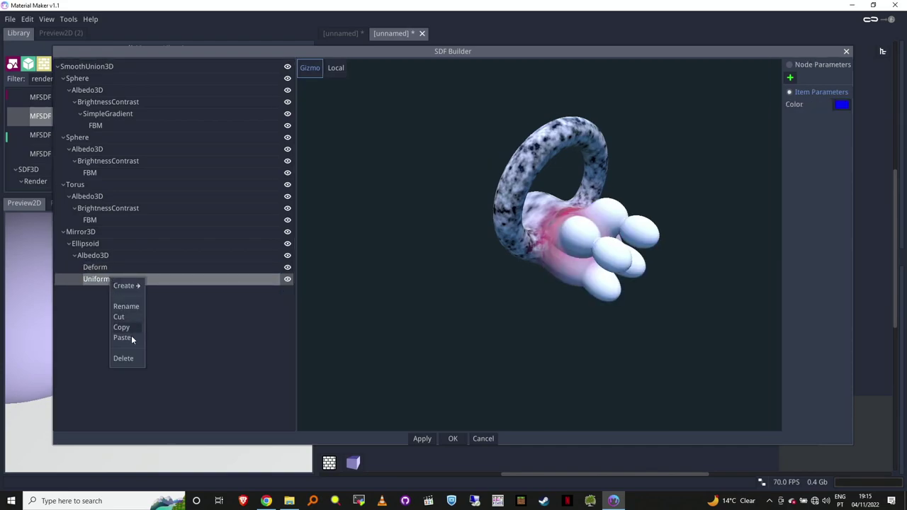
click(123, 358)
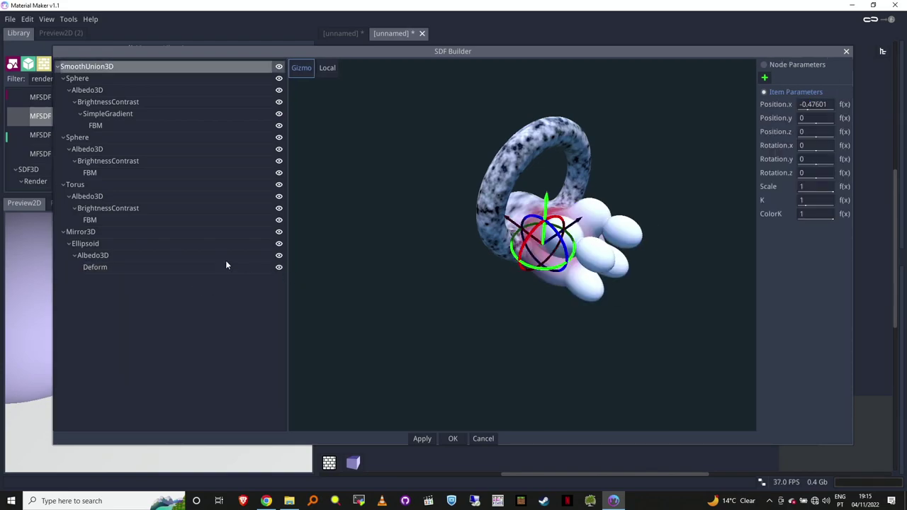
- Add an FBM generator inside the Ellipsoid's Deform filter
click(128, 267)
right_click(127, 267)
mouse_move(145, 276)
mouse_move(188, 278)
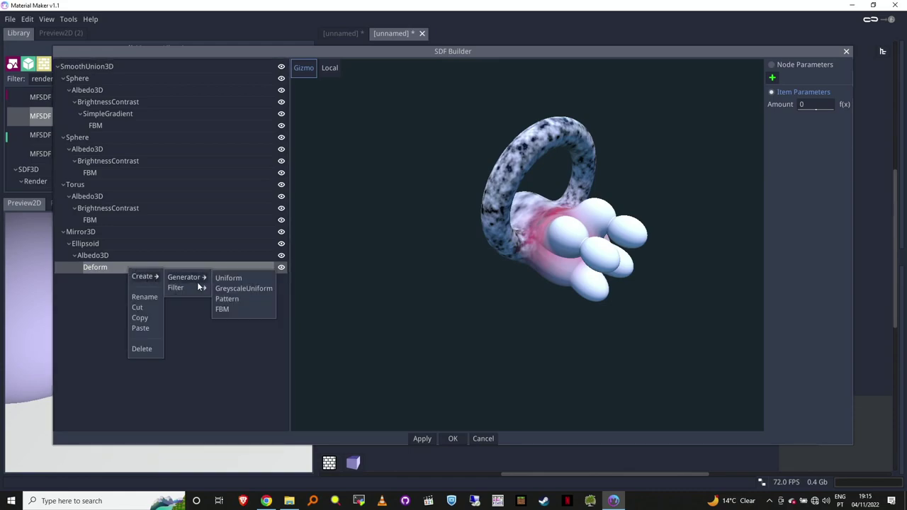
click(234, 313)
click(113, 267)
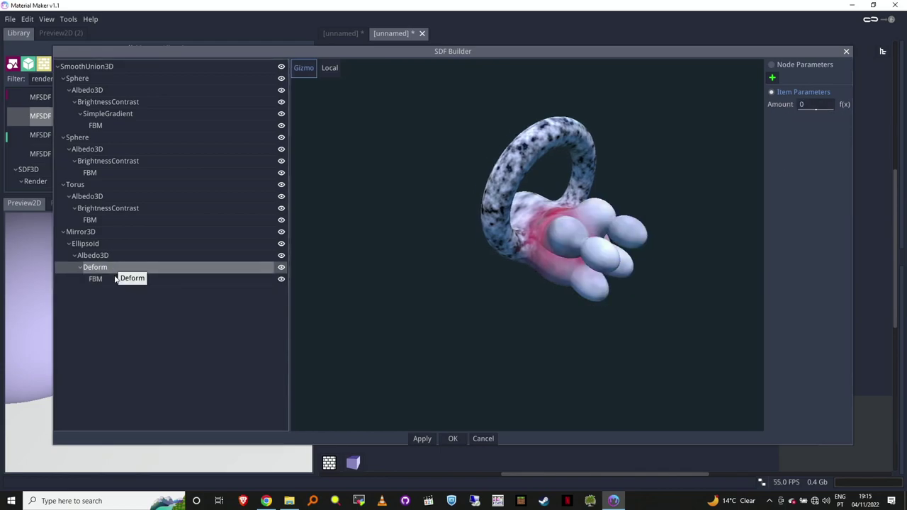
- Create a Pattern generator and place it directly inside Deform, above the FBM
click(112, 280)
right_click(112, 279)
mouse_move(129, 289)
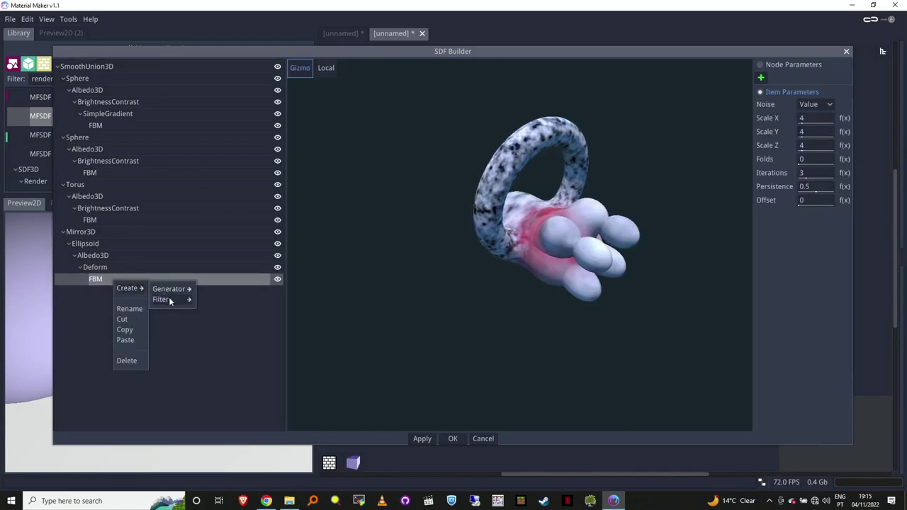
mouse_move(170, 301)
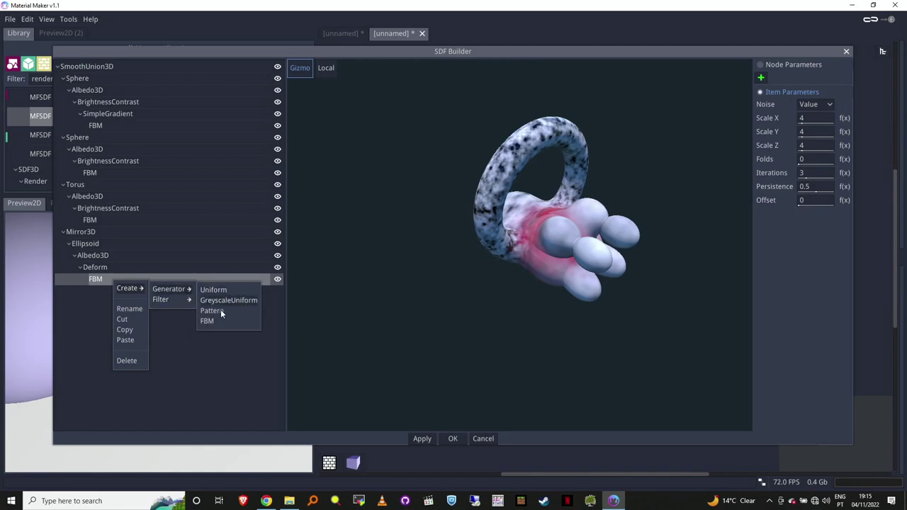
click(213, 311)
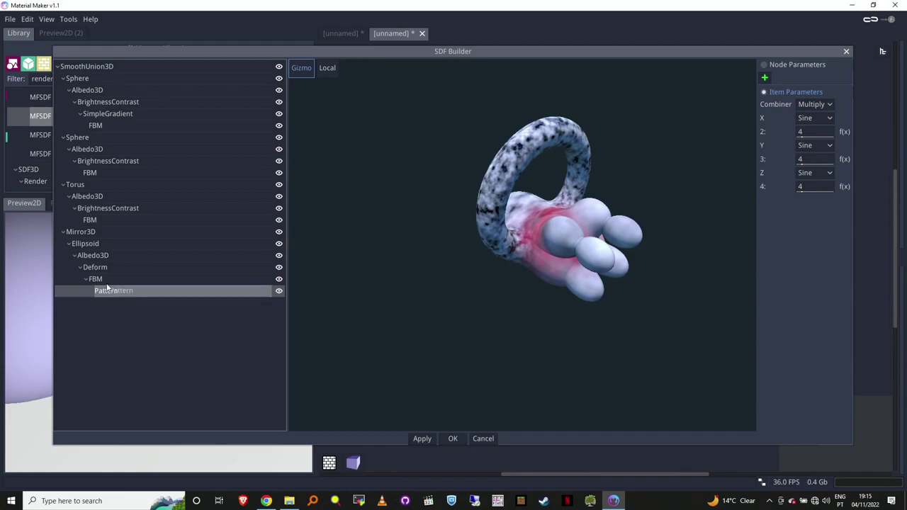
mouse_move(107, 287)
mouse_down()
mouse_move(103, 279)
mouse_move(125, 290)
mouse_up()
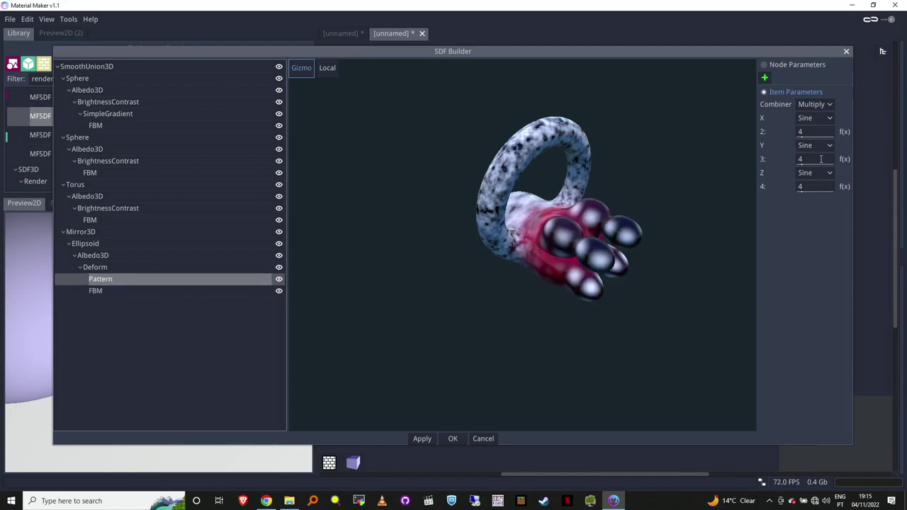
- Set the Pattern's X, Y and Z wave values to 0, 4 and 0
drag(821, 159, 746, 166)
drag(820, 187, 780, 188)
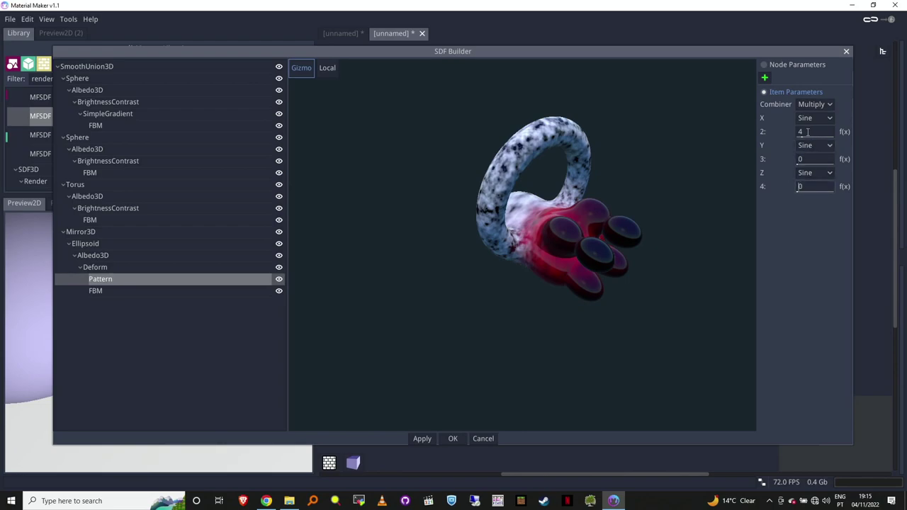
drag(824, 133, 821, 160)
drag(804, 130, 786, 133)
- Move the Pattern directly under the Ellipsoid's Albedo3D and delete Deform together with its FBM
click(140, 292)
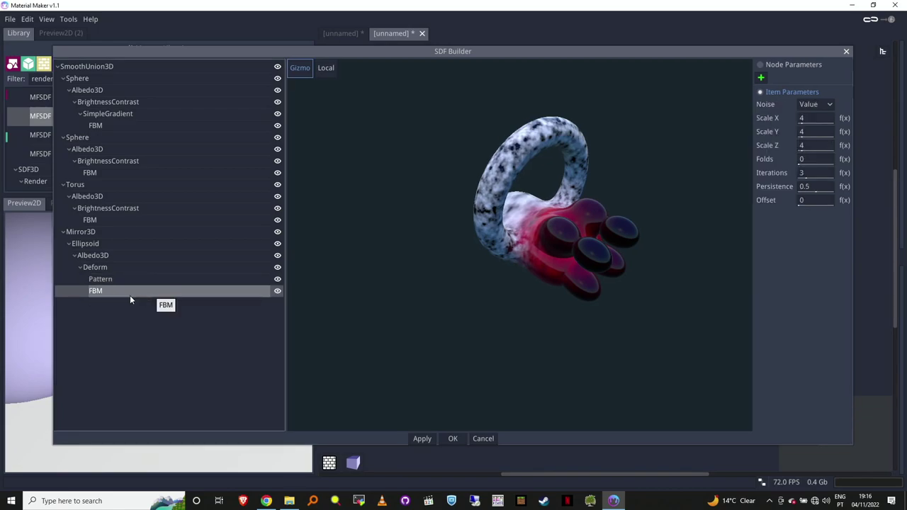
drag(107, 280, 96, 260)
click(104, 280)
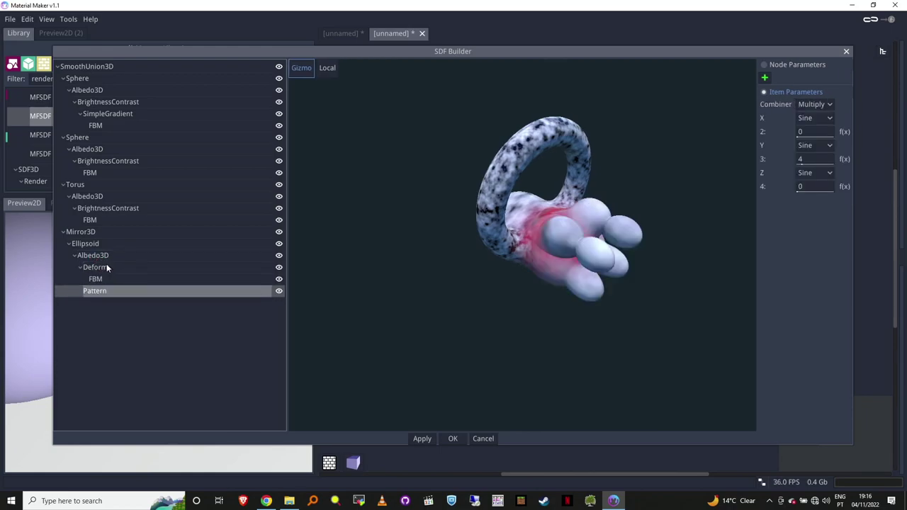
click(111, 267)
click(114, 269)
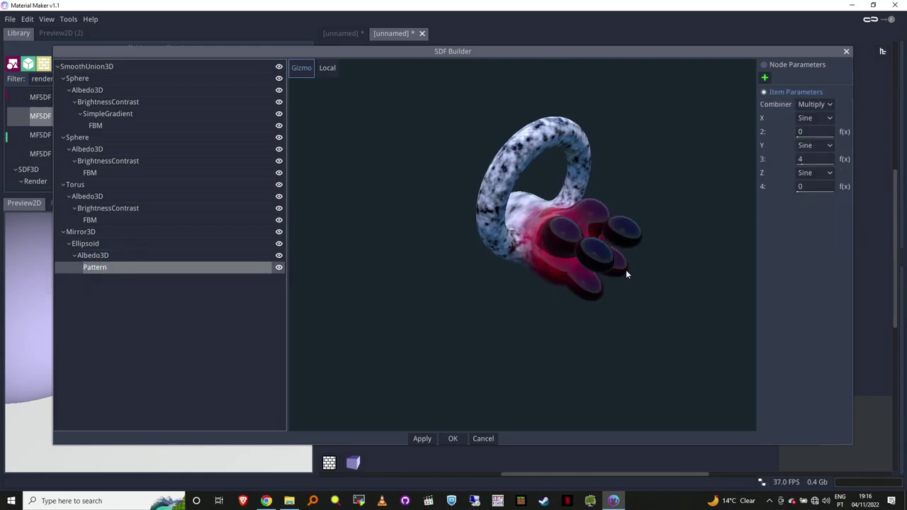
- Set the Pattern's X wave value to 1 and its Z wave value to 10
drag(811, 134, 835, 144)
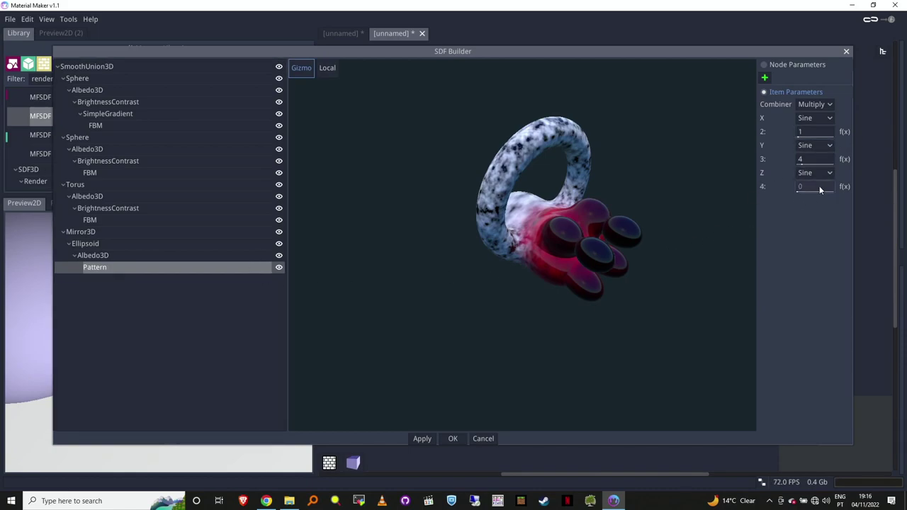
drag(819, 185, 859, 186)
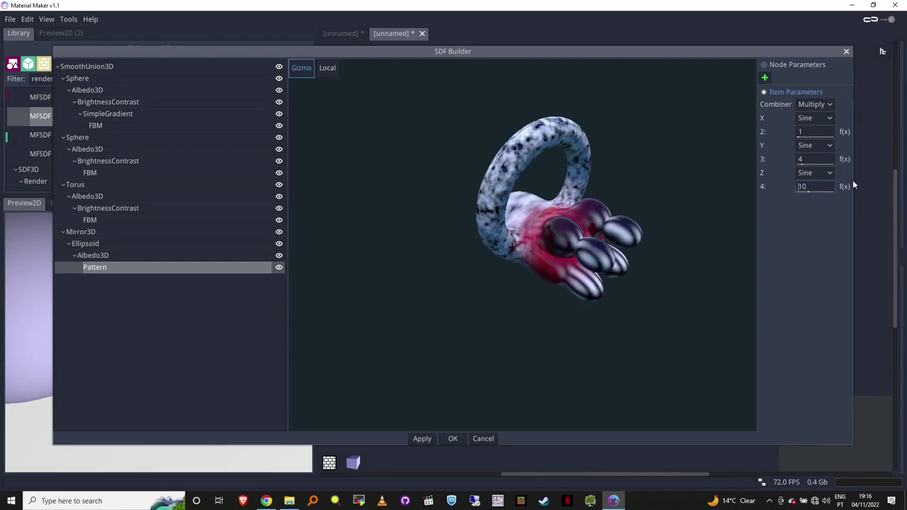
- Set the Pattern's X wave value to 4 and its Z wave value to 7, and enlarge the Ellipsoid
drag(823, 159, 795, 193)
drag(829, 131, 840, 131)
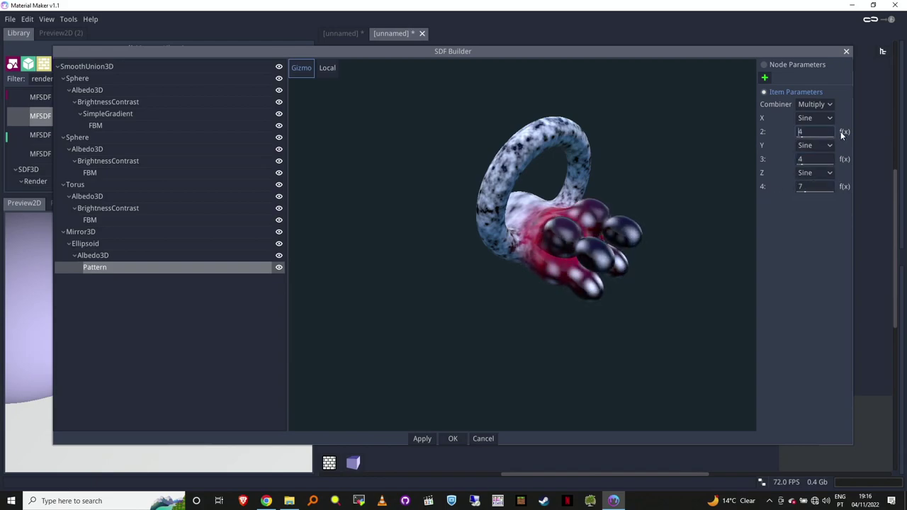
click(106, 244)
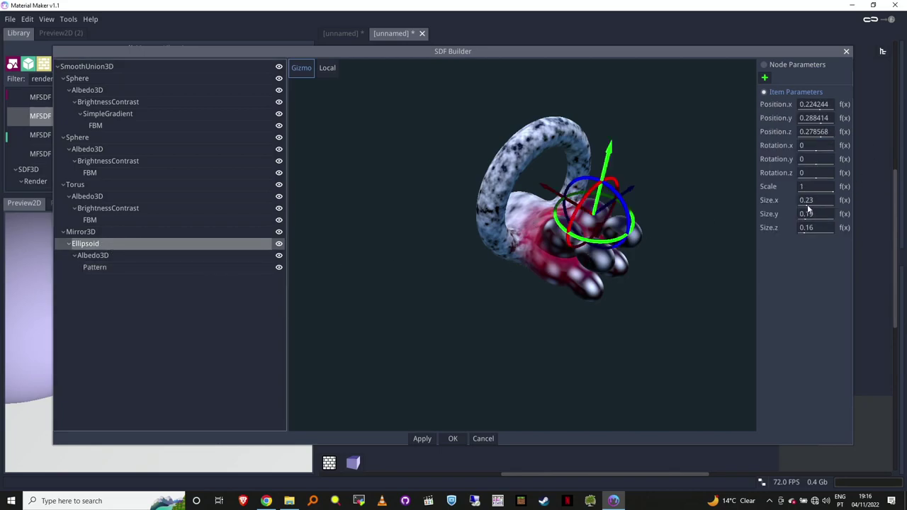
drag(807, 204, 871, 227)
- Set the Pattern's X, Y and Z wave values to 1, 10 and 1
click(99, 268)
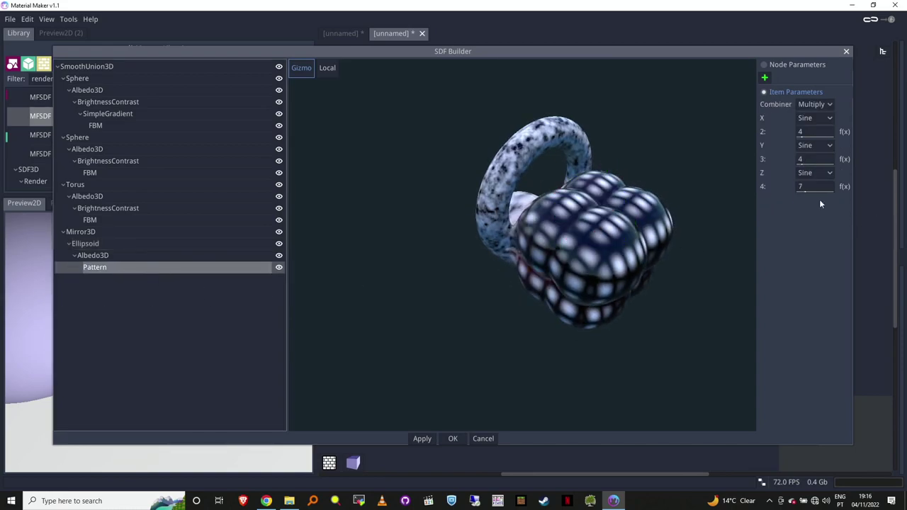
drag(822, 183, 780, 190)
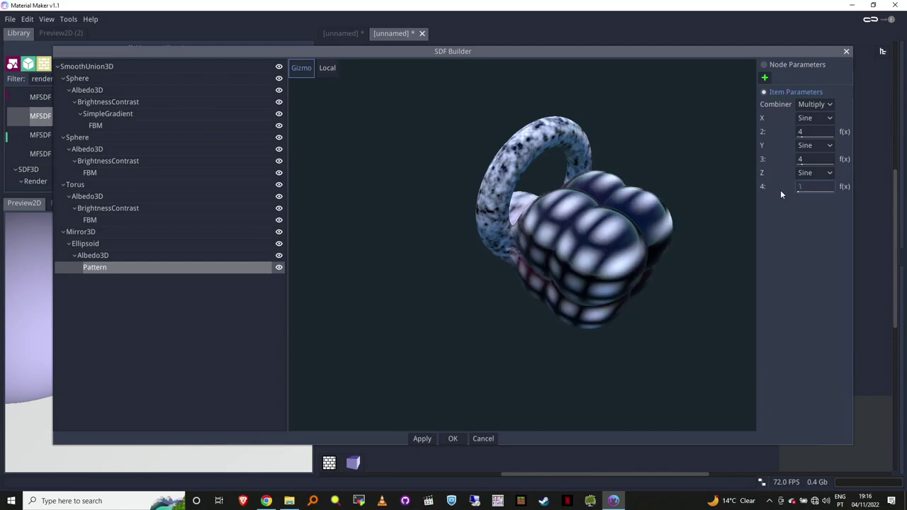
drag(817, 159, 787, 190)
drag(808, 133, 785, 137)
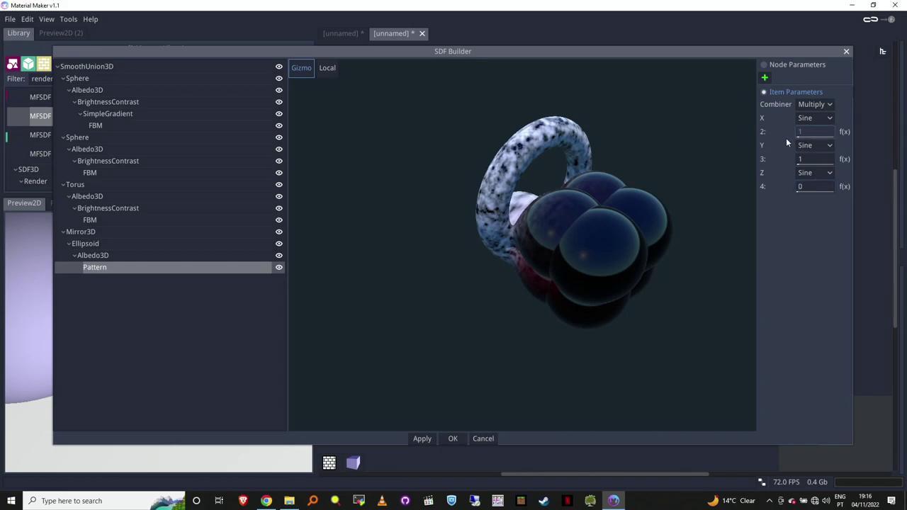
drag(814, 187, 857, 158)
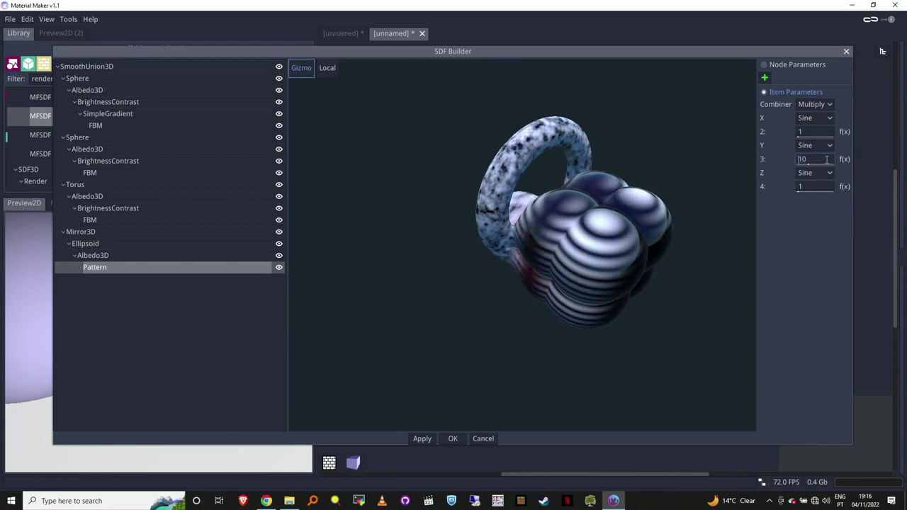
- Create a Deform filter under the Ellipsoid's Albedo3D and move the Pattern inside it
right_click(96, 258)
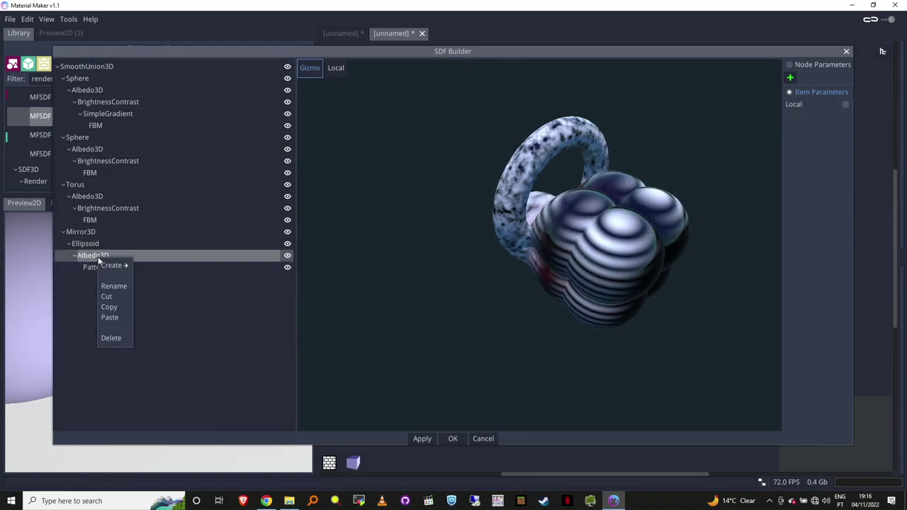
mouse_move(111, 265)
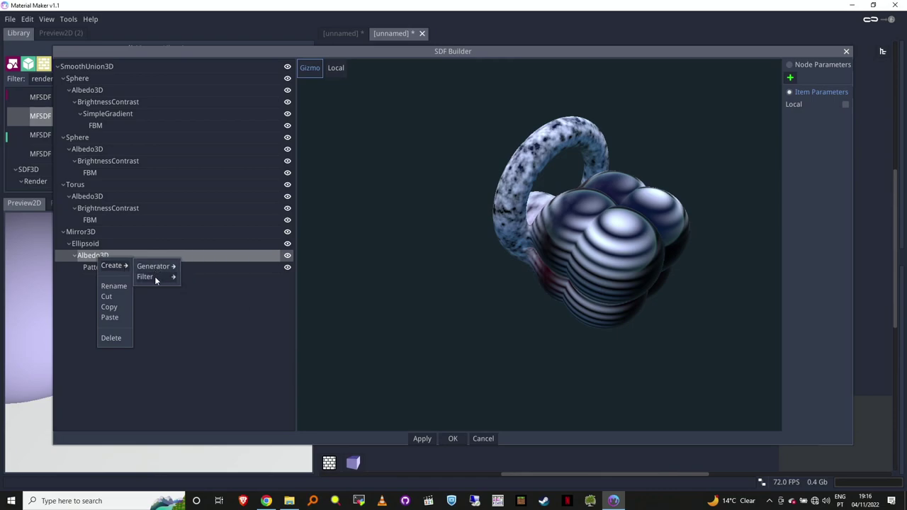
mouse_move(157, 277)
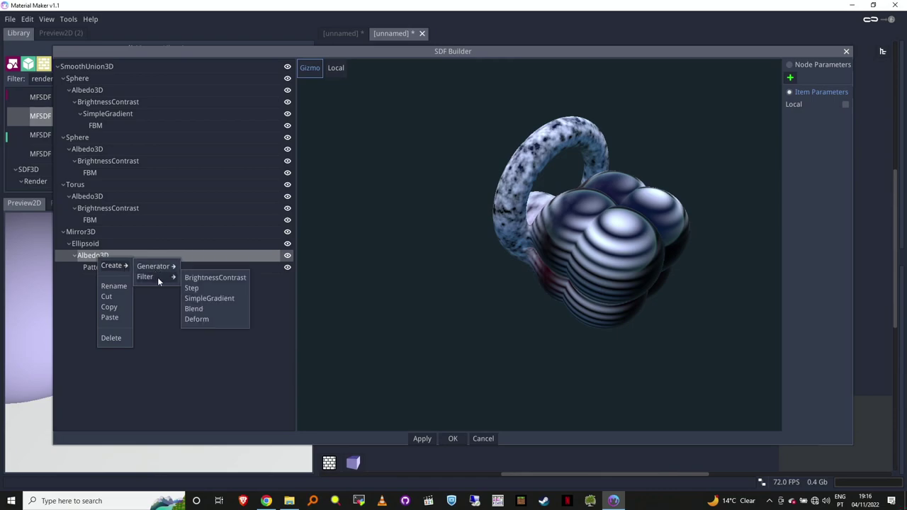
click(200, 320)
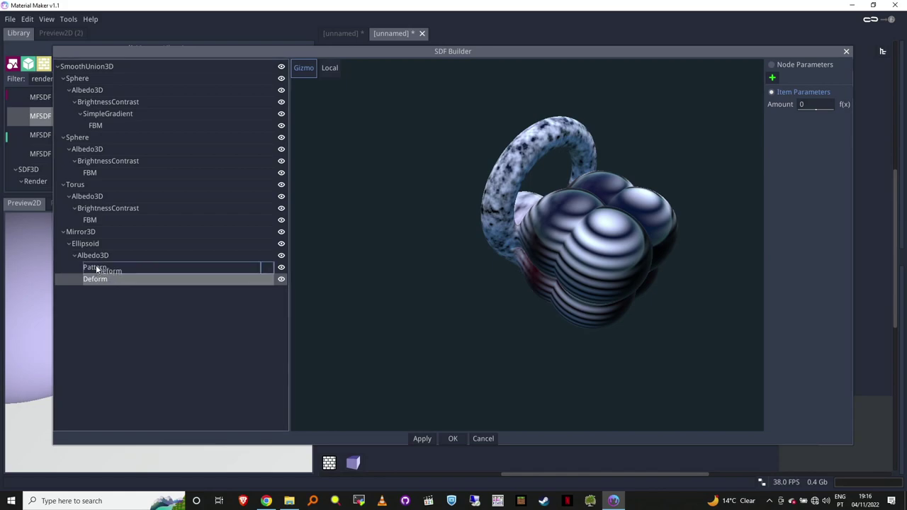
click(92, 268)
drag(93, 269, 106, 278)
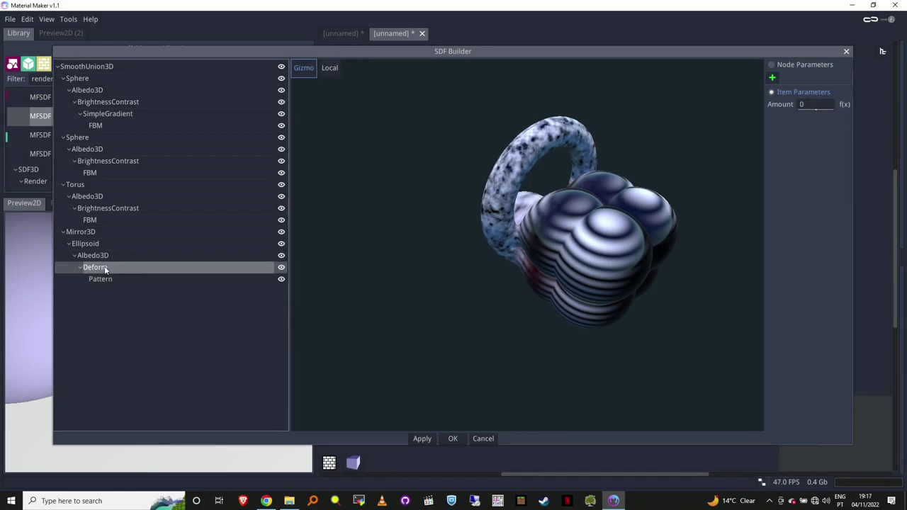
- Create an FBM generator inside Deform and place it above the Pattern
right_click(106, 269)
mouse_move(118, 275)
mouse_move(160, 276)
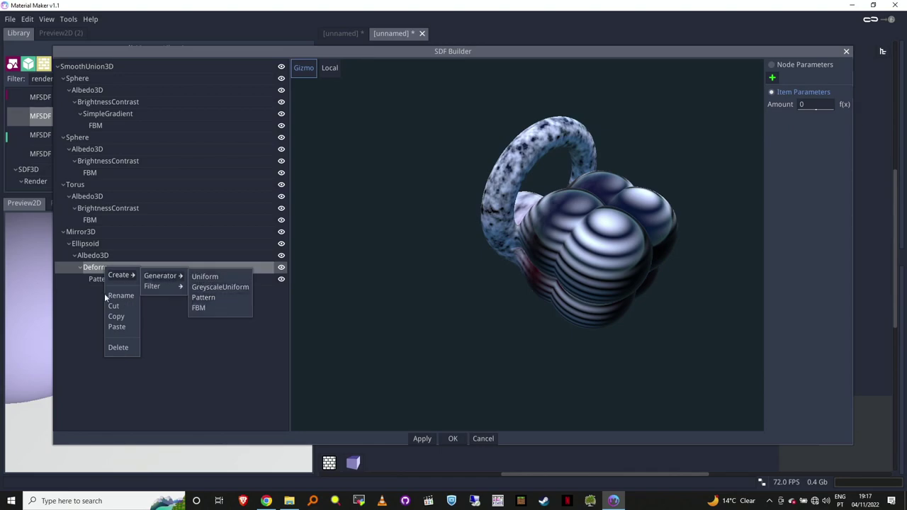
click(197, 308)
drag(103, 289, 109, 282)
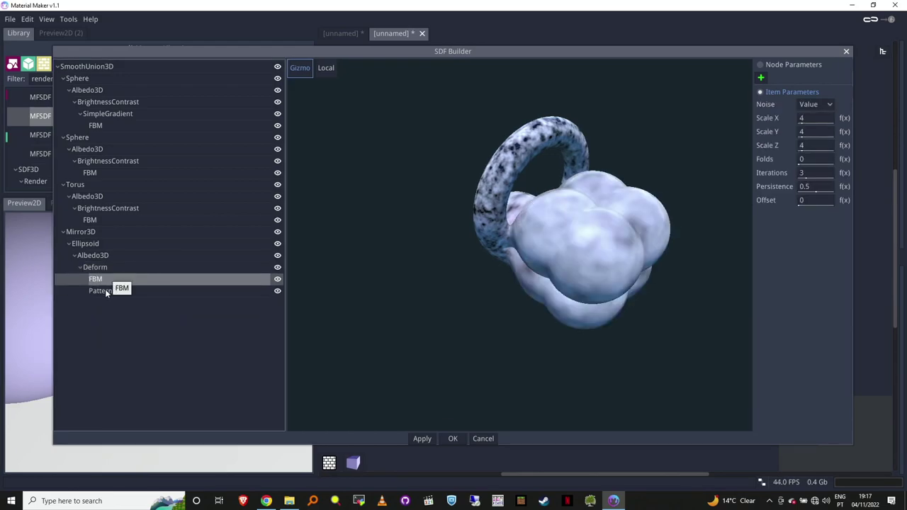
- Set the Deform amount to 0.44 and move the Pattern above the FBM
click(105, 267)
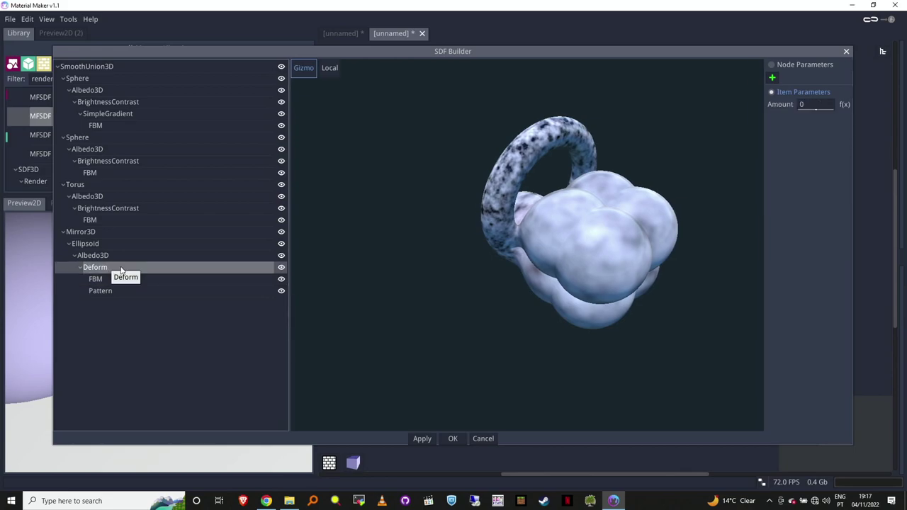
drag(821, 104, 855, 106)
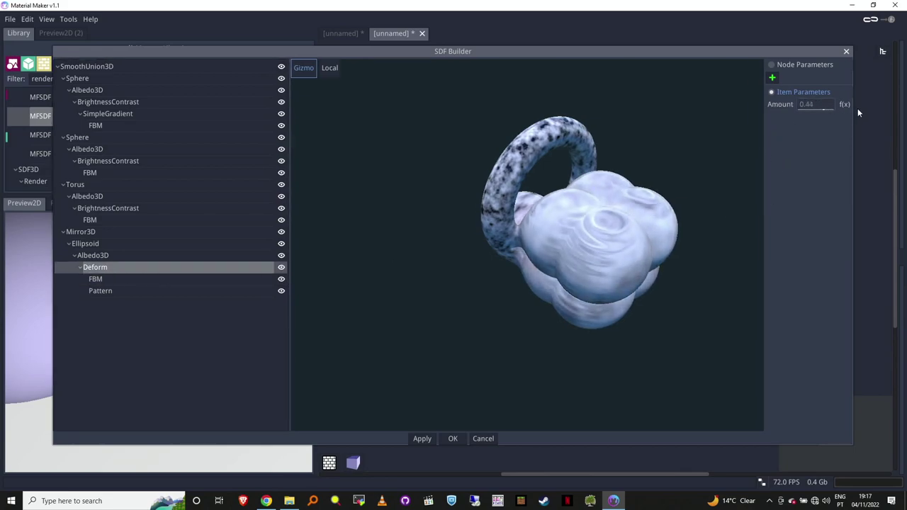
click(107, 291)
drag(107, 291, 113, 282)
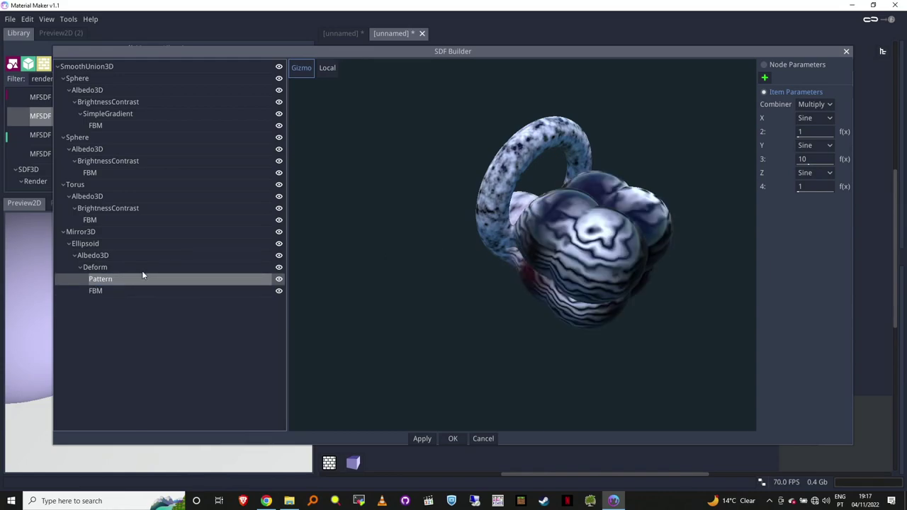
- Set the Deform amount to 0.45 and inspect the warped stripes from several angles
click(113, 267)
drag(818, 104, 841, 125)
middle_drag(652, 310, 594, 314)
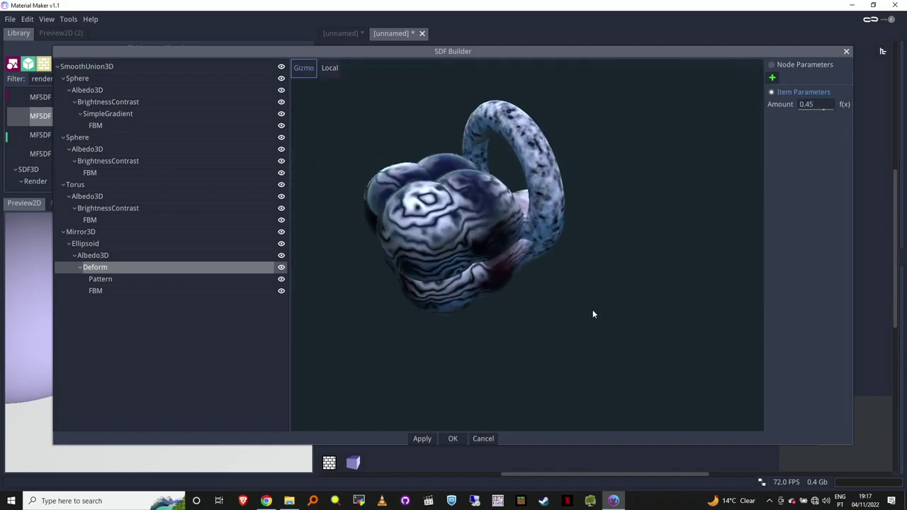
drag(593, 313, 684, 310)
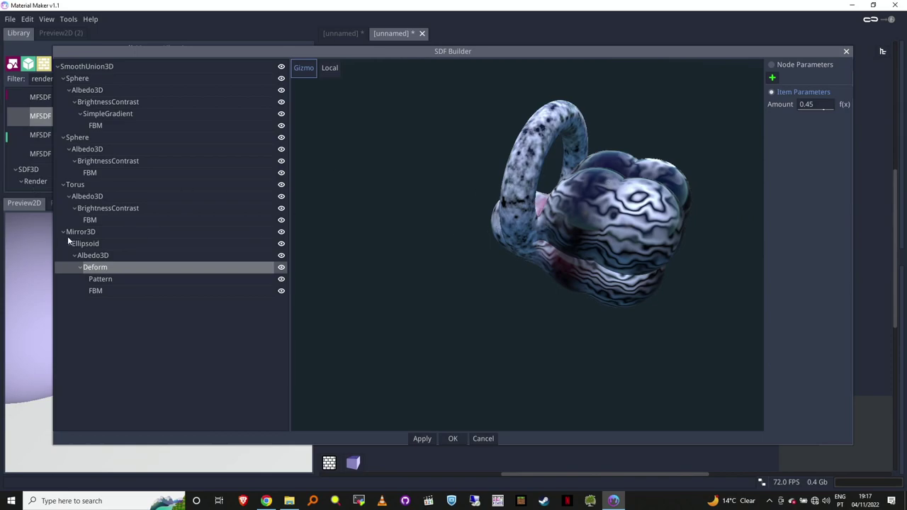
drag(517, 234, 396, 211)
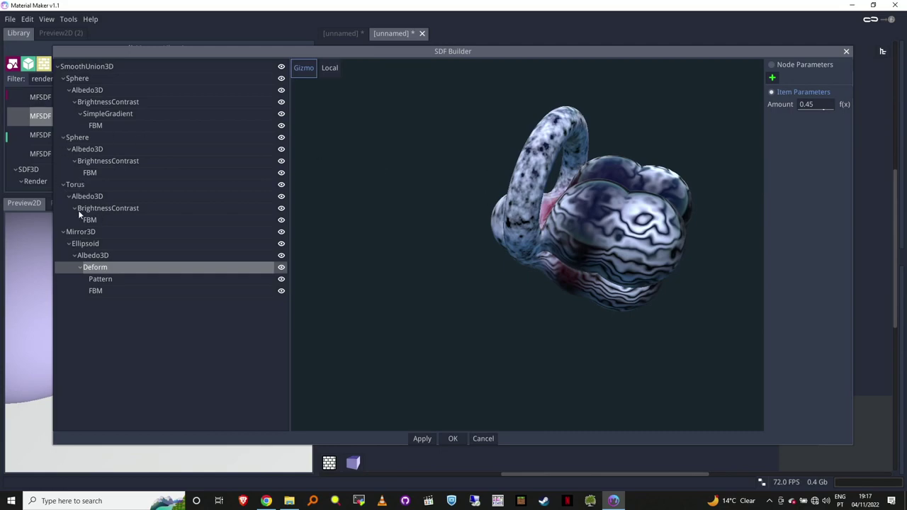
- Delete the Mirror3D, the Torus, both Spheres and the SmoothUnion3D to empty the item tree
click(88, 232)
key(Delete)
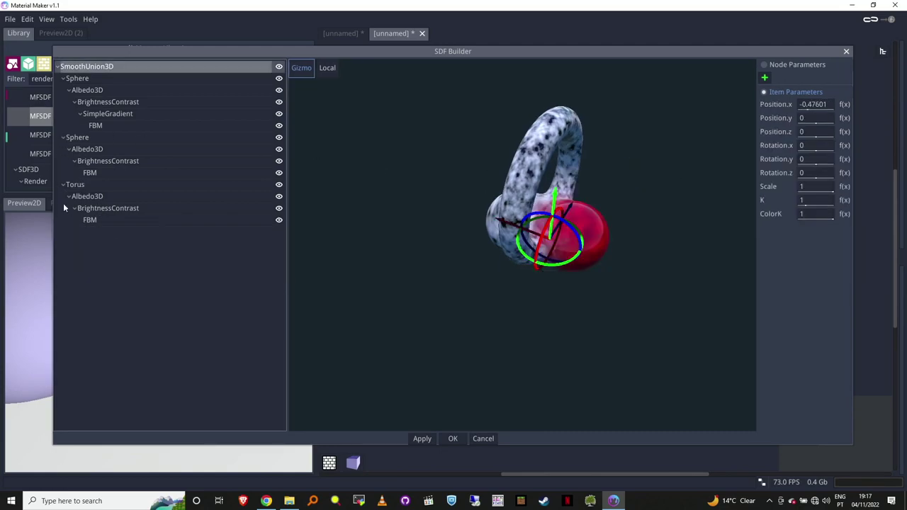
click(86, 182)
key(Delete)
click(89, 135)
click(100, 78)
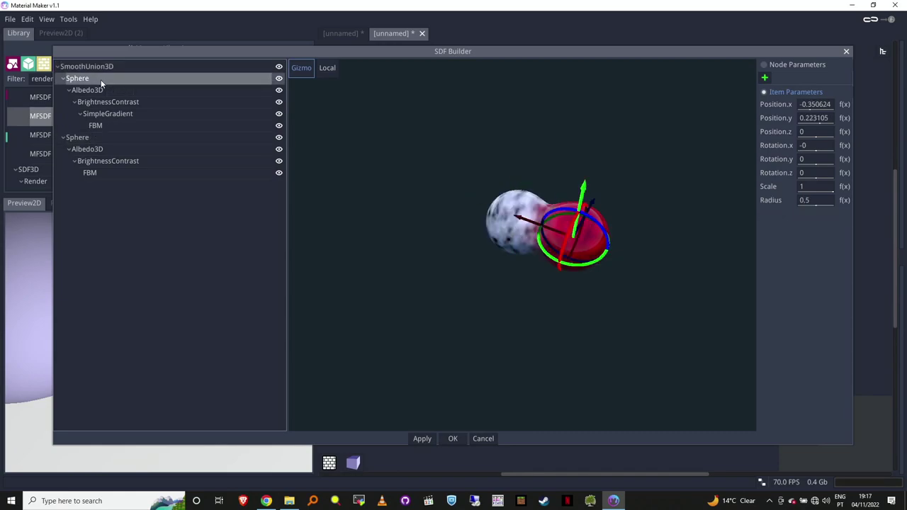
key(Delete)
key(Delete)
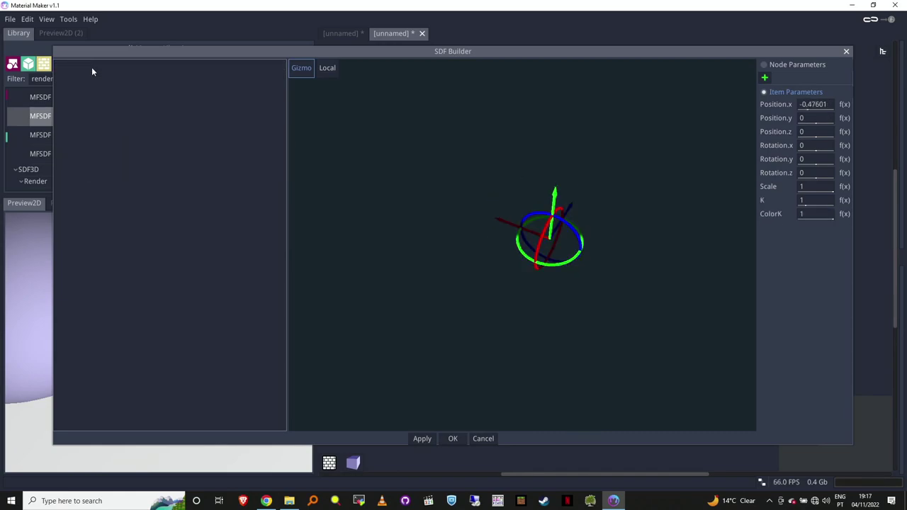
- Create an SDF3D Sphere in the empty item tree
right_click(92, 71)
mouse_move(110, 78)
mouse_move(152, 90)
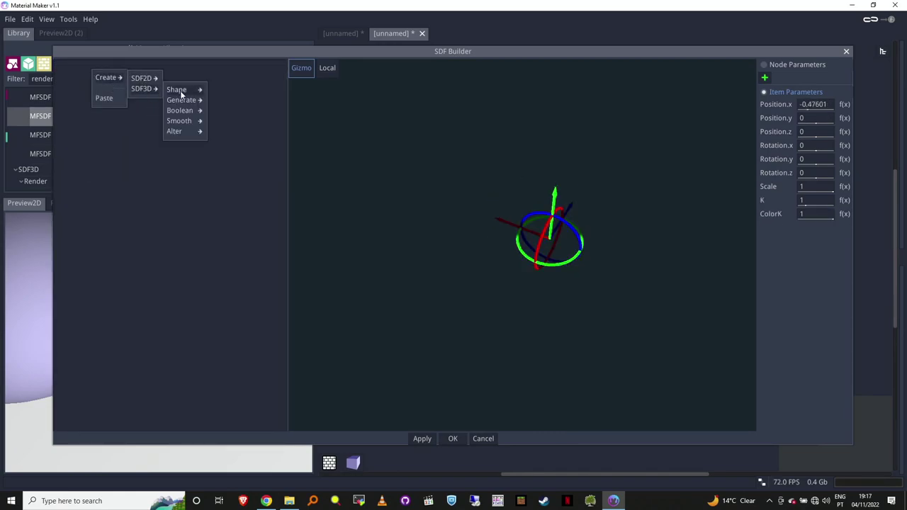
mouse_move(190, 90)
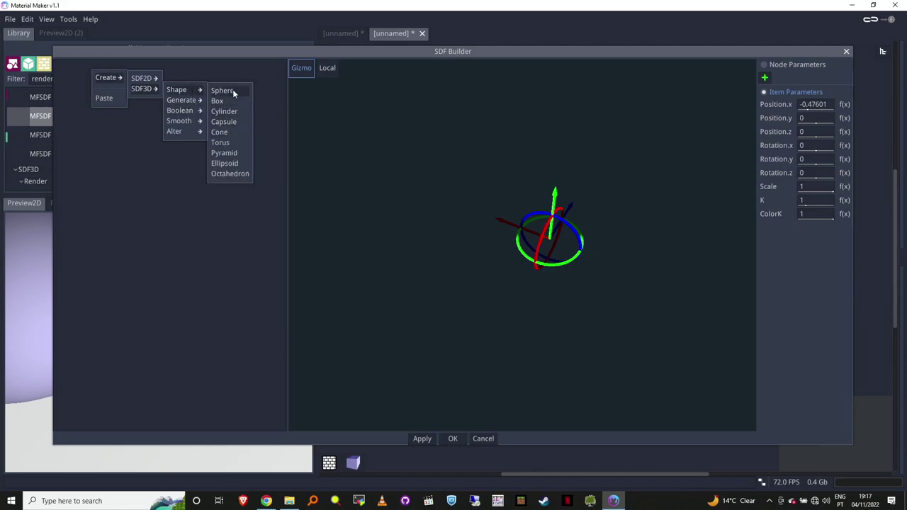
click(233, 91)
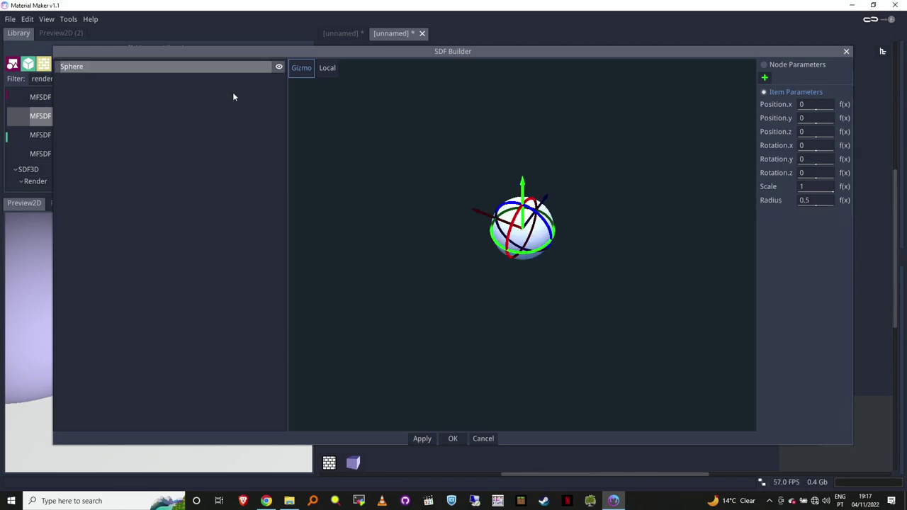
- Add an Albedo color to the Sphere and create a Uniform generator inside it
right_click(116, 68)
mouse_move(136, 75)
mouse_move(179, 129)
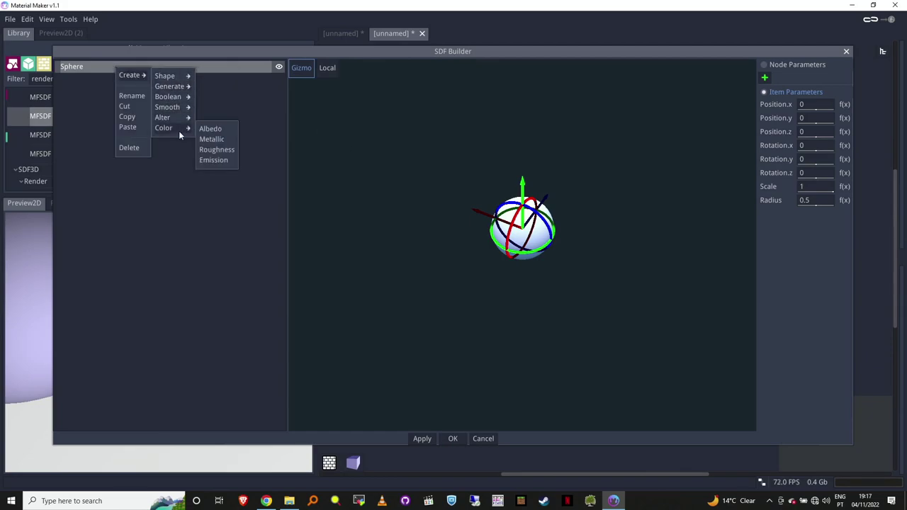
click(210, 130)
right_click(115, 78)
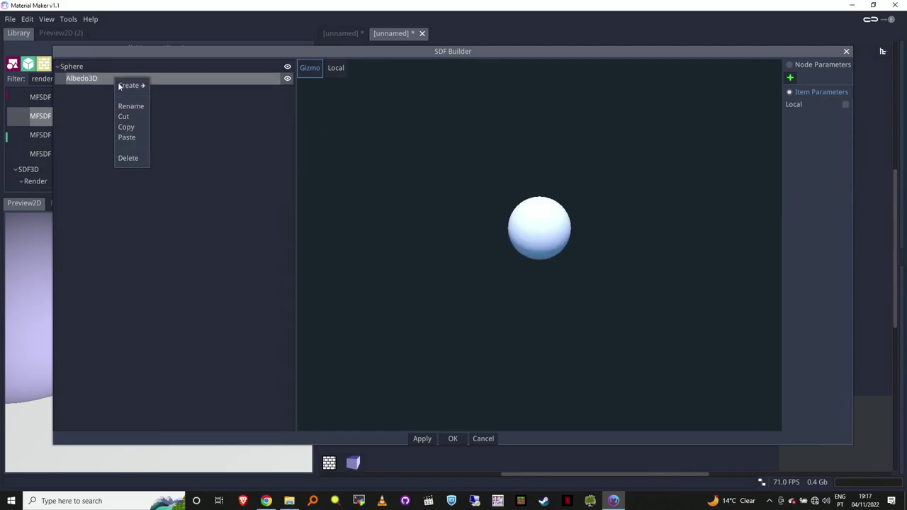
mouse_move(142, 85)
mouse_move(183, 88)
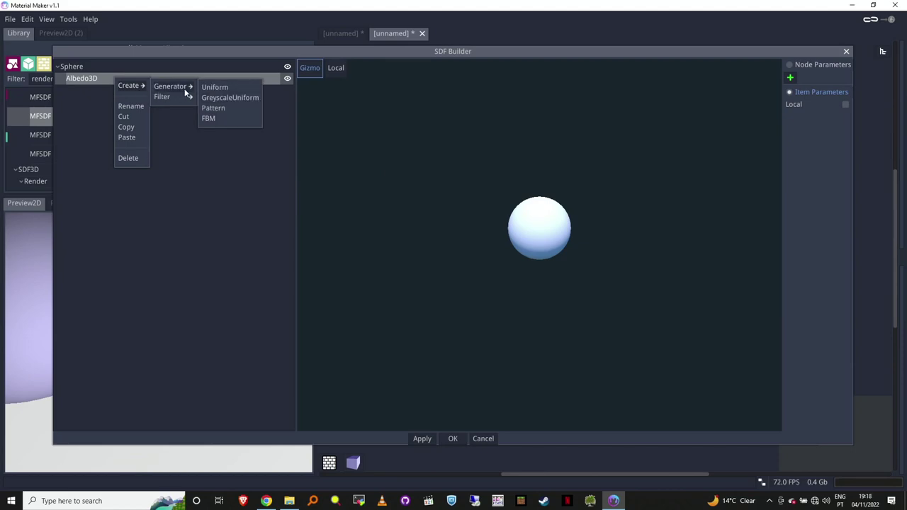
click(218, 88)
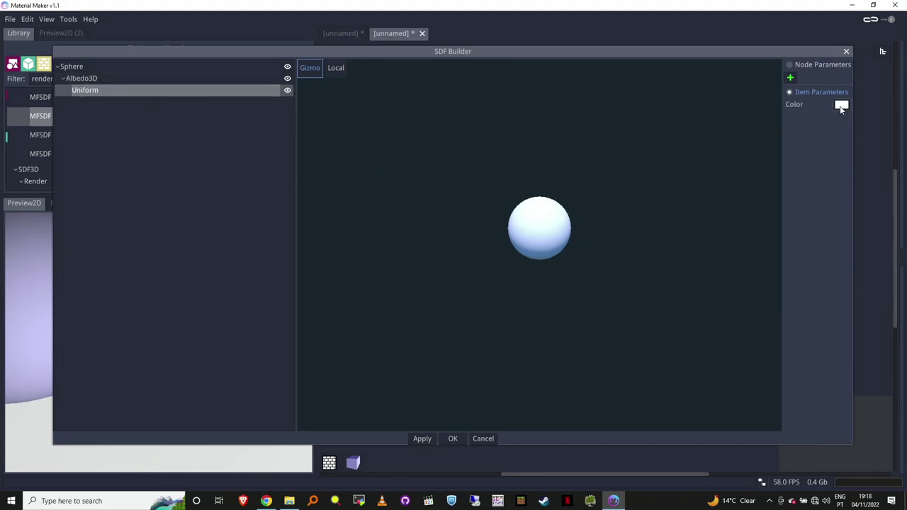
- Set the Uniform generator's color to red
click(840, 107)
drag(762, 94, 838, 1)
click(569, 152)
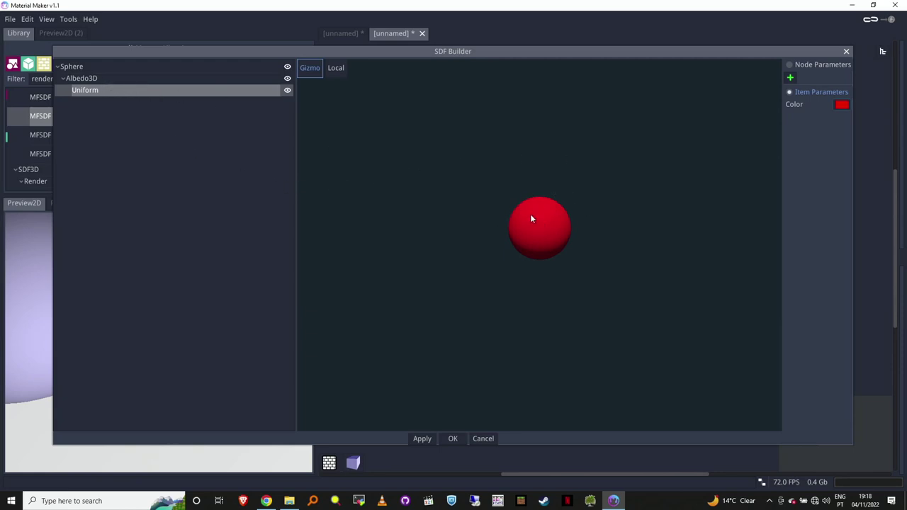
right_click(82, 66)
mouse_move(99, 74)
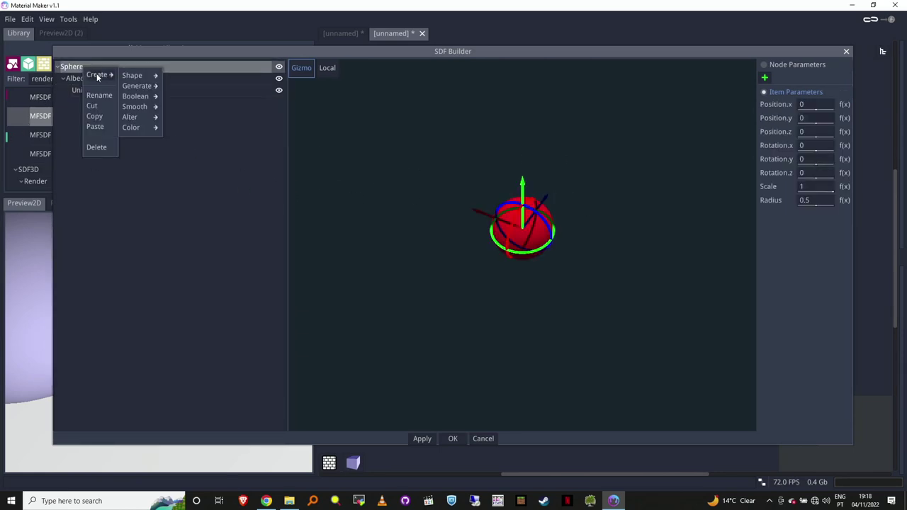
mouse_move(144, 82)
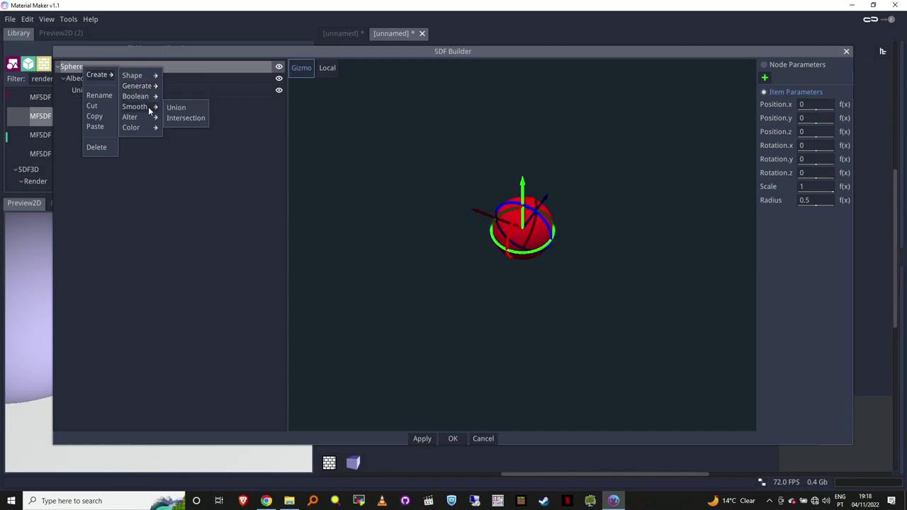
click(251, 113)
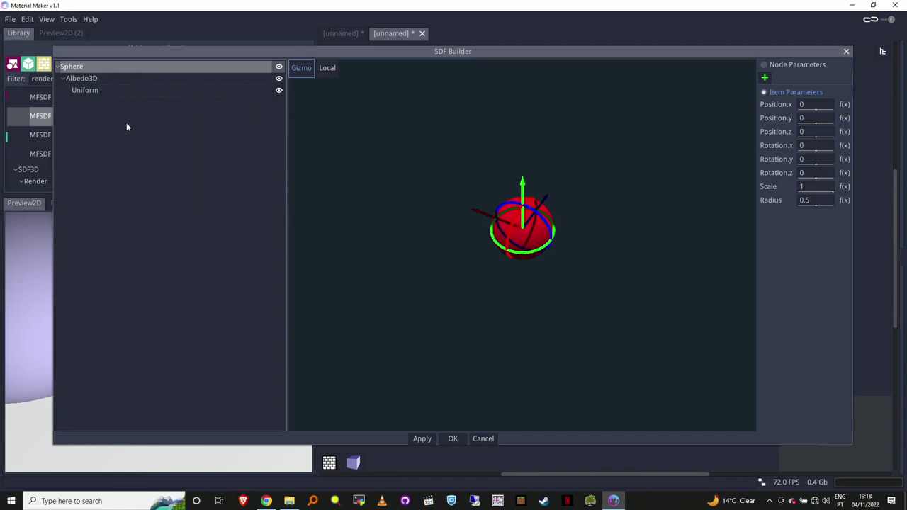
- Create a Distort item from the Alter operations and nest the red Sphere inside it
right_click(104, 111)
mouse_move(122, 120)
mouse_move(166, 124)
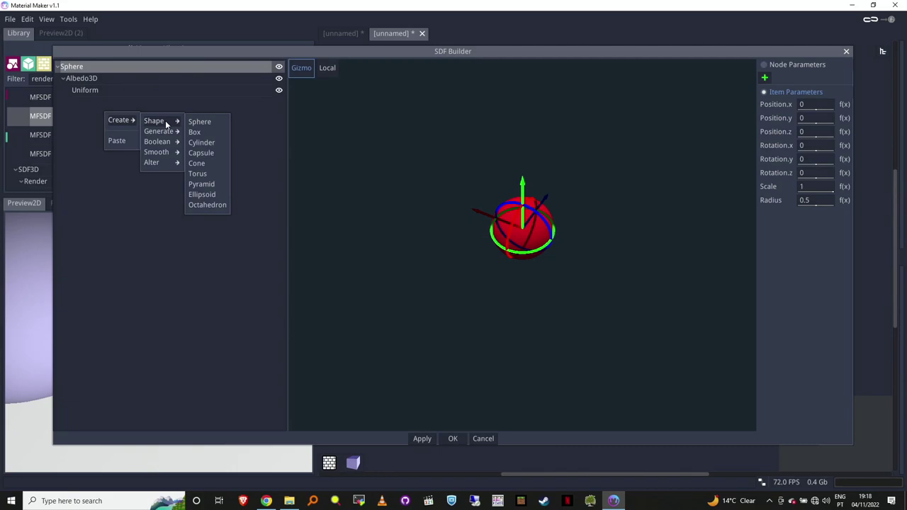
mouse_move(171, 144)
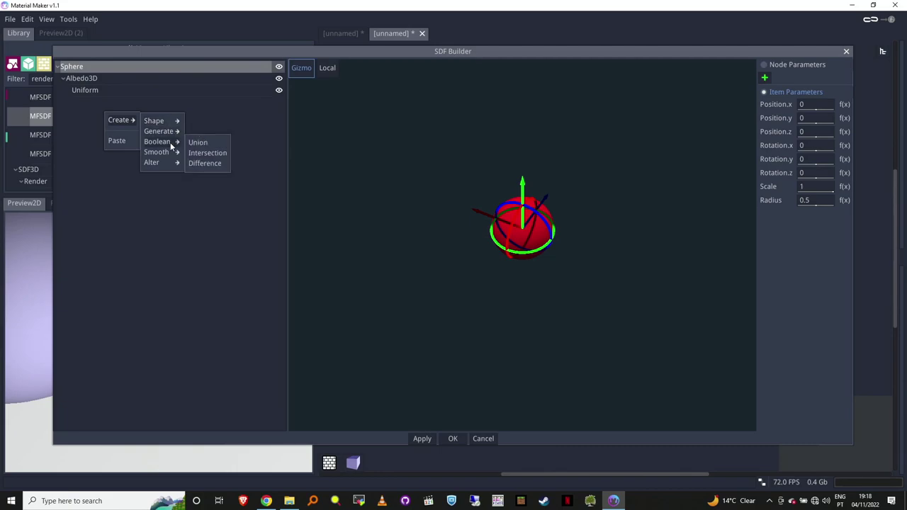
mouse_move(165, 165)
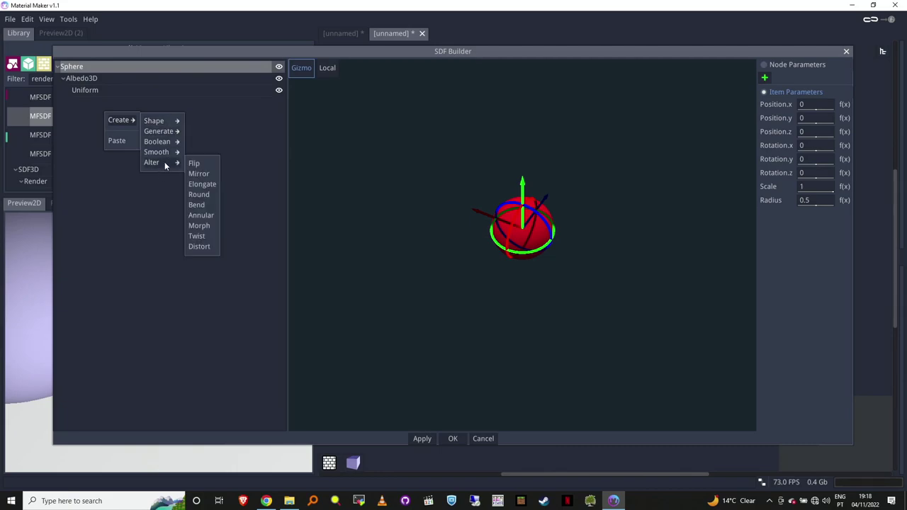
click(200, 246)
drag(75, 66, 91, 102)
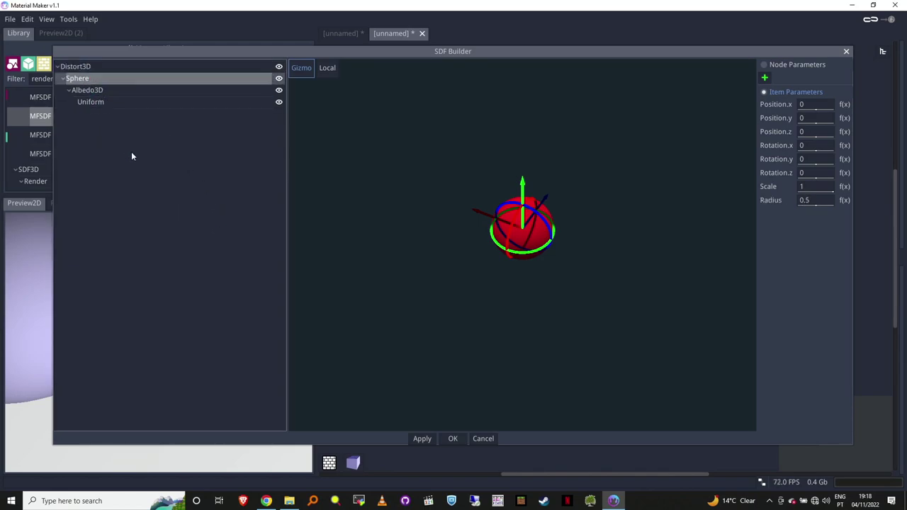
- Create an FBM texture generator directly inside the Distort3D item
click(78, 67)
right_click(80, 68)
mouse_move(95, 77)
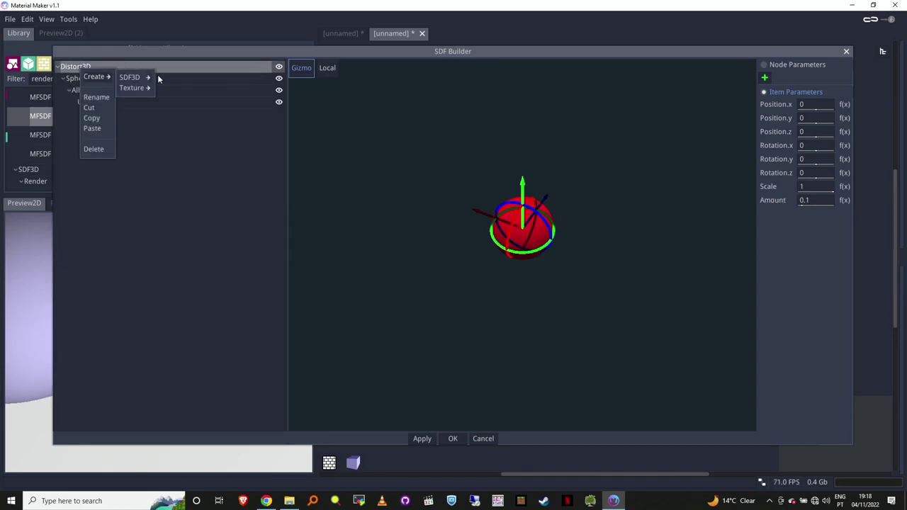
mouse_move(132, 88)
mouse_move(176, 91)
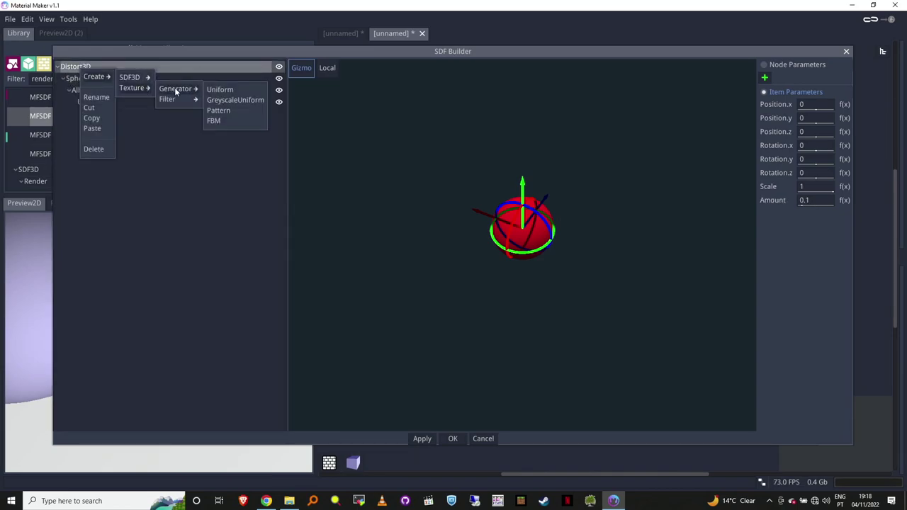
click(222, 122)
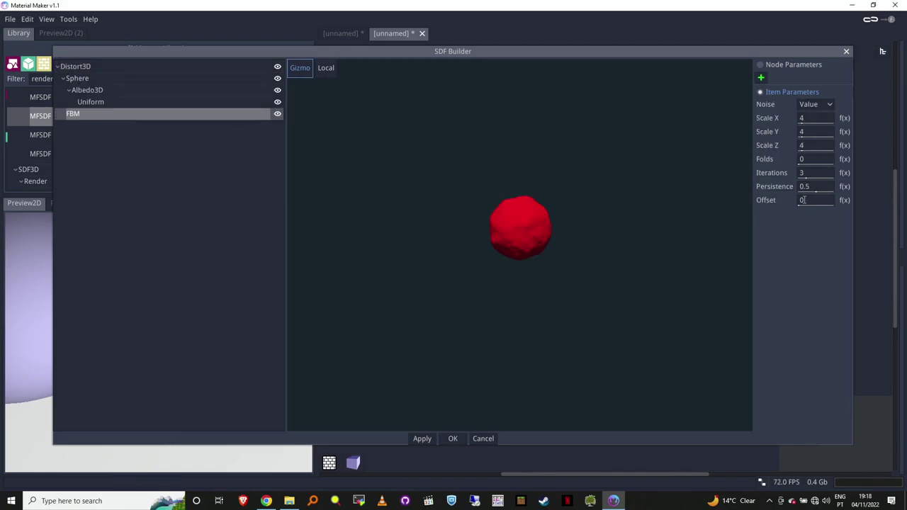
- Set the FBM's noise type to Perlin and its persistence to 0.84
click(815, 105)
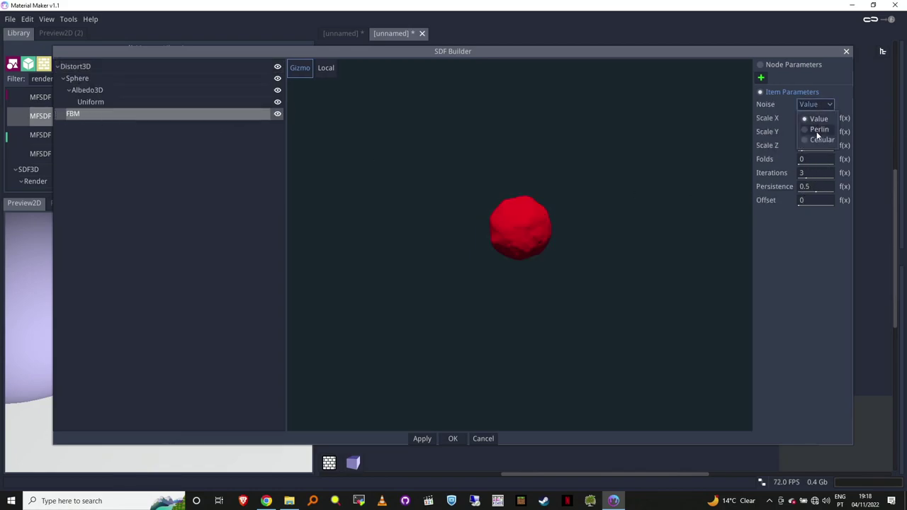
click(819, 129)
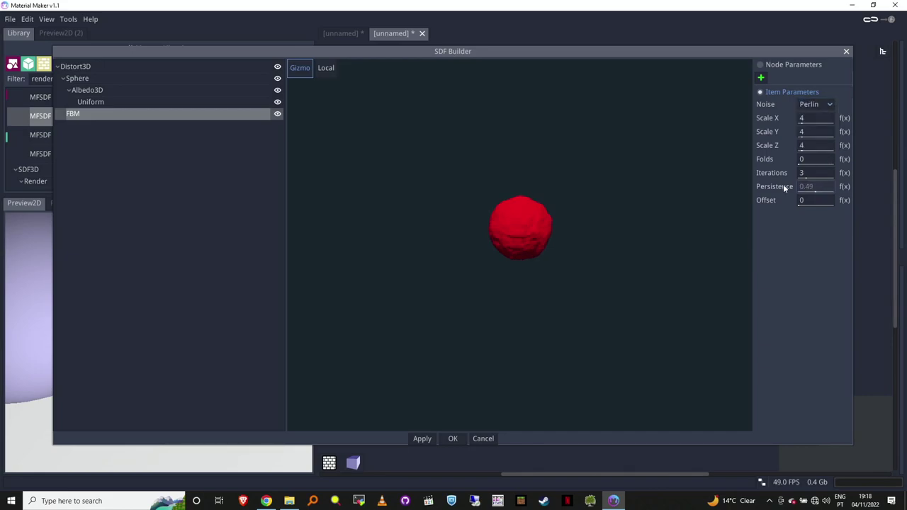
drag(760, 185, 857, 183)
- Copy the FBM into the Sphere's Albedo3D and delete the Uniform generator there
drag(81, 113, 99, 107)
click(101, 103)
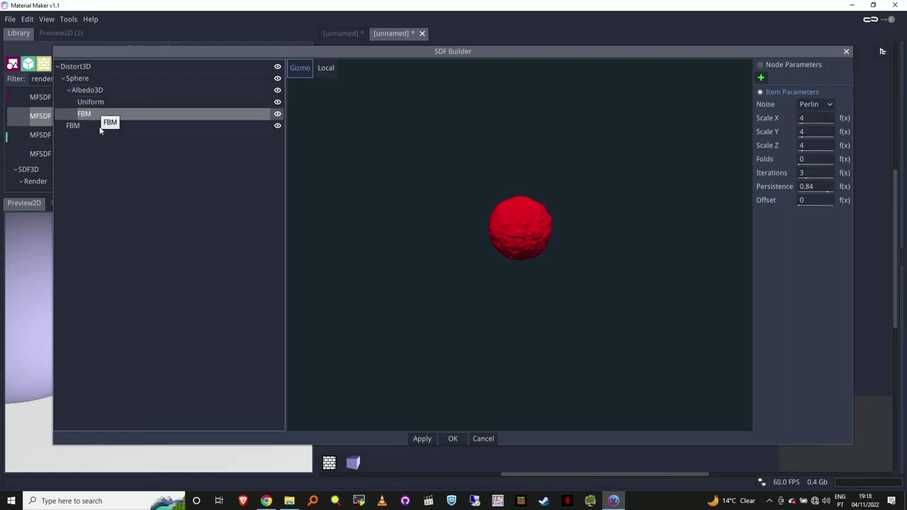
click(102, 102)
key(Delete)
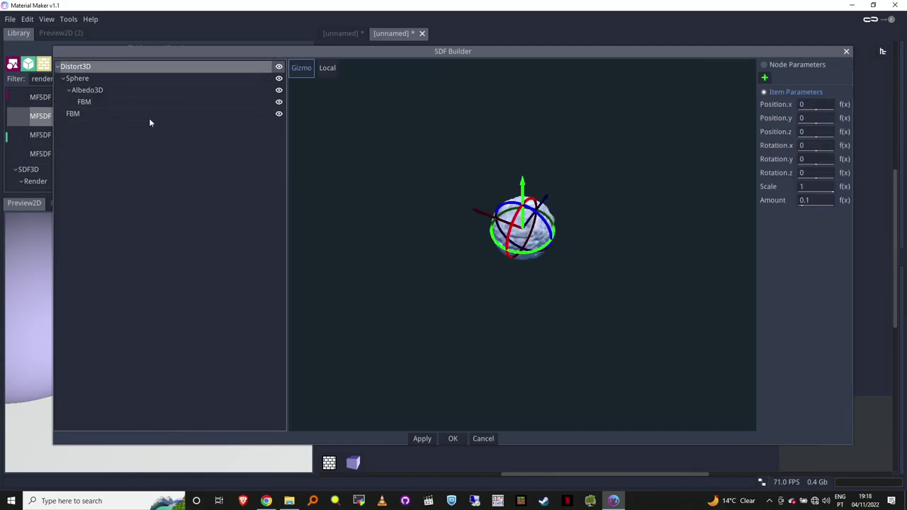
click(122, 102)
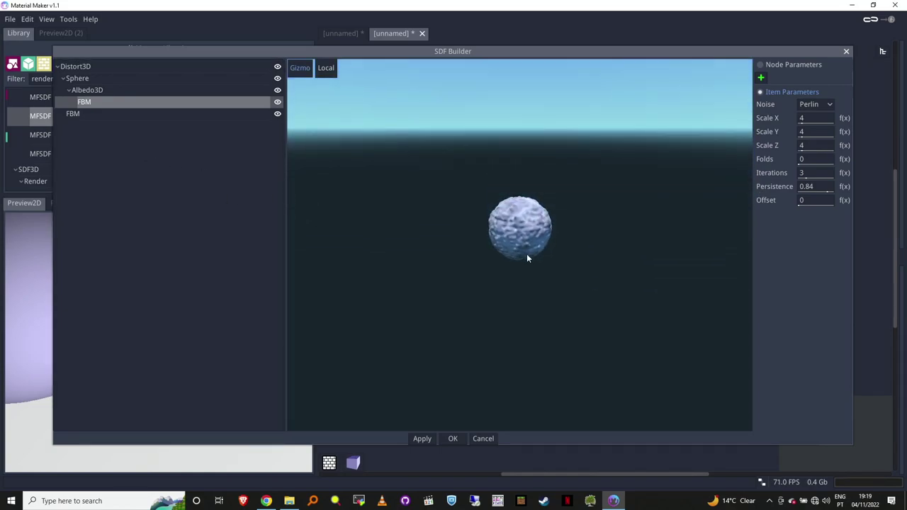
click(101, 65)
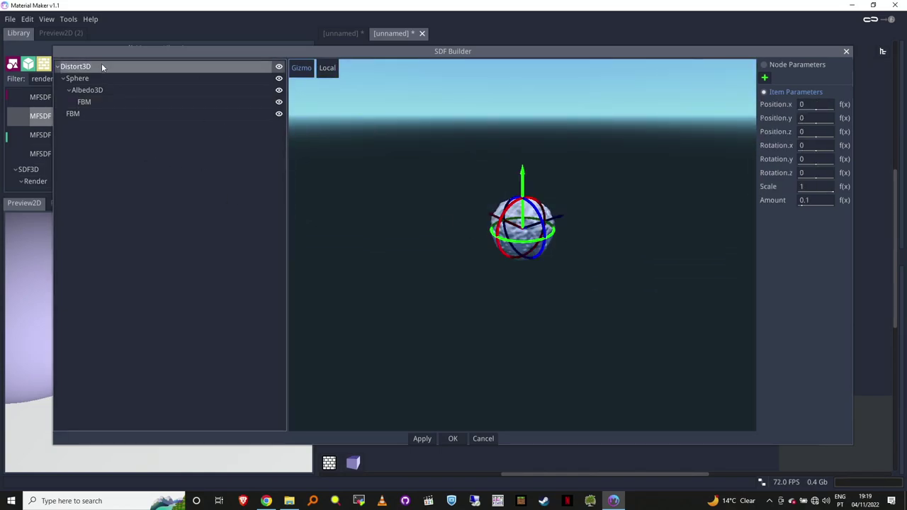
right_click(93, 141)
mouse_move(124, 146)
mouse_move(159, 147)
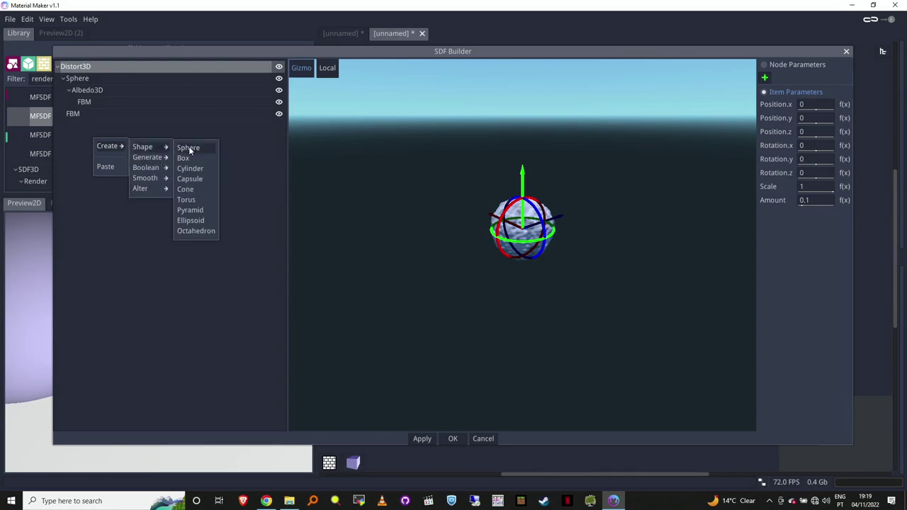
click(117, 114)
- Paste a copy of the whole Distort3D item inside the original Distort3D
click(87, 66)
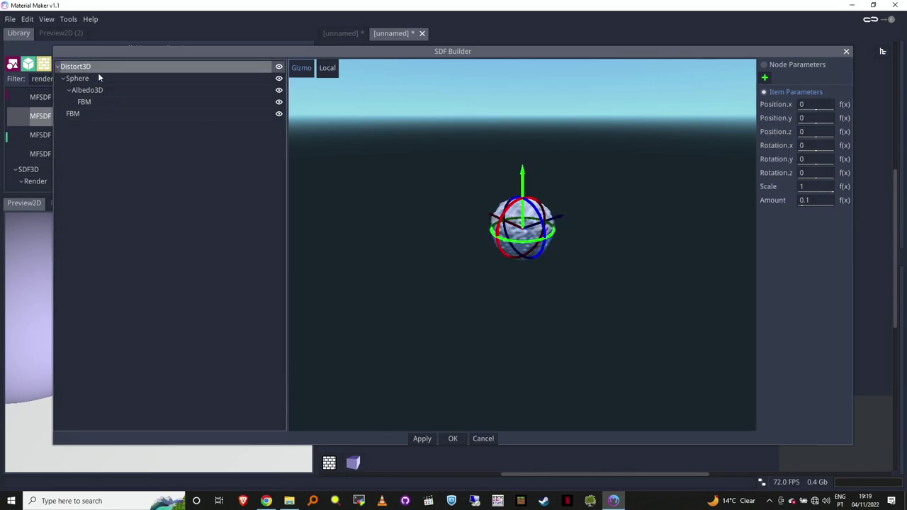
key(ctrl+v)
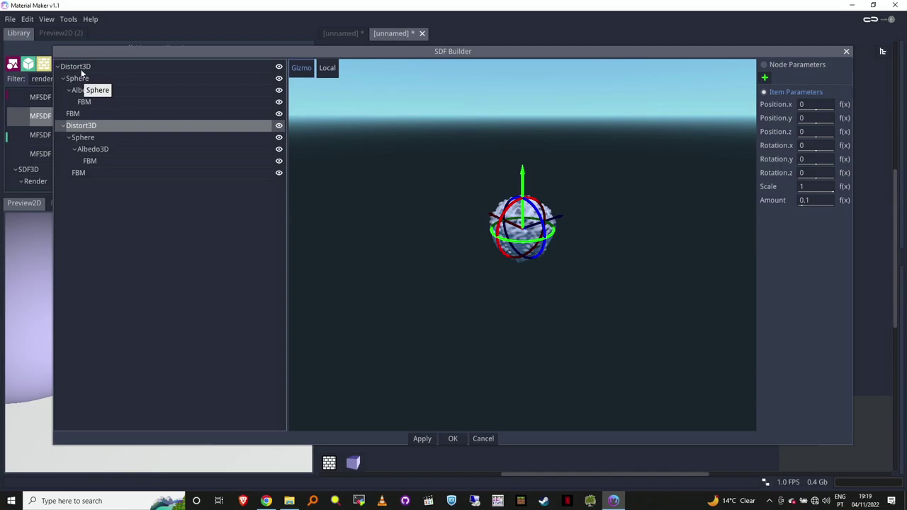
- Create a GreyscaleUniform generator in the nested Distort3D's Albedo3D and place that Albedo3D's FBM inside it
click(99, 150)
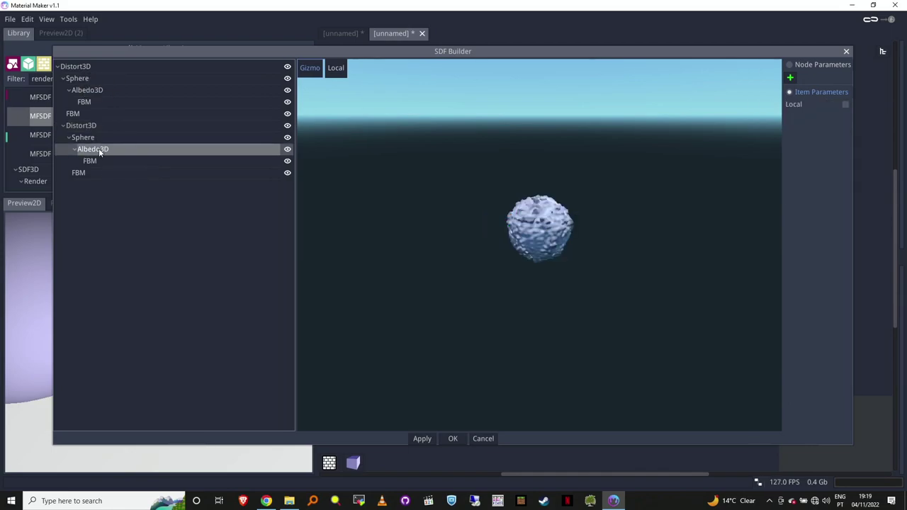
right_click(99, 150)
mouse_move(116, 162)
mouse_move(160, 169)
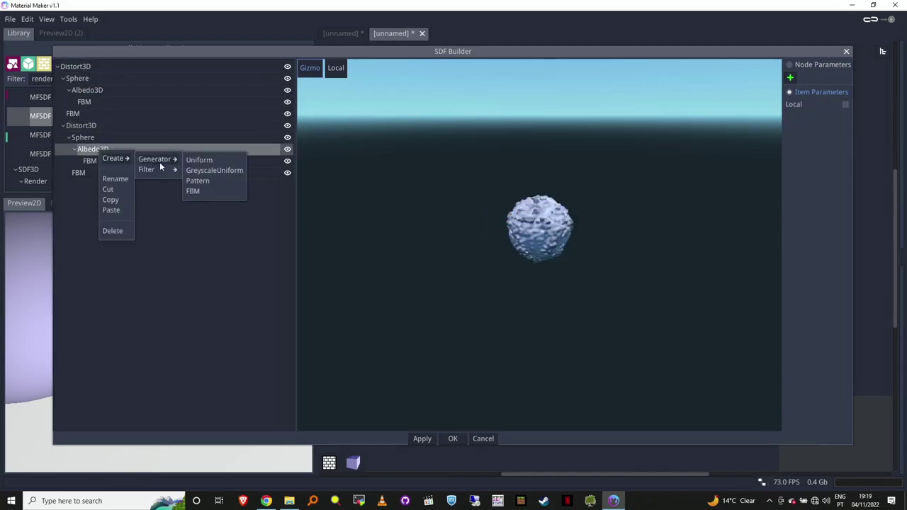
click(205, 171)
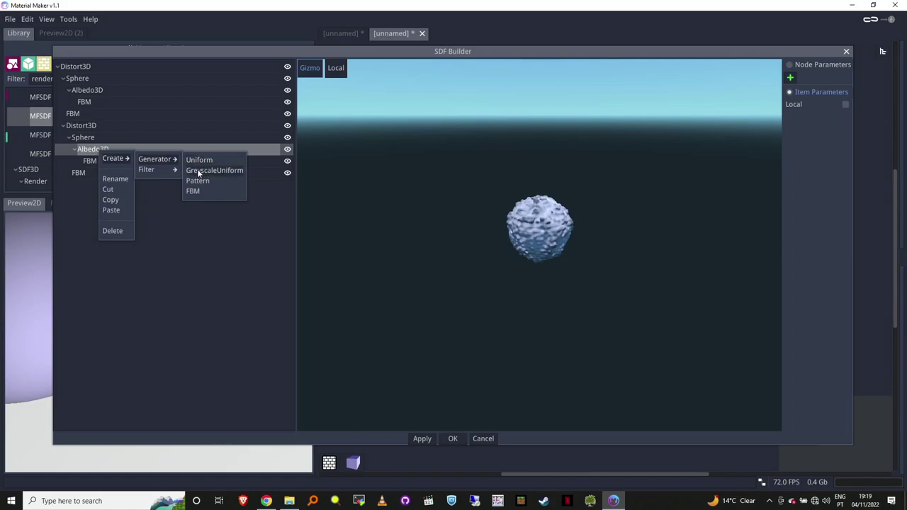
drag(108, 174, 134, 165)
click(117, 162)
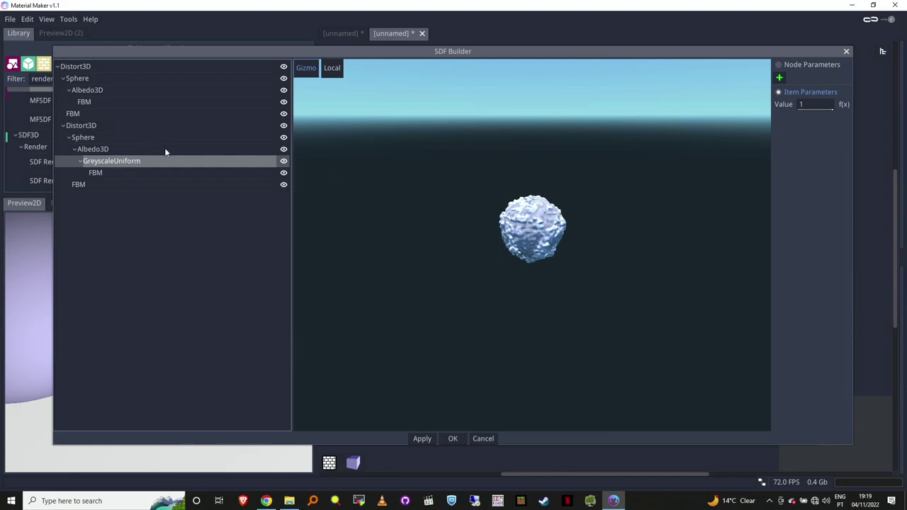
click(117, 172)
click(103, 150)
right_click(102, 151)
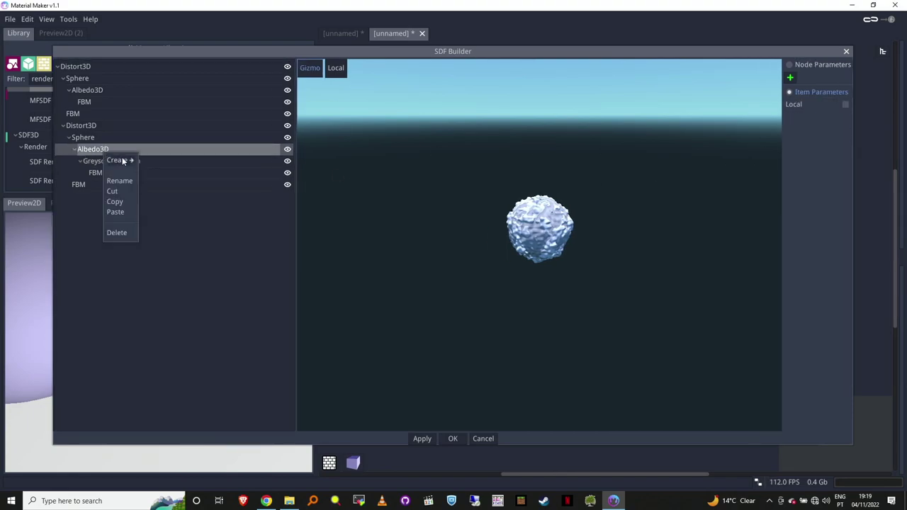
mouse_move(122, 160)
mouse_move(167, 164)
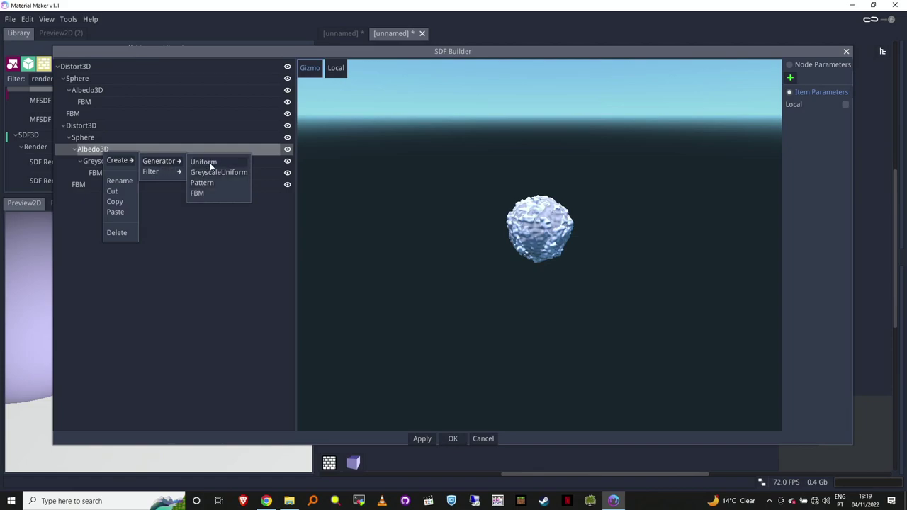
click(91, 163)
click(105, 150)
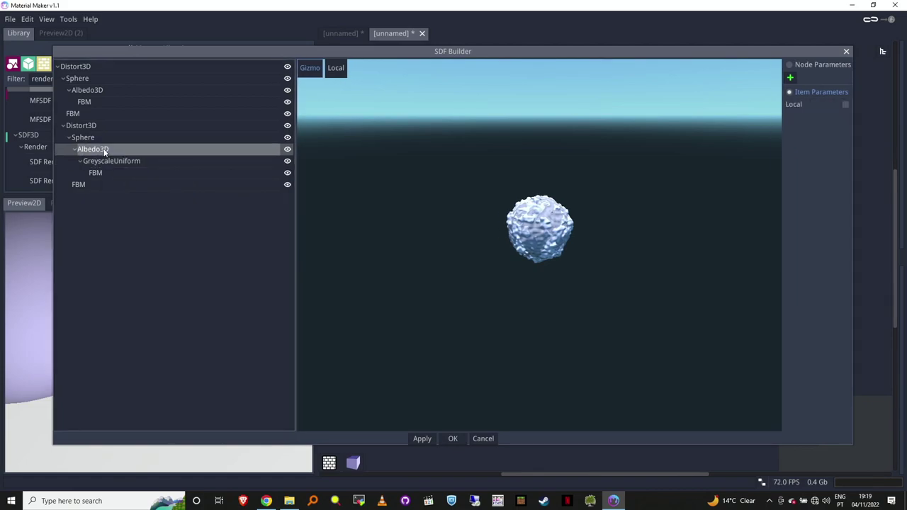
- Start creating another texture generator inside the nested Sphere's Albedo3D
right_click(105, 148)
mouse_move(122, 157)
mouse_move(165, 157)
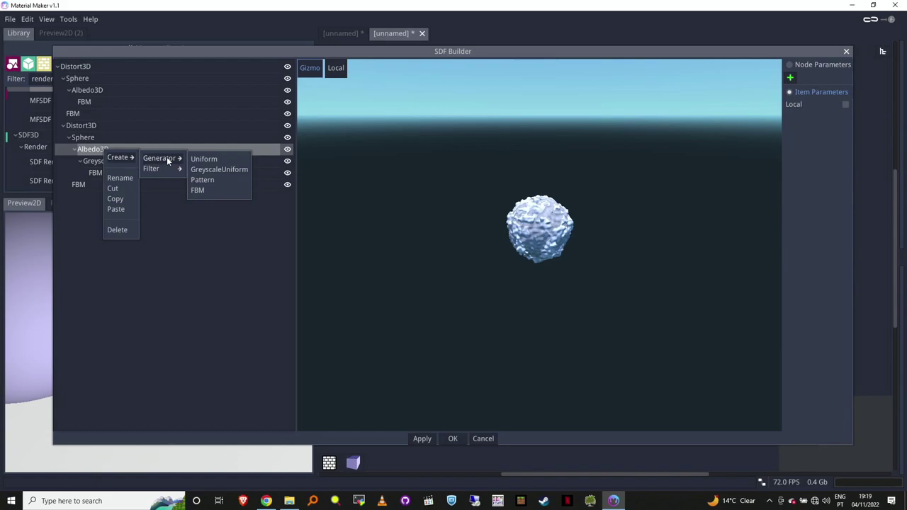
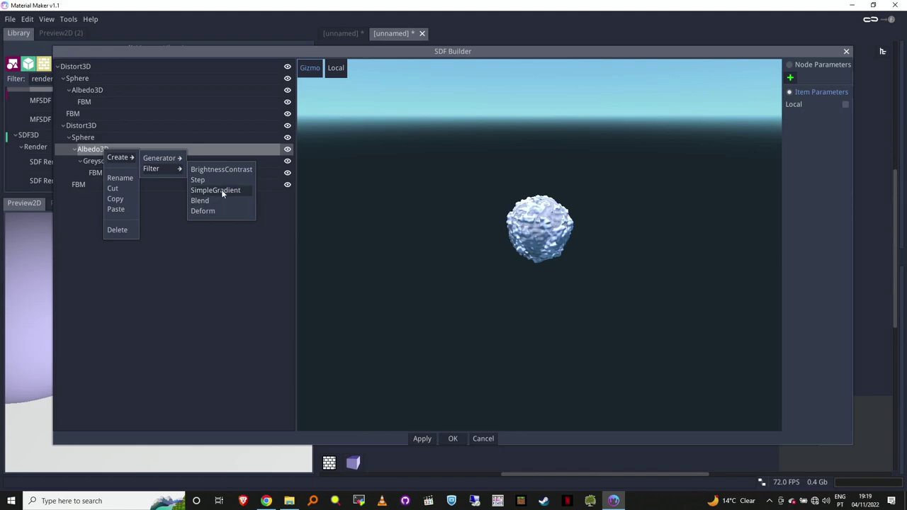
- Create a SimpleGradient filter holding the FBM in the nested Sphere's Albedo3D, and delete the GreyscaleUniform there
click(221, 190)
mouse_move(111, 186)
mouse_down()
mouse_move(102, 158)
mouse_move(122, 176)
mouse_move(106, 181)
mouse_up()
click(98, 185)
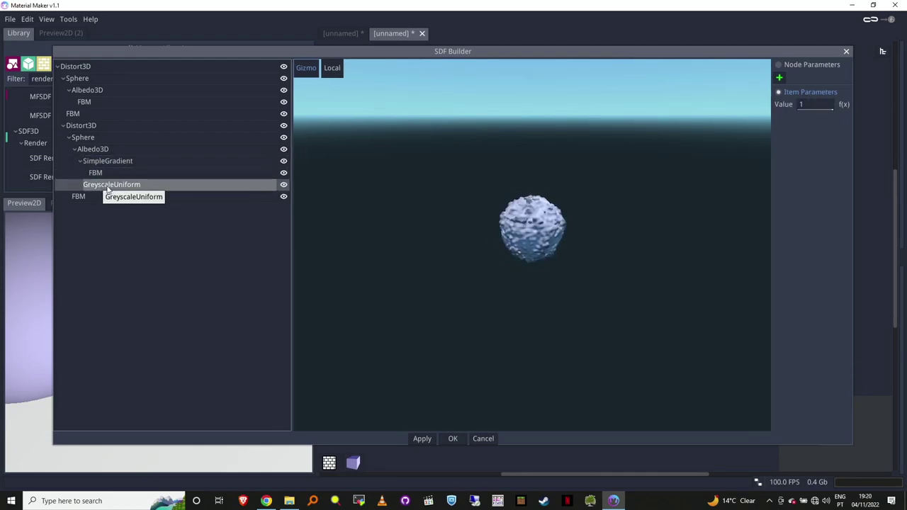
key(Delete)
- Set the SimpleGradient's Color 2 to pure red (ff0000)
click(106, 161)
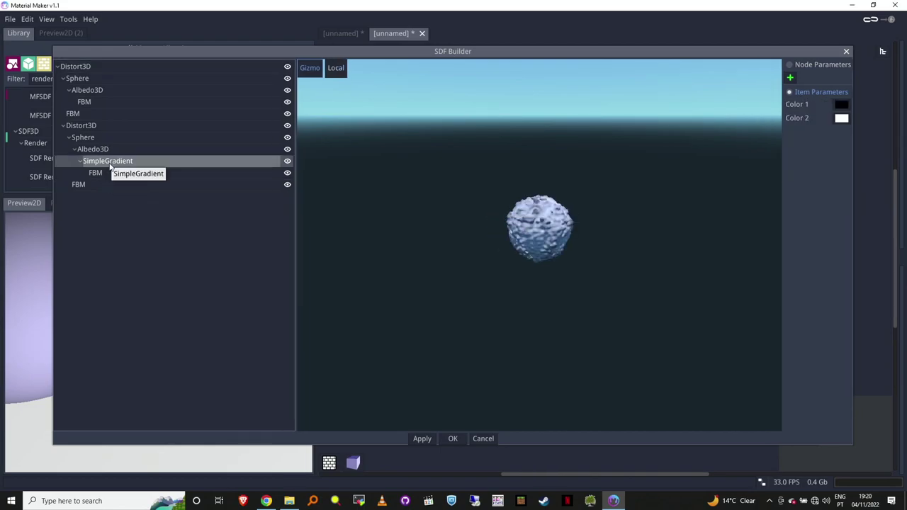
click(843, 118)
drag(783, 75, 738, 94)
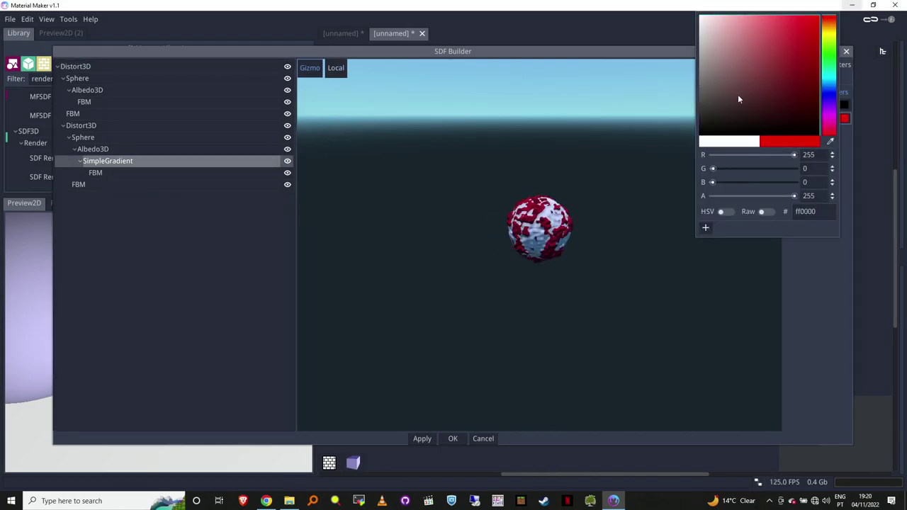
click(607, 153)
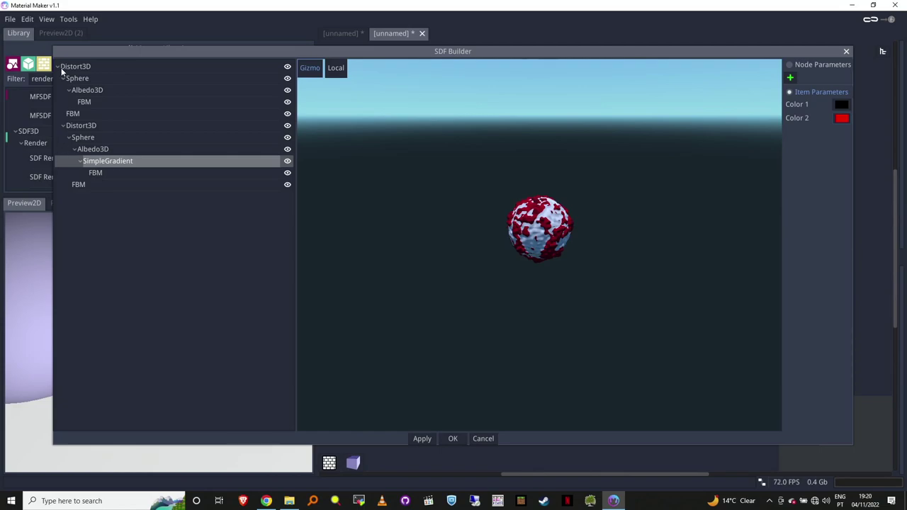
- Create a smooth Union at the root, place both Distort3D items in it, and move the white sphere off to one side
click(84, 126)
right_click(77, 248)
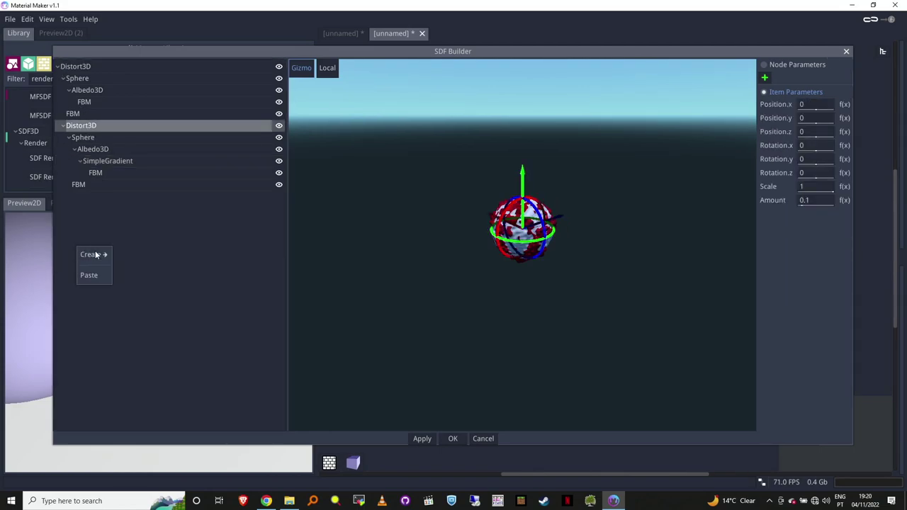
mouse_move(93, 254)
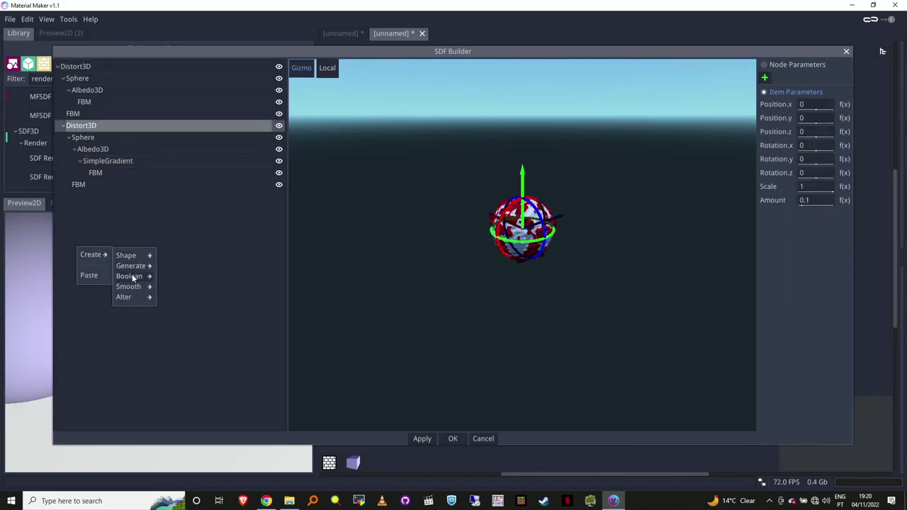
mouse_move(133, 276)
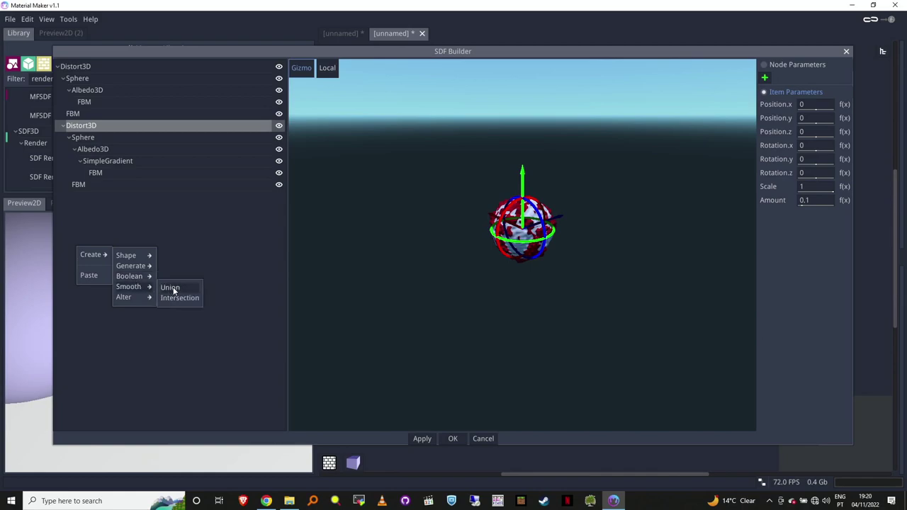
click(176, 288)
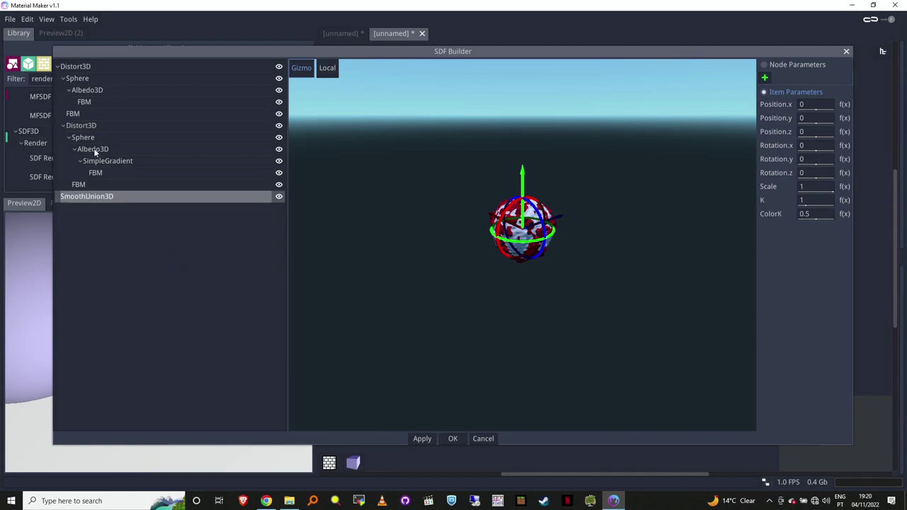
drag(81, 125, 90, 197)
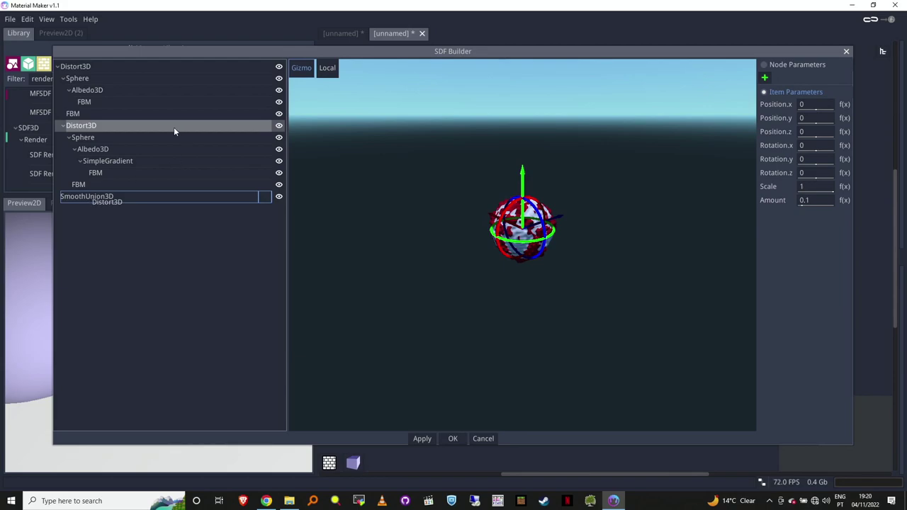
drag(78, 66, 94, 125)
drag(548, 220, 509, 231)
- Set the SmoothUnion3D's ColorK to 0.86, then apply the changes and close the SDF Builder
click(82, 67)
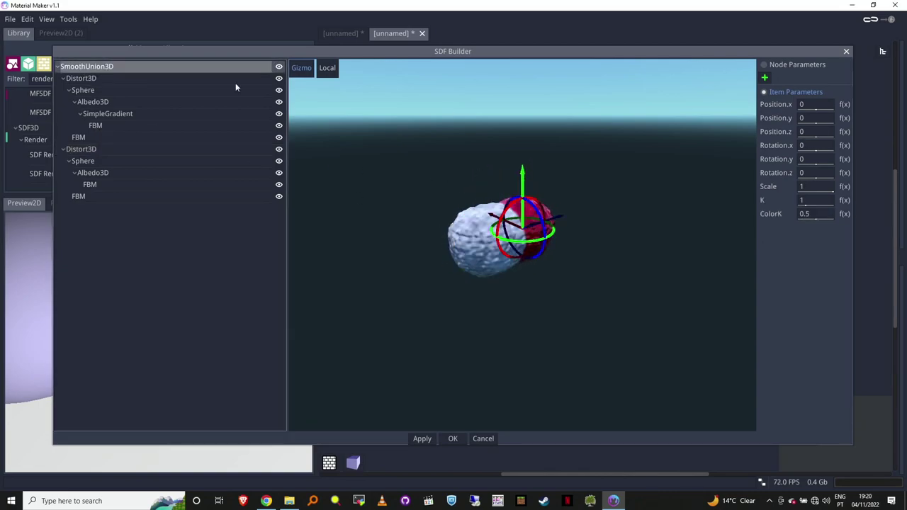
mouse_move(825, 220)
mouse_down()
mouse_move(895, 213)
mouse_move(855, 213)
mouse_up()
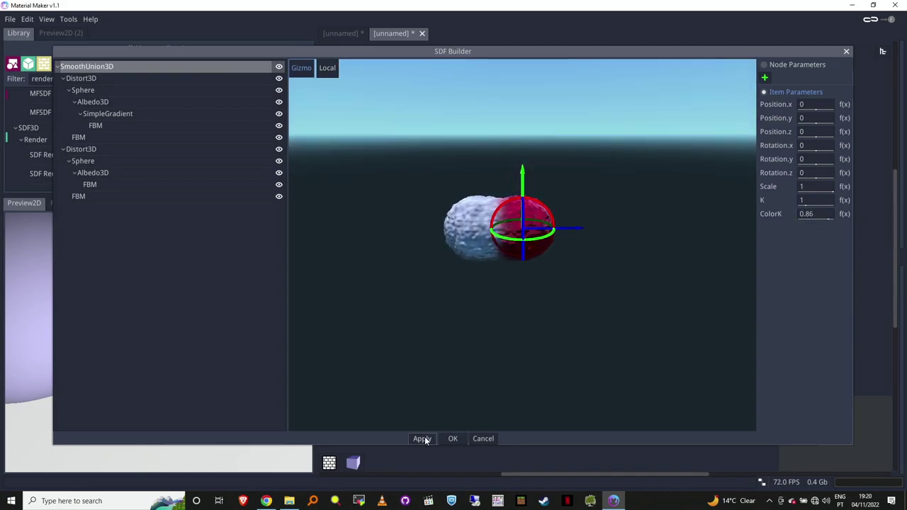
click(424, 438)
click(455, 438)
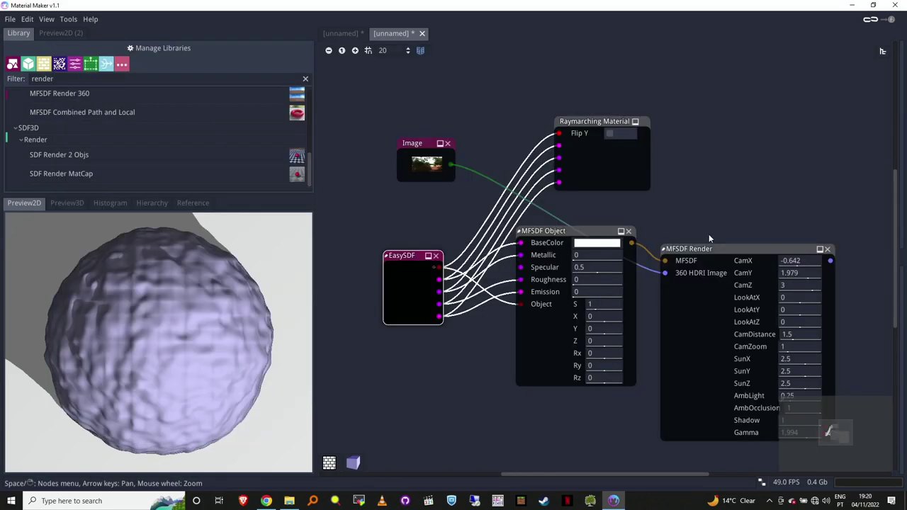
- Preview the MFSDF Render node and orbit its camera by setting CamX to 2.484 and CamY to 2.099
drag(714, 246, 724, 232)
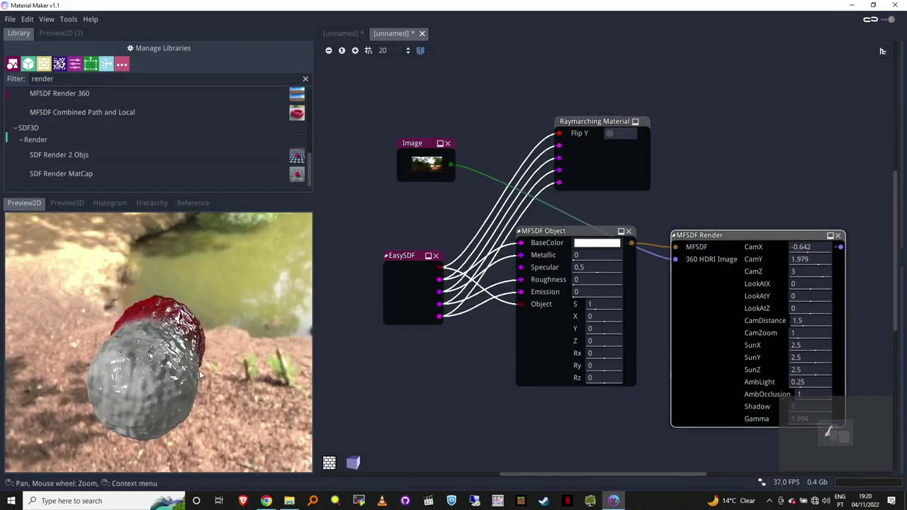
drag(818, 246, 856, 273)
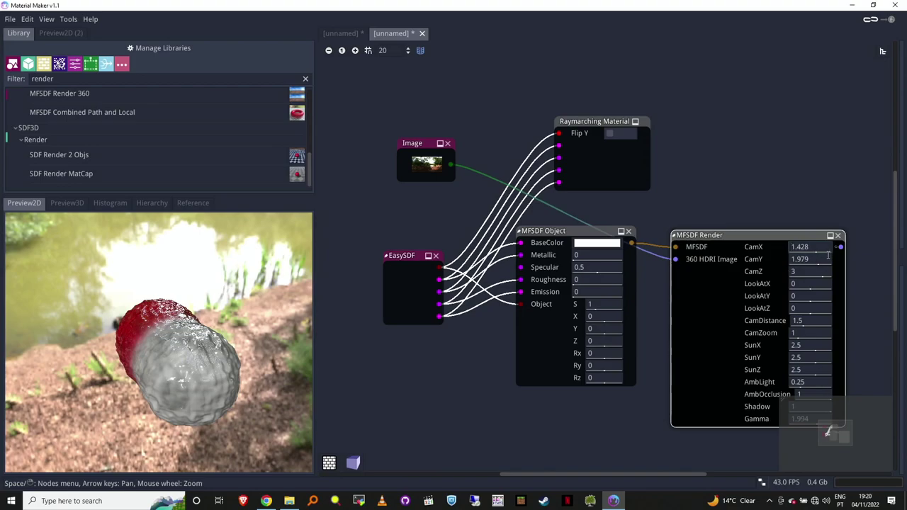
mouse_move(810, 264)
mouse_down()
mouse_move(780, 265)
mouse_move(814, 259)
mouse_move(752, 248)
mouse_move(821, 249)
mouse_up()
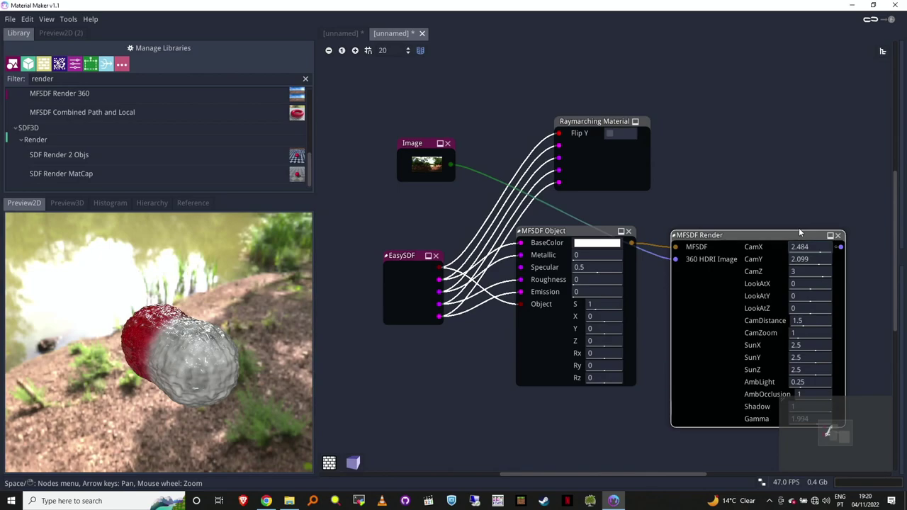
- Delete the Image, EasySDF and MFSDF Object nodes, and move the Raymarching Material node above the MFSDF Render node
drag(352, 65, 631, 391)
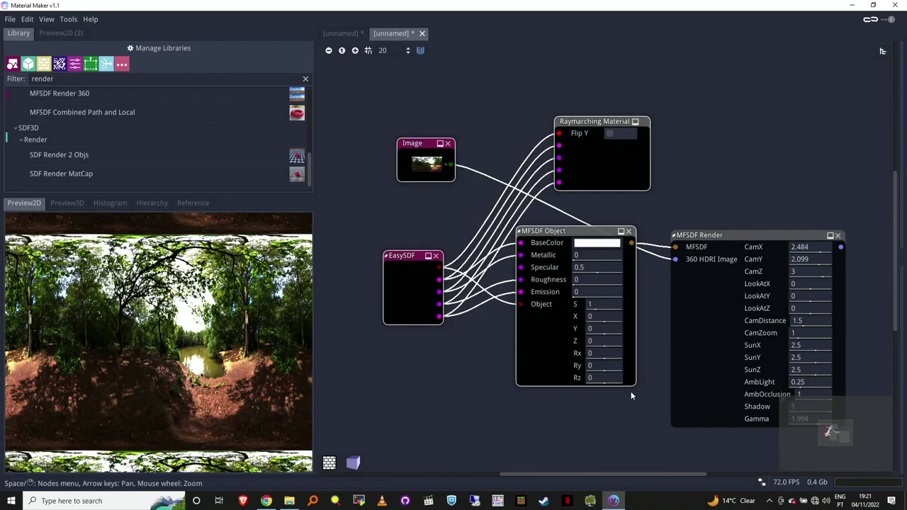
key(Delete)
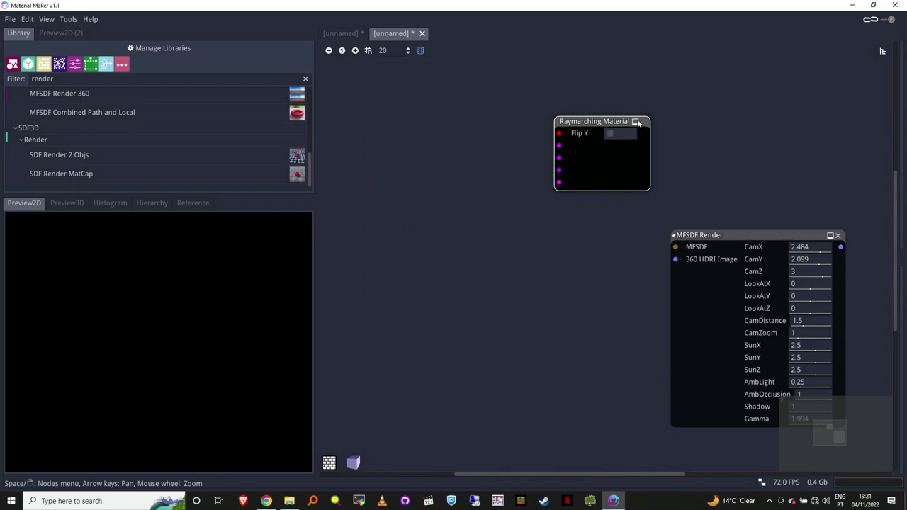
drag(607, 122, 799, 107)
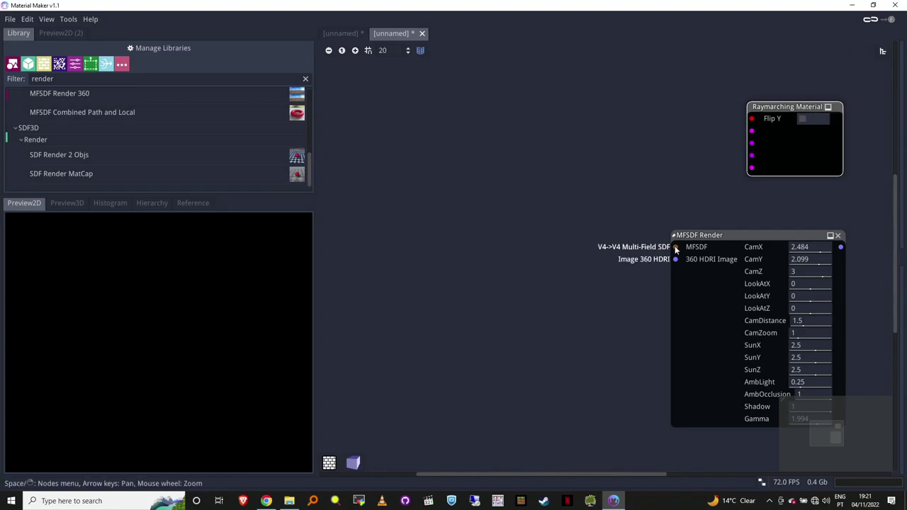
- Add an MFSDF Object node connected to the MFSDF Render's MFSDF input and preview the render
drag(675, 247, 595, 210)
click(626, 245)
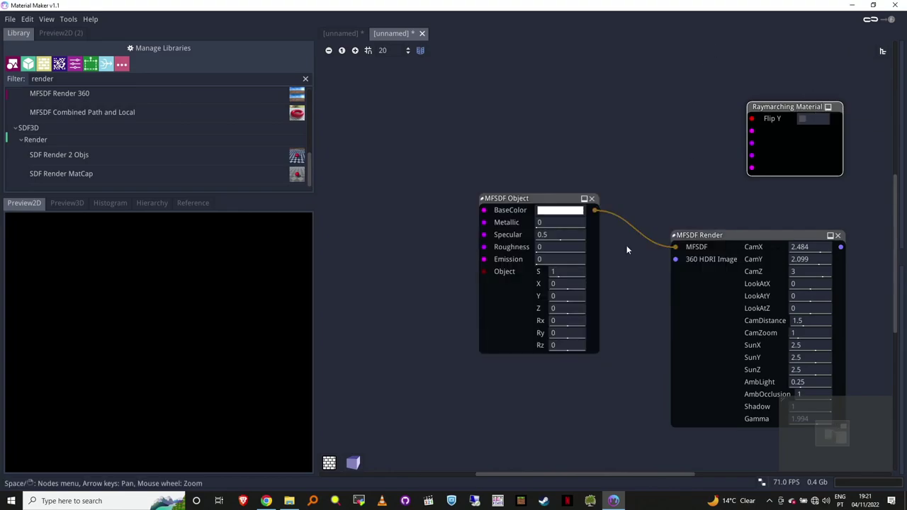
drag(734, 235, 757, 220)
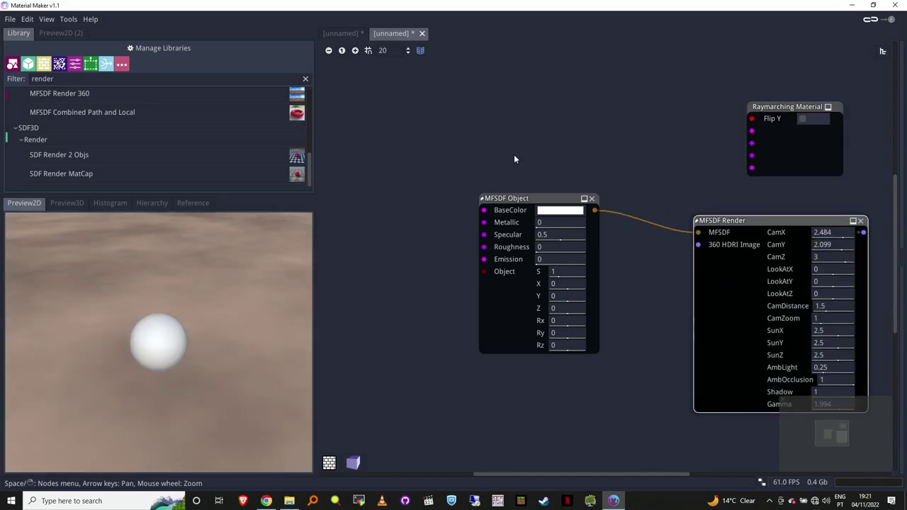
- Choose the Extend view mode for the 2D preview and reposition the MFSDF Render node beside the MFSDF Object
middle_drag(514, 155, 561, 167)
right_click(149, 272)
mouse_move(189, 289)
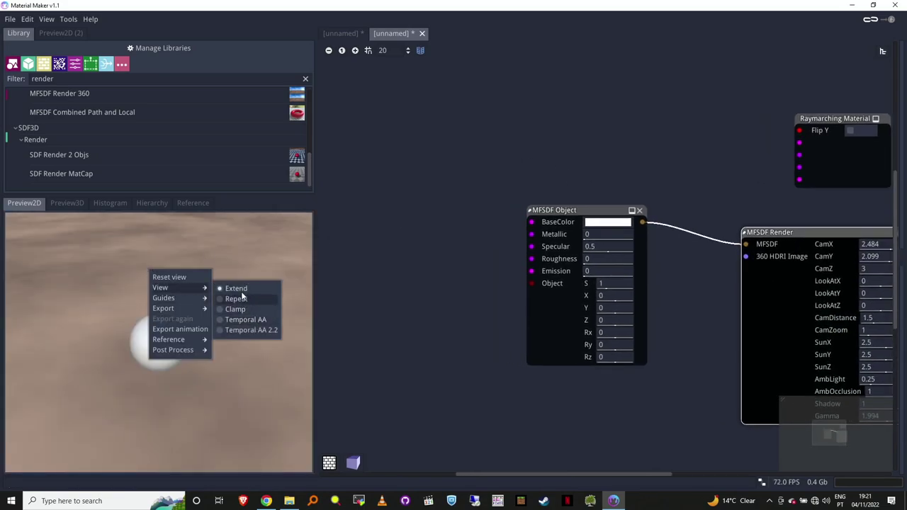
click(238, 289)
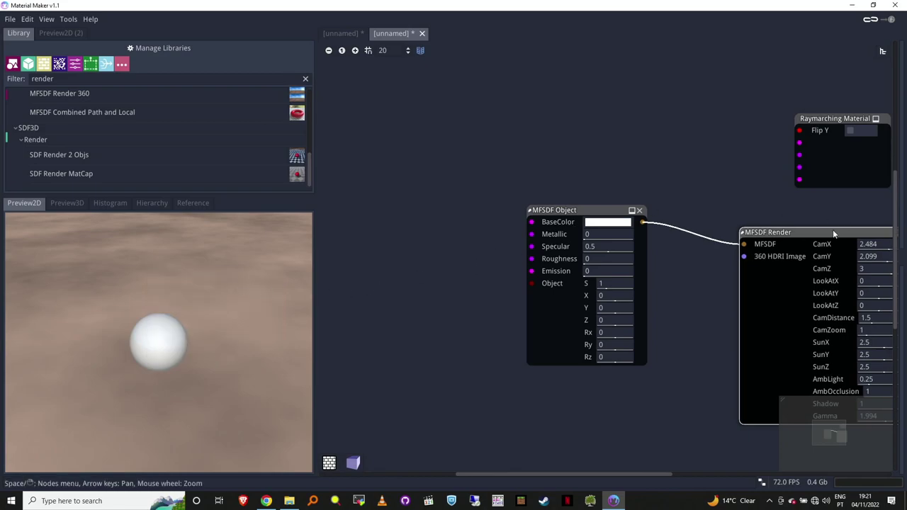
drag(833, 231, 820, 214)
right_click(214, 299)
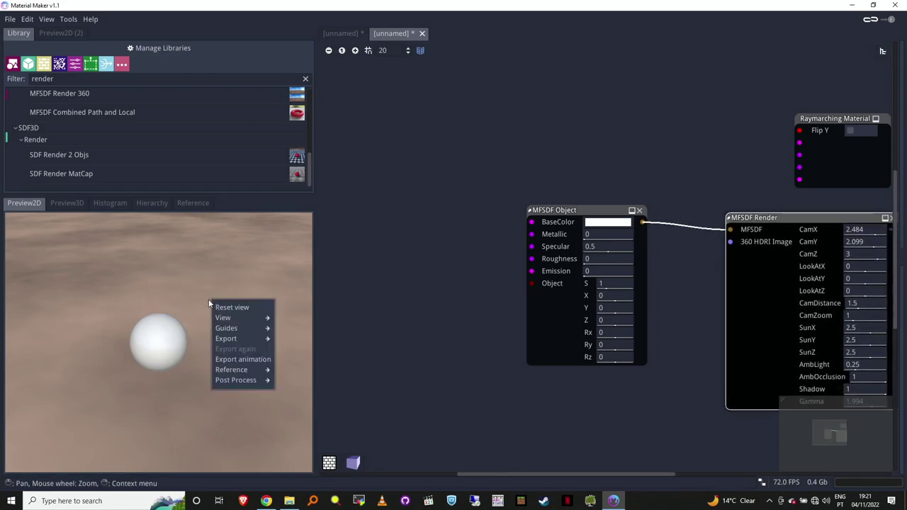
click(208, 299)
right_click(219, 303)
mouse_move(273, 324)
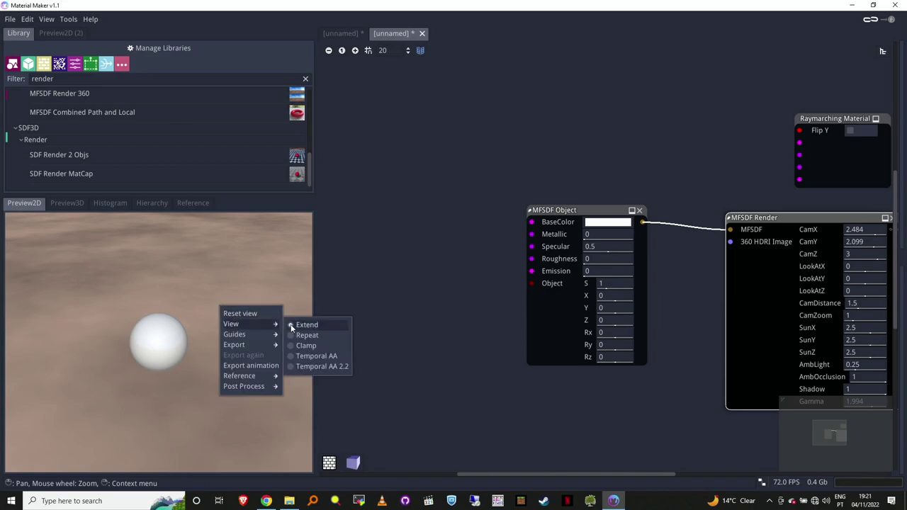
click(301, 325)
mouse_move(862, 245)
mouse_down()
mouse_move(838, 243)
mouse_move(863, 243)
mouse_up()
middle_drag(433, 192, 505, 221)
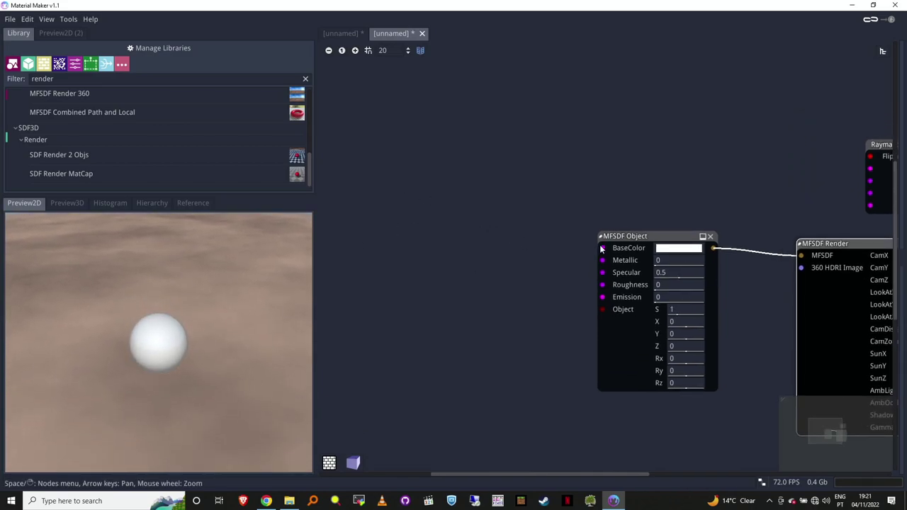
right_click(416, 181)
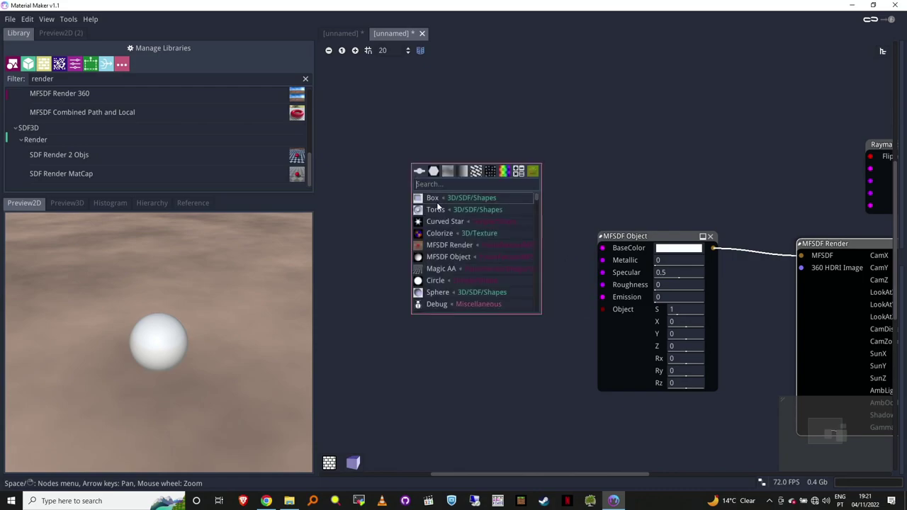
click(434, 198)
drag(433, 176, 399, 209)
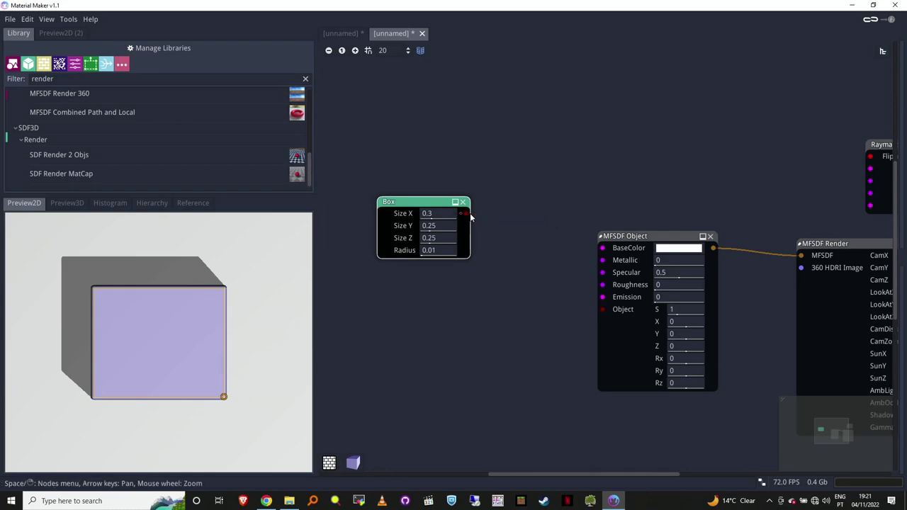
click(463, 202)
- Duplicate the MFSDF Object node and place the two objects one above the other
drag(668, 242, 571, 313)
drag(637, 132, 698, 273)
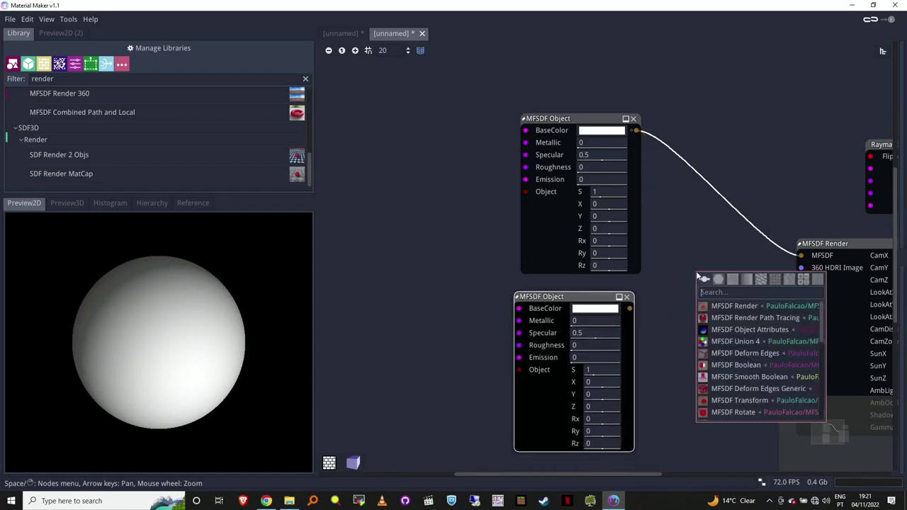
text(uni)
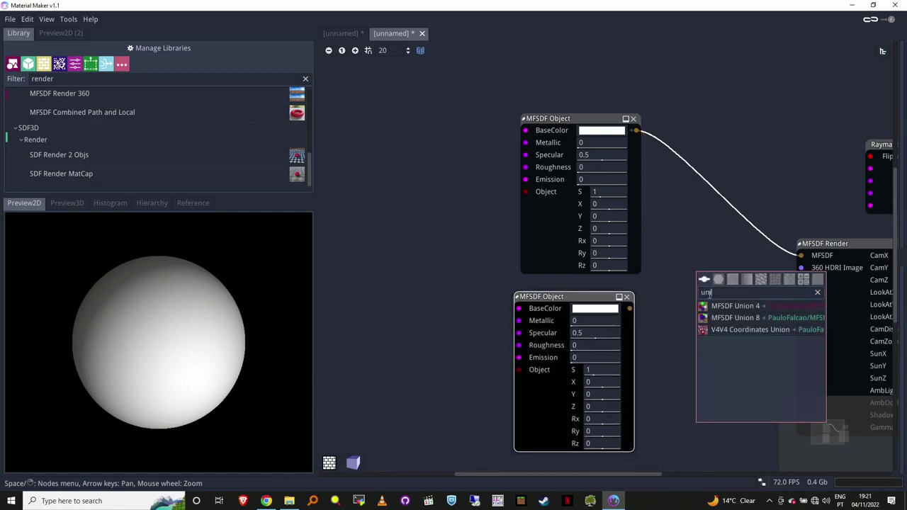
click(722, 306)
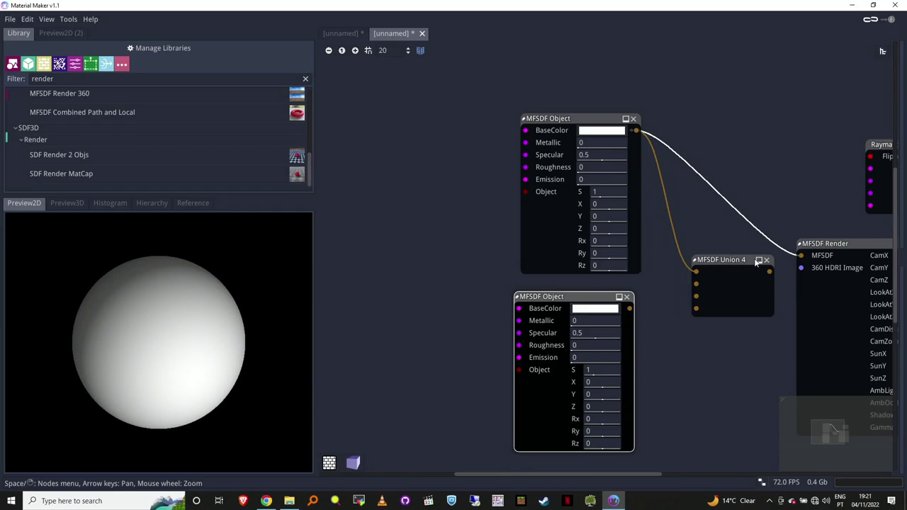
click(765, 260)
- Combine both MFSDF Objects in an MFSDF Smooth Boolean node, feed it into the MFSDF Render, and preview the render
drag(637, 131, 694, 208)
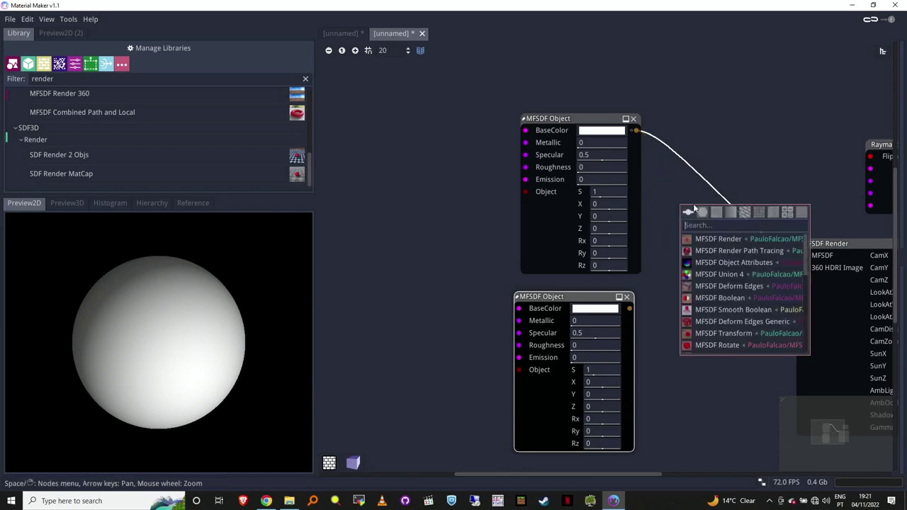
text(smo)
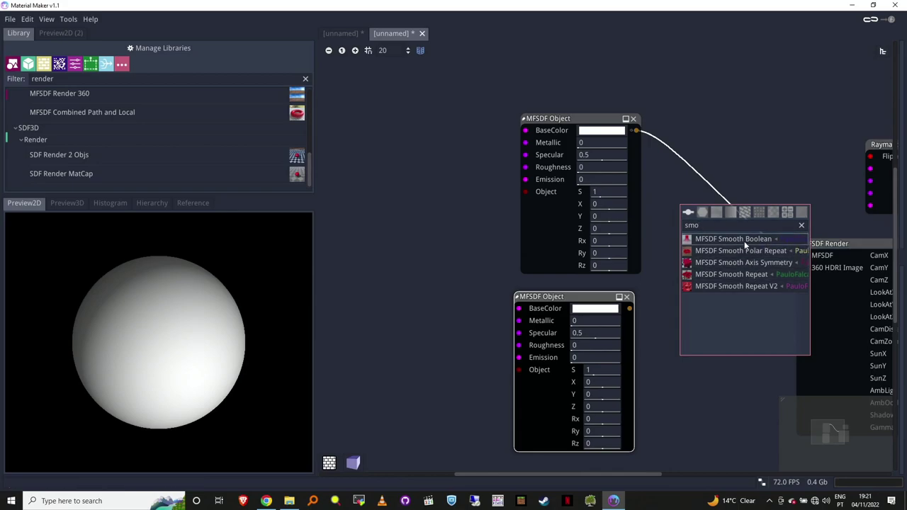
click(701, 238)
drag(629, 308, 680, 216)
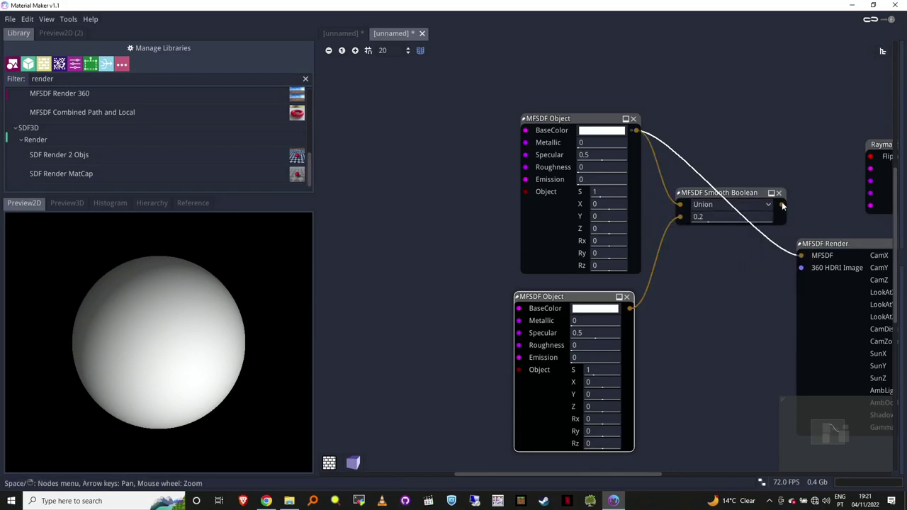
drag(781, 204, 802, 256)
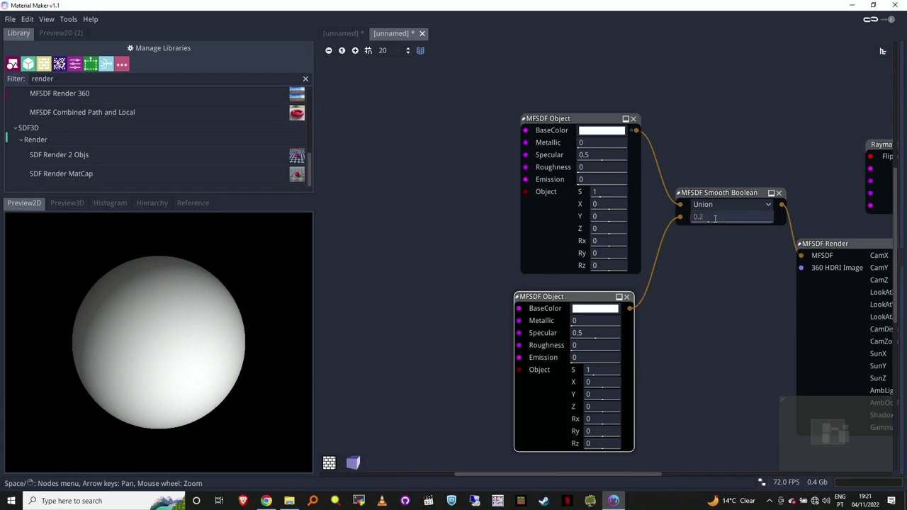
click(848, 243)
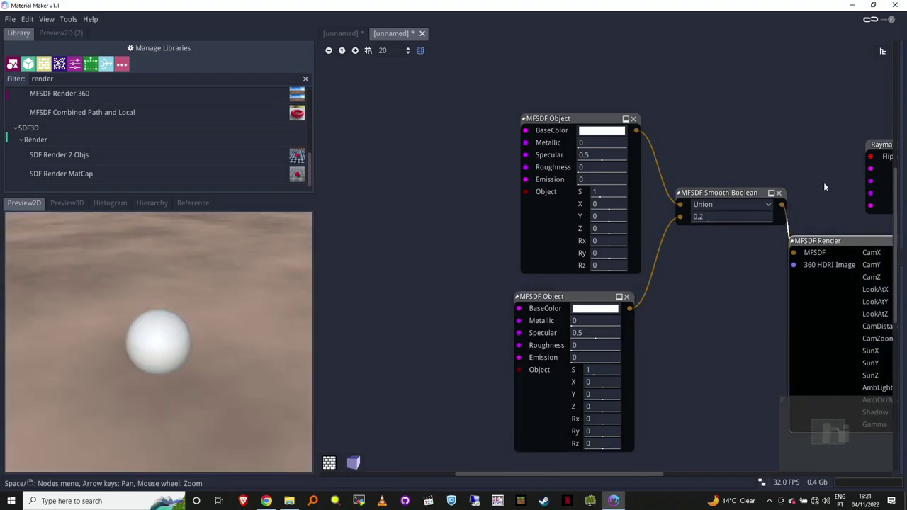
- Add a separate Box node feeding the Object input of each of the two MFSDF Objects
middle_drag(823, 183, 684, 198)
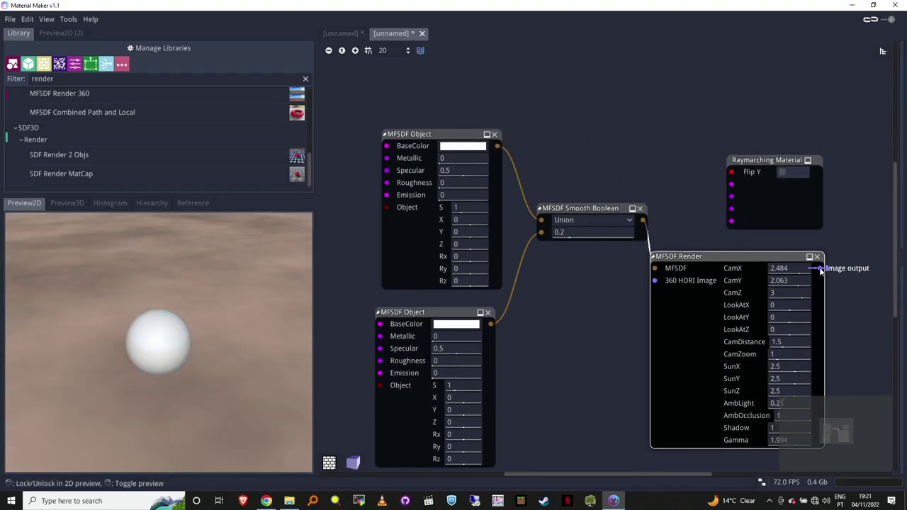
middle_drag(613, 195, 680, 164)
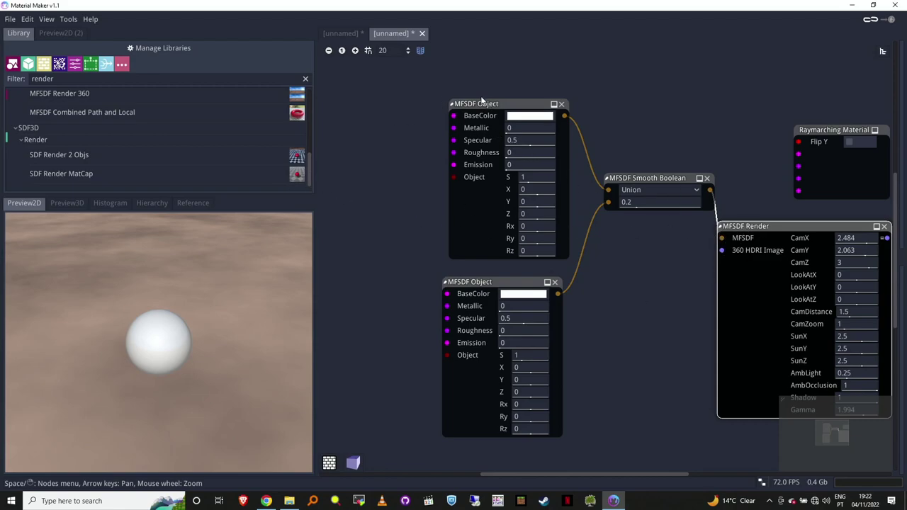
mouse_move(474, 106)
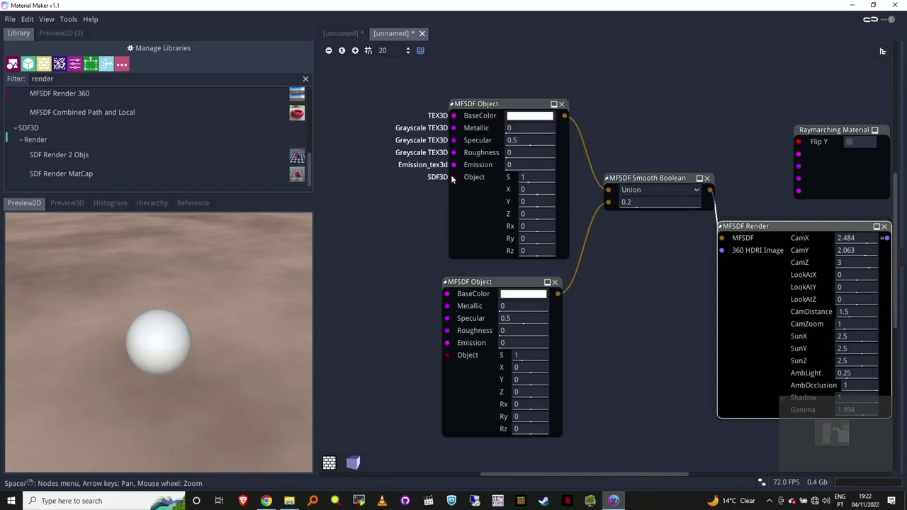
middle_drag(348, 243, 456, 255)
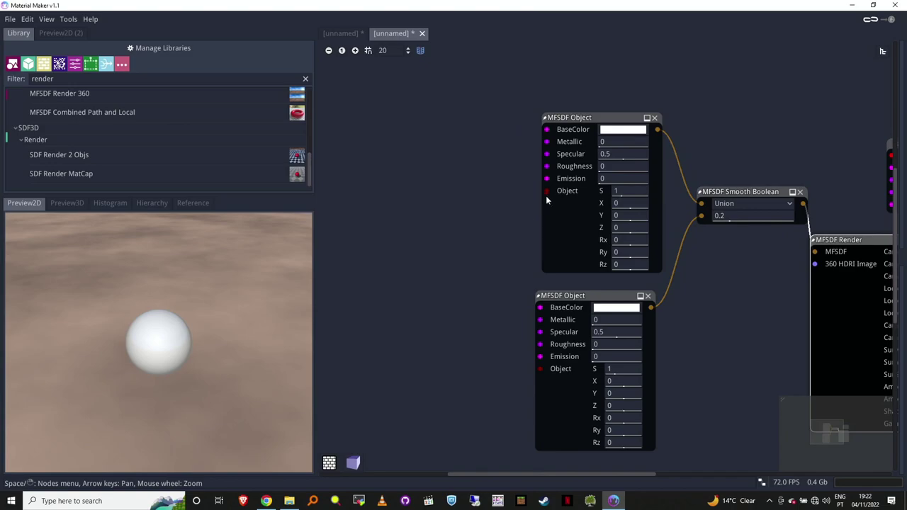
drag(545, 191, 462, 201)
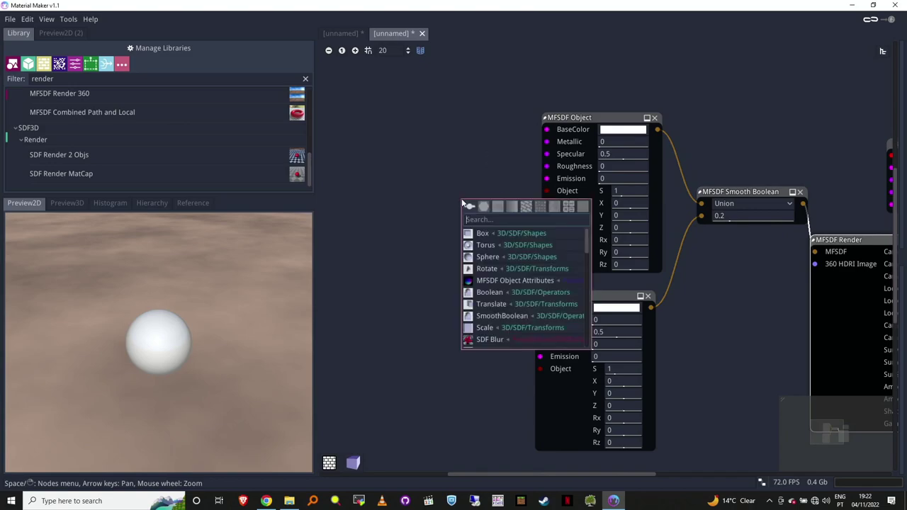
click(489, 234)
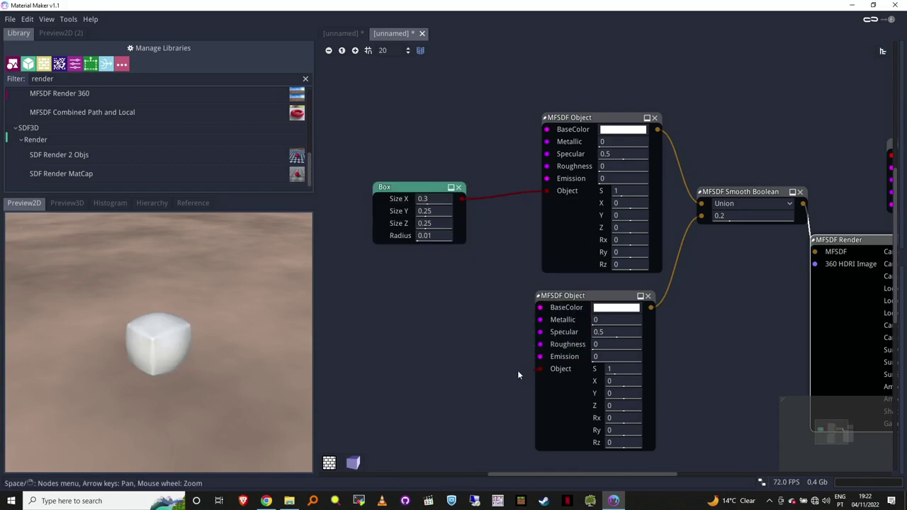
drag(445, 361, 446, 361)
click(475, 377)
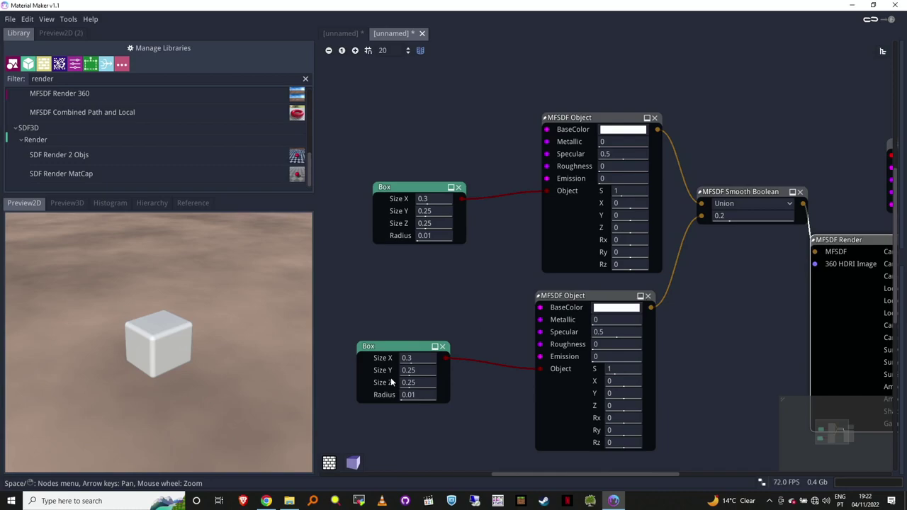
- Set the upper box's Size Y to 1, the lower box's Size X and Z to 1, and the lower MFSDF Object's Y to -0.761
drag(415, 359, 496, 378)
drag(420, 211, 517, 224)
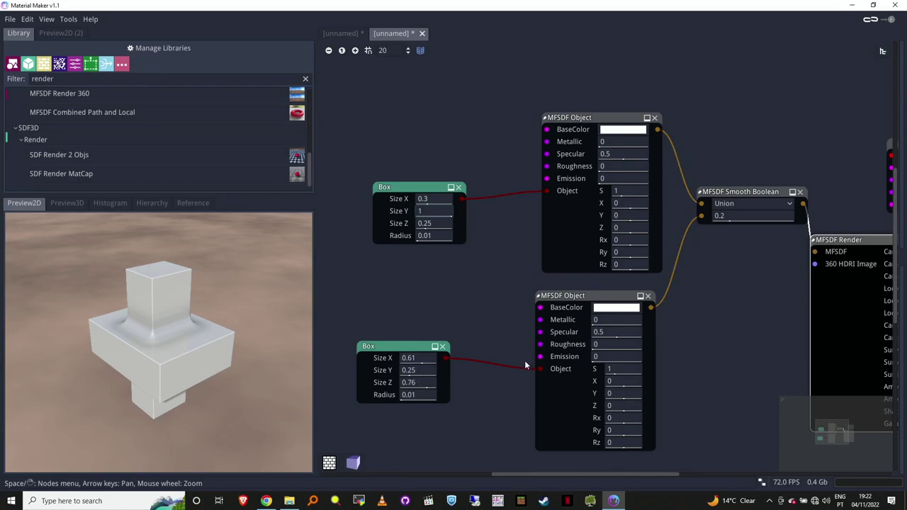
drag(615, 391, 629, 409)
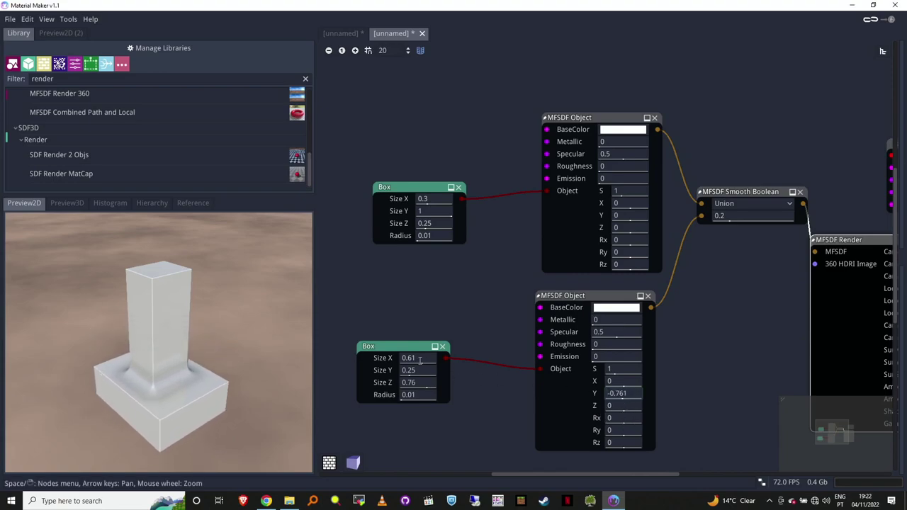
drag(420, 358, 478, 388)
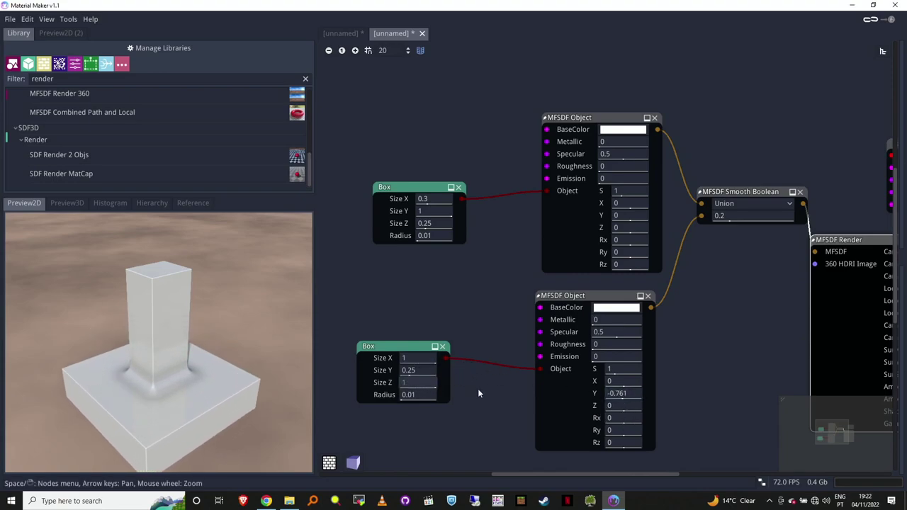
- Color the upper MFSDF Object's BaseColor red and set the MFSDF Smooth Boolean's smoothness to 0.47
click(639, 129)
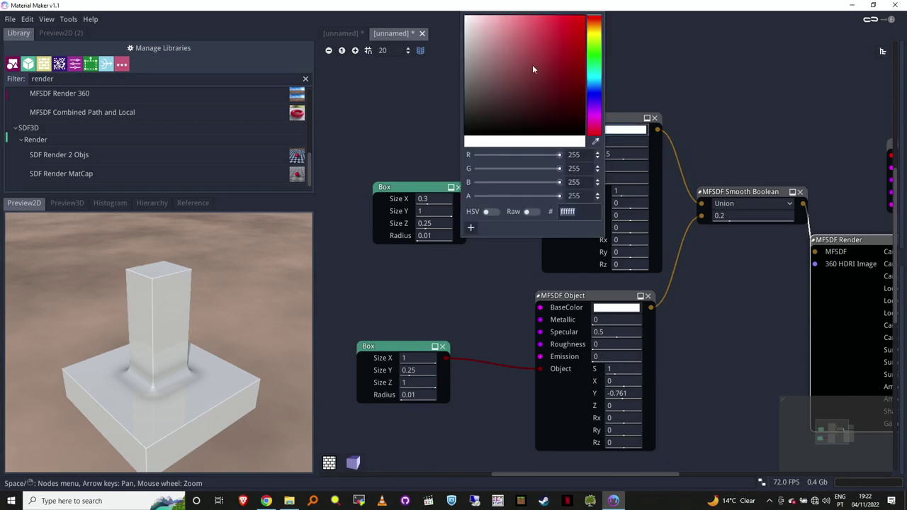
drag(534, 69, 652, 4)
click(413, 118)
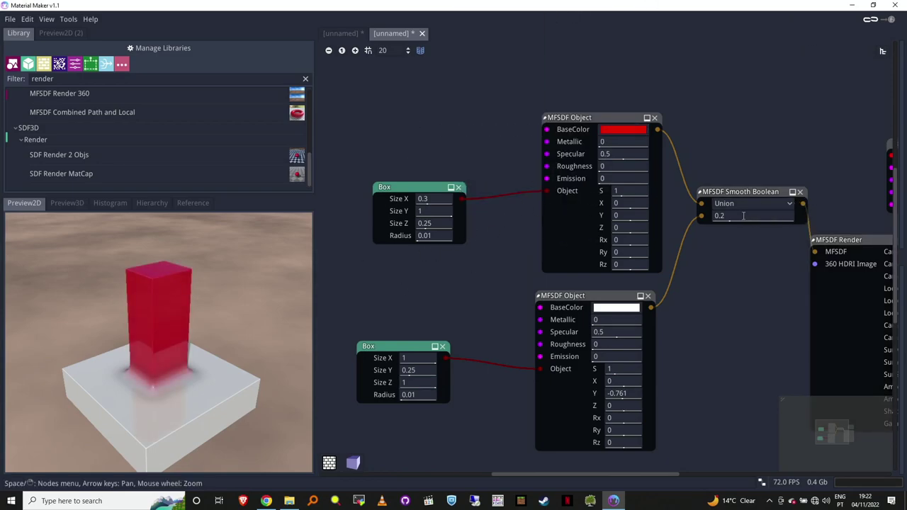
drag(735, 214, 781, 259)
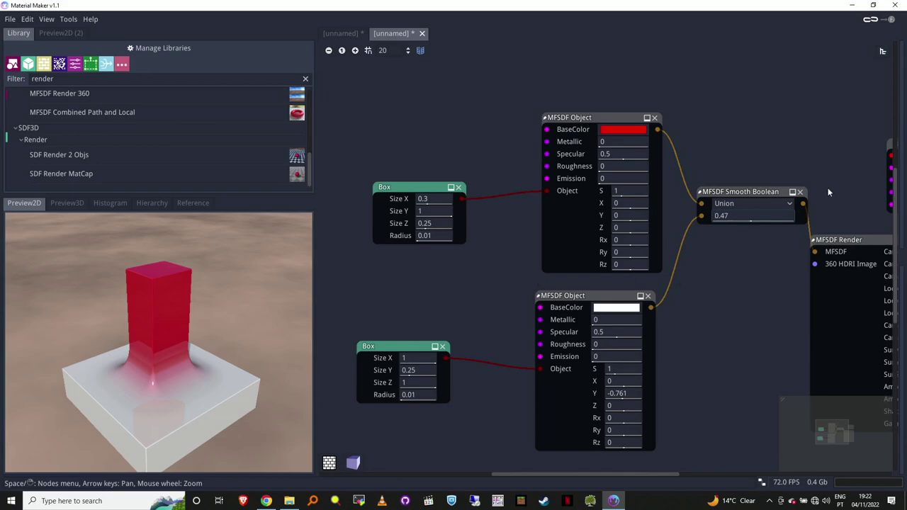
- Try the MFSDF Smooth Boolean in Subtraction mode, reduce its smoothness to 0.1, and try Intersection mode
click(751, 203)
click(743, 228)
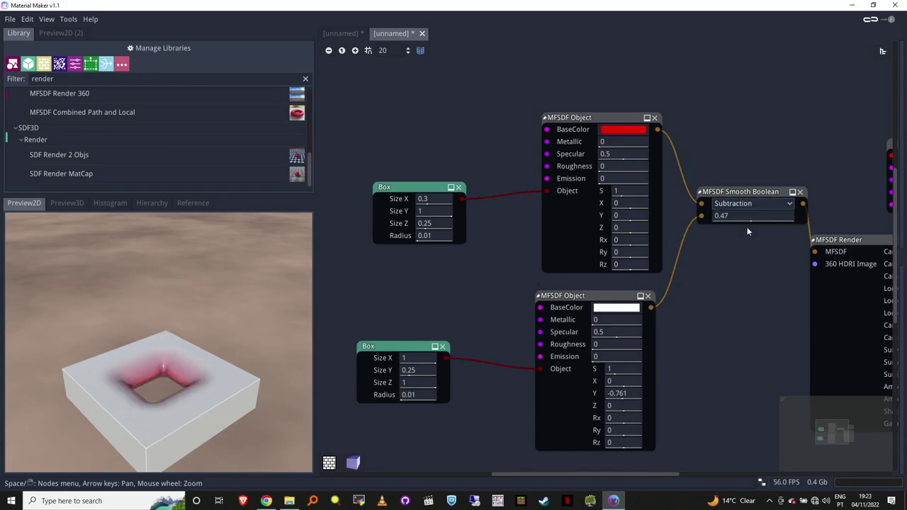
drag(769, 222, 712, 227)
click(735, 204)
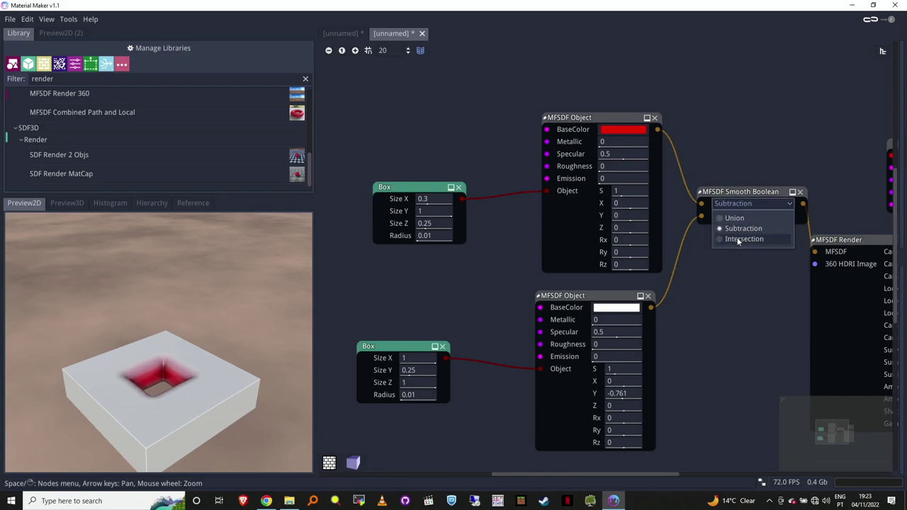
click(740, 240)
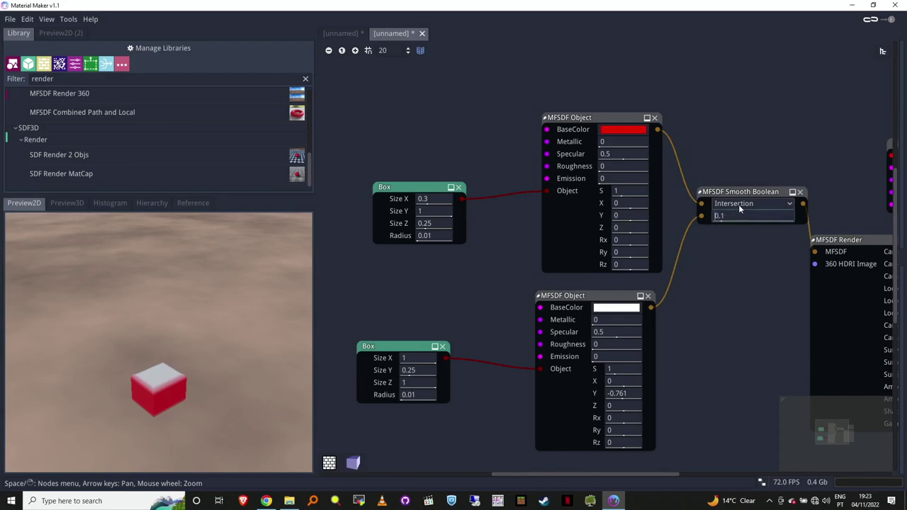
- Set the MFSDF Smooth Boolean to Union with smoothness 0.466 and frame the two blended boxes closer in the preview
click(738, 204)
click(735, 219)
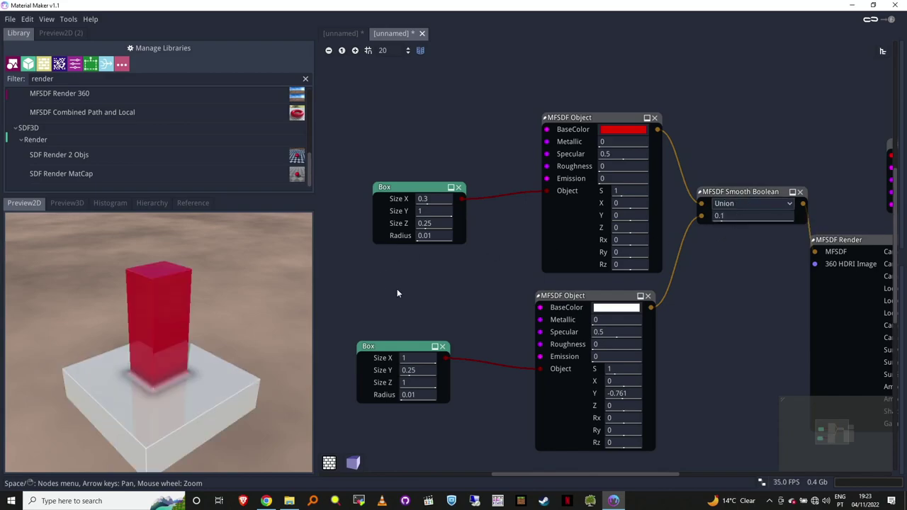
drag(785, 222, 814, 227)
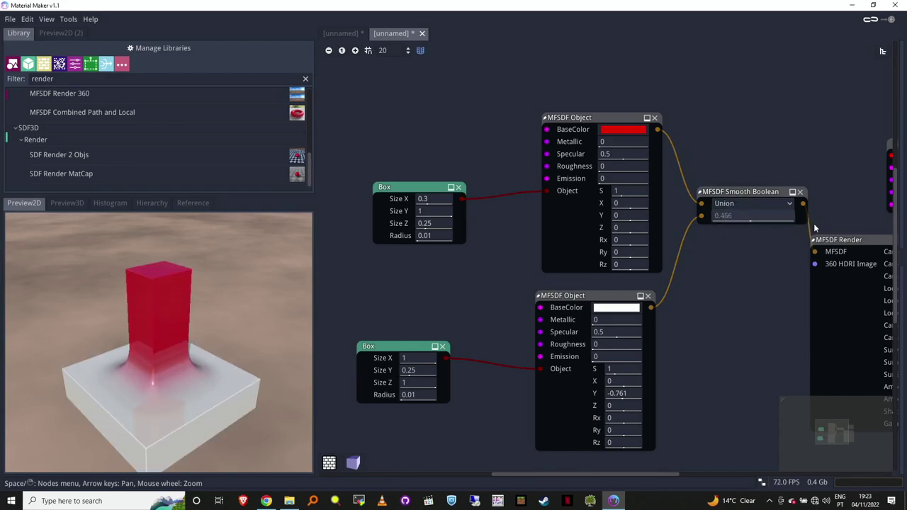
middle_drag(235, 438, 233, 430)
scroll(233, 430, up, 1)
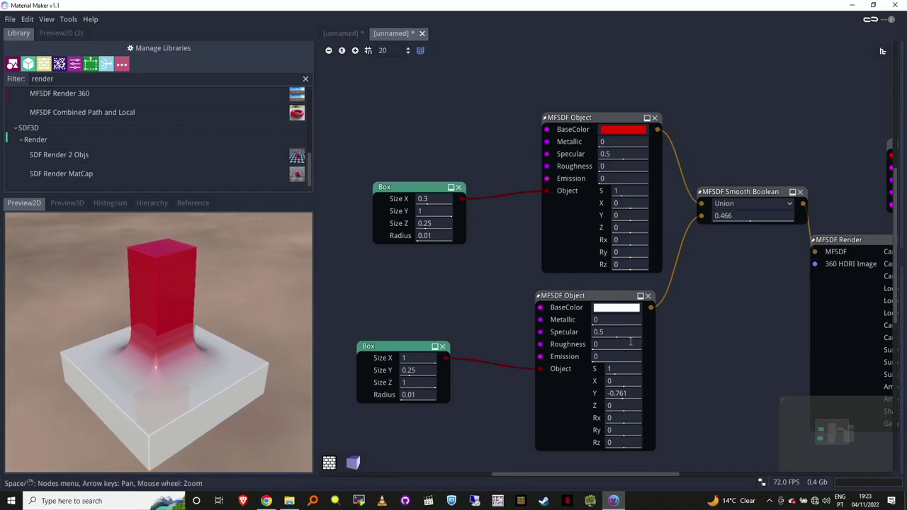
- Replace the MFSDF Smooth Boolean with an MFSDF Advanced Boolean, wiring both MFSDF Objects into it and its output into the MFSDF Render
middle_drag(696, 313, 503, 320)
drag(749, 260, 755, 281)
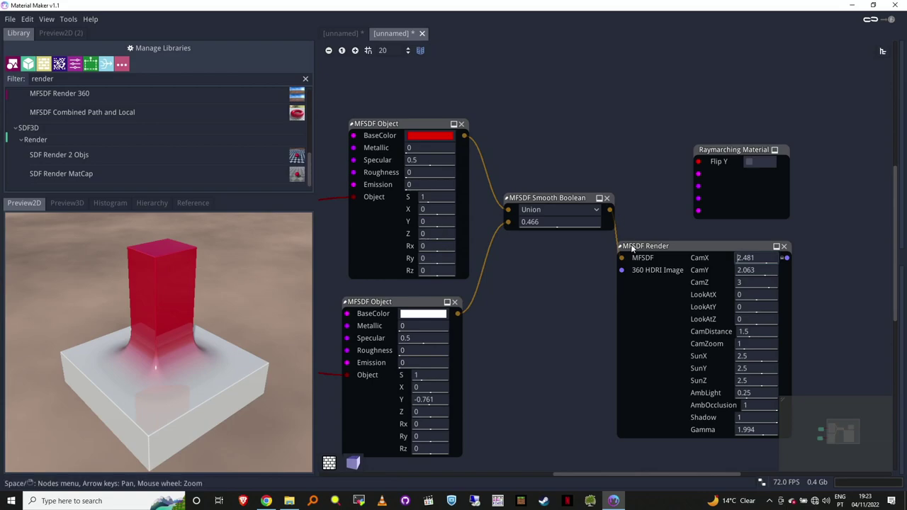
middle_drag(658, 212, 707, 222)
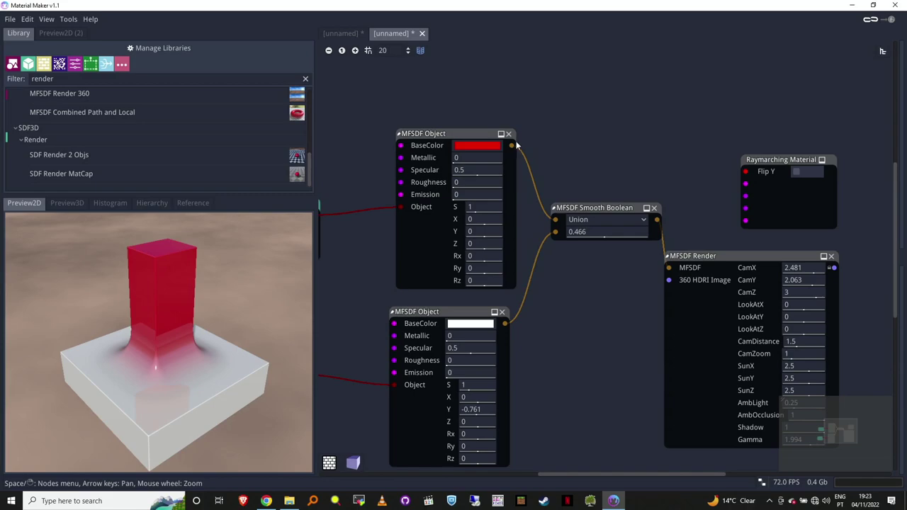
drag(515, 144, 575, 138)
text(adva)
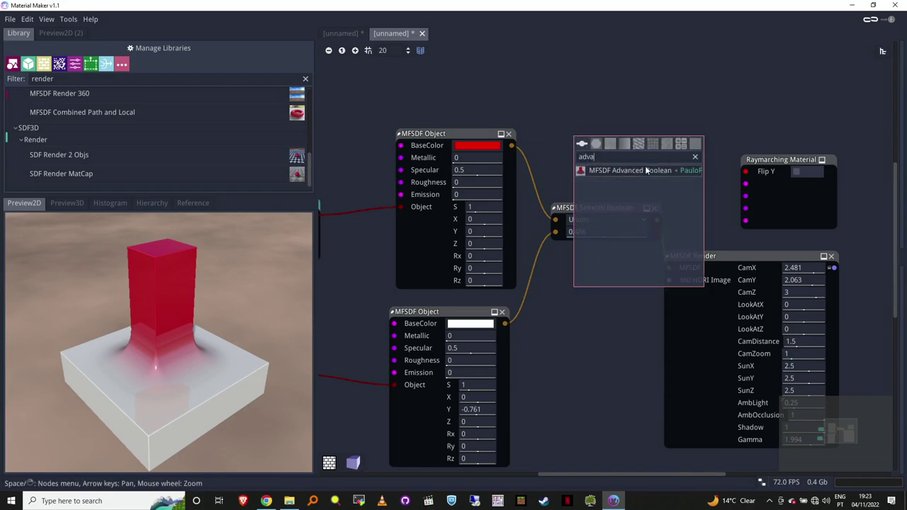
click(638, 170)
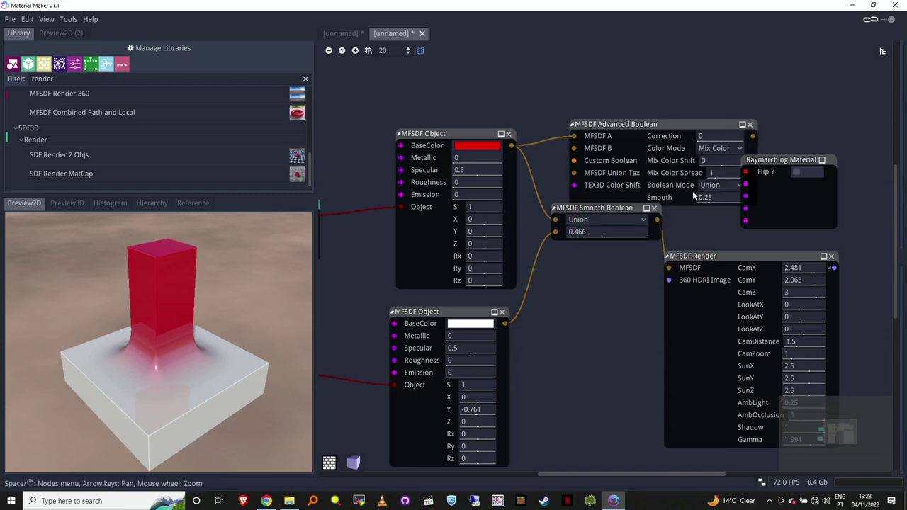
click(653, 208)
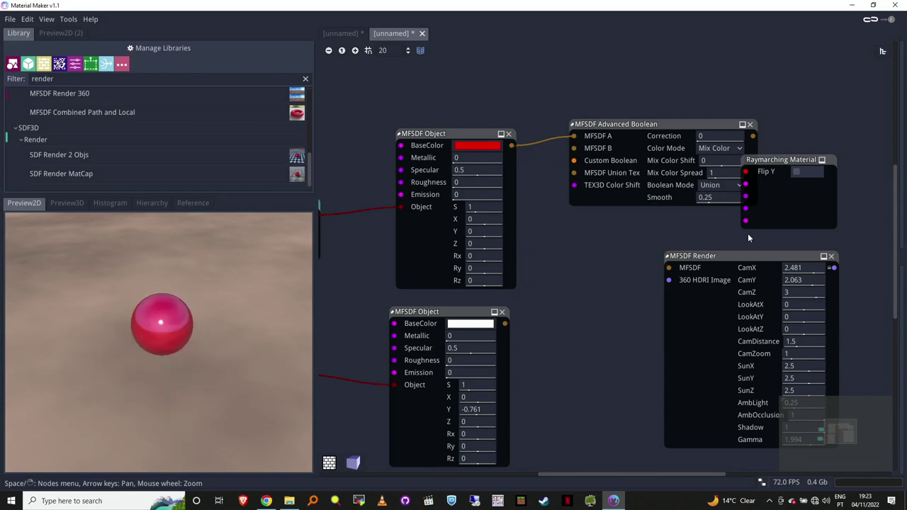
drag(752, 136, 668, 272)
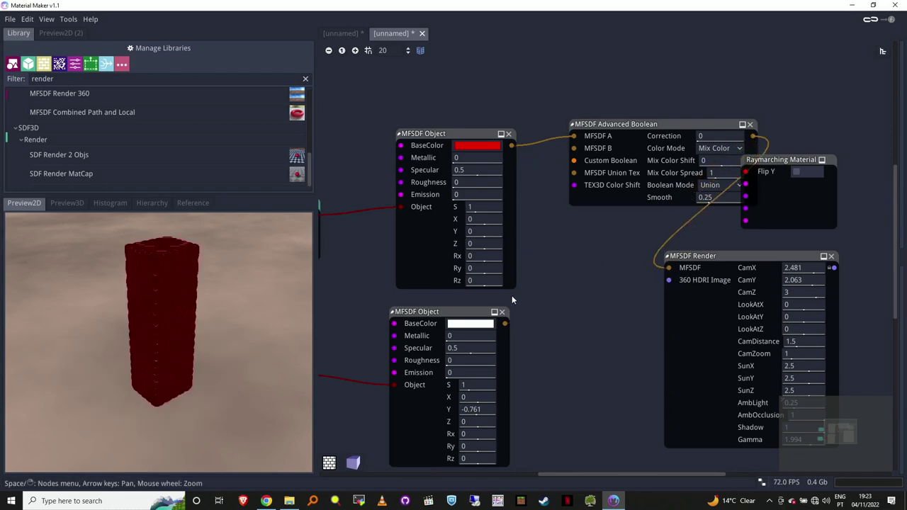
drag(504, 323, 573, 149)
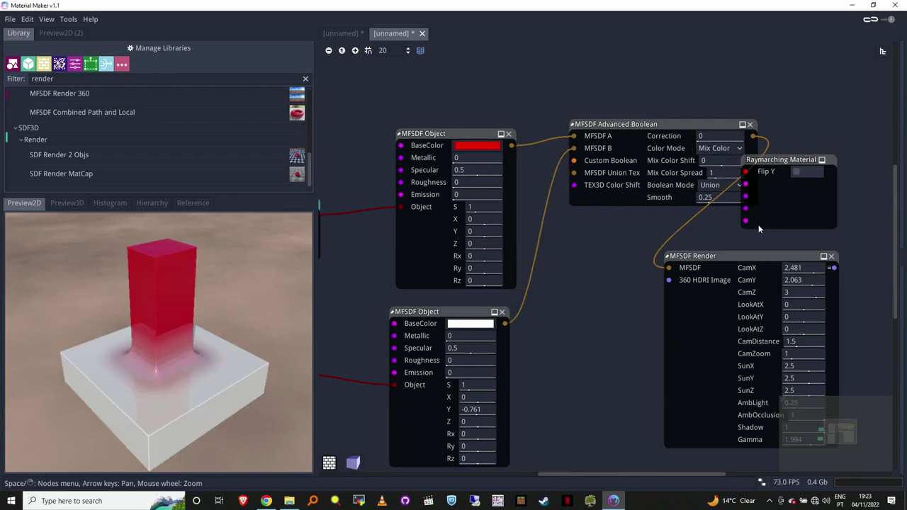
- Set the Advanced Boolean's Mix Color Shift to 0.03, Mix Color Spread to 0.621 and Smooth to 0.402, and move the Raymarching Material and MFSDF Render nodes clear
drag(716, 163, 757, 202)
drag(795, 162, 888, 162)
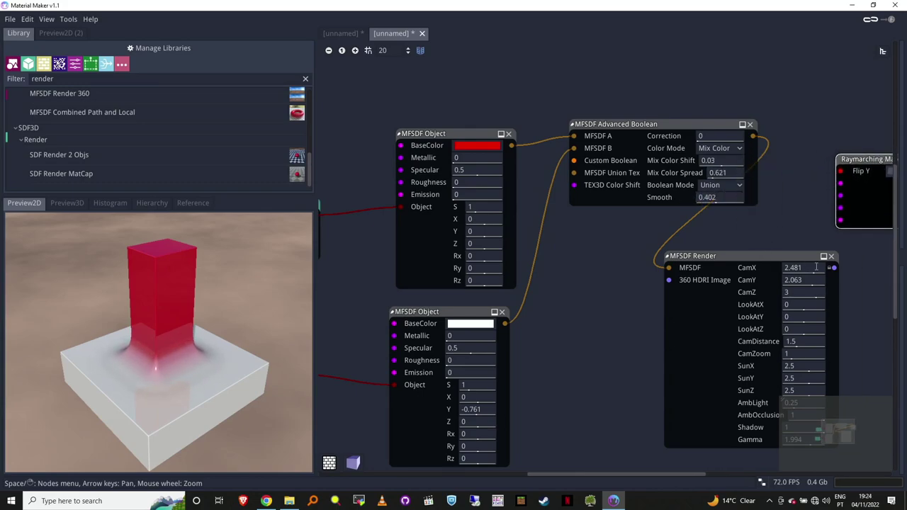
drag(780, 257, 855, 263)
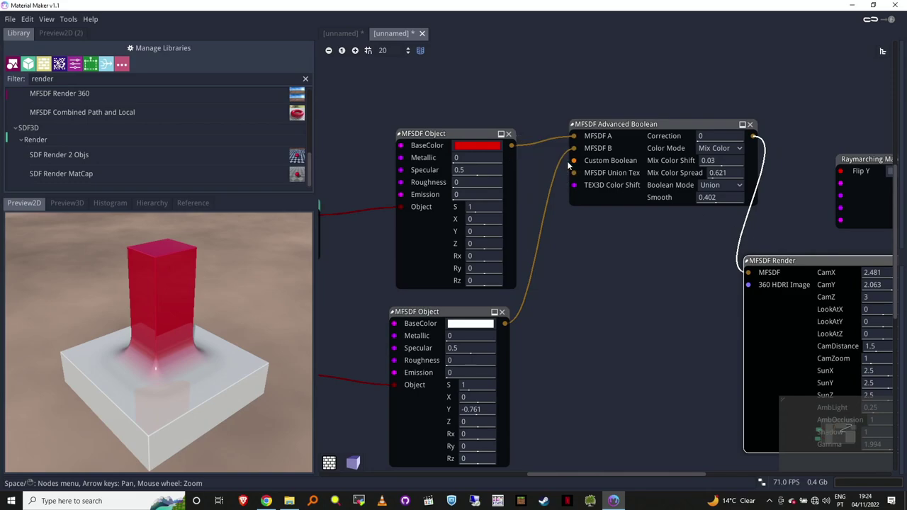
middle_drag(586, 174, 653, 203)
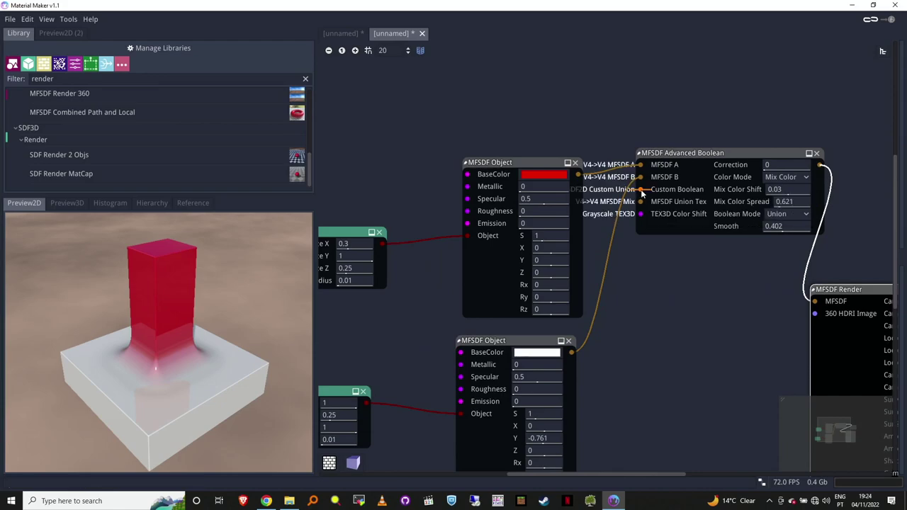
drag(641, 190, 438, 112)
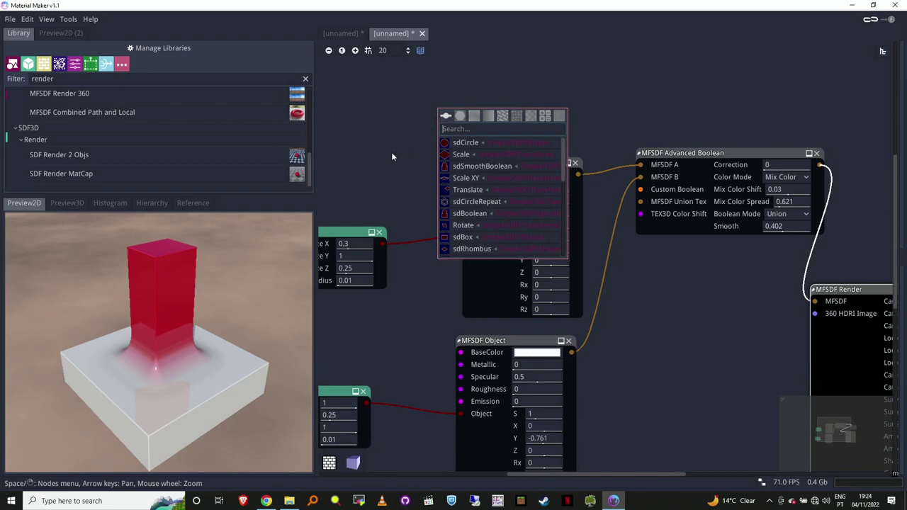
middle_drag(391, 151, 492, 198)
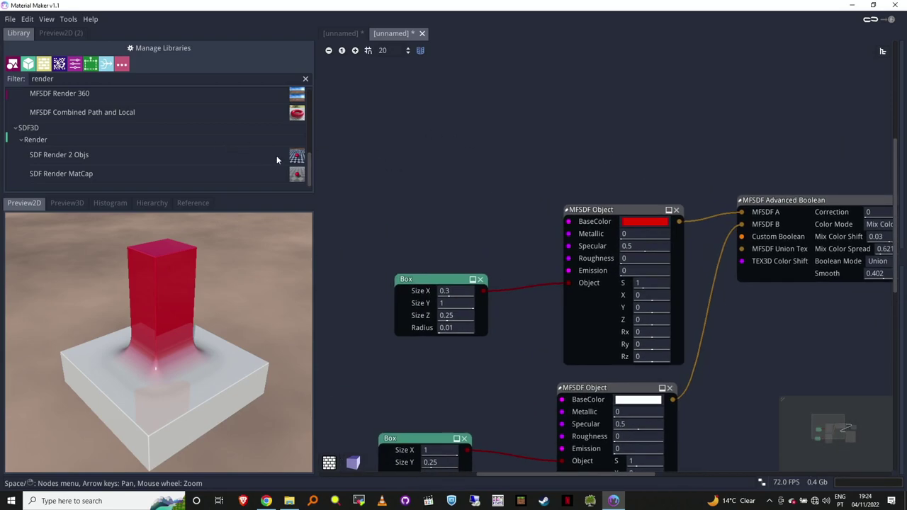
- Filter the library for "easys", add an EasySDF node, and connect its first output to the Advanced Boolean's Custom Boolean input
click(163, 83)
key(BackSpace)
key(BackSpace)
key(BackSpace)
key(BackSpace)
key(BackSpace)
key(BackSpace)
text(e)
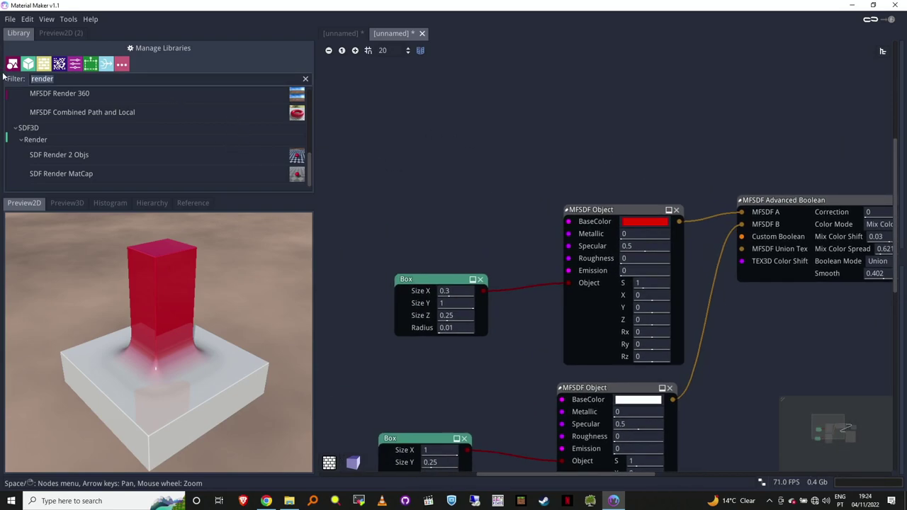
text(asys)
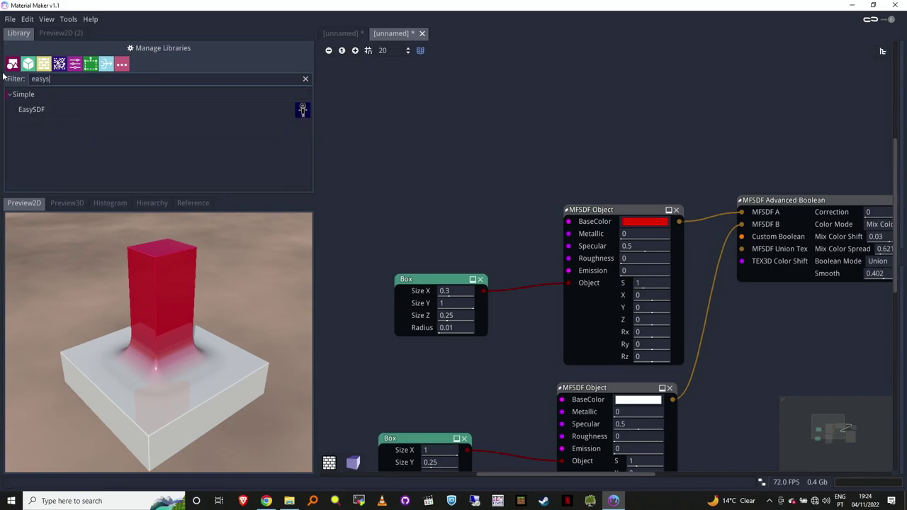
drag(34, 109, 425, 135)
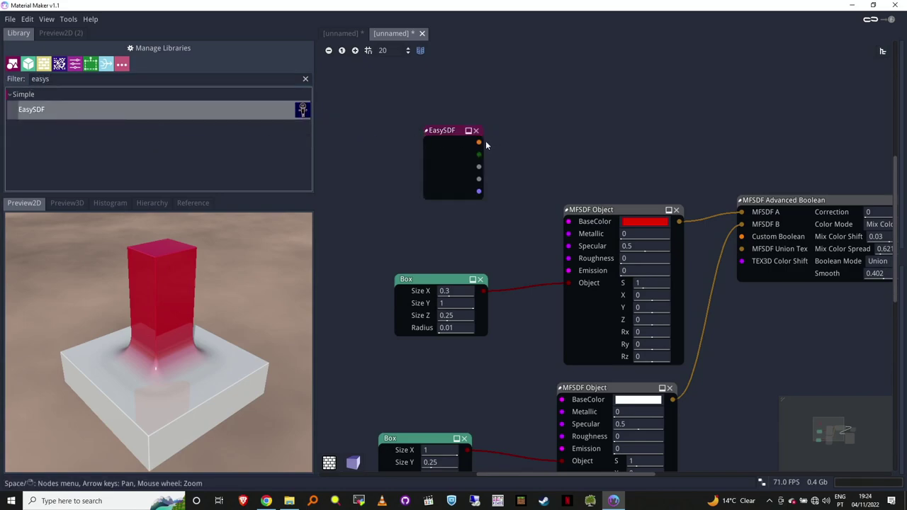
drag(479, 142, 742, 236)
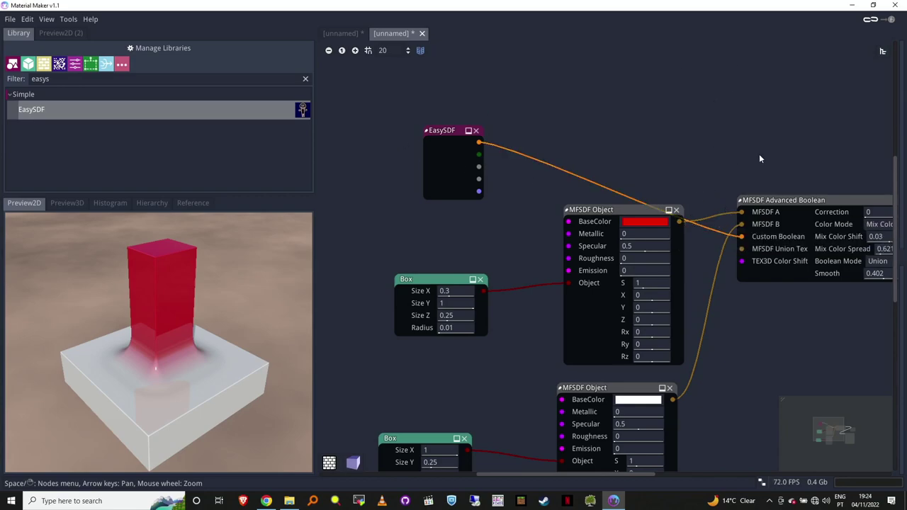
- Open the EasySDF node's SDF Builder, create an SDF2D Circle and scale it to about 0.33
middle_drag(758, 154, 797, 155)
click(490, 160)
double_click(492, 163)
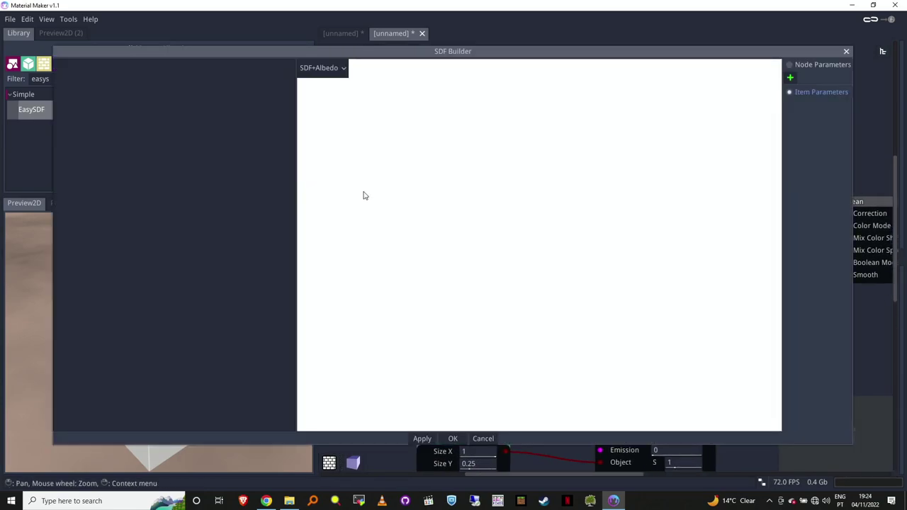
right_click(158, 147)
mouse_move(151, 153)
mouse_move(185, 156)
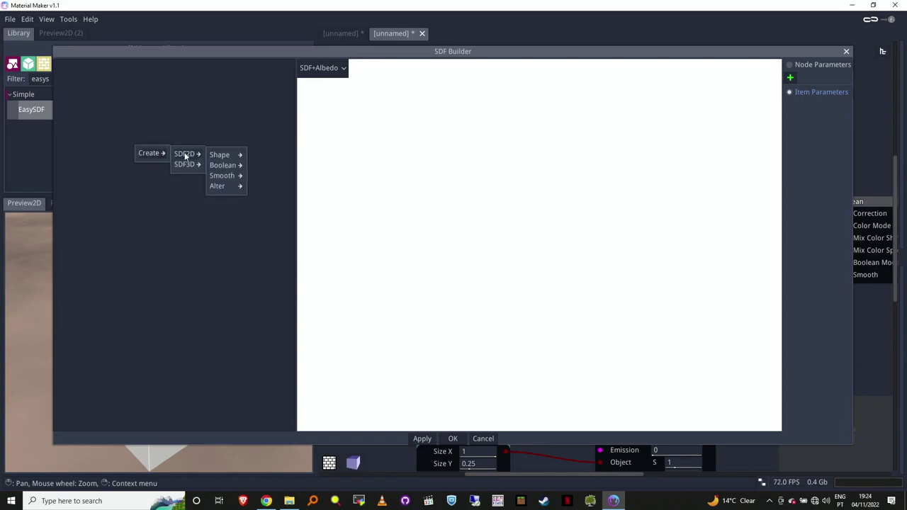
mouse_move(216, 155)
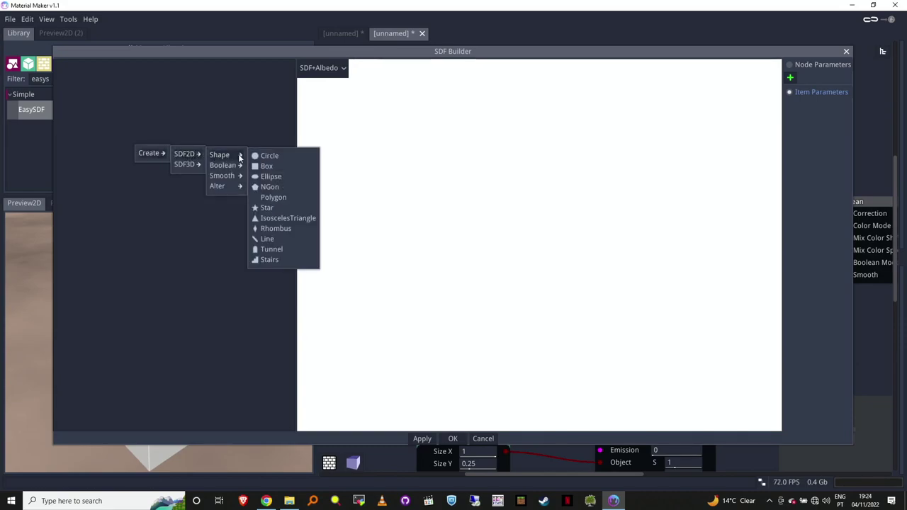
click(266, 157)
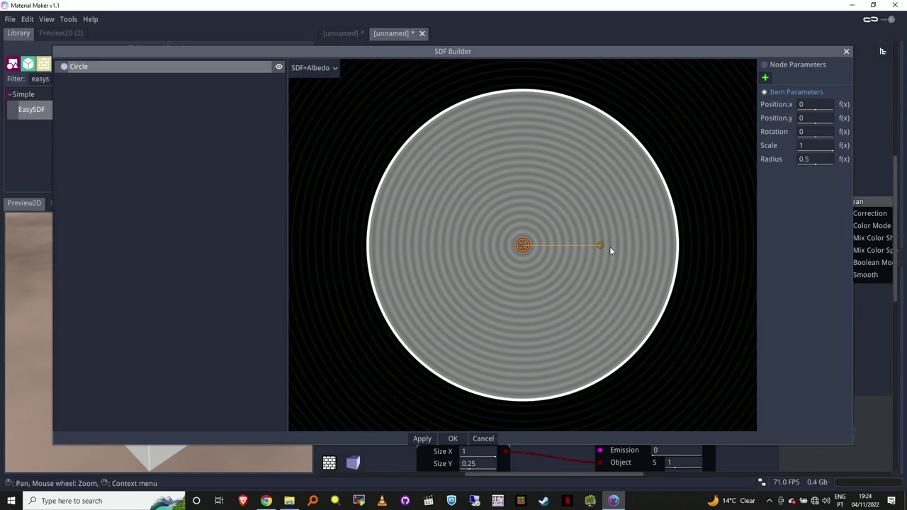
drag(602, 244, 548, 244)
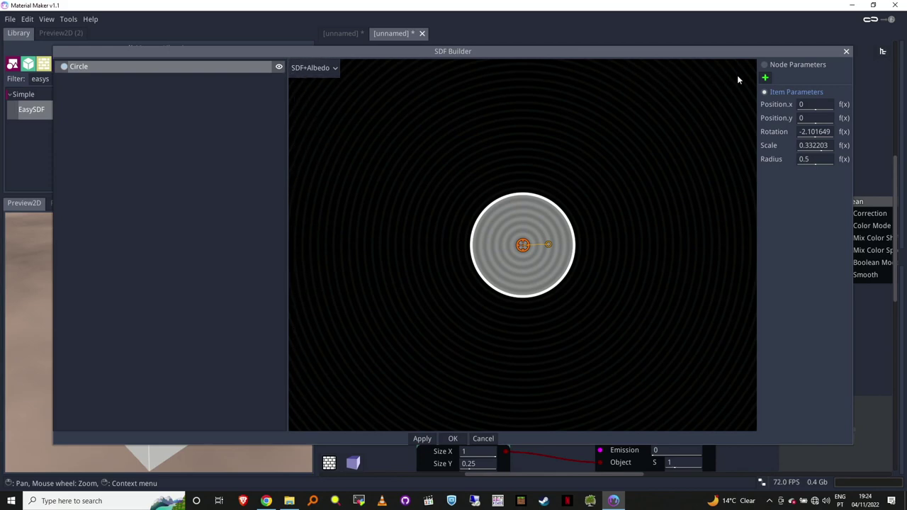
- Try a wide, thin Box of about 0.63 by 0.055 above the circle, and delete it
right_click(387, 116)
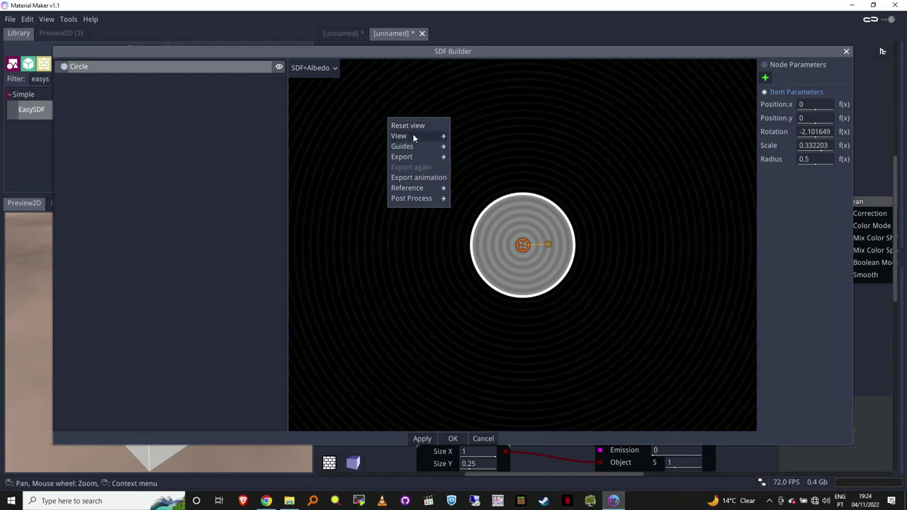
click(318, 123)
right_click(363, 104)
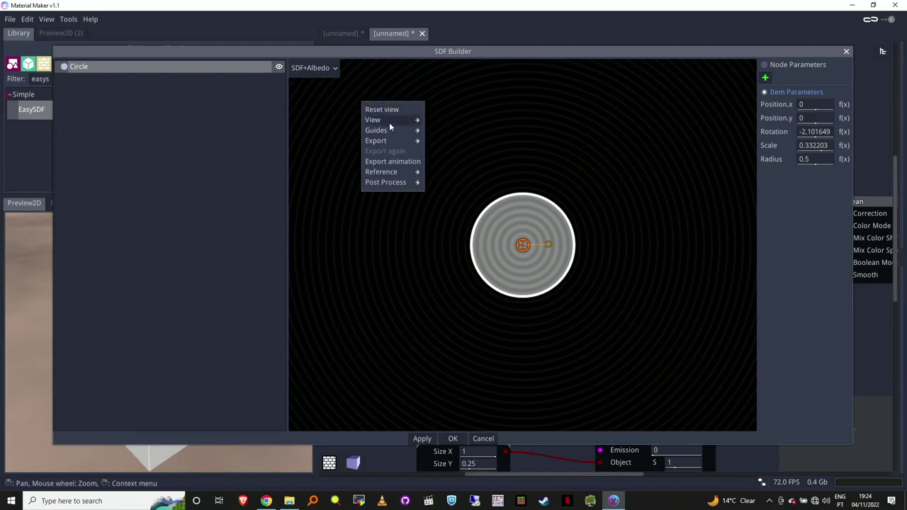
click(199, 118)
right_click(201, 131)
mouse_move(218, 136)
mouse_move(254, 136)
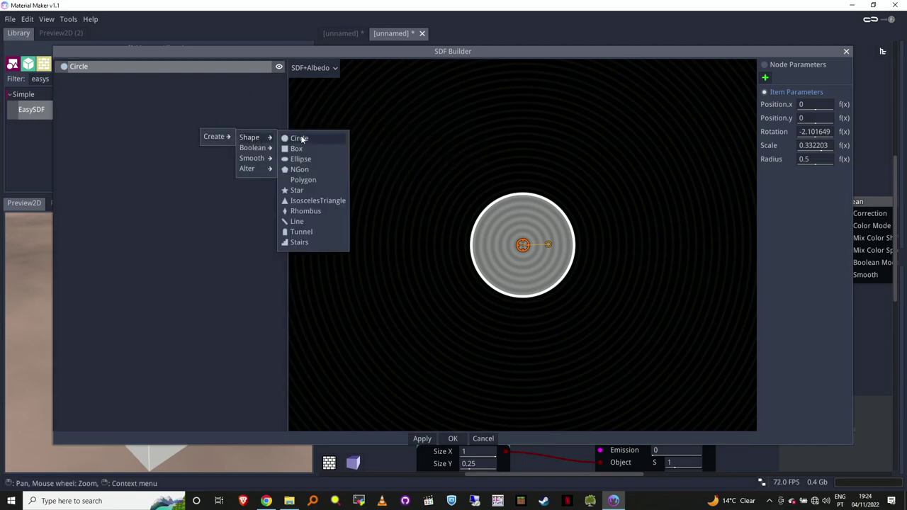
click(301, 148)
drag(677, 399, 717, 262)
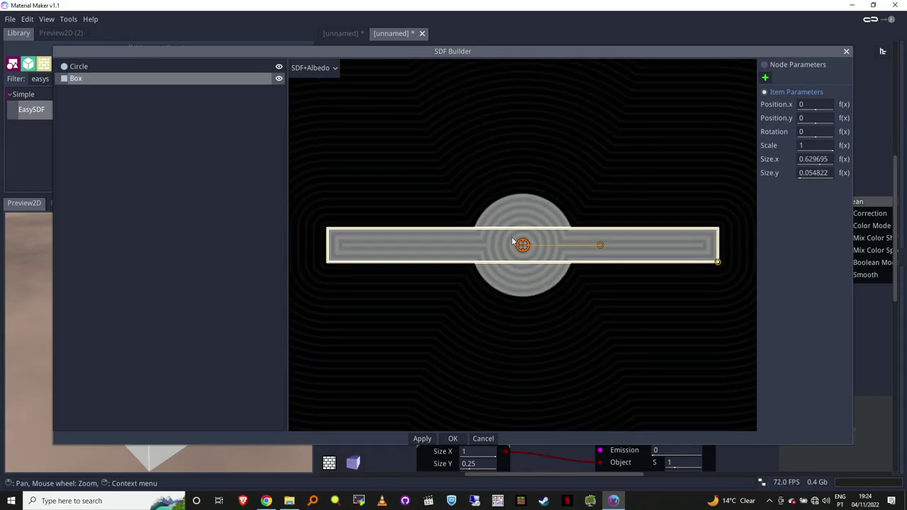
drag(530, 249, 511, 106)
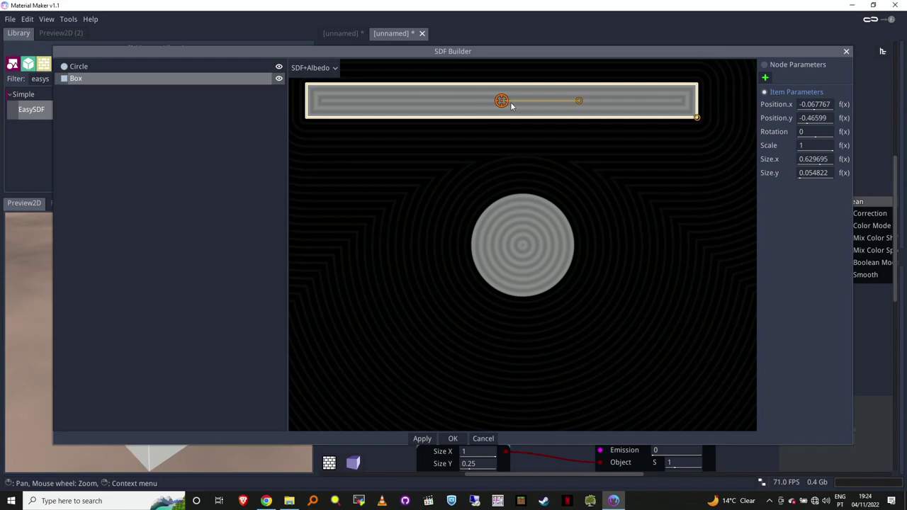
key(Delete)
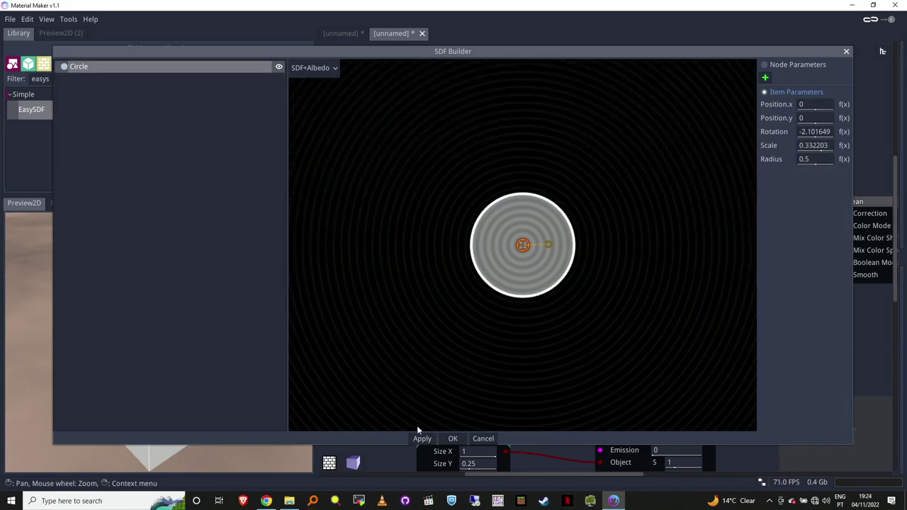
- Accept the circle profile, closing the SDF Builder, and set the Advanced Boolean's Boolean Mode to Custom
drag(394, 66, 317, 45)
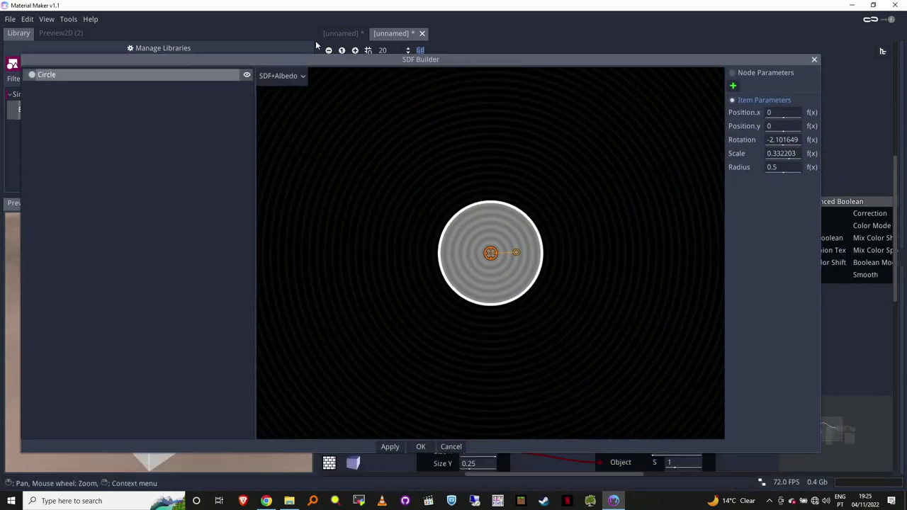
click(465, 424)
middle_drag(878, 342, 658, 317)
click(729, 250)
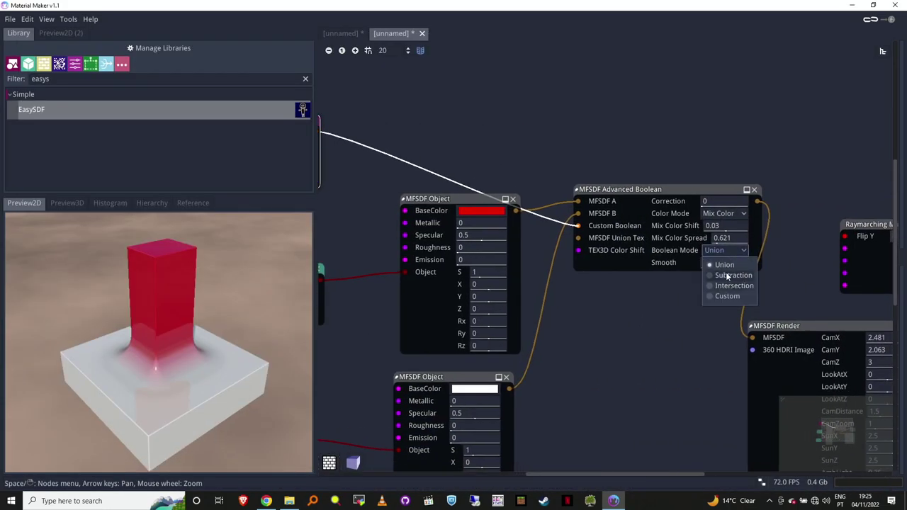
click(725, 296)
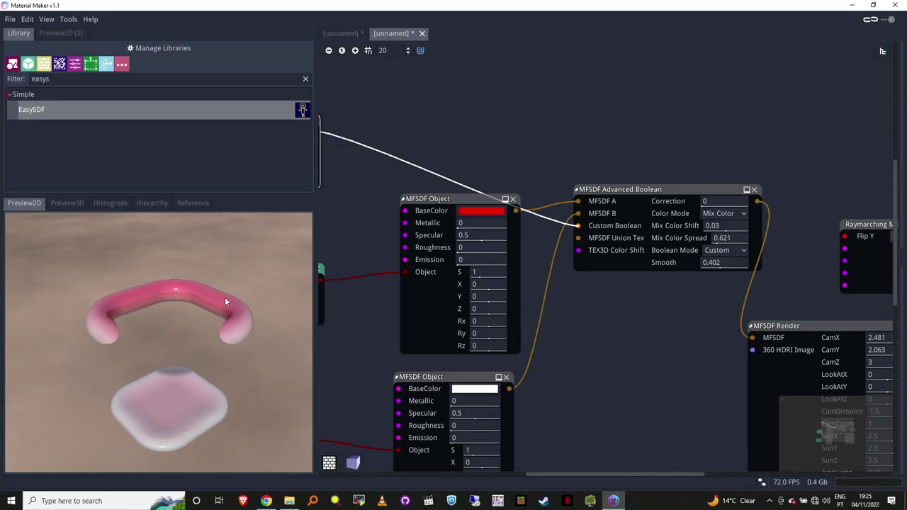
- Reopen the EasySDF node's SDF Builder and narrow its window so the 2D preview is uncovered
middle_drag(505, 176, 652, 209)
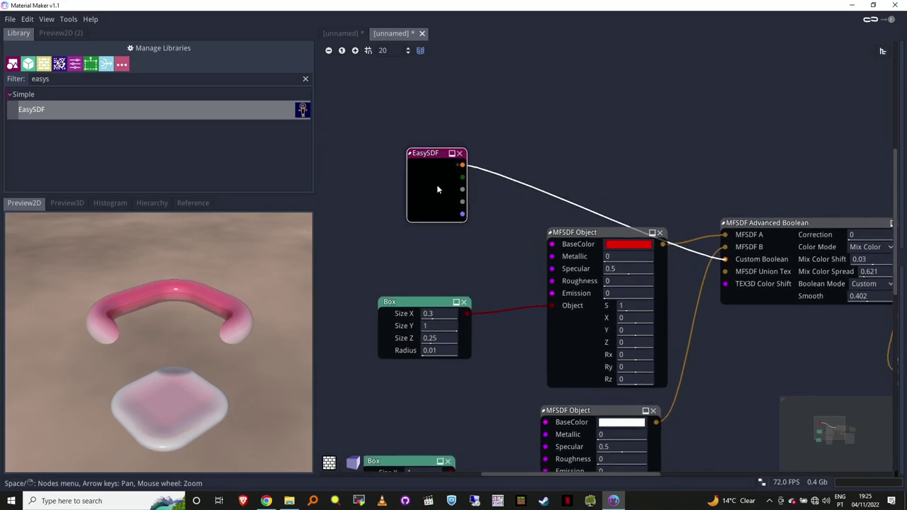
double_click(437, 186)
drag(317, 52, 365, 48)
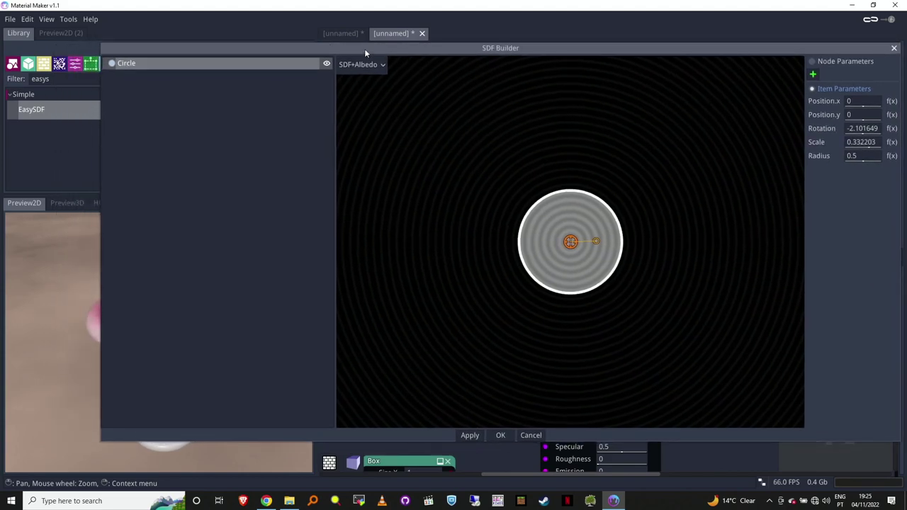
drag(101, 42, 350, 29)
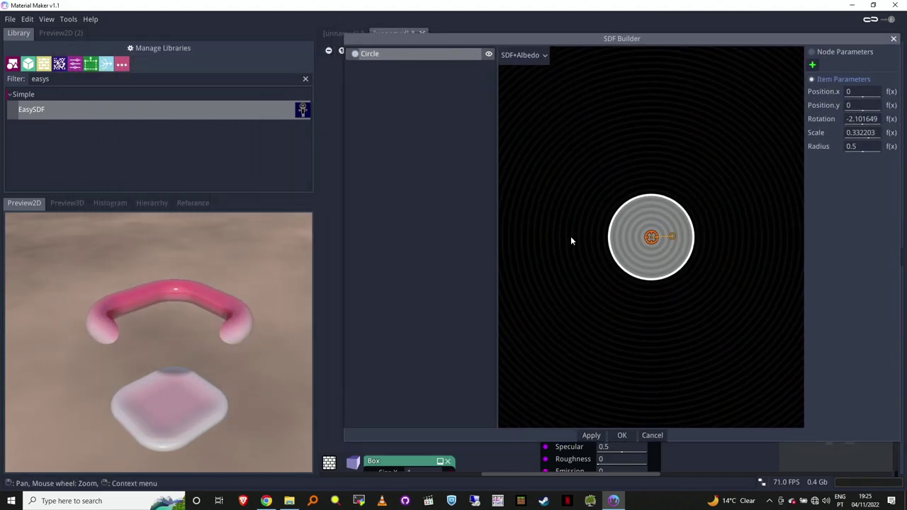
- Scale the circle to about 0.167, apply it at about (-0.478, -0.614), and reapply it at about (-0.16, -0.171)
drag(670, 237, 529, 80)
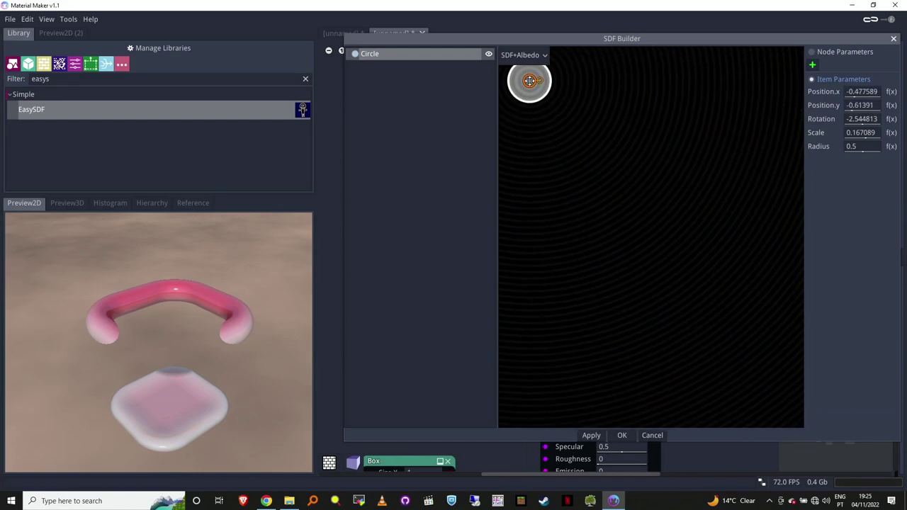
click(591, 435)
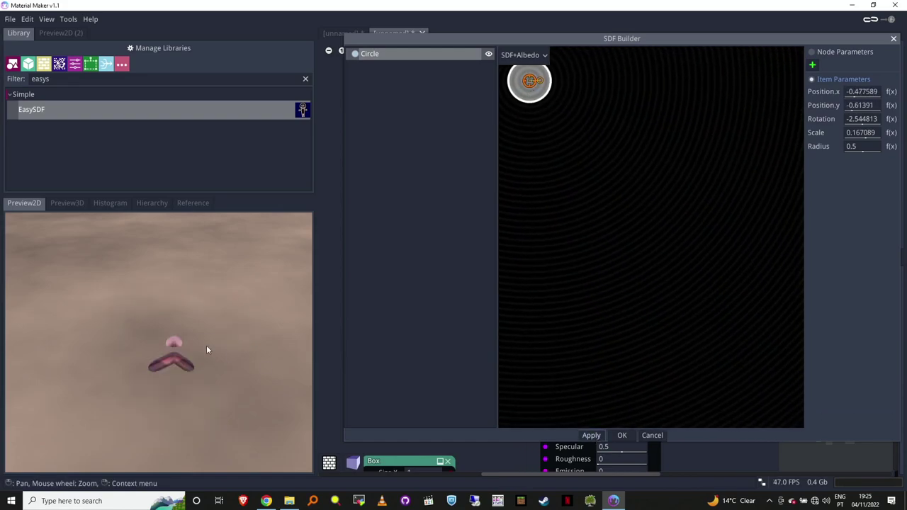
drag(529, 80, 610, 193)
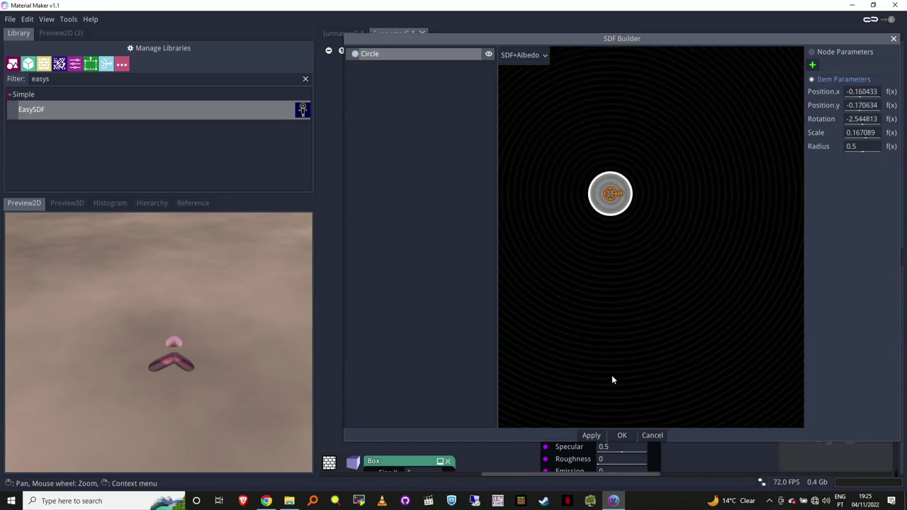
click(590, 435)
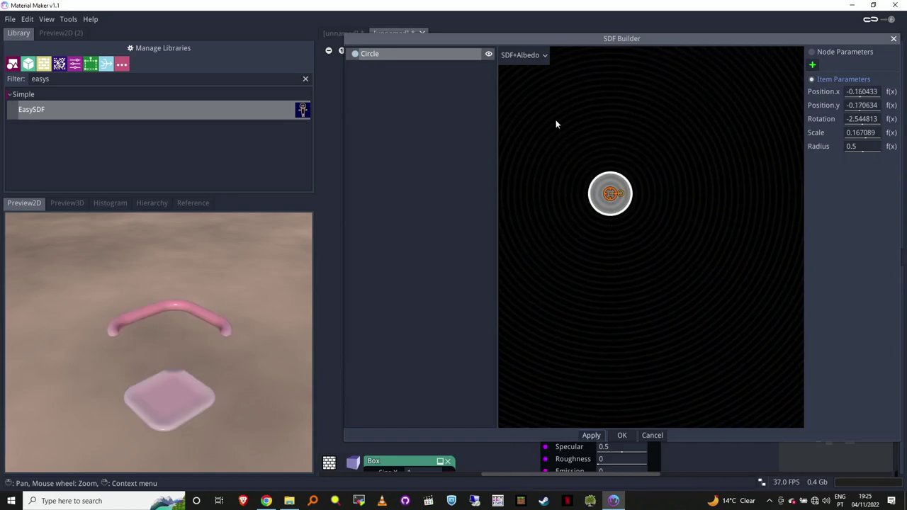
- Add a Box above the circle at about (-0.07, -0.388) and resize it to about 0.377 by 0.083
middle_drag(557, 122, 593, 158)
right_click(574, 160)
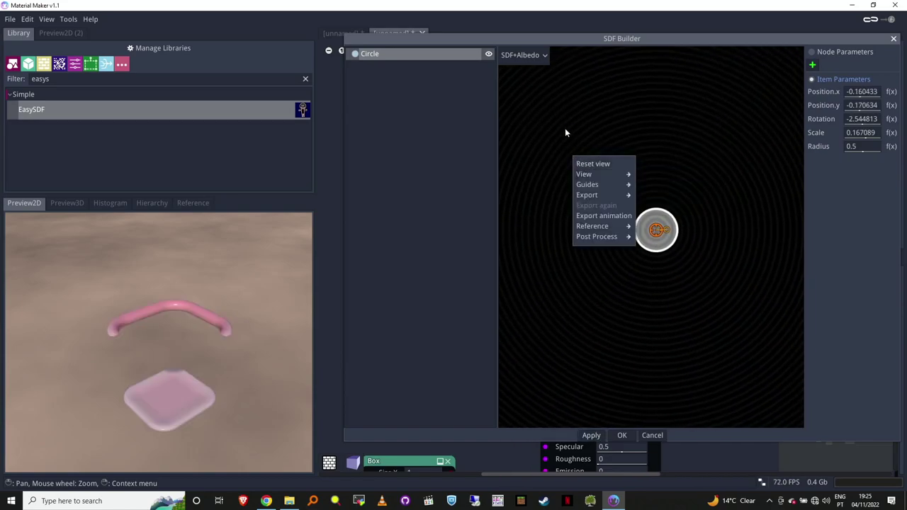
click(565, 127)
right_click(429, 103)
mouse_move(454, 111)
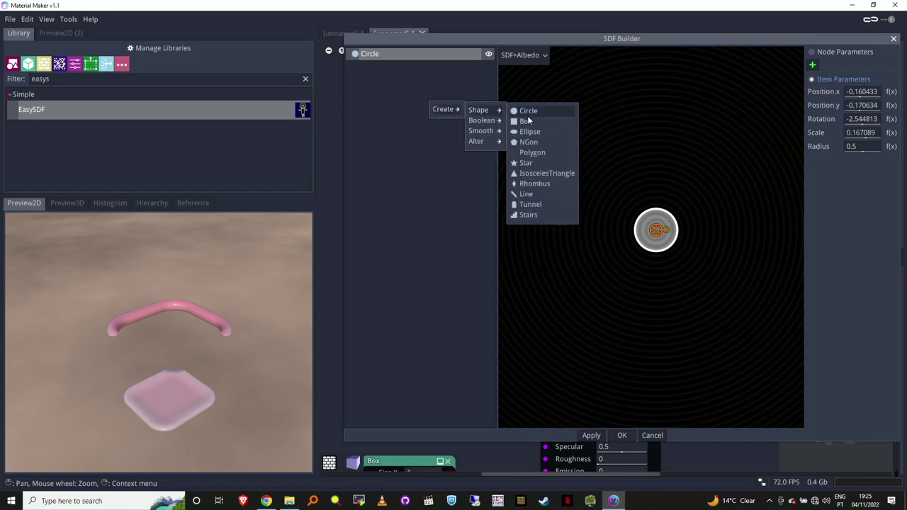
click(528, 123)
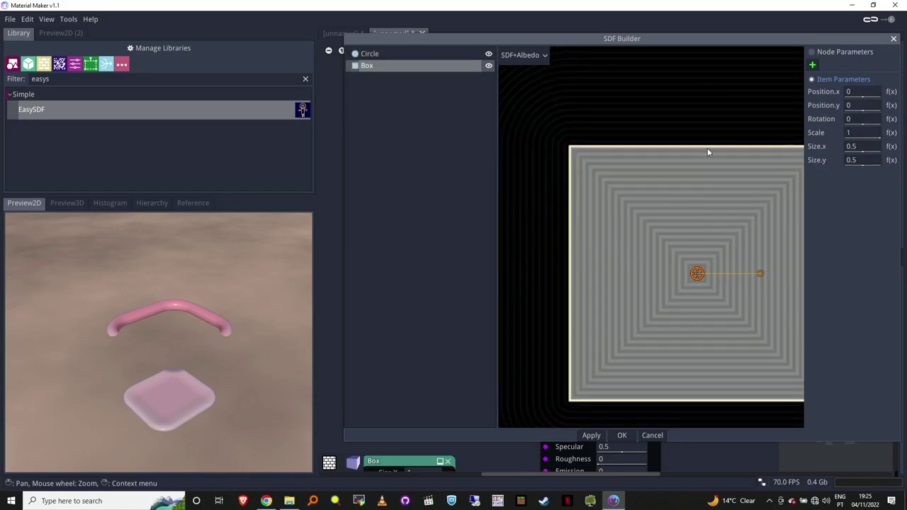
middle_drag(707, 149, 654, 130)
drag(644, 255, 627, 156)
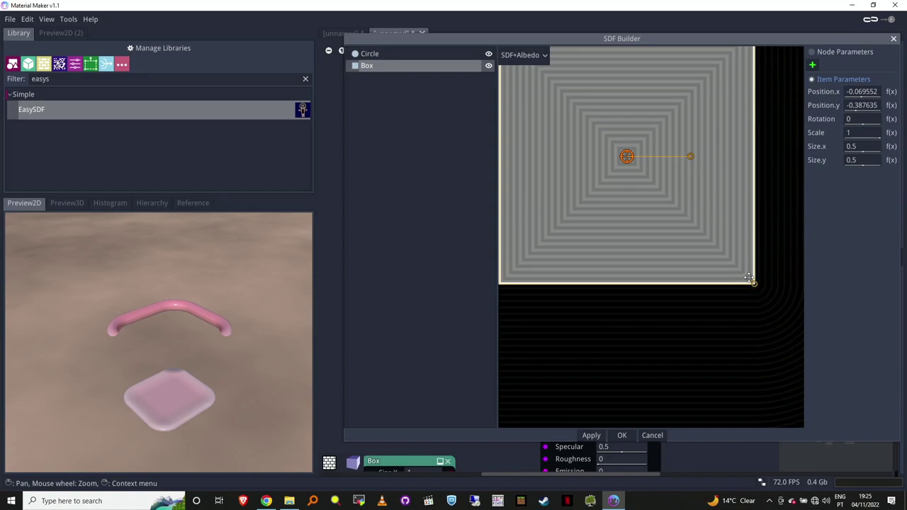
drag(749, 278, 722, 177)
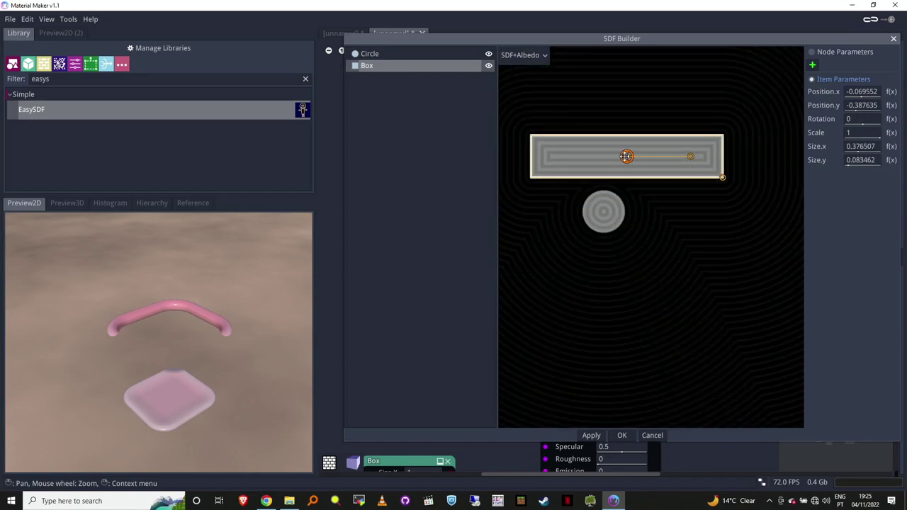
- Move the box to about (-0.179, -0.523) and stretch it to about 0.723 by 0.067
drag(624, 157, 594, 124)
drag(693, 142, 785, 140)
middle_drag(548, 166, 608, 147)
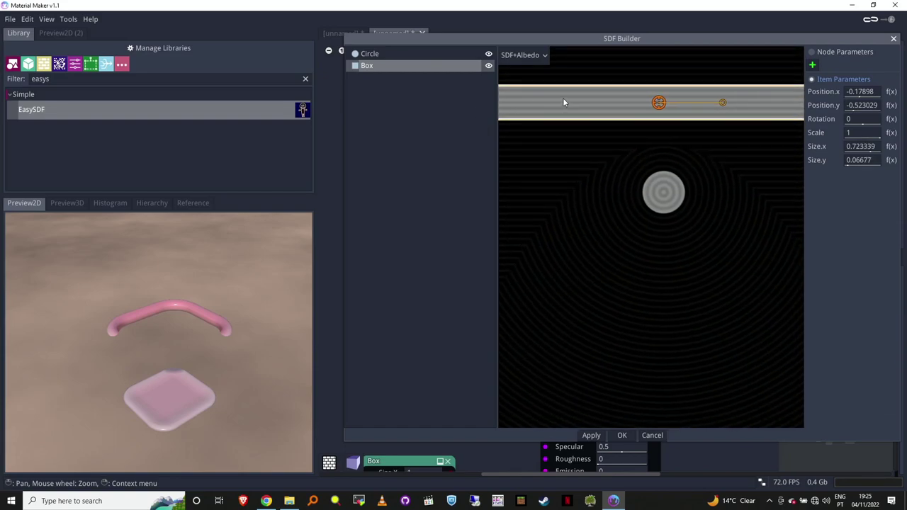
- Duplicate the box and move the nested copy out to the top level, between the circle and the original box
click(378, 66)
key(ctrl+c)
key(ctrl+v)
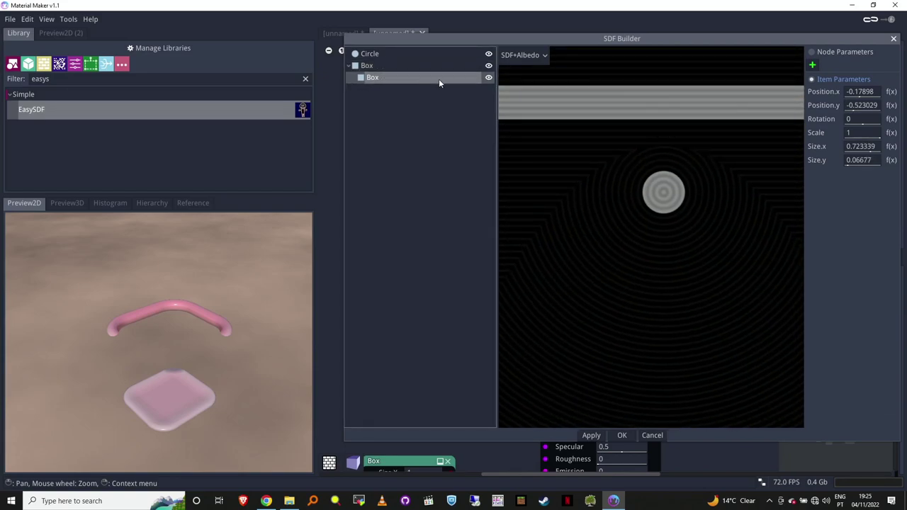
drag(421, 72, 397, 57)
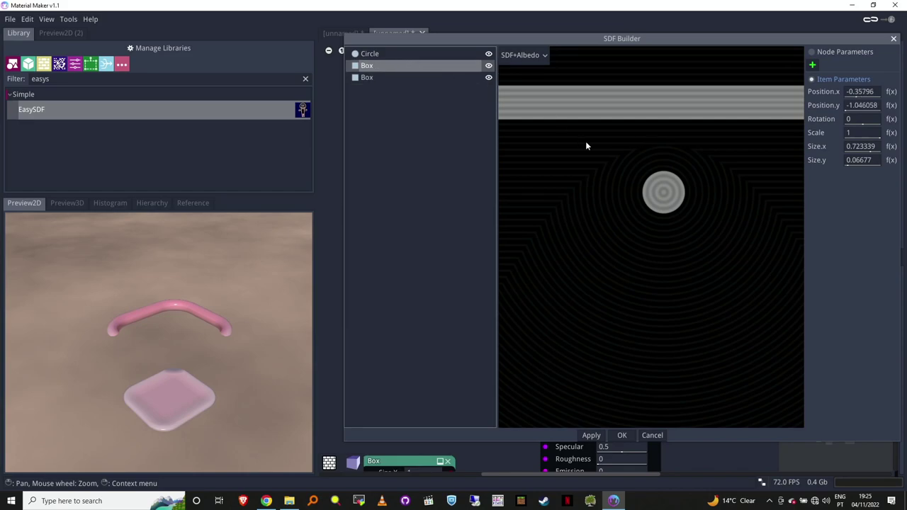
scroll(673, 112, down, 1)
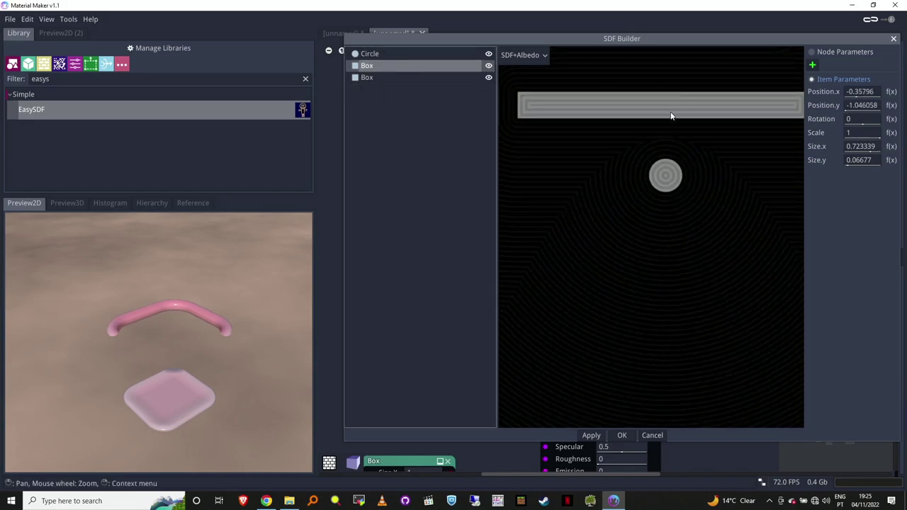
- Shift the original horizontal box to about (-0.147, -0.503) and delete it
click(404, 78)
mouse_move(660, 105)
mouse_down()
mouse_move(643, 198)
mouse_move(677, 106)
mouse_up()
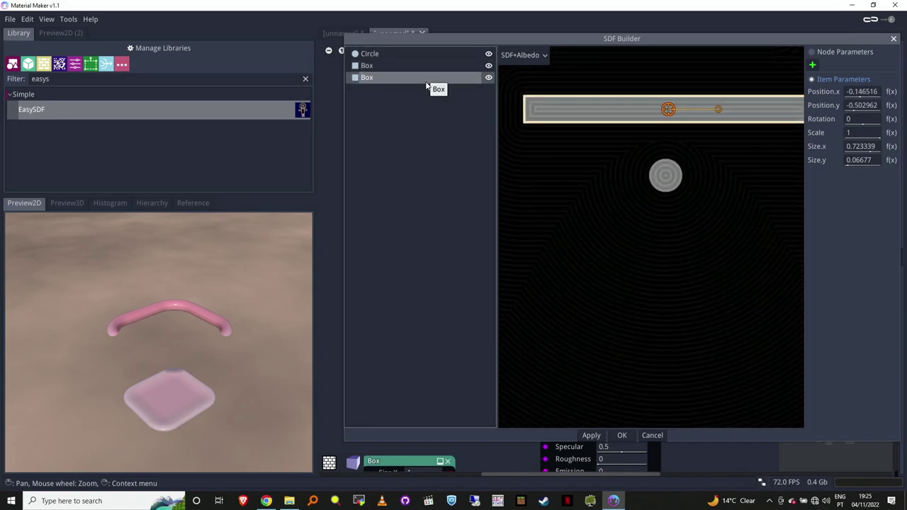
key(Delete)
- Add another Box at about (-0.452, 0.006), beside the circle, and resize it to a tall strip of about 0.08 by 0.471
click(381, 66)
right_click(376, 101)
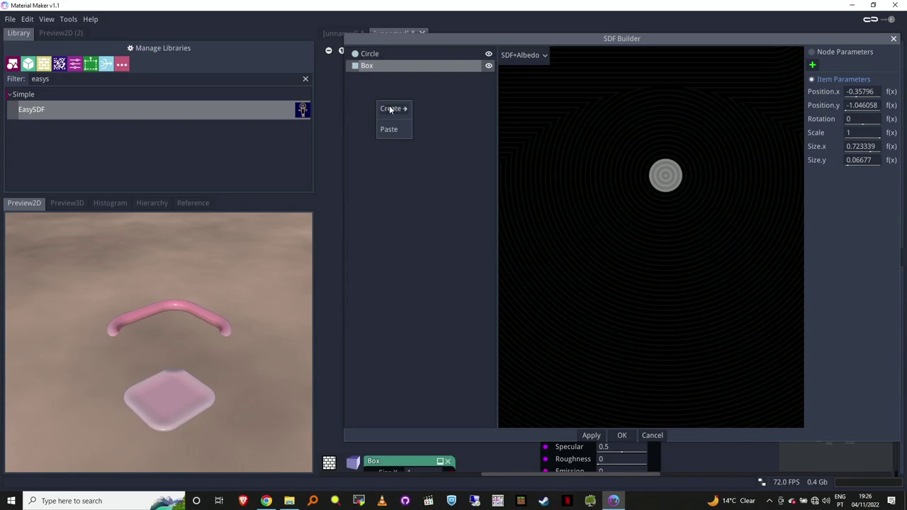
mouse_move(393, 108)
mouse_move(428, 109)
click(482, 119)
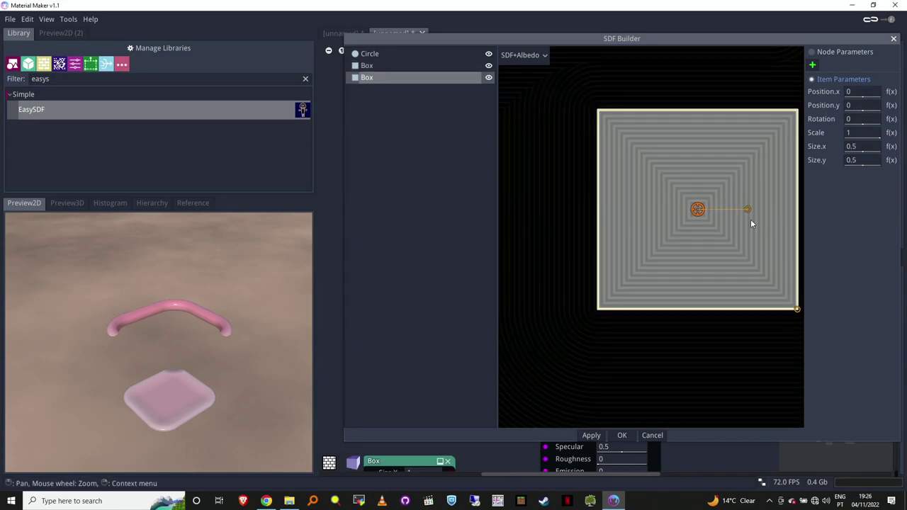
drag(696, 210, 609, 210)
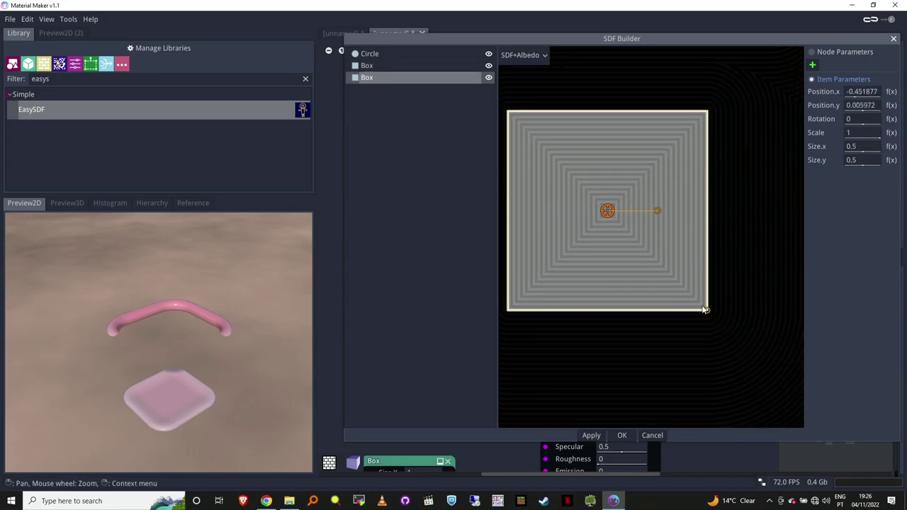
drag(705, 310, 622, 305)
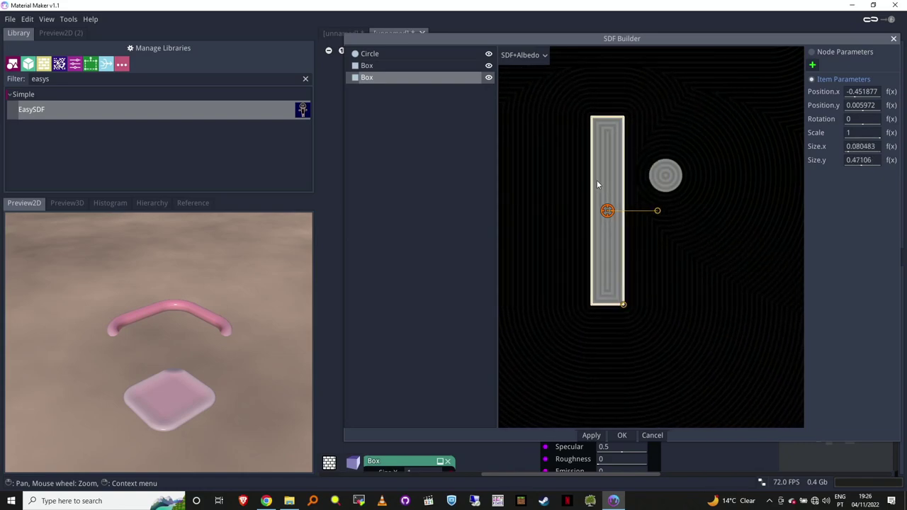
- Move the tall box away from the circle to about (-0.762, -0.006)
drag(609, 210, 542, 207)
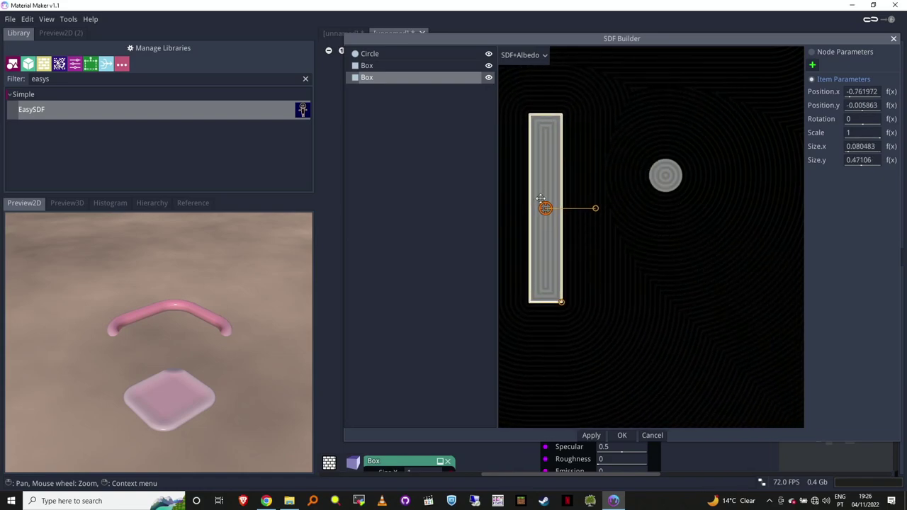
click(391, 65)
click(390, 53)
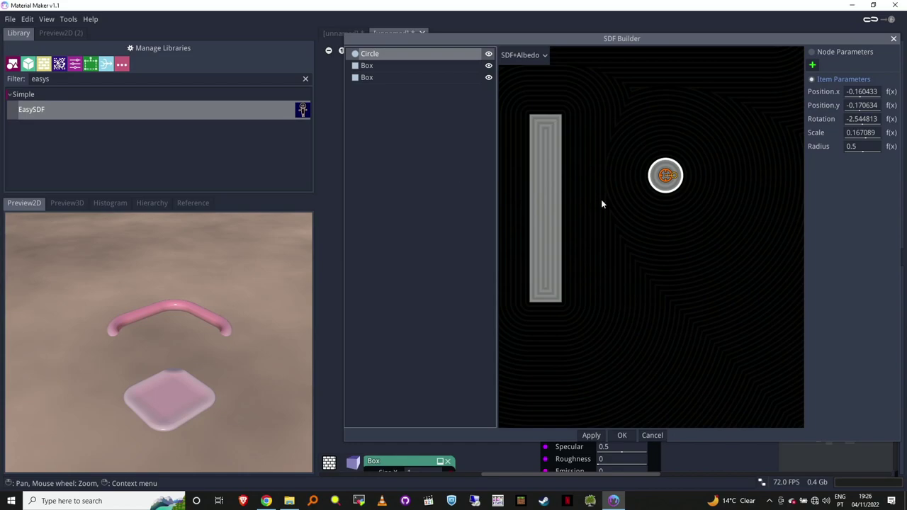
- Add a Union item and nest both boxes and the circle inside it
right_click(417, 134)
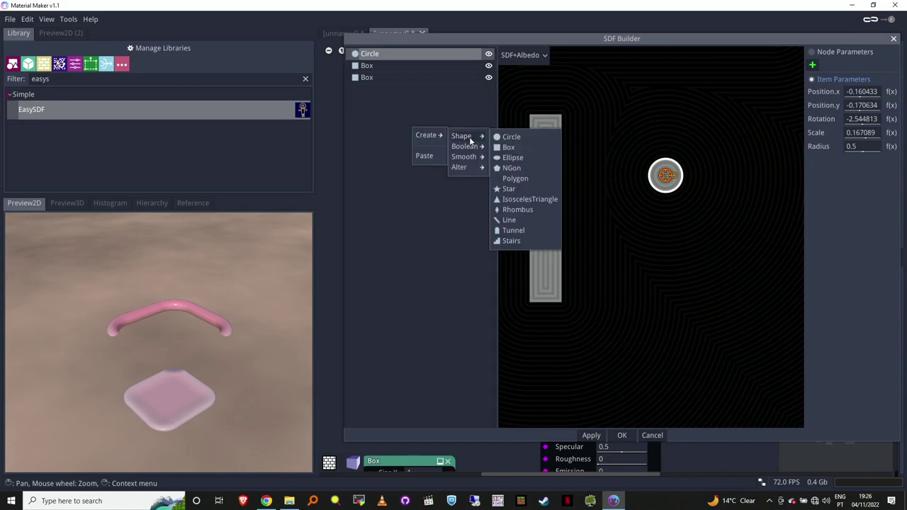
mouse_move(472, 147)
click(507, 148)
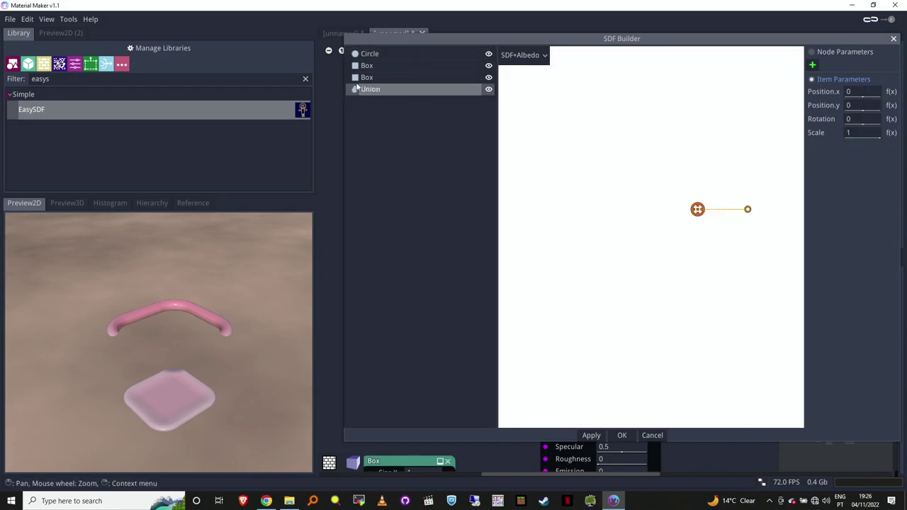
mouse_move(366, 78)
mouse_down()
mouse_move(376, 90)
mouse_move(377, 64)
mouse_move(379, 71)
mouse_up()
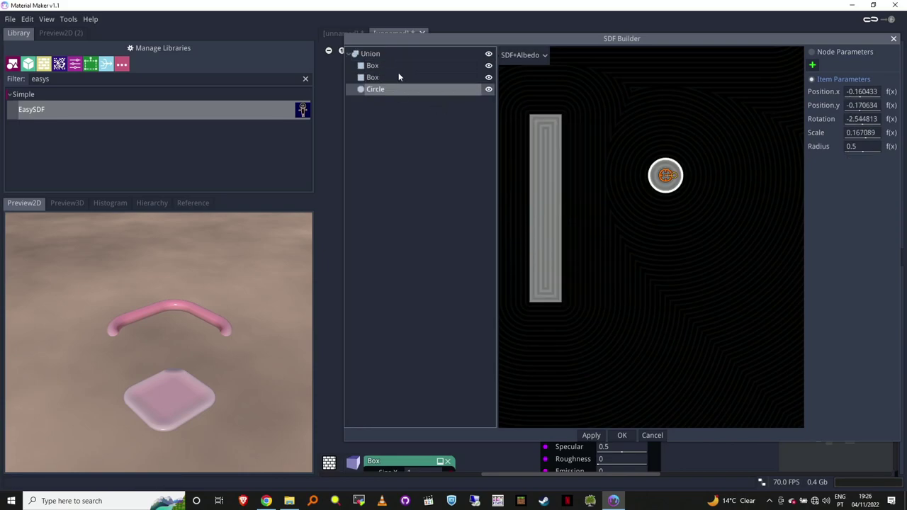
- Move the tall box to about (-0.764, -0.039) and shift the horizontal box down against its upper end to form a corner
click(395, 66)
mouse_move(545, 208)
mouse_down()
mouse_move(556, 202)
mouse_move(544, 202)
mouse_up()
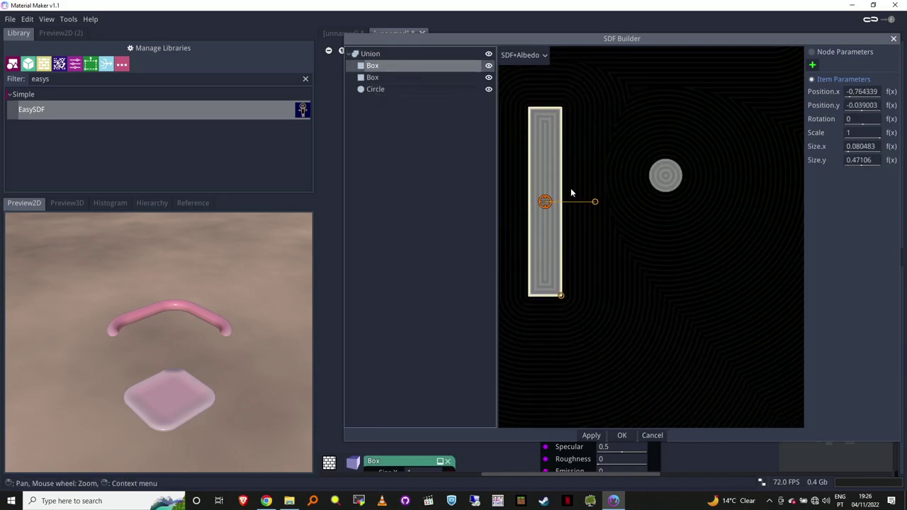
scroll(681, 135, down, 4)
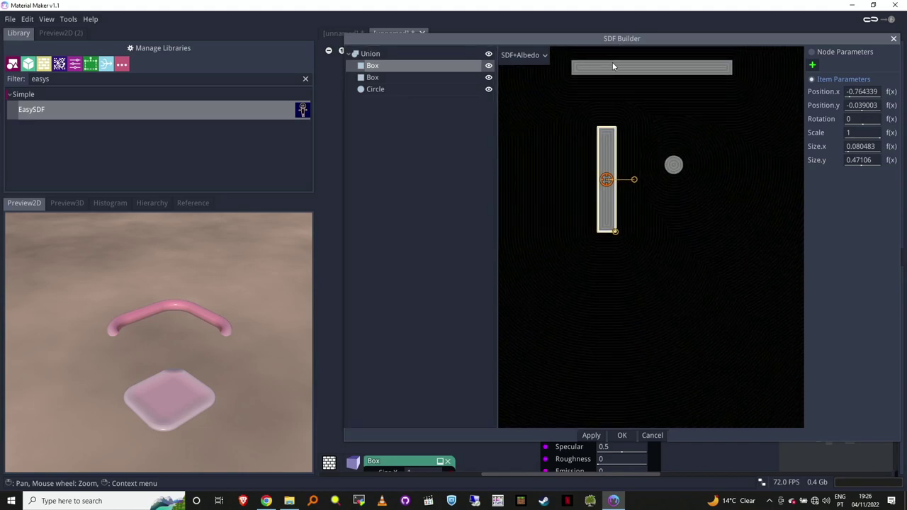
click(589, 68)
drag(660, 70, 680, 134)
- Move both boxes and the circle out of the Union to the top level and delete the Union
click(367, 68)
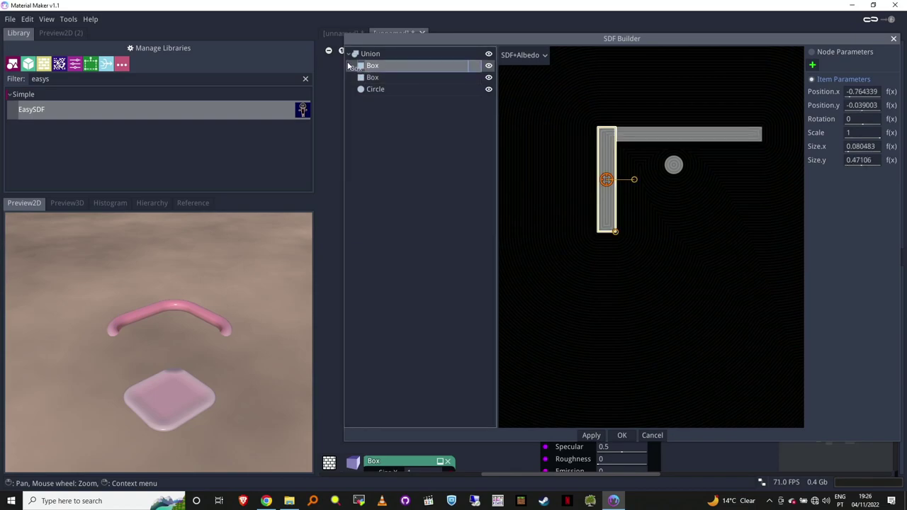
mouse_move(367, 69)
mouse_down()
mouse_move(364, 53)
mouse_move(370, 73)
mouse_up()
click(372, 77)
click(374, 90)
key(Delete)
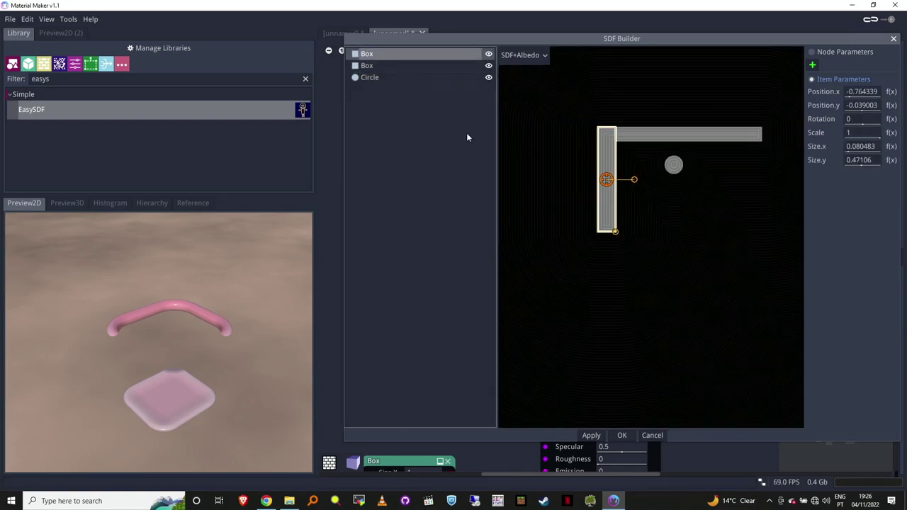
- Apply the corner shapes to the node, move the tall box to about (-0.600, -0.026), and accept the edited SDF
middle_drag(746, 182, 687, 207)
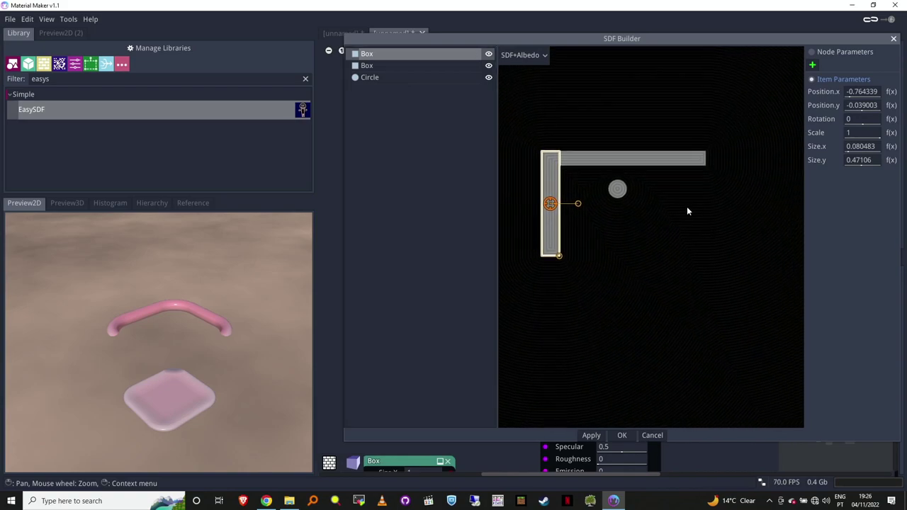
click(593, 435)
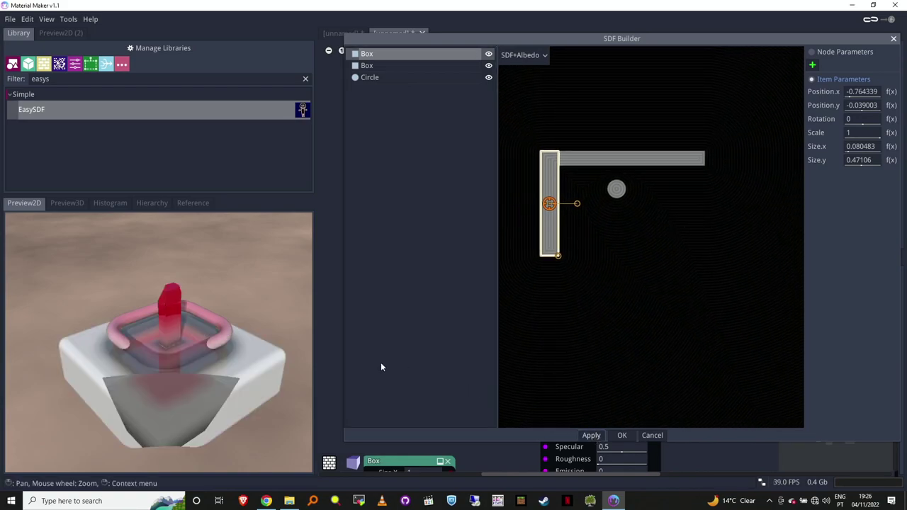
drag(549, 203, 569, 204)
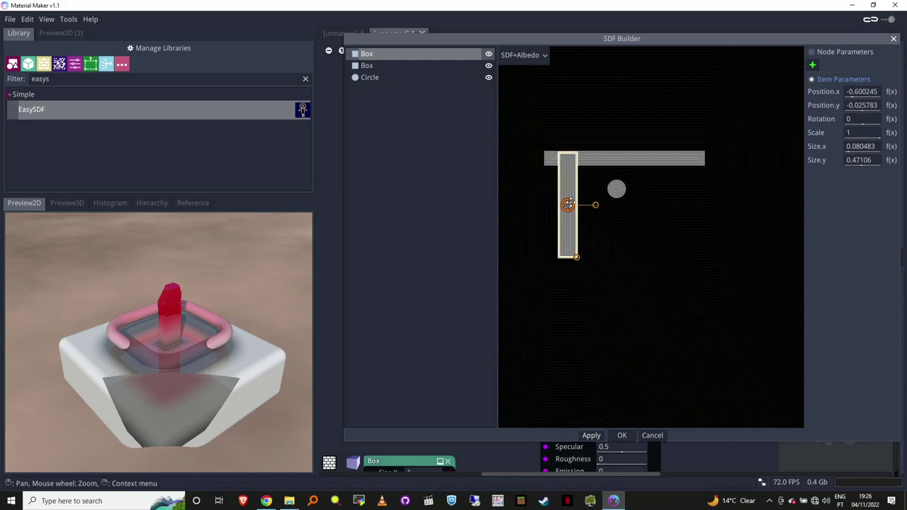
click(594, 436)
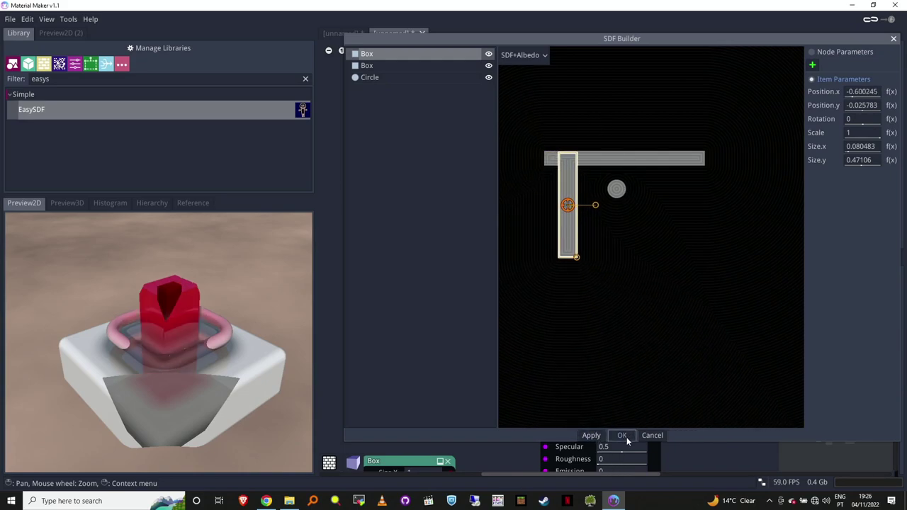
click(621, 435)
- Reopen the EasySDF node in the SDF Builder and move the tall box to about (-0.463, -0.021)
middle_drag(757, 346, 615, 294)
drag(726, 247, 709, 246)
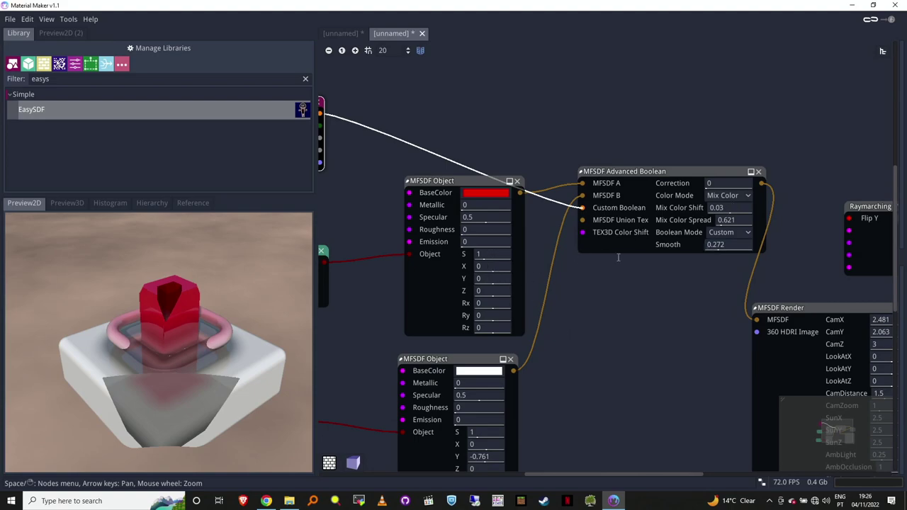
middle_drag(546, 291, 696, 268)
drag(440, 236, 421, 252)
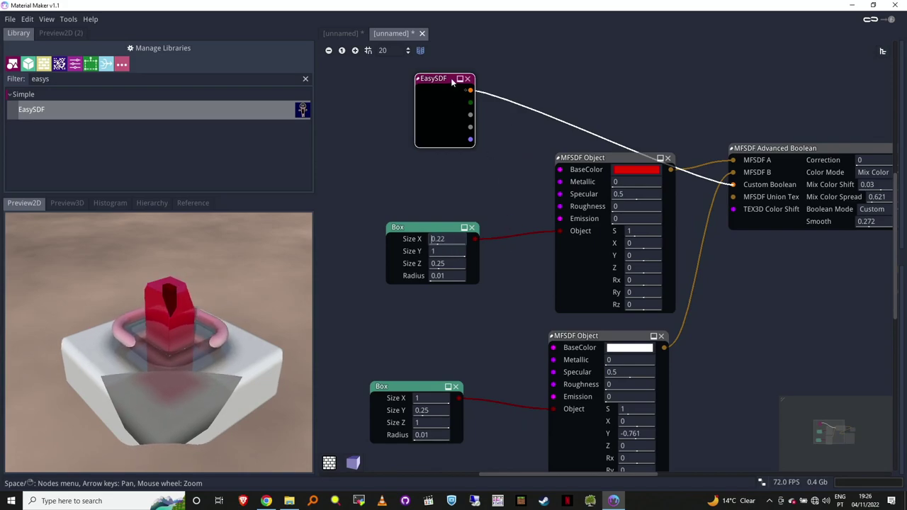
right_click(434, 113)
click(437, 106)
click(433, 153)
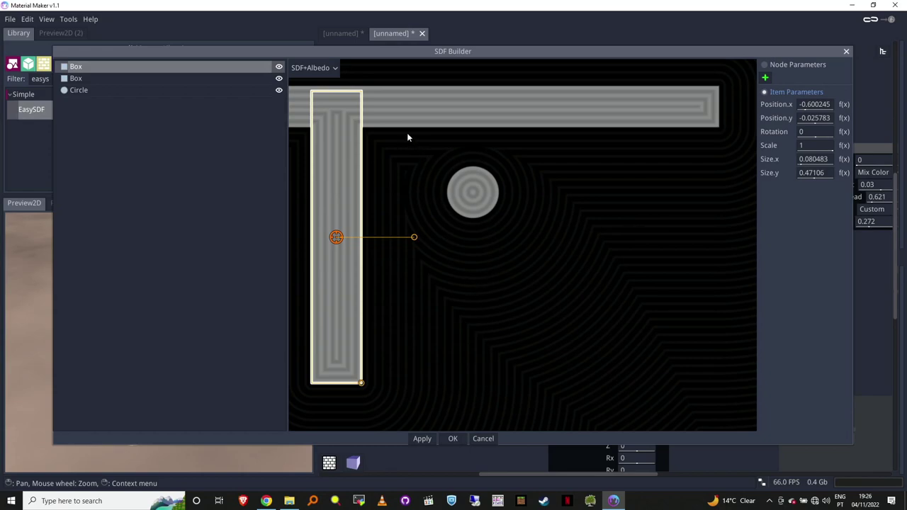
drag(53, 46, 284, 102)
drag(453, 267, 487, 268)
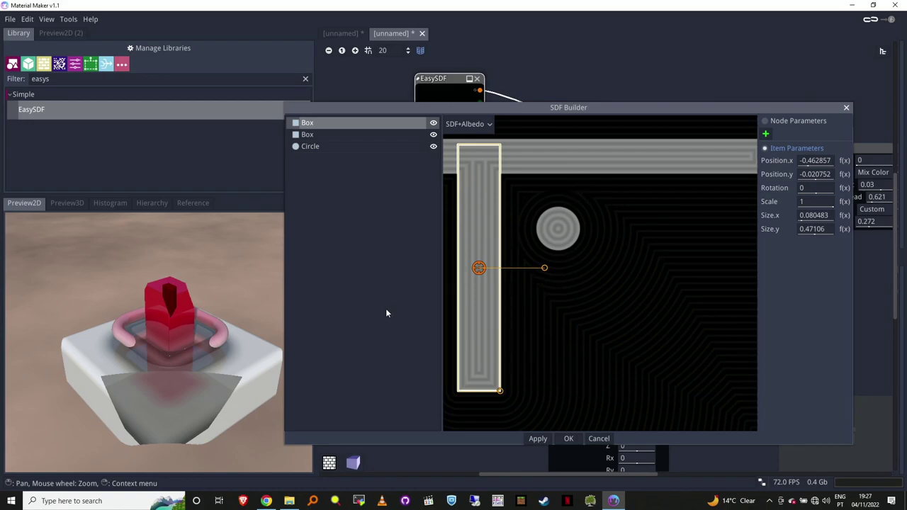
right_click(529, 301)
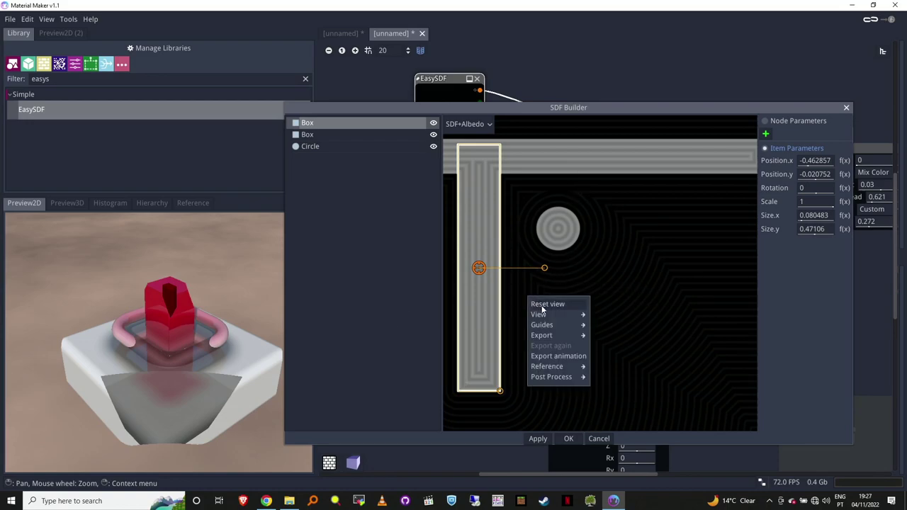
right_click(354, 182)
mouse_move(369, 185)
mouse_move(415, 187)
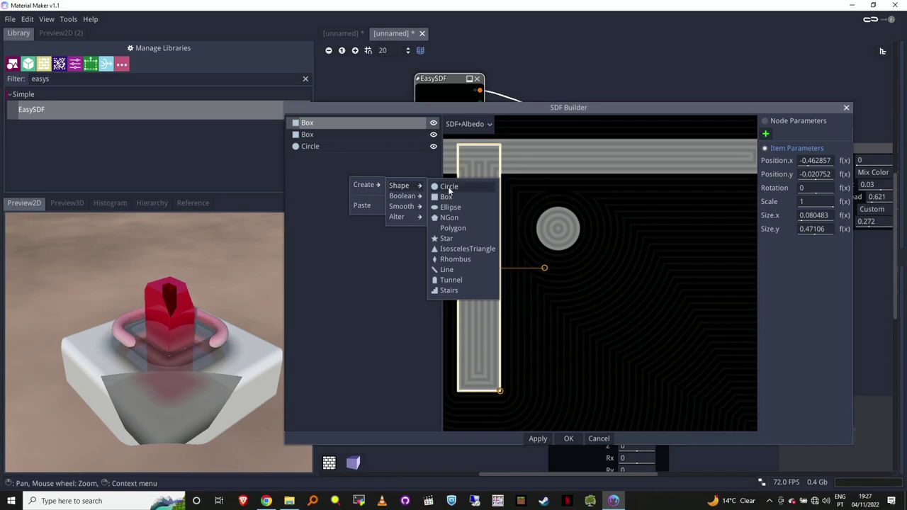
click(447, 187)
drag(665, 273, 638, 272)
key(Delete)
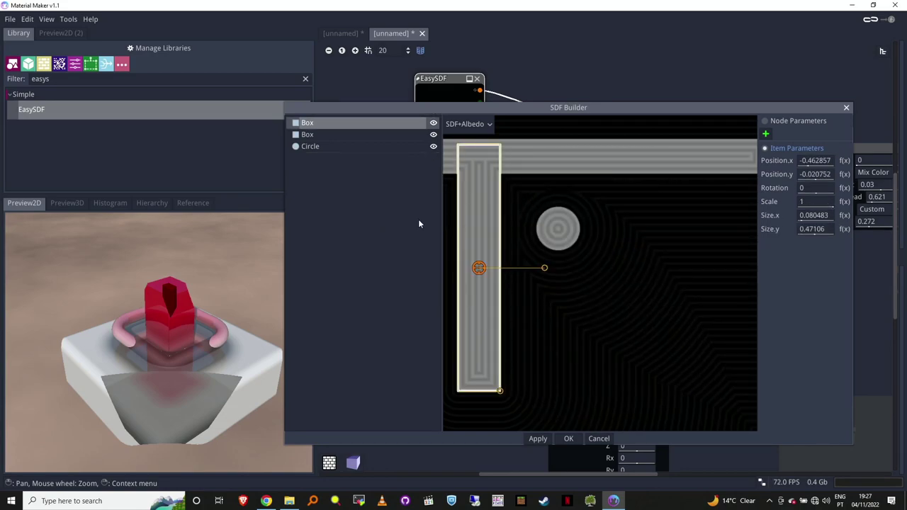
- Add a small Box of about 0.107 by 0.106 at about (-0.277, -0.033), against the tall box, and apply it
right_click(325, 201)
mouse_move(348, 209)
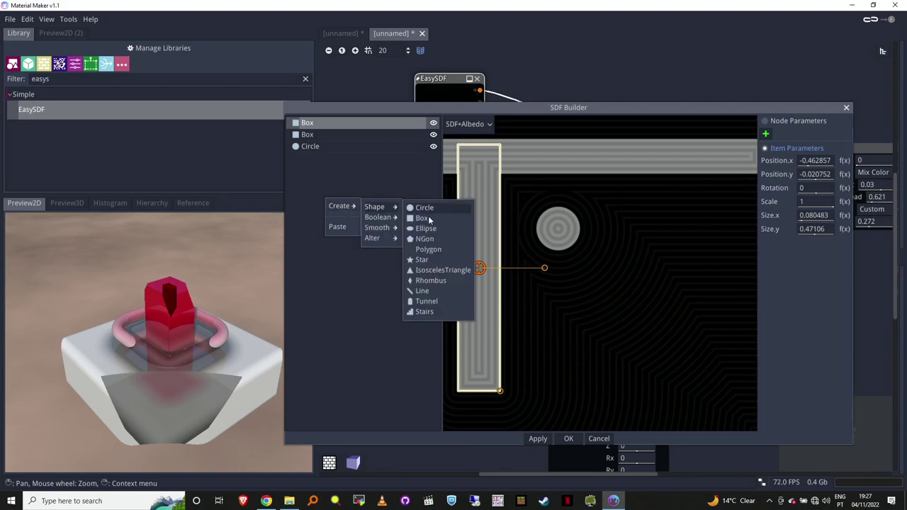
click(431, 221)
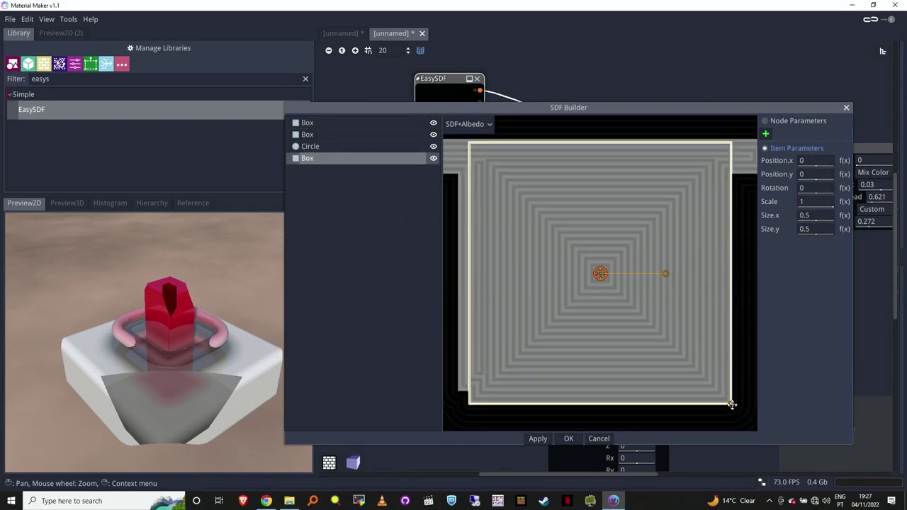
drag(730, 405, 628, 301)
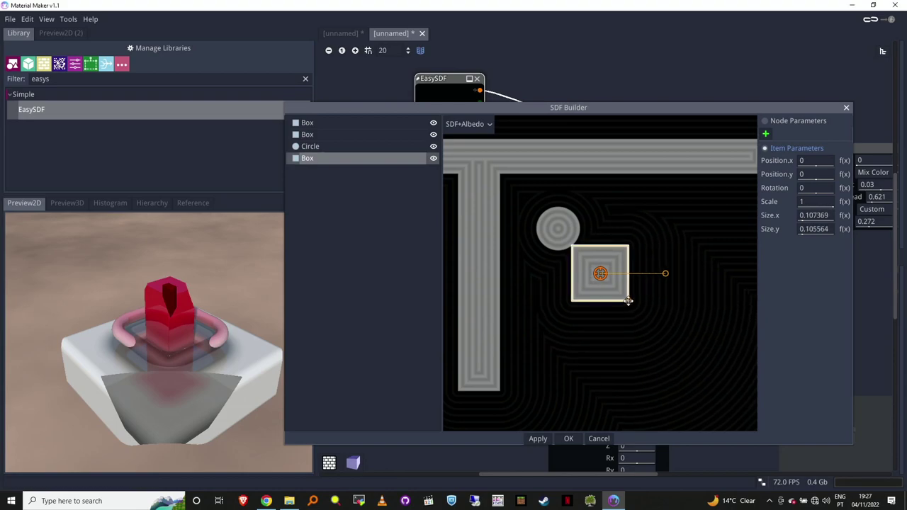
drag(599, 274, 528, 264)
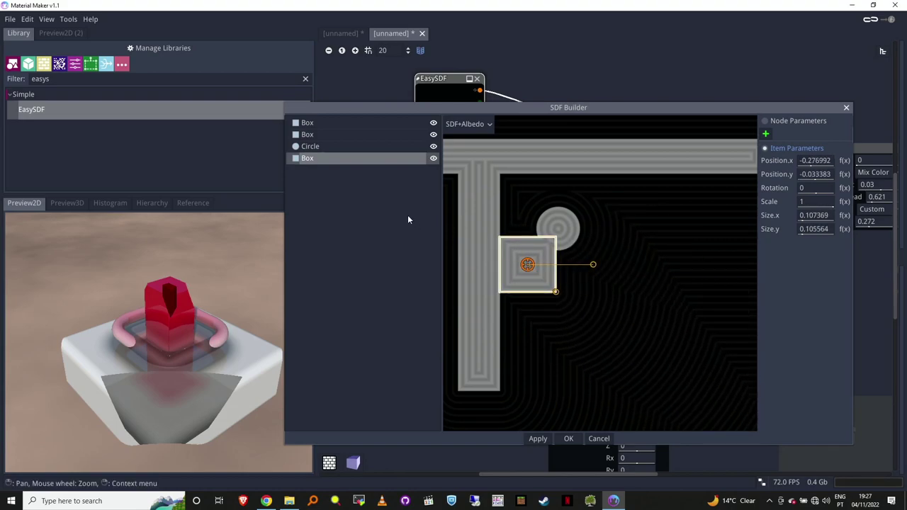
click(540, 439)
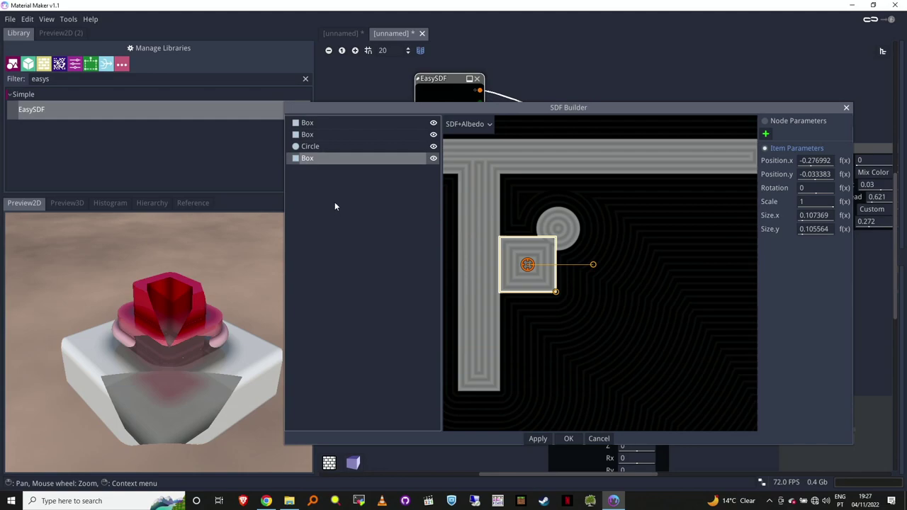
- Duplicate the small box to about (-0.042, -0.304) under the horizontal box, keep it at the top level, apply it and close the builder
key(ctrl+v)
drag(313, 170, 314, 155)
drag(464, 248, 597, 185)
click(538, 438)
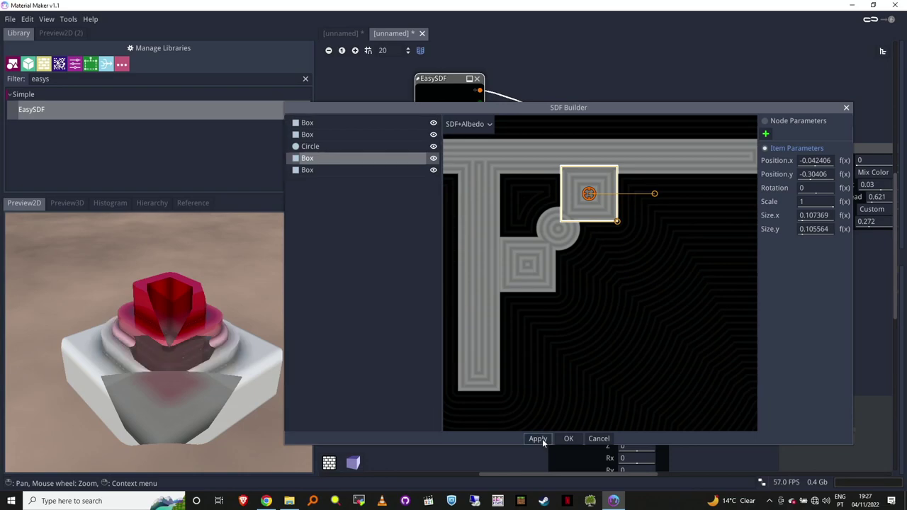
click(599, 439)
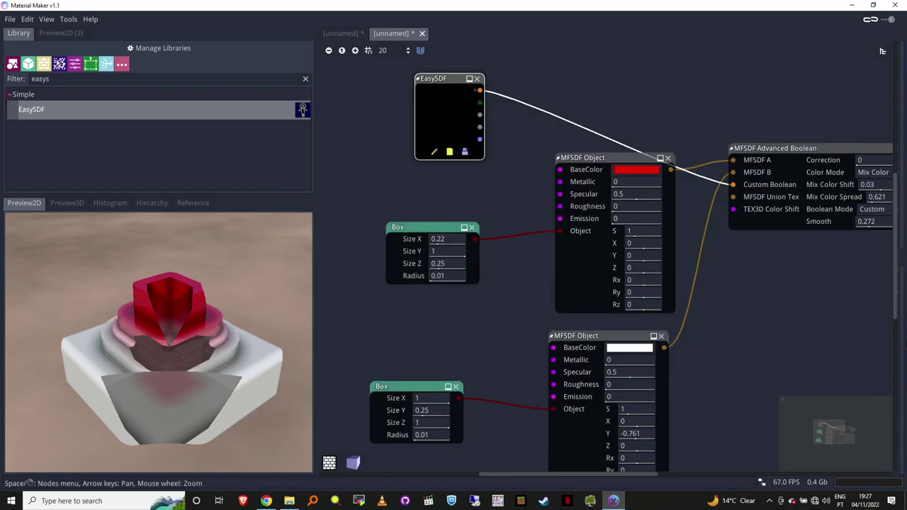
- Set the MFSDF Render node's CamX to 2.591 and CamZoom to 0.621 for a closer view
middle_drag(816, 286, 415, 221)
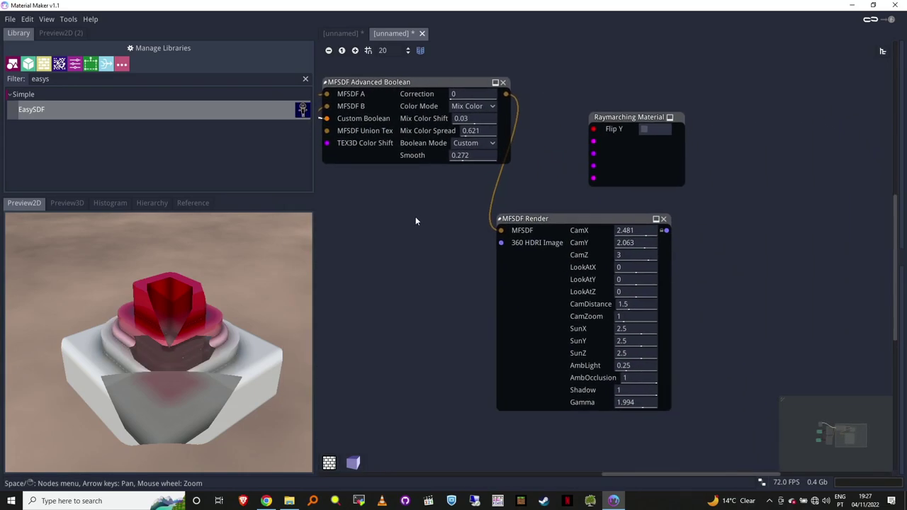
drag(639, 232, 650, 250)
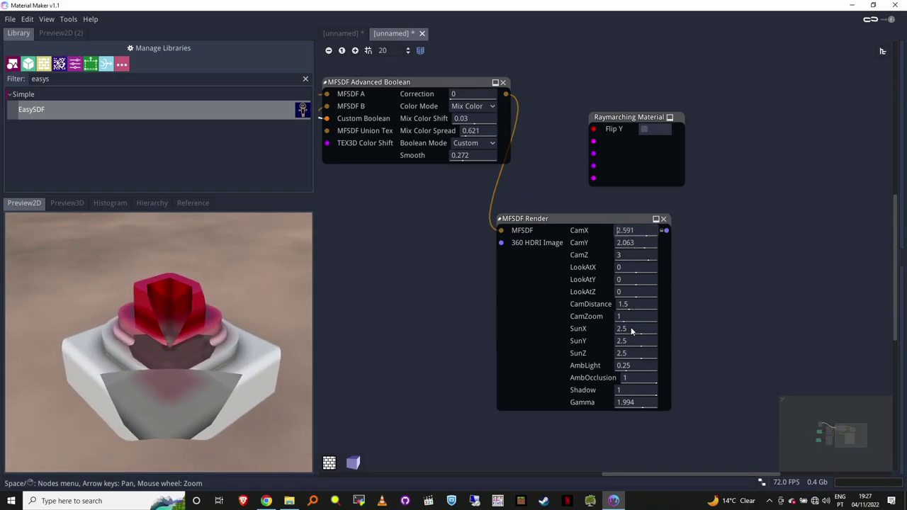
drag(630, 316, 602, 317)
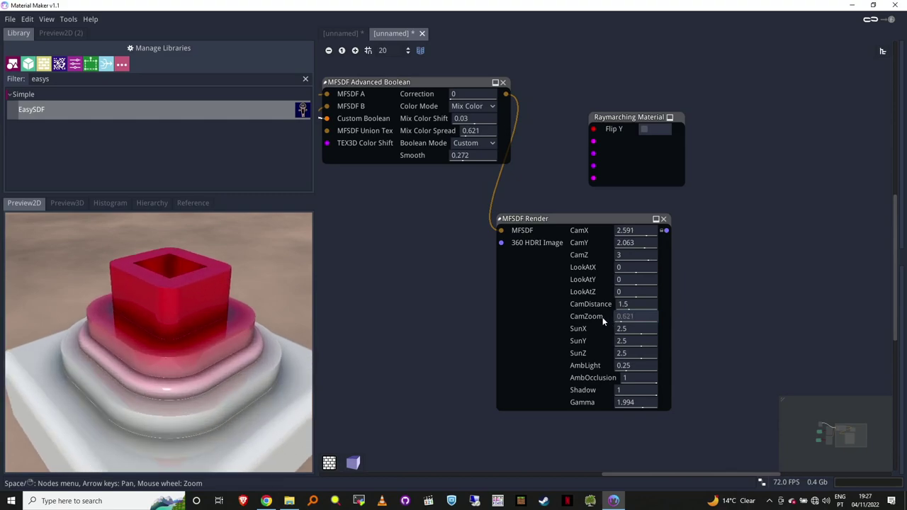
- Reposition the MFSDF Advanced Boolean node slightly and open its definition in the Node Editor
middle_drag(455, 296, 642, 336)
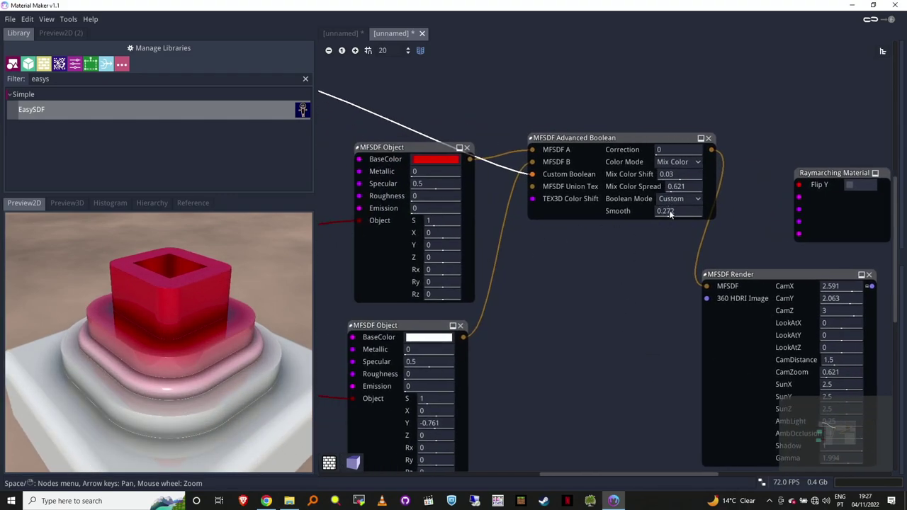
drag(606, 136, 601, 138)
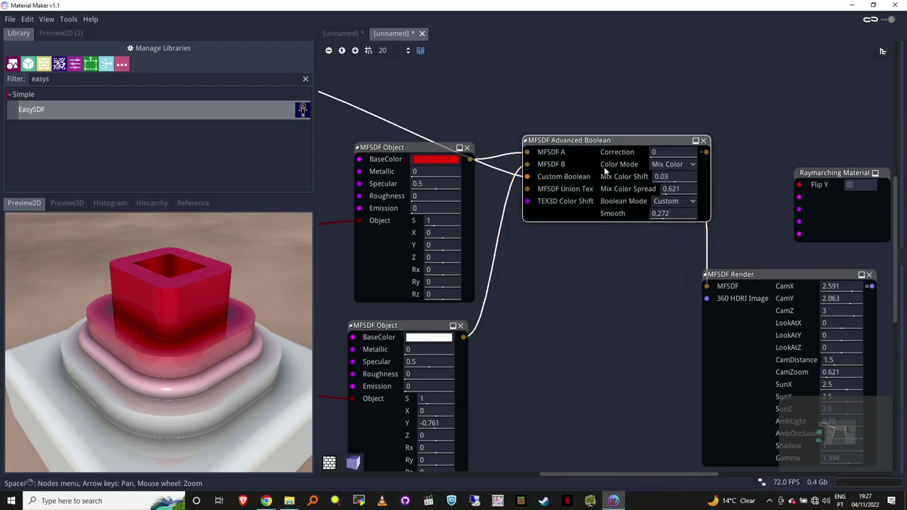
click(603, 136)
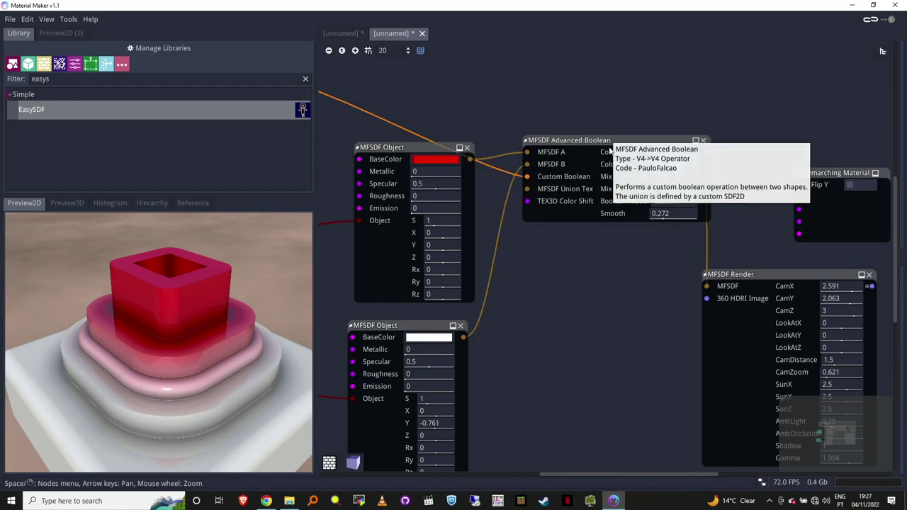
drag(587, 139, 596, 143)
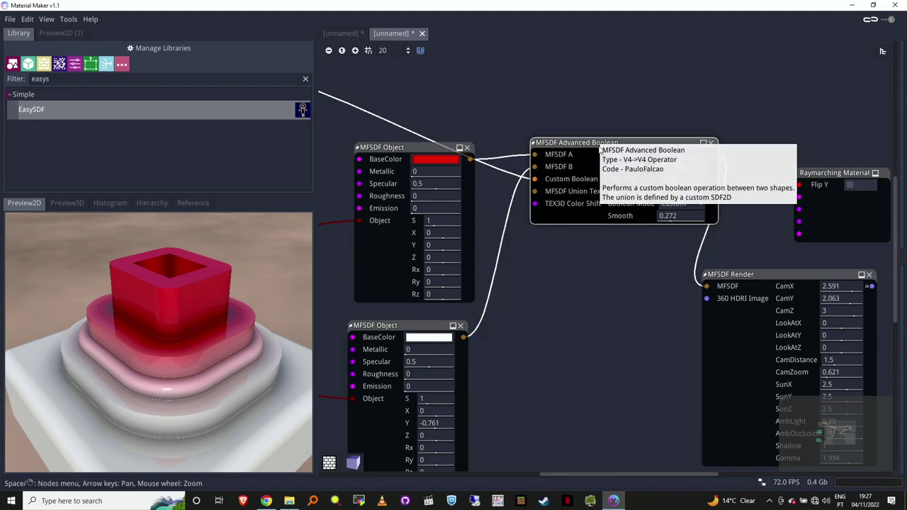
click(551, 228)
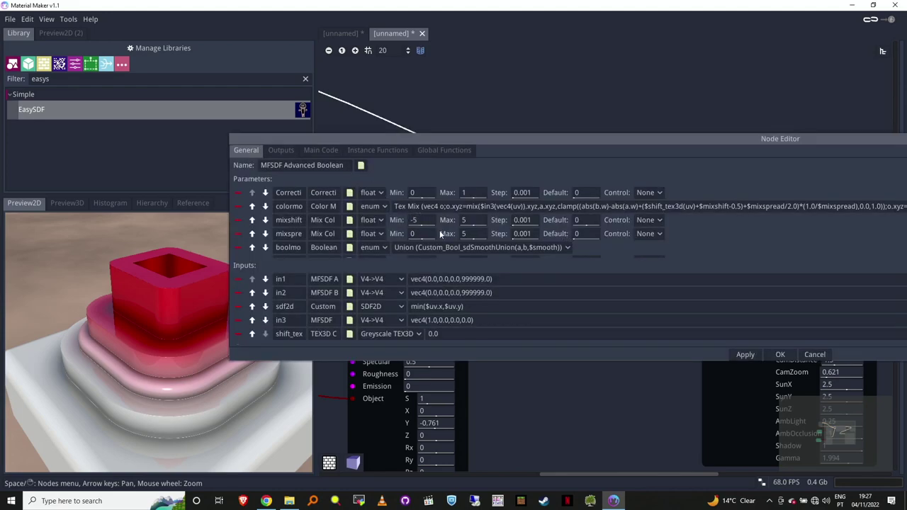
- Review the MFSDF Advanced Boolean's output expression and main code, and leave its definition without making changes
click(281, 150)
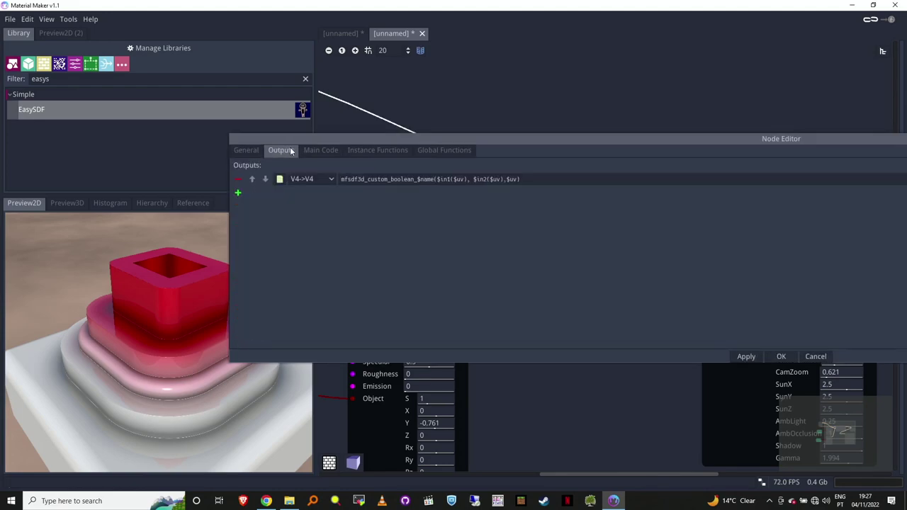
click(322, 151)
click(281, 150)
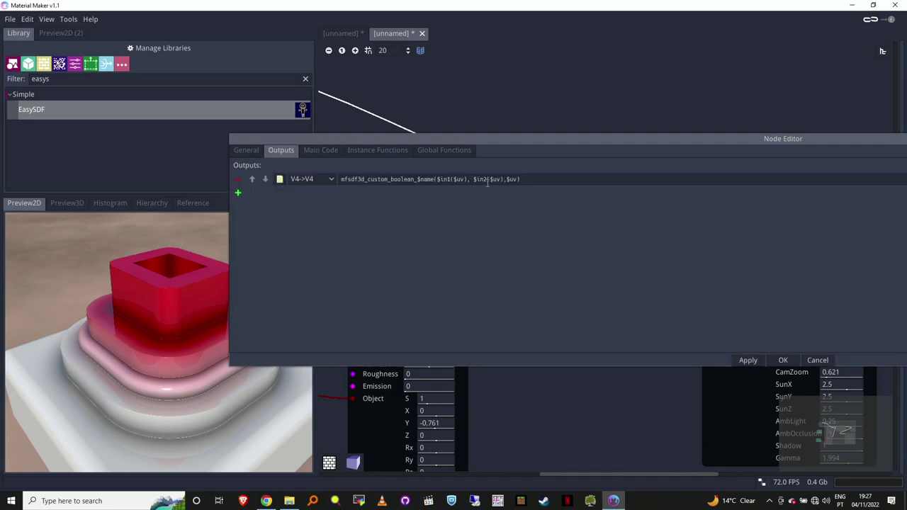
click(553, 180)
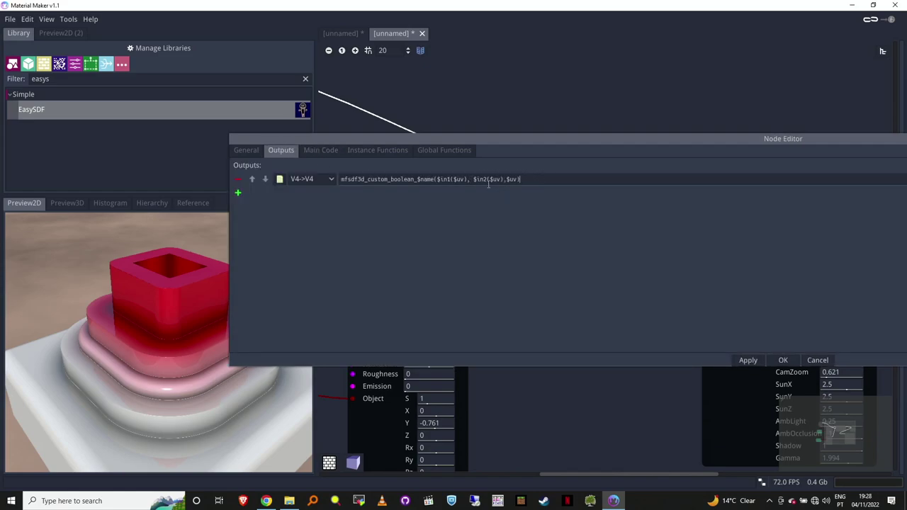
click(816, 360)
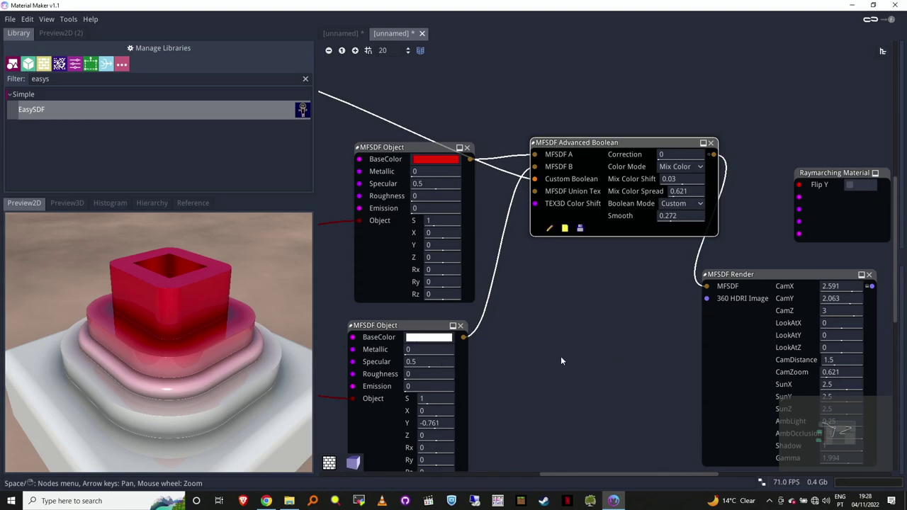
- Open the EasySDF shapes, try the circle far from the boxes, move it back to the small boxes' facing corners, and apply it
middle_drag(560, 360, 591, 349)
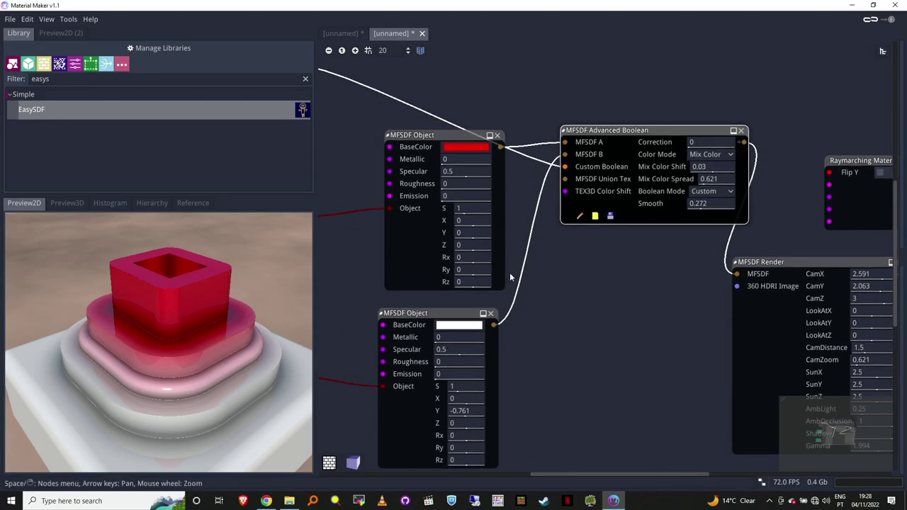
middle_drag(509, 272, 723, 360)
click(480, 216)
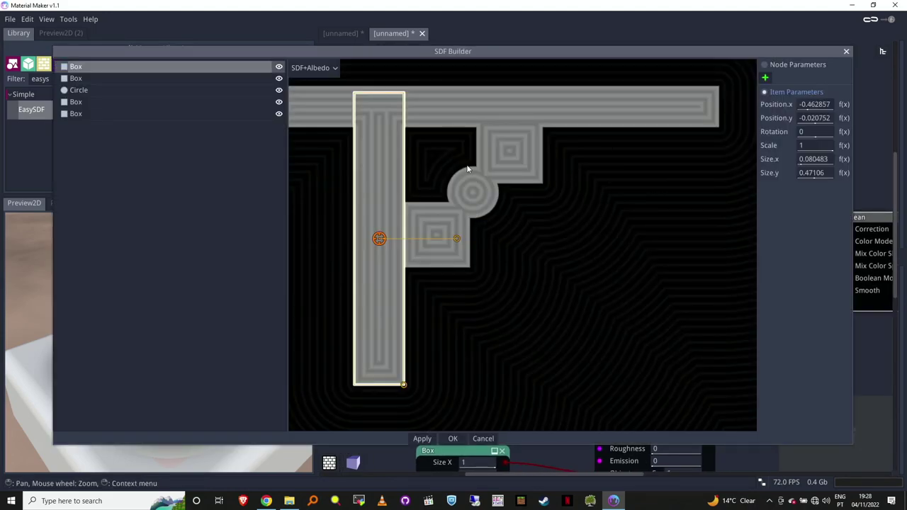
drag(425, 55, 646, 82)
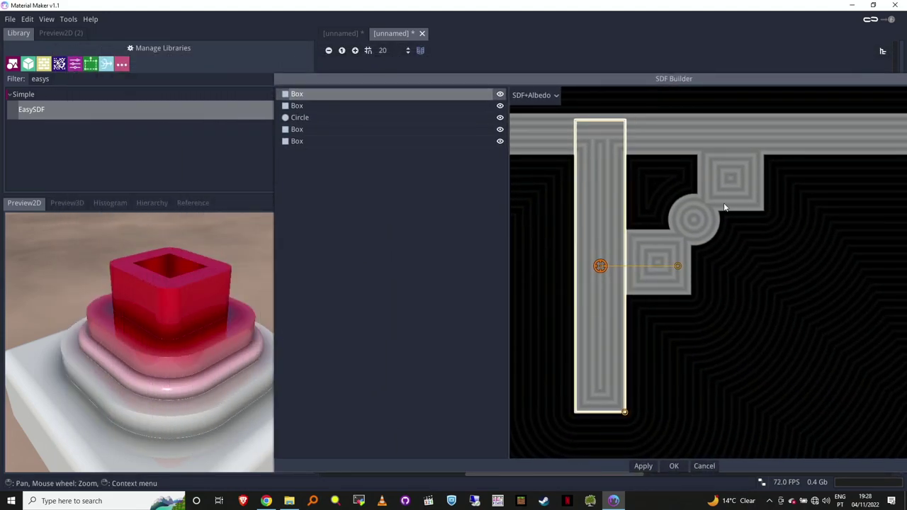
click(354, 107)
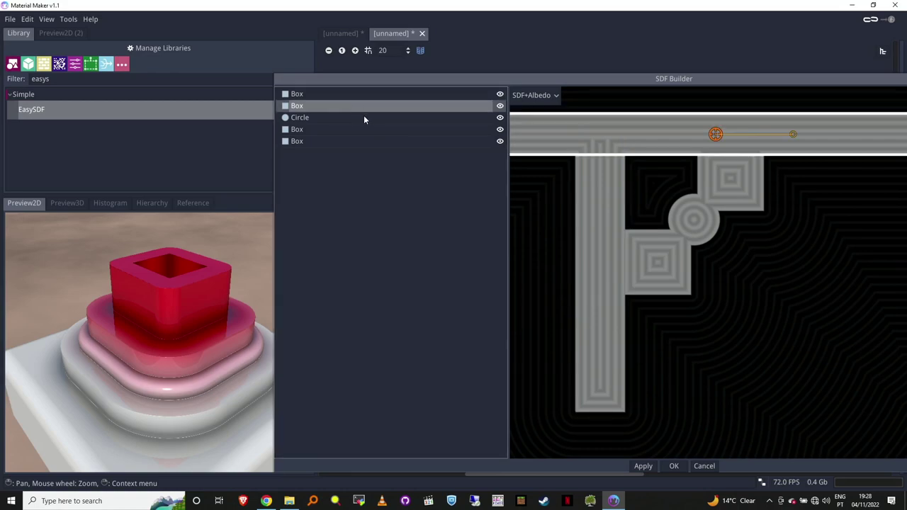
click(364, 117)
drag(694, 220, 780, 289)
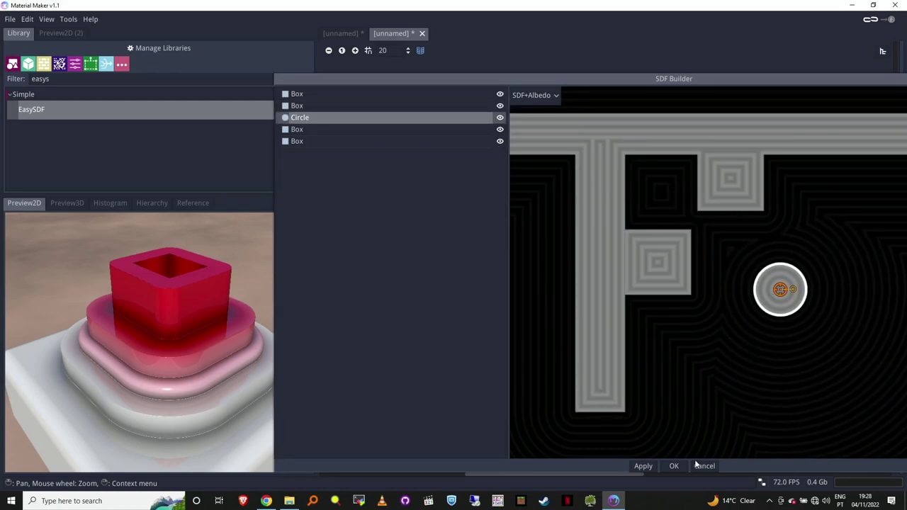
click(648, 465)
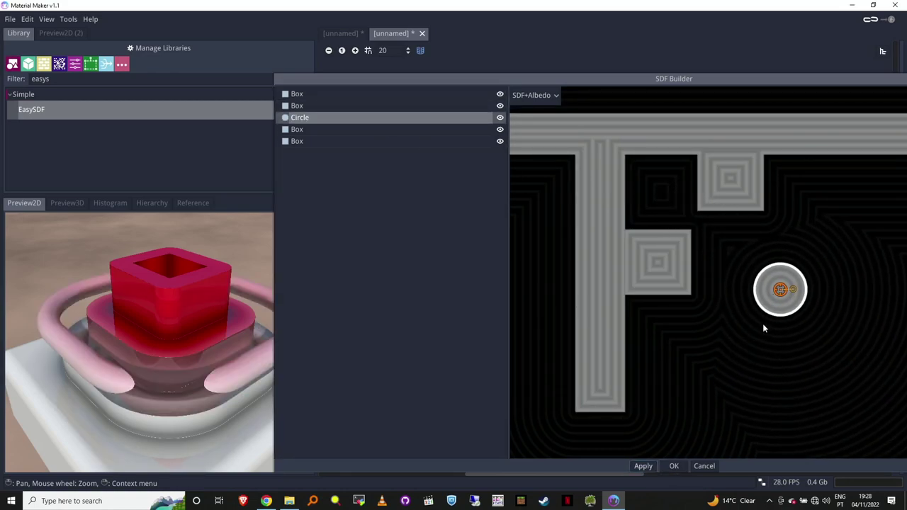
drag(780, 289, 713, 234)
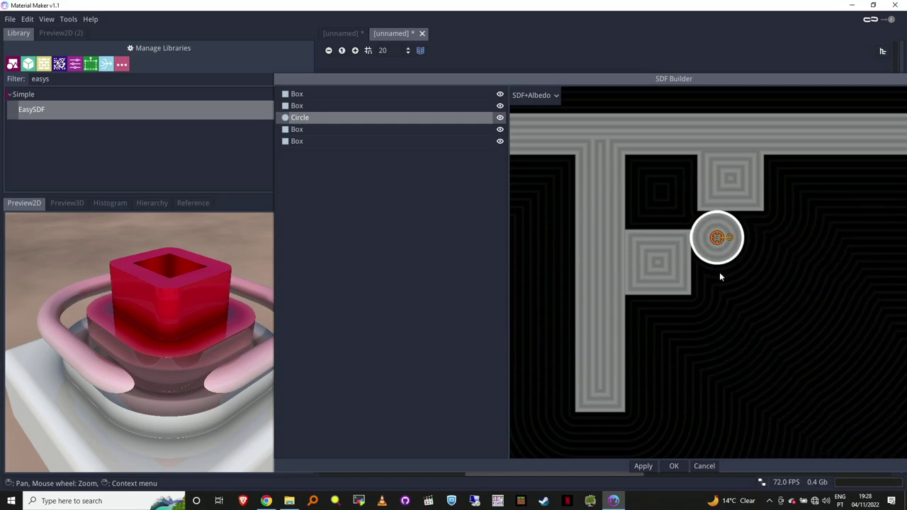
click(641, 466)
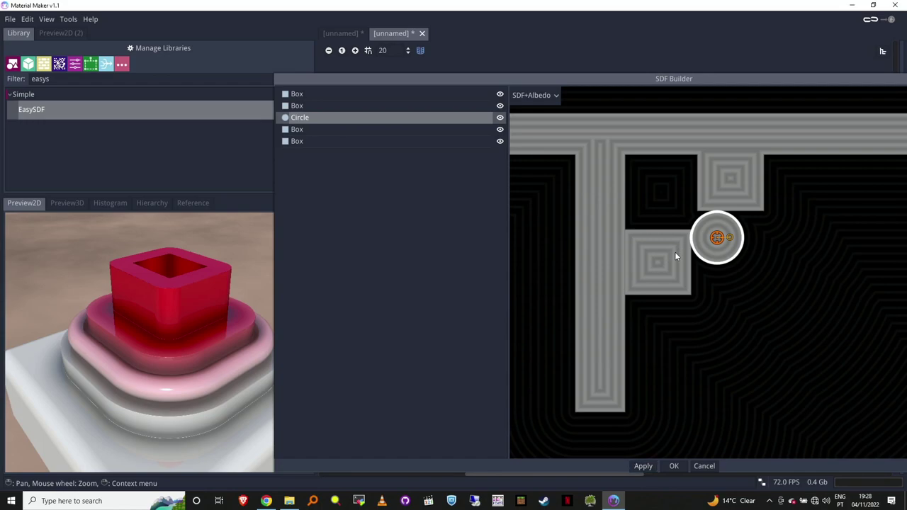
- Shrink the small box under the horizontal bar to a narrower rectangle and shift it farther along the bar, away from the tall box
click(360, 106)
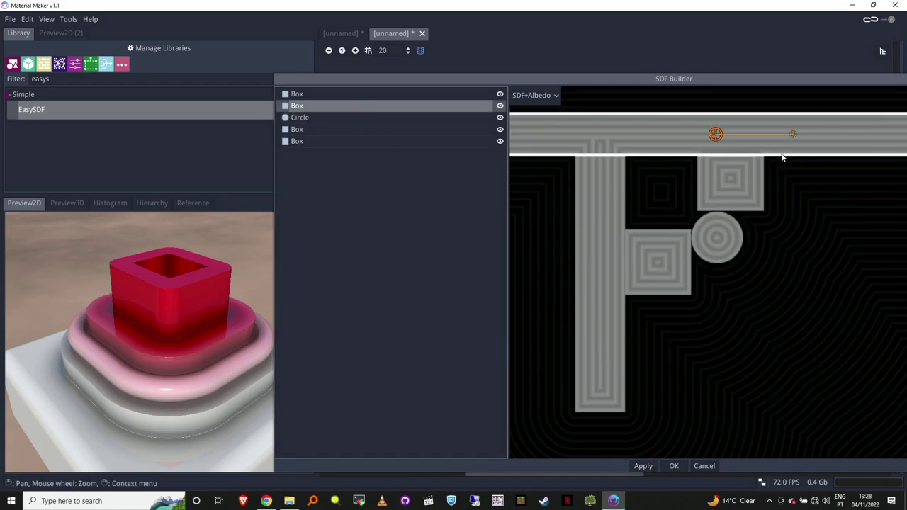
click(359, 130)
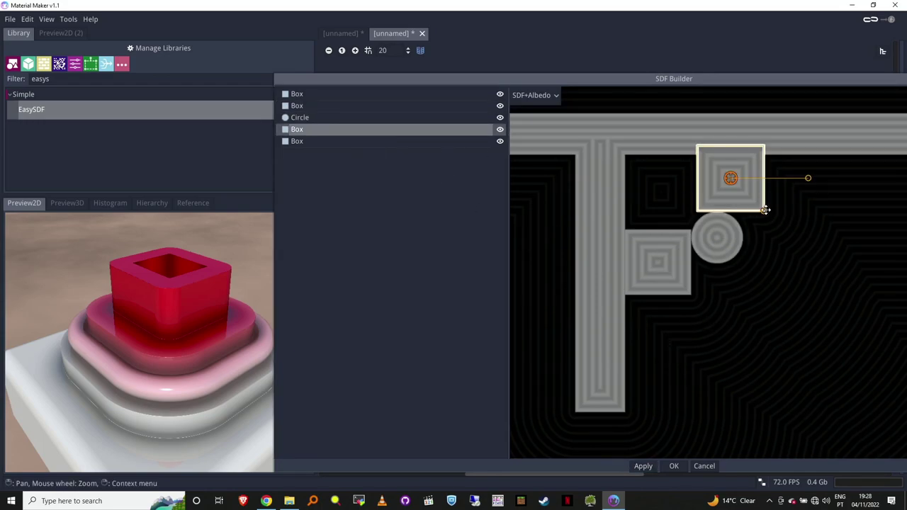
drag(764, 210, 779, 172)
- Create a small wide Box overlapping the circle's edge and touching the narrow box, apply it, and close the SDF builder keeping the shapes
right_click(385, 182)
mouse_move(398, 190)
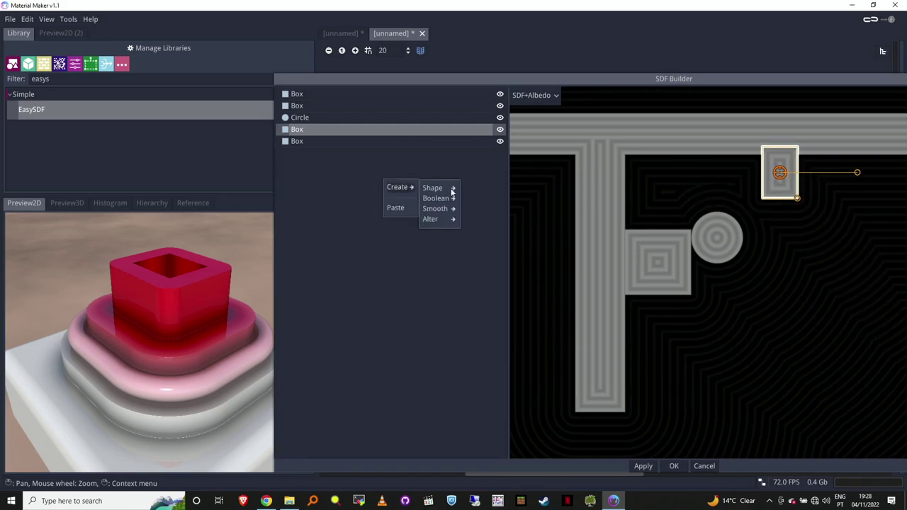
mouse_move(446, 187)
click(505, 196)
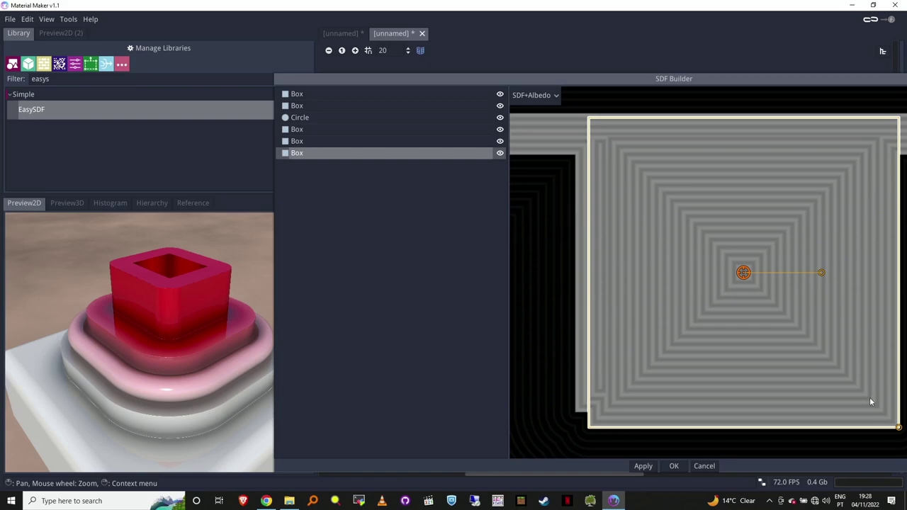
drag(898, 427, 744, 218)
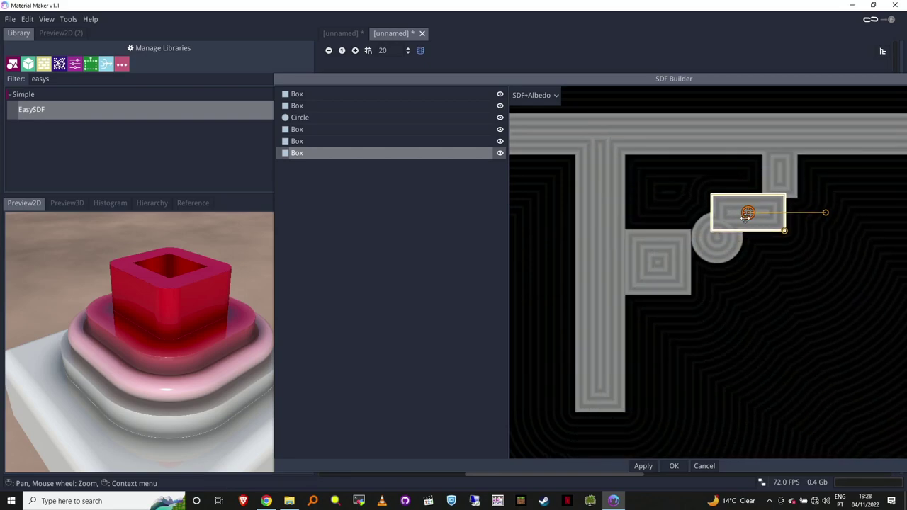
click(643, 466)
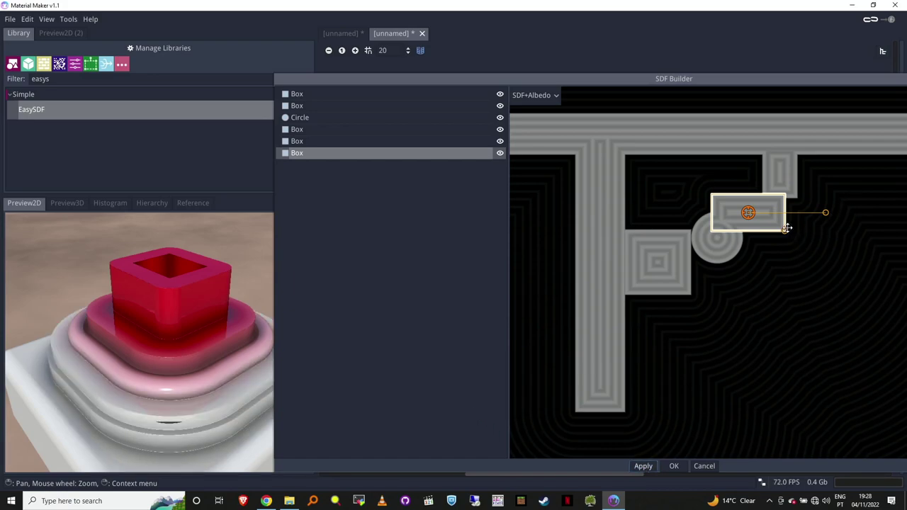
drag(785, 228, 772, 229)
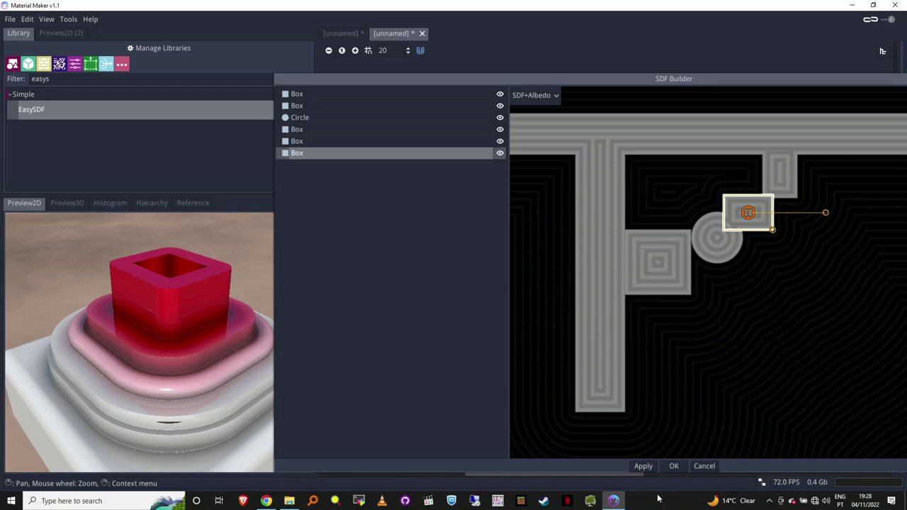
click(652, 468)
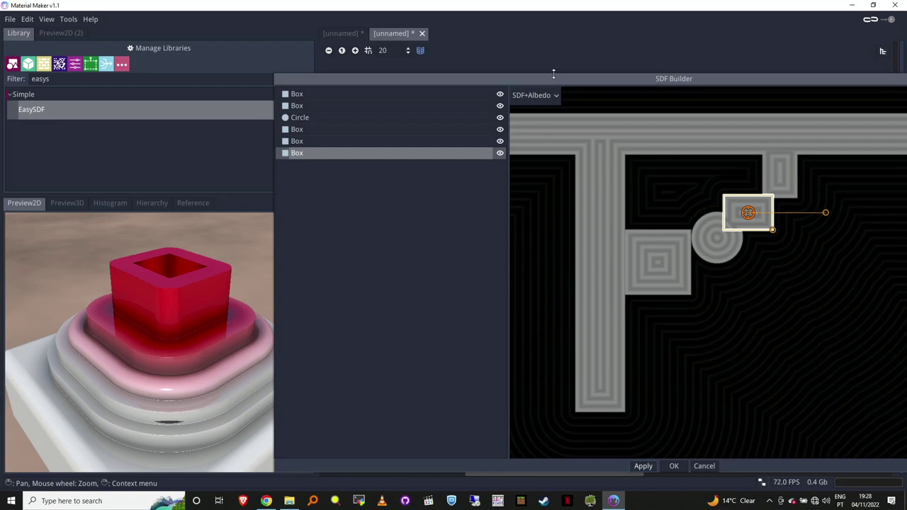
drag(554, 74, 487, 47)
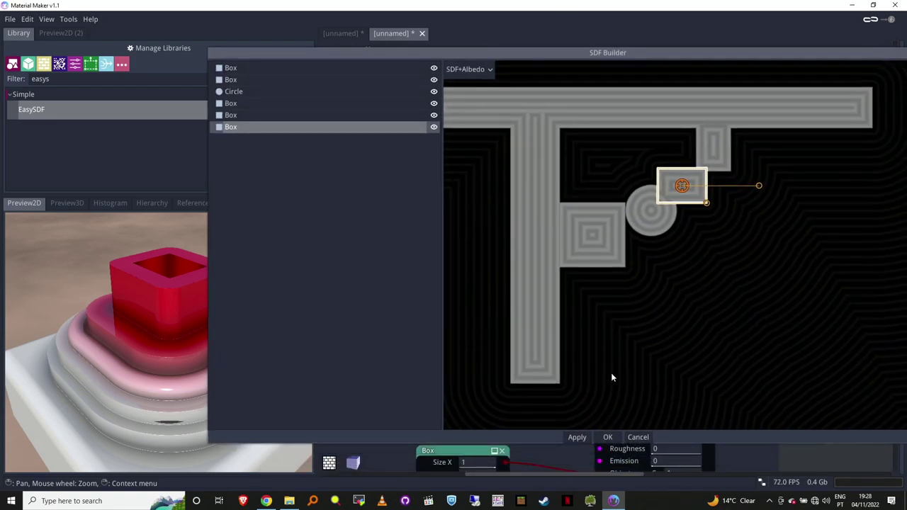
click(607, 437)
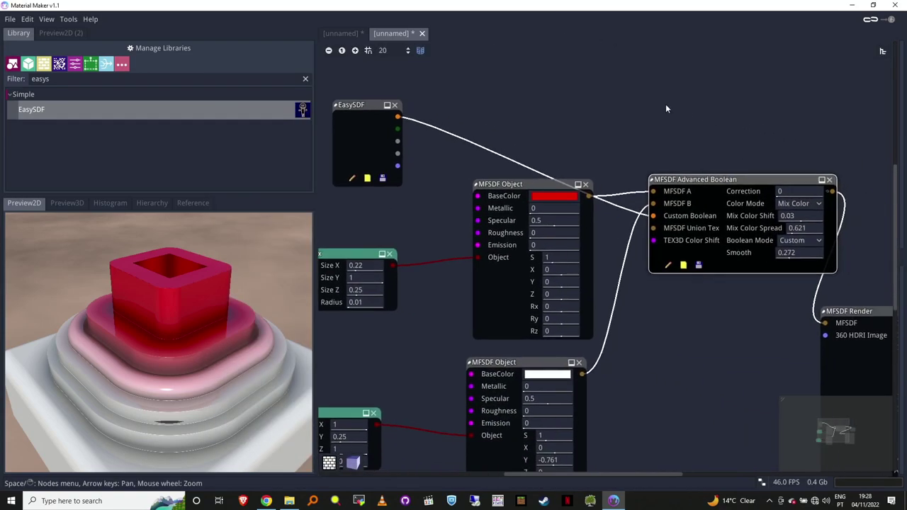
- Enlarge the Box feeding the white MFSDF Object to Size X 3.53 and Size Z 1.76
middle_drag(666, 107, 759, 95)
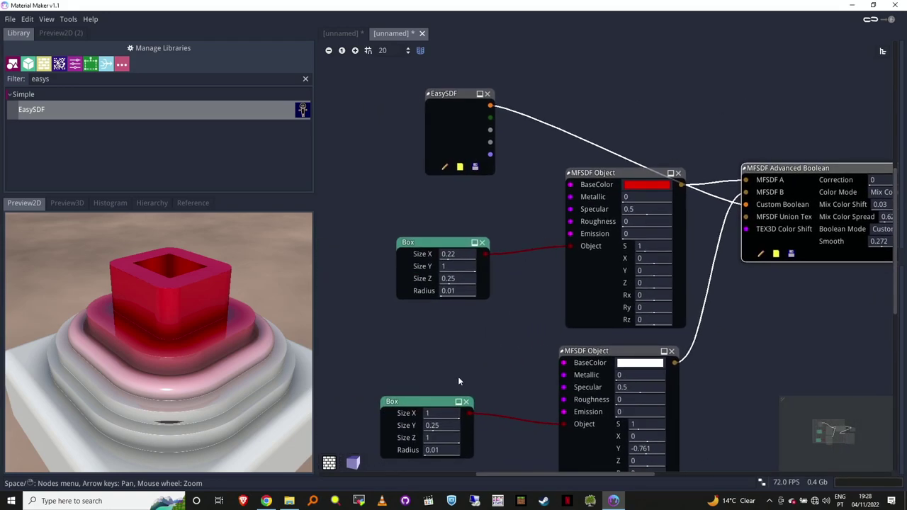
middle_drag(458, 377, 452, 261)
drag(432, 297, 554, 303)
drag(433, 323, 518, 364)
middle_drag(509, 302, 366, 376)
middle_drag(387, 342, 342, 353)
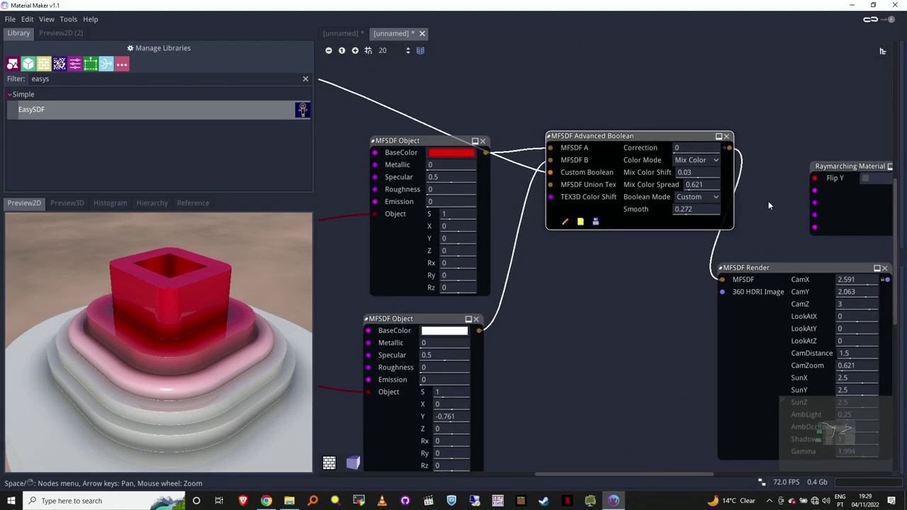
- Try the Advanced Boolean's Normal color mode, return it to Mix Color, and set Mix Color Spread to 0.605
click(697, 197)
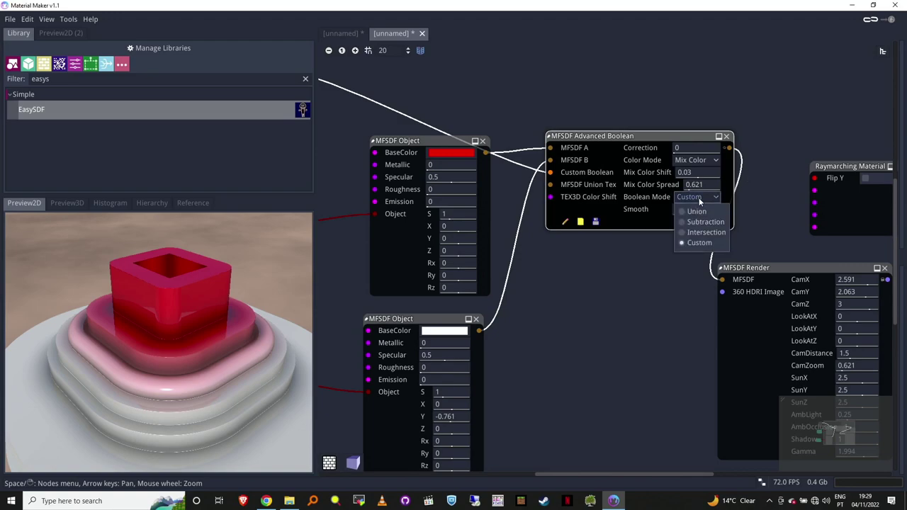
click(700, 162)
click(700, 162)
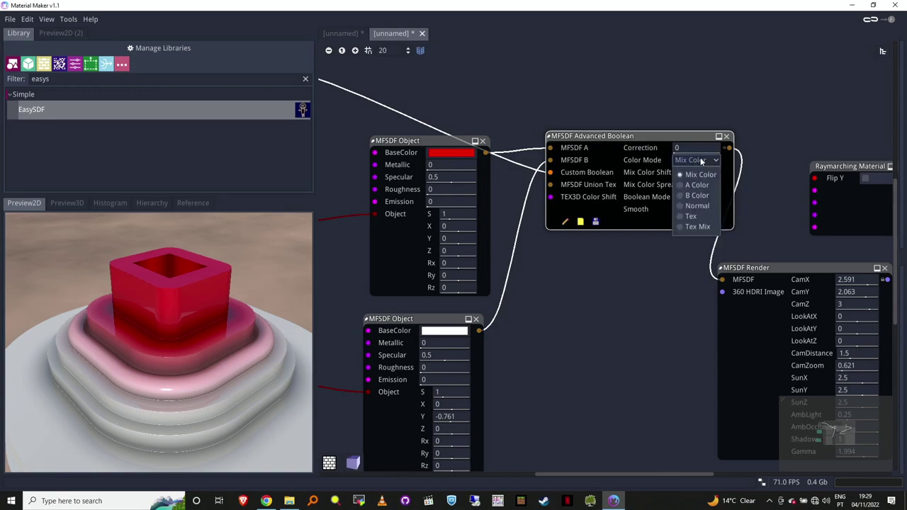
click(707, 206)
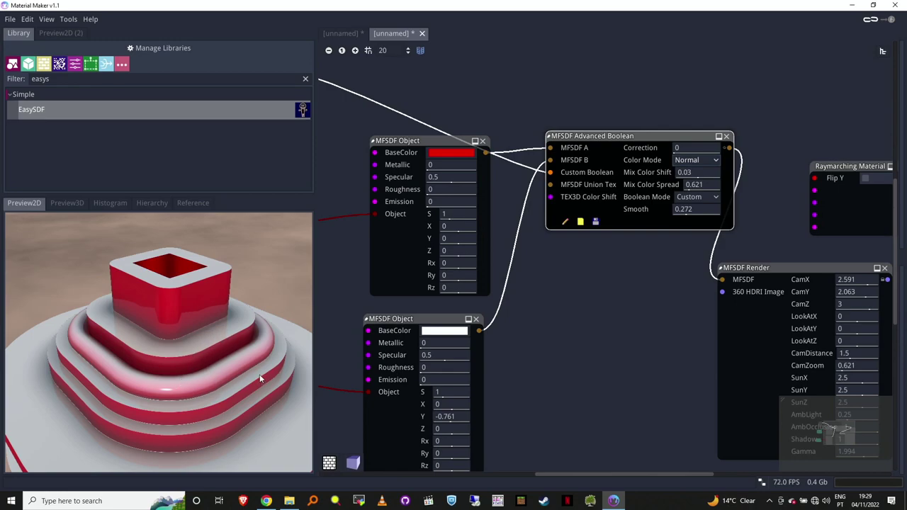
click(708, 163)
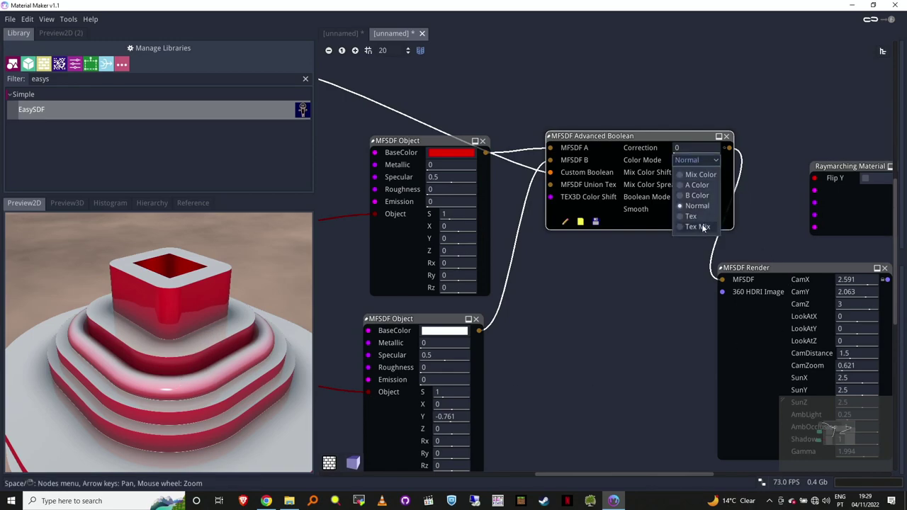
click(700, 174)
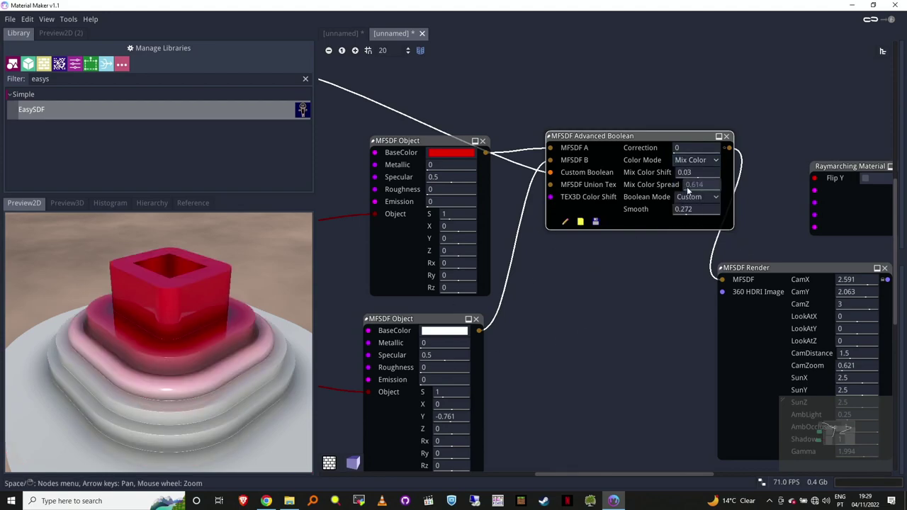
drag(687, 186, 693, 204)
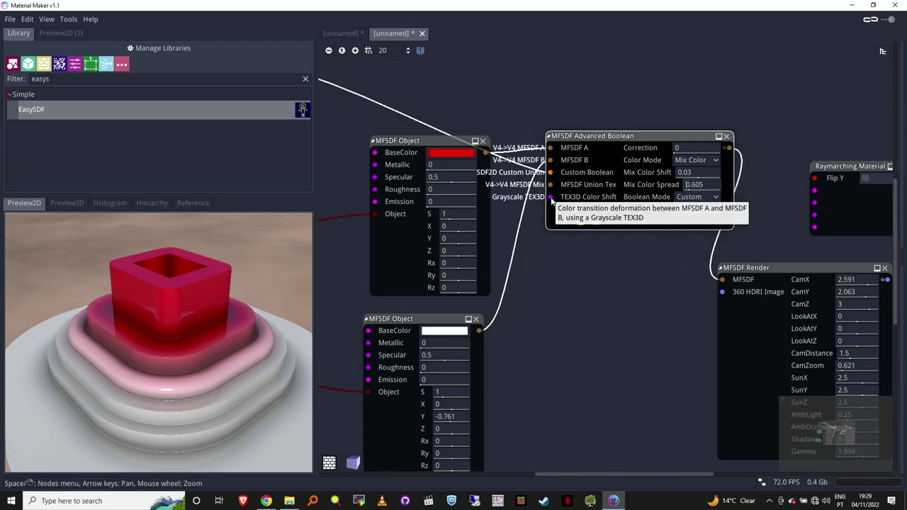
- Feed TEX3D Color Shift from a new TEX3D Simplex Noise Octaves node, and set Mix Color Shift to -1.06 and Mix Color Spread to 0.373
drag(554, 196, 585, 274)
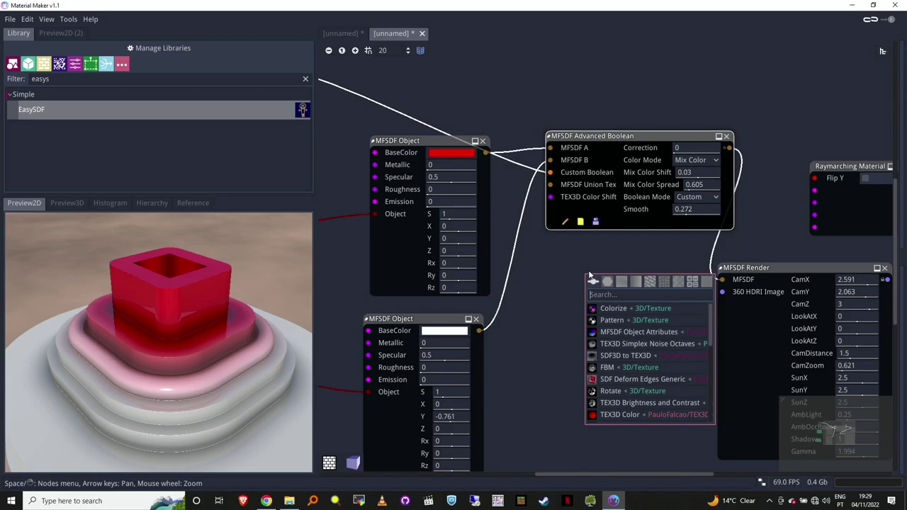
text(no)
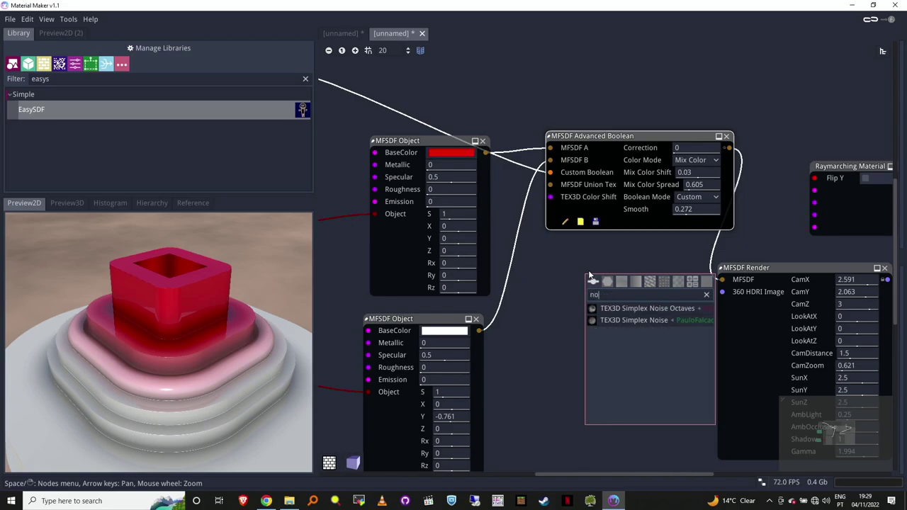
click(625, 308)
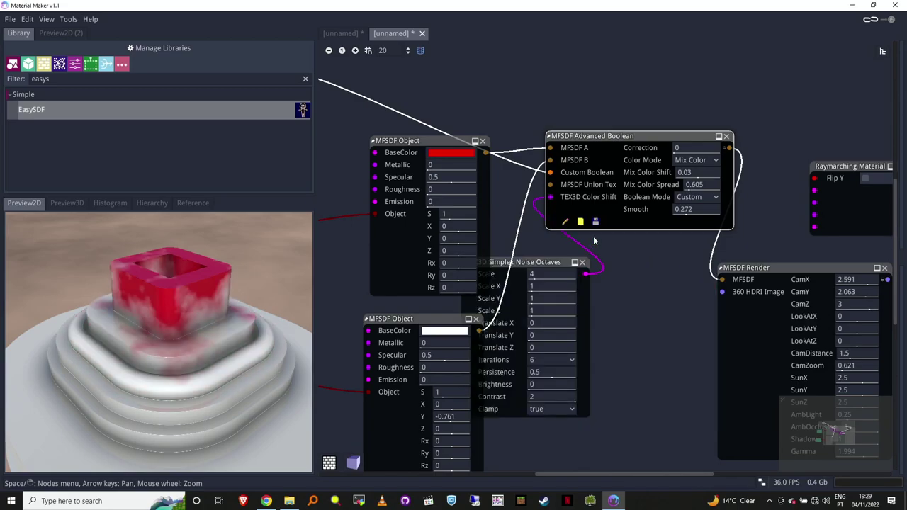
drag(703, 184, 658, 176)
- Set the Box feeding the red MFSDF Object to Size X 0.44 and Radius 0.03
middle_drag(623, 315, 807, 323)
drag(438, 228, 485, 225)
drag(443, 265, 389, 263)
drag(443, 274, 454, 266)
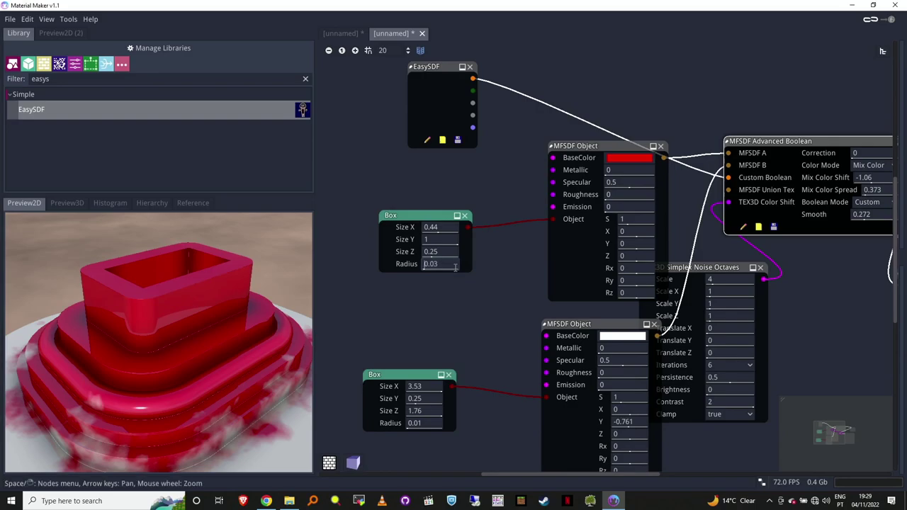
- Rotate the red MFSDF Object to Ry 31.635 with Rx 0, and shrink its Box to Size X 0.26 and Size Z 0.15
drag(630, 280, 457, 265)
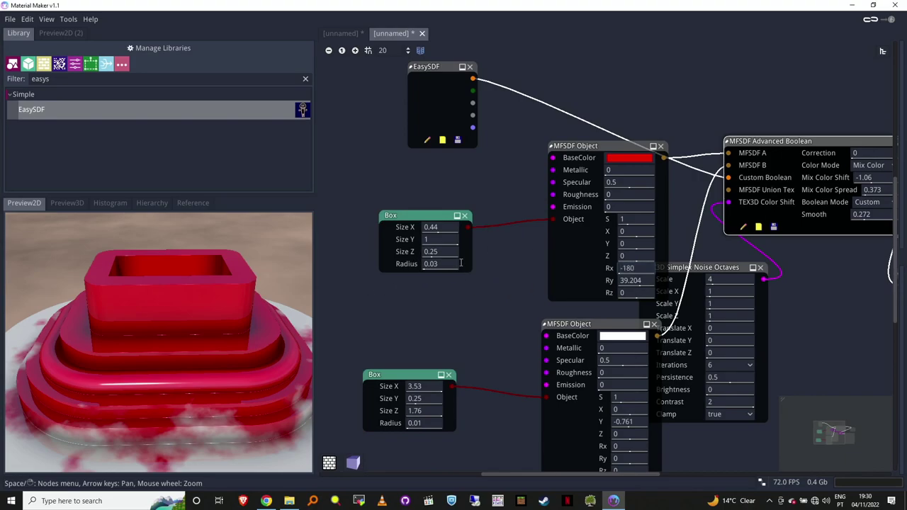
mouse_move(633, 281)
mouse_down()
mouse_move(608, 282)
mouse_move(636, 279)
mouse_move(627, 274)
mouse_up()
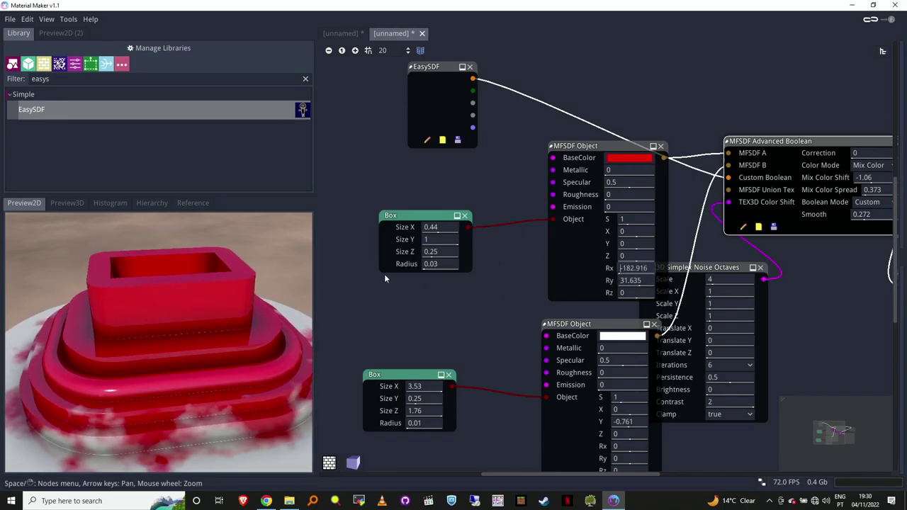
double_click(636, 269)
text(0)
key(Return)
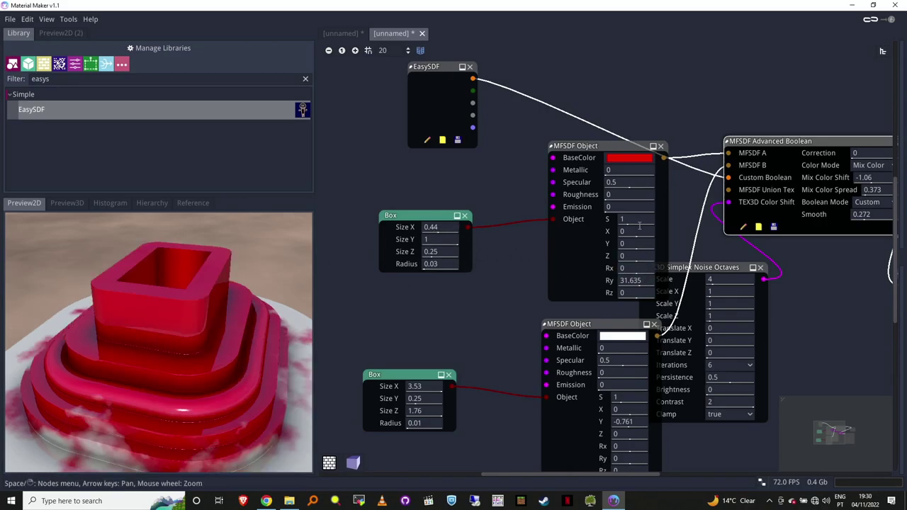
drag(451, 228, 419, 254)
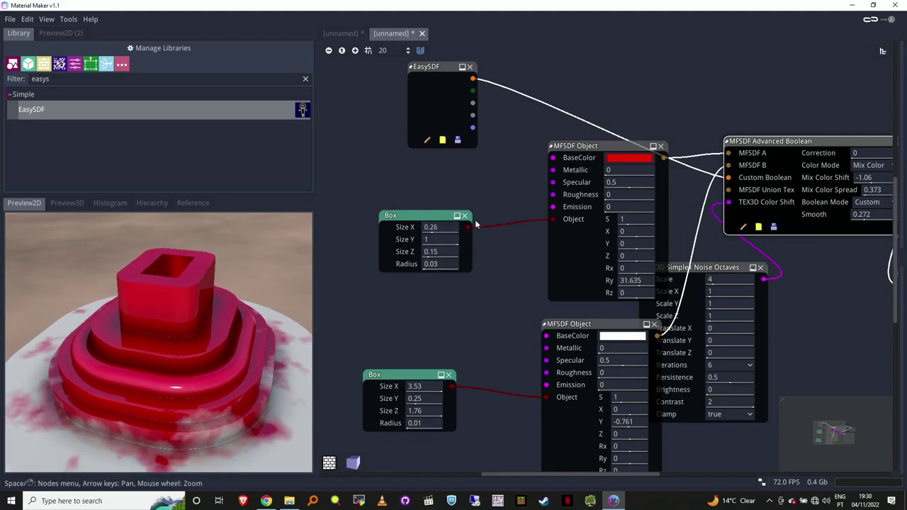
right_click(464, 186)
click(465, 186)
drag(466, 180, 468, 189)
click(461, 173)
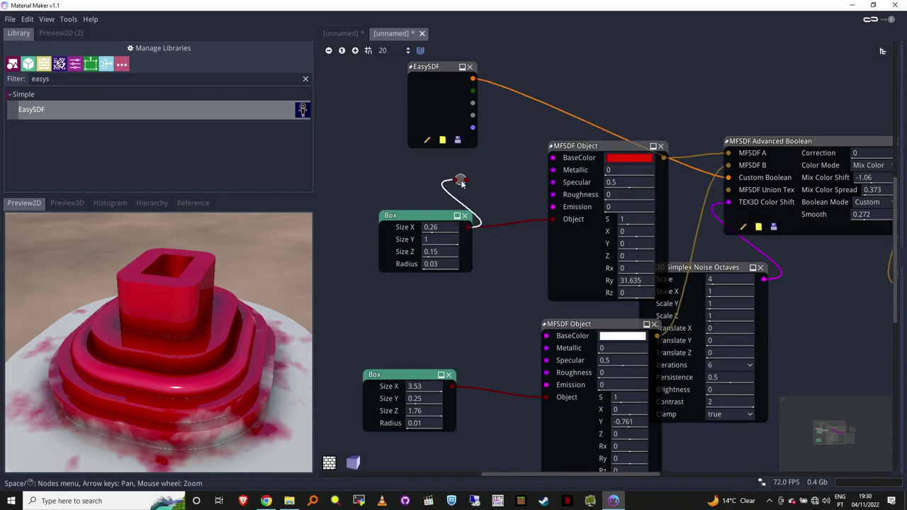
key(Delete)
- Insert an SDF Smooth Polar Repeat node between the small Box and the red MFSDF Object, moving the object aside for it
drag(468, 227, 454, 176)
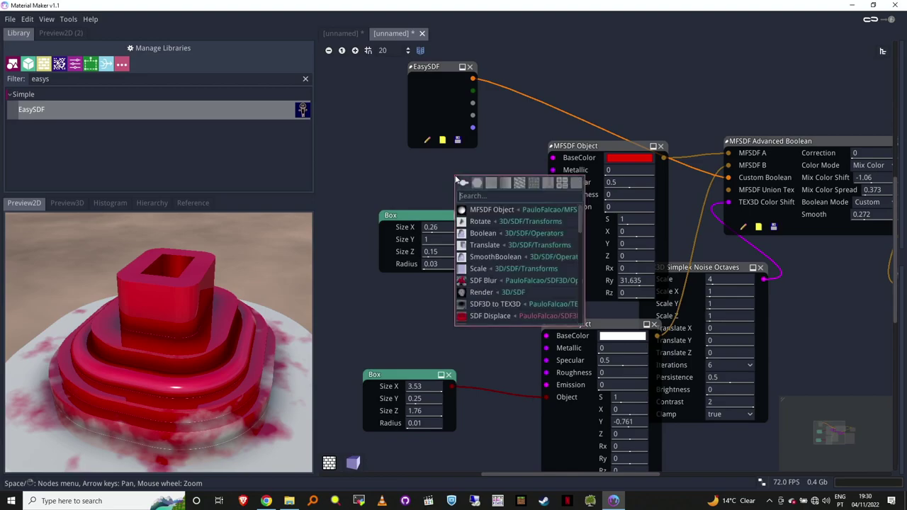
text(pol)
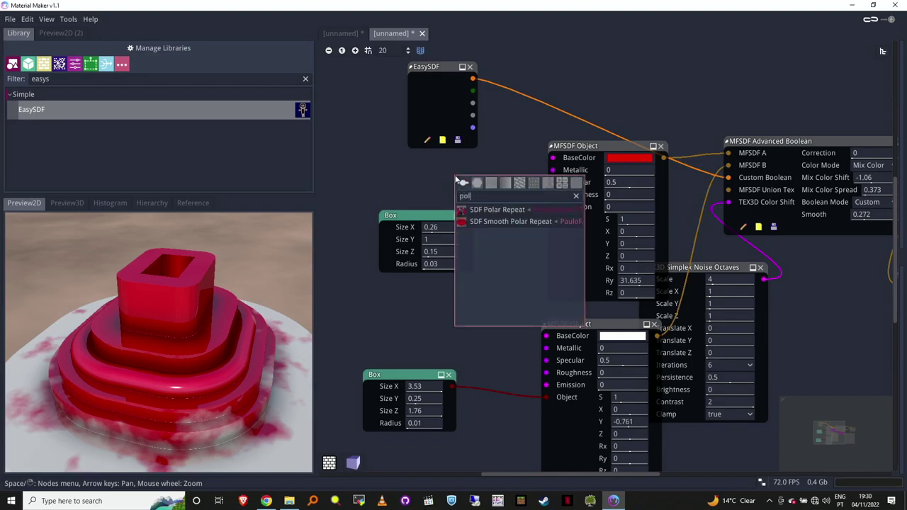
click(509, 221)
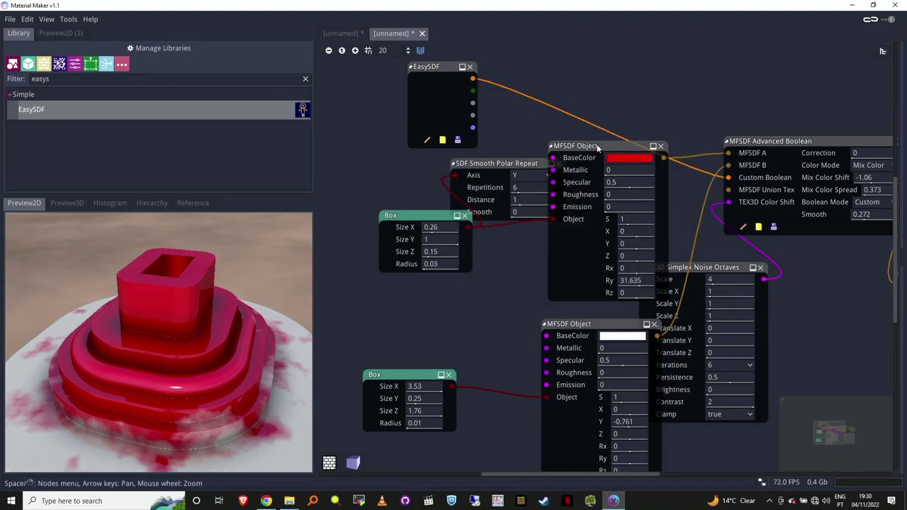
drag(598, 147, 644, 148)
drag(563, 174, 594, 224)
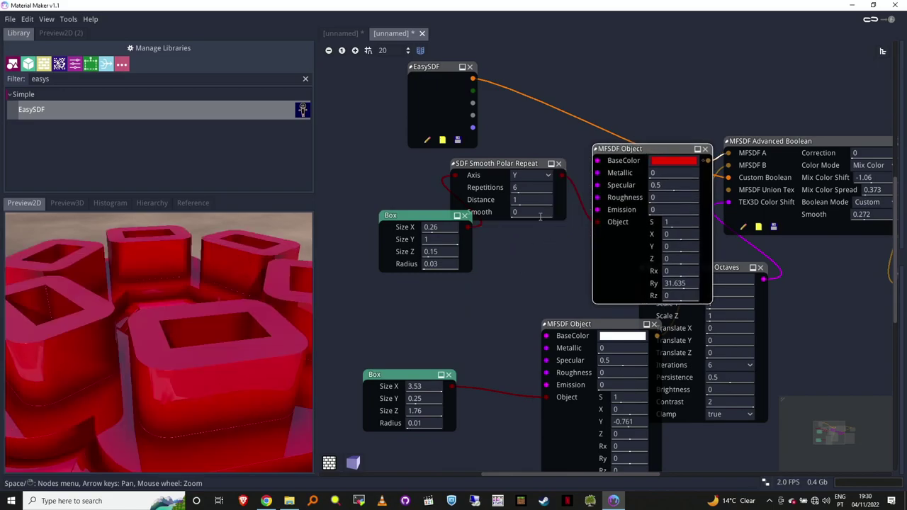
- Set the polar repeat's Distance to 0.564 and Smooth to 0.06, and narrow its Box to Size X 0.09
drag(540, 200, 511, 212)
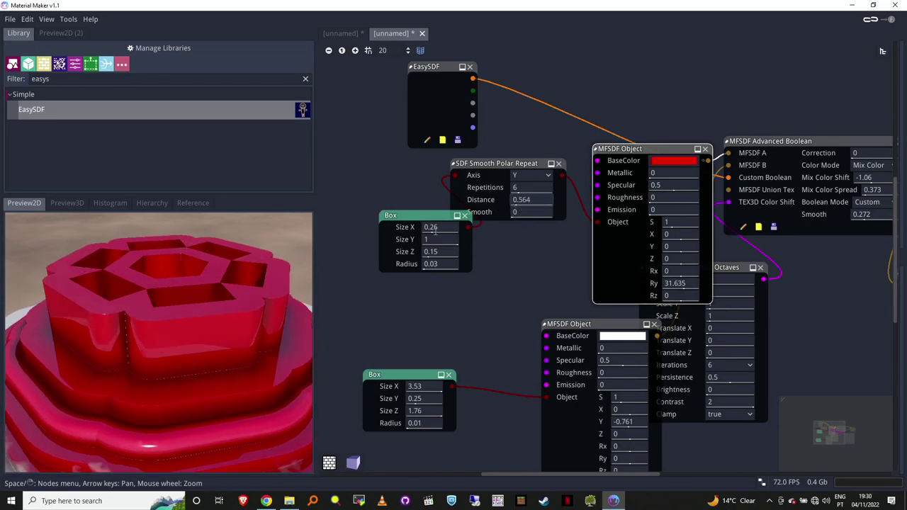
drag(434, 228, 408, 234)
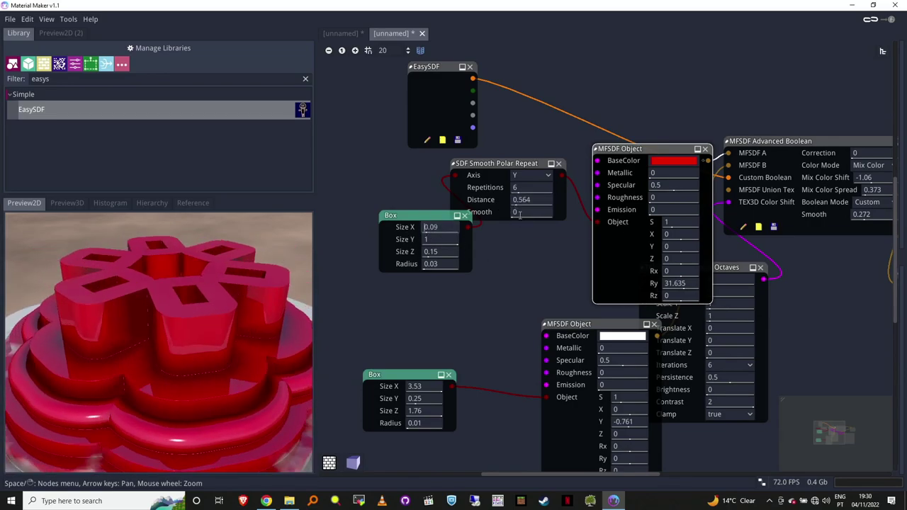
drag(519, 212, 542, 231)
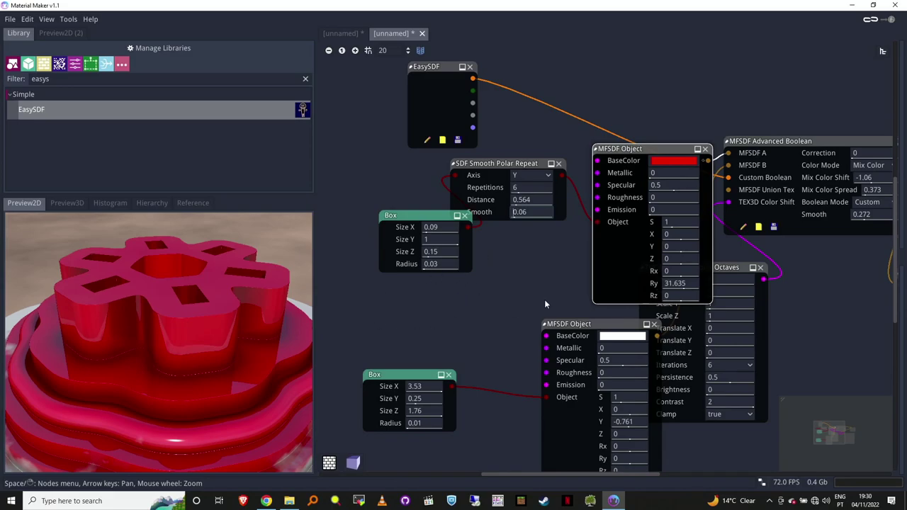
- Set CamZoom on MFSDF Render to 0.863 and Mix Color Shift on the Advanced Boolean to -0.96
middle_drag(868, 290, 533, 253)
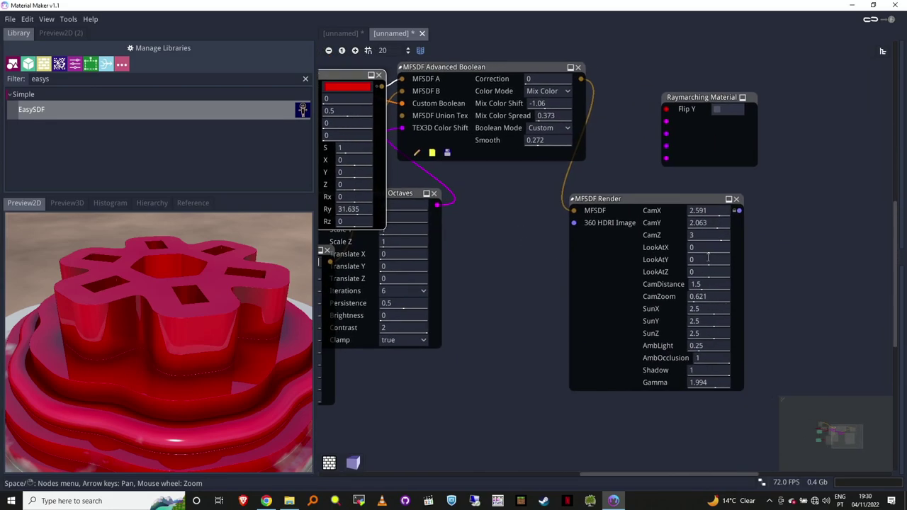
drag(707, 299, 734, 301)
middle_drag(566, 298, 734, 326)
drag(711, 128, 721, 163)
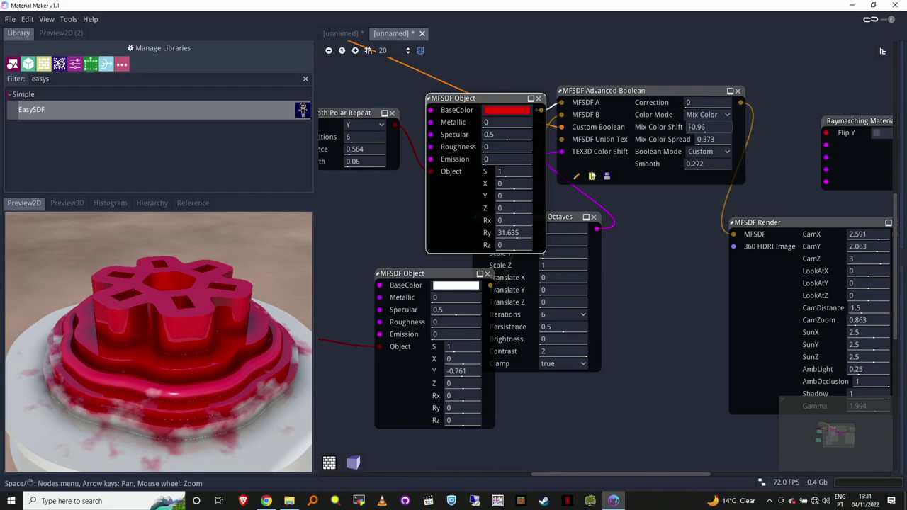
- Delete all nodes in the graph, leaving only the Raymarching Material
click(679, 235)
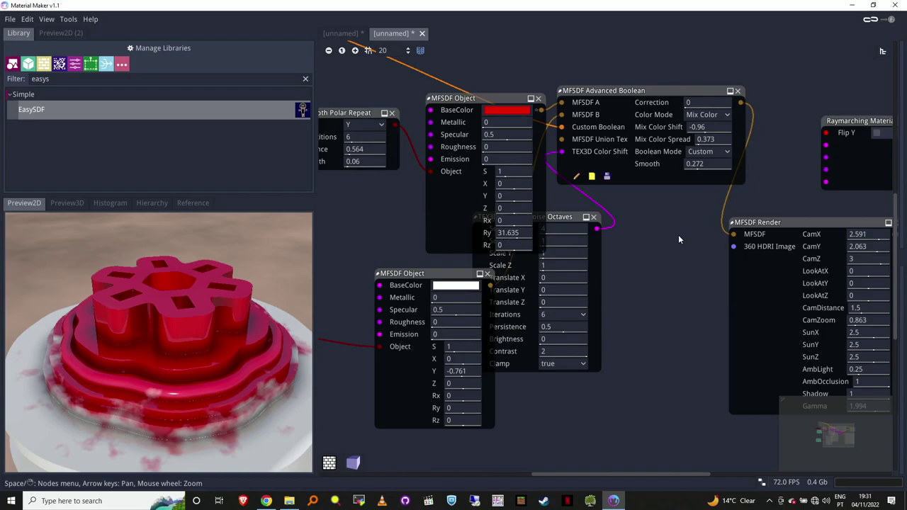
key(ctrl+a)
key(Delete)
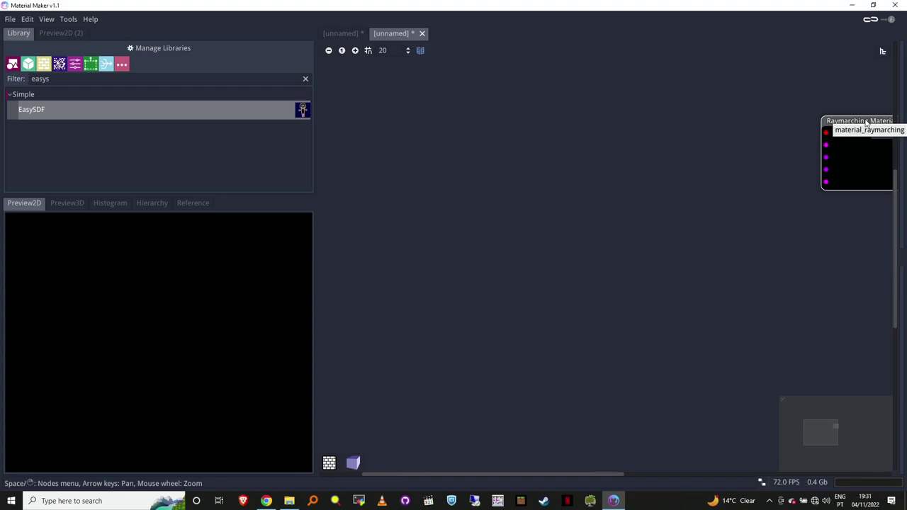
- Add a new Box node, and find and place an MFSDF Render node by filtering the library for "render"
right_click(442, 139)
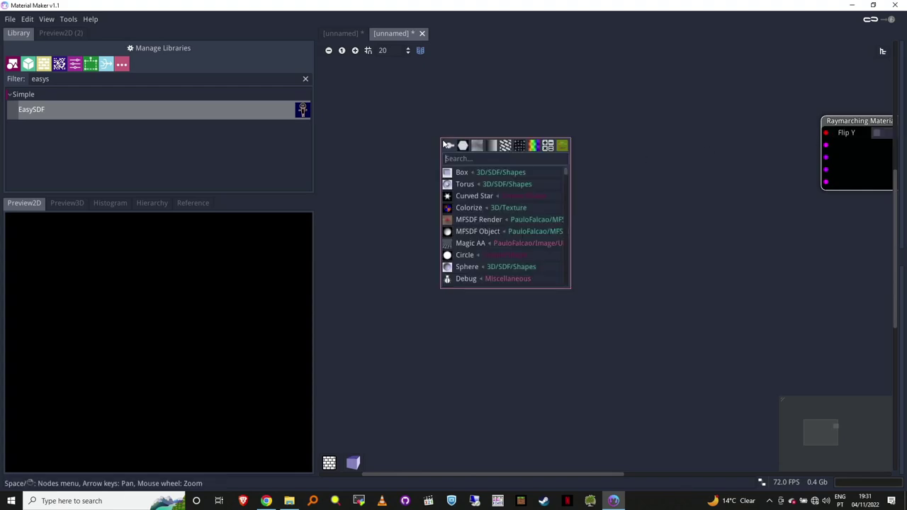
click(462, 175)
middle_drag(690, 151, 557, 197)
click(305, 78)
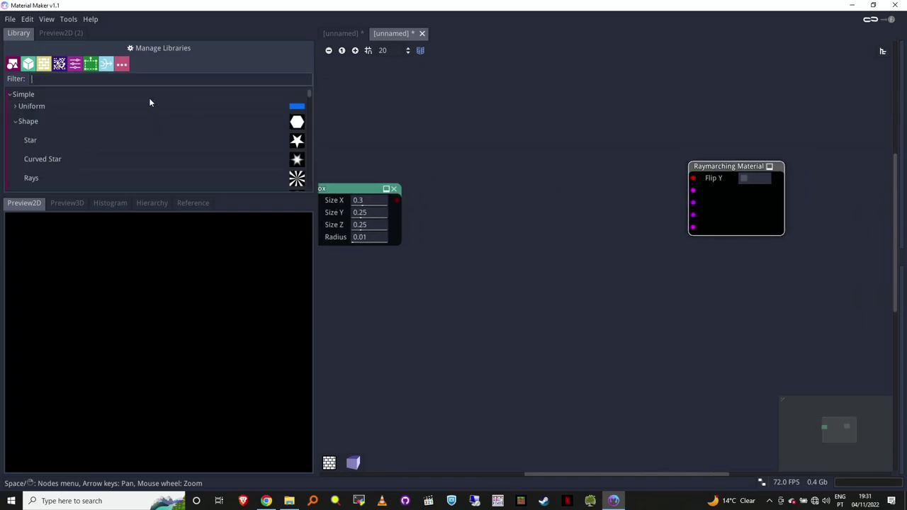
text(render)
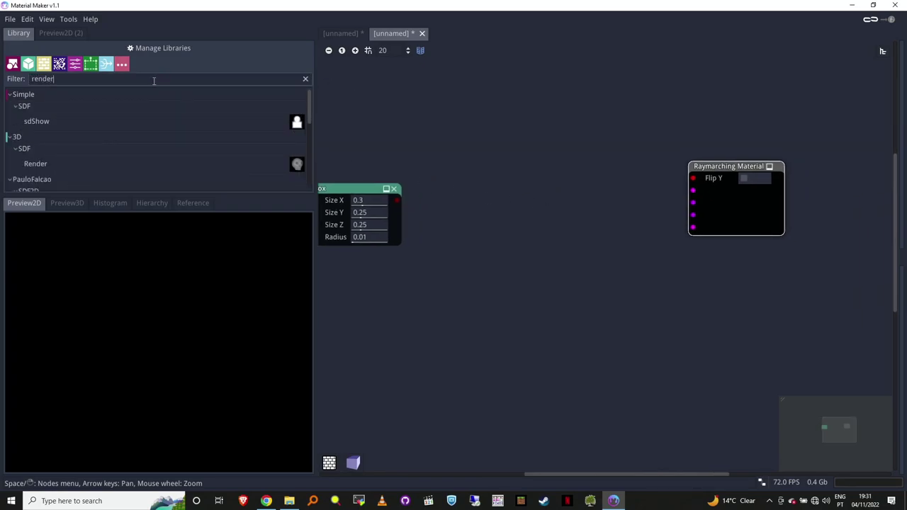
drag(310, 102, 303, 183)
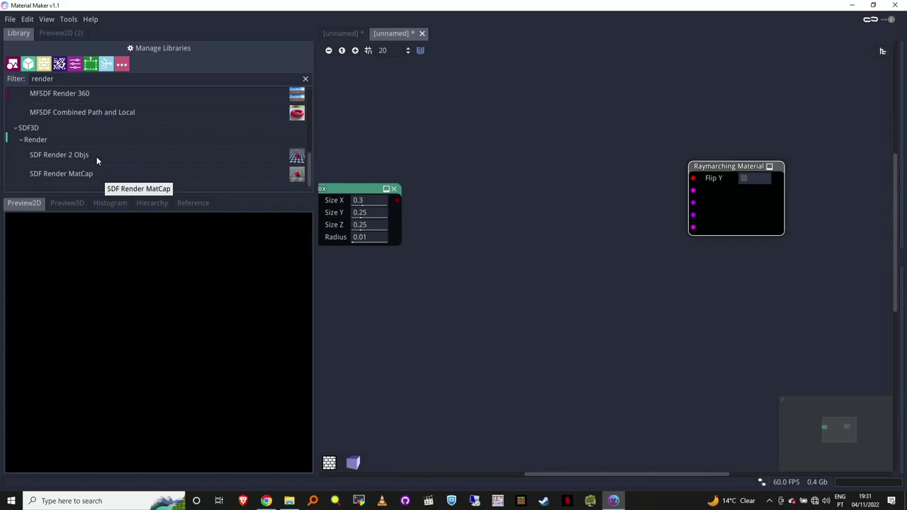
drag(78, 91, 544, 150)
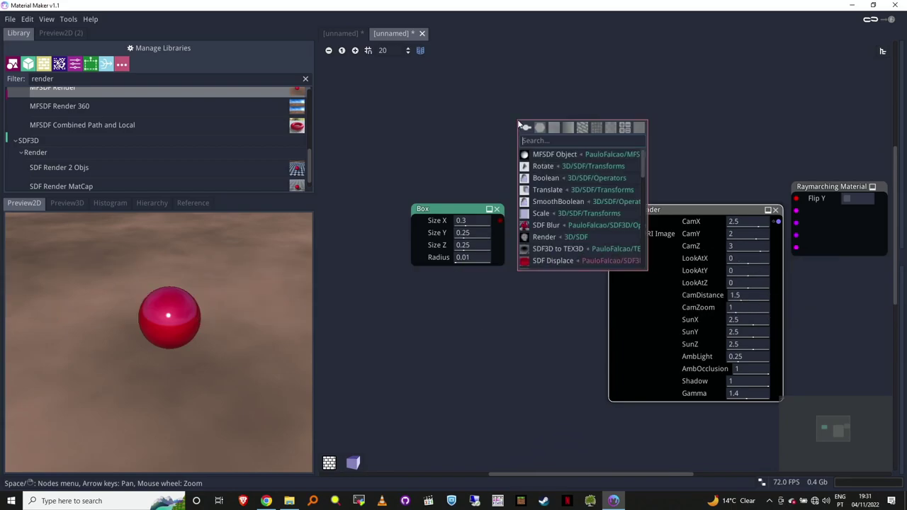
- Link the Box through a new MFSDF Object to MFSDF Render, and set the Box sizes to 0.79, 0.74, 0.61 and Radius 0
click(546, 153)
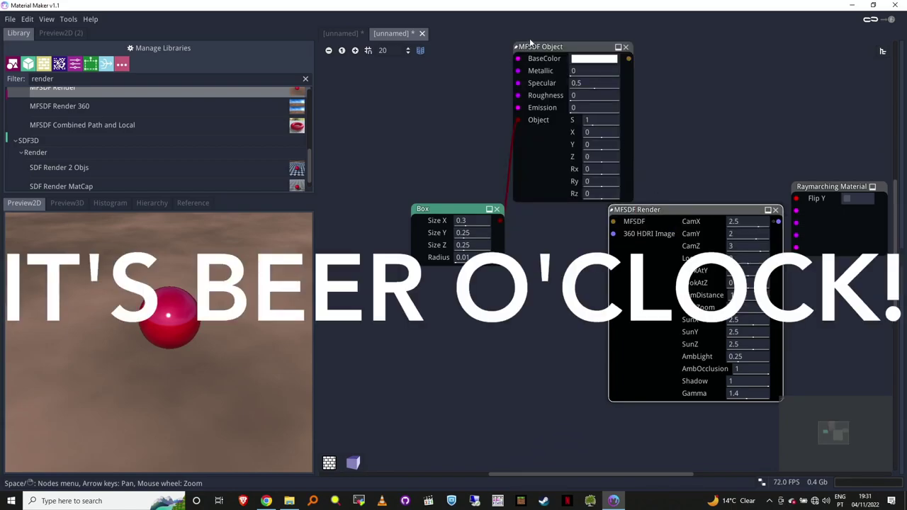
drag(628, 59, 615, 223)
drag(466, 222, 476, 257)
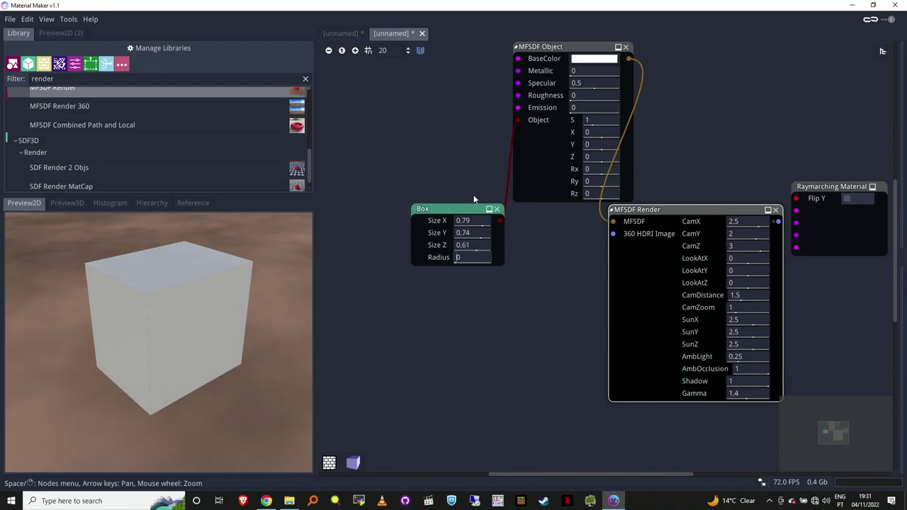
- Make room beside the Box, preview the MFSDF Render output, and insert an SDF Blur node between the Box and the MFSDF Object
drag(466, 209, 391, 189)
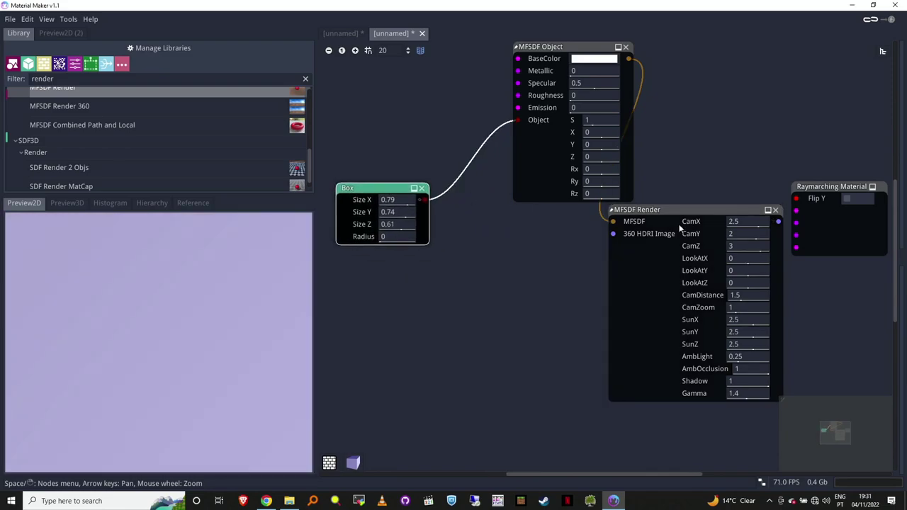
shift+click(778, 222)
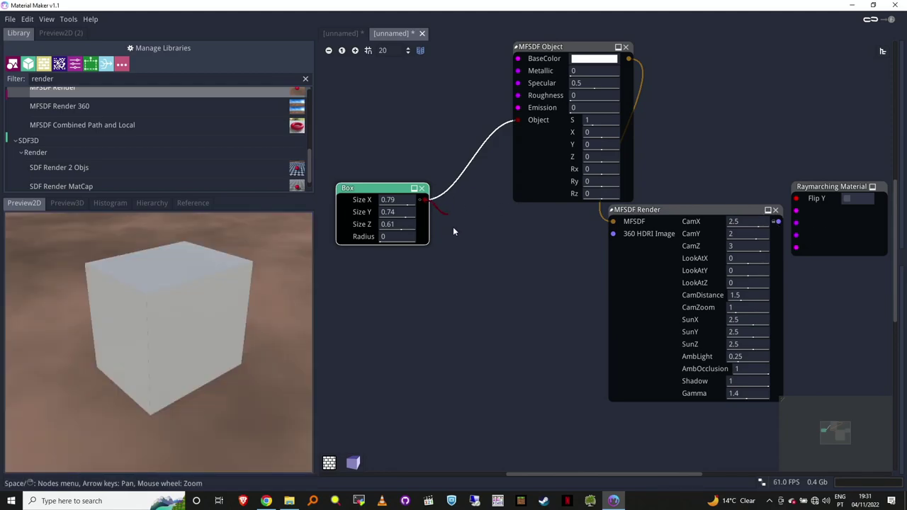
drag(454, 231, 466, 258)
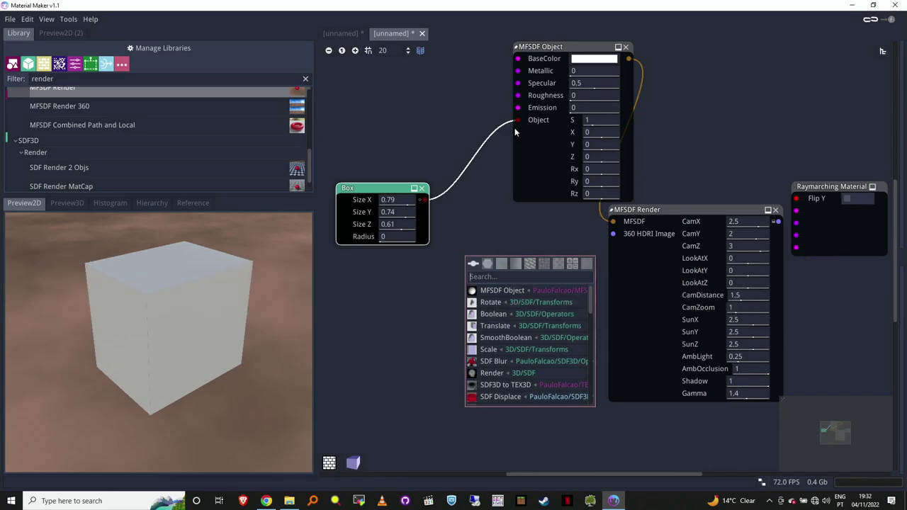
text(blur)
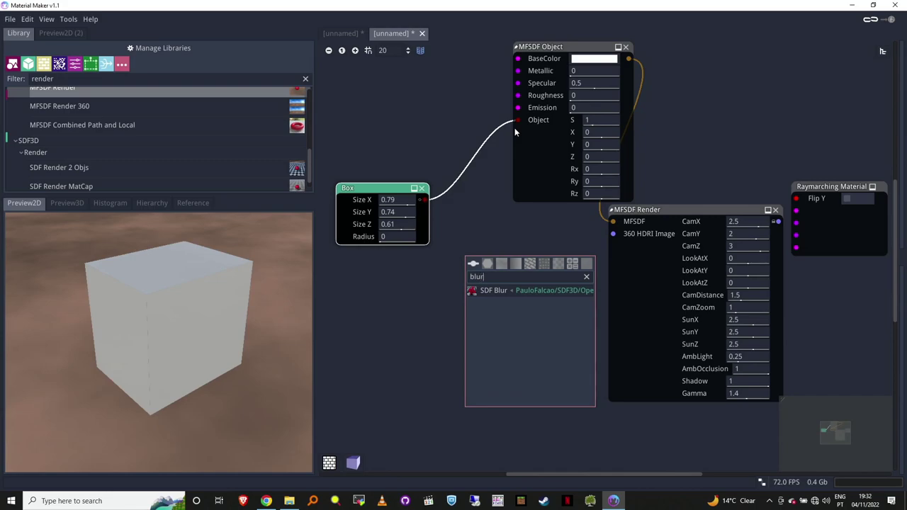
click(493, 290)
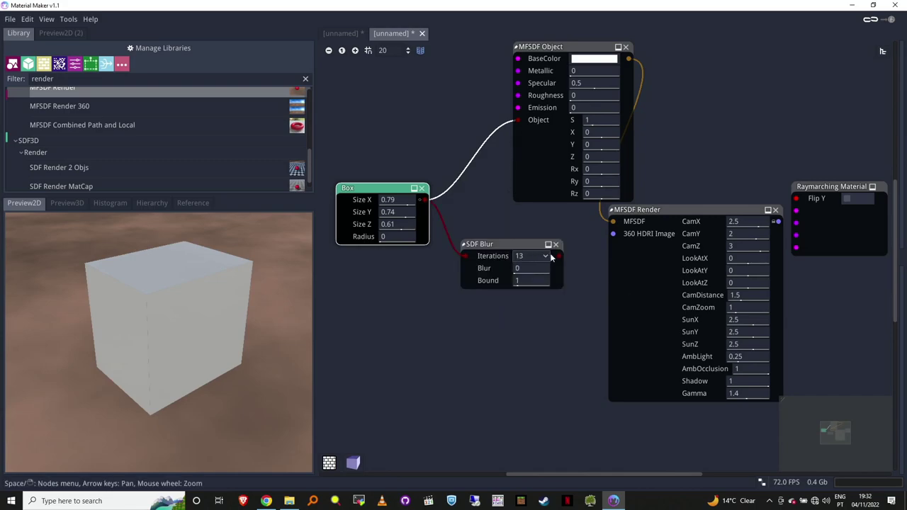
drag(556, 256, 516, 121)
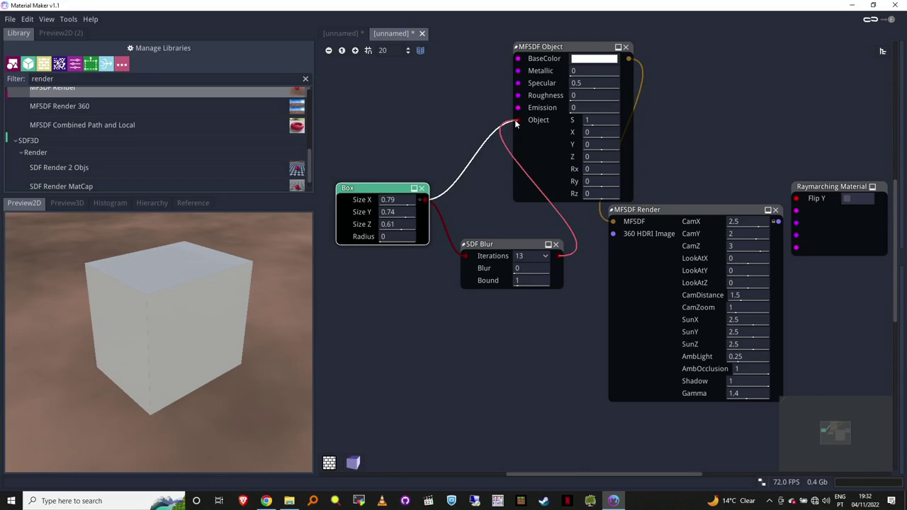
drag(514, 122, 515, 122)
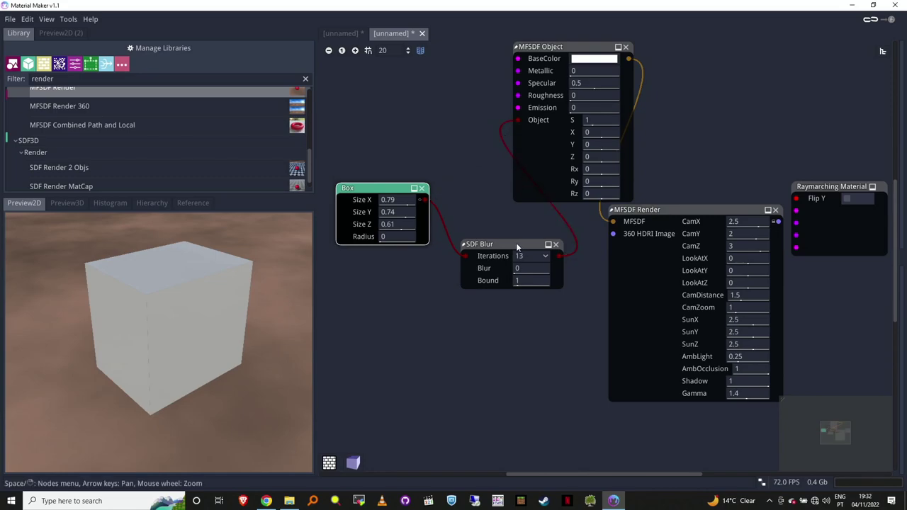
- Set the SDF Blur Iterations to 21, try a Blur of 0.171, and return Blur to 0
click(528, 256)
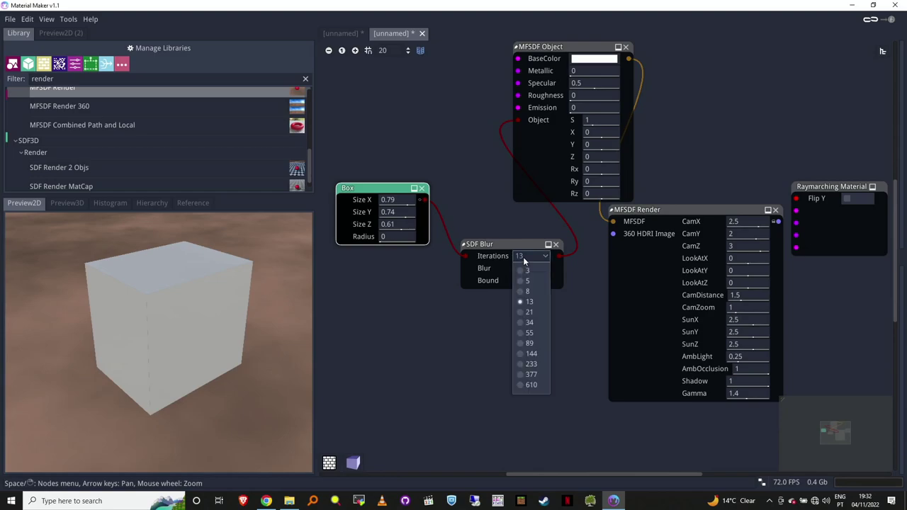
click(529, 312)
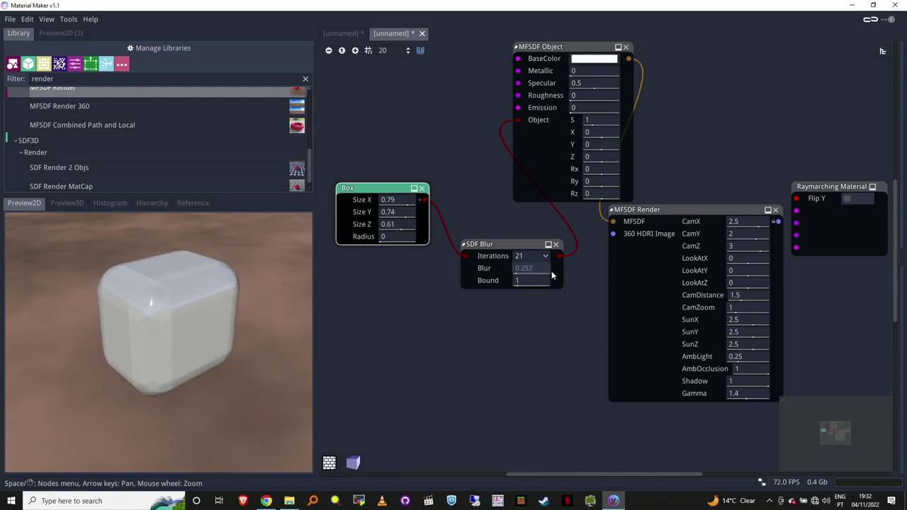
mouse_move(551, 271)
mouse_down()
mouse_move(534, 277)
mouse_move(553, 283)
mouse_up()
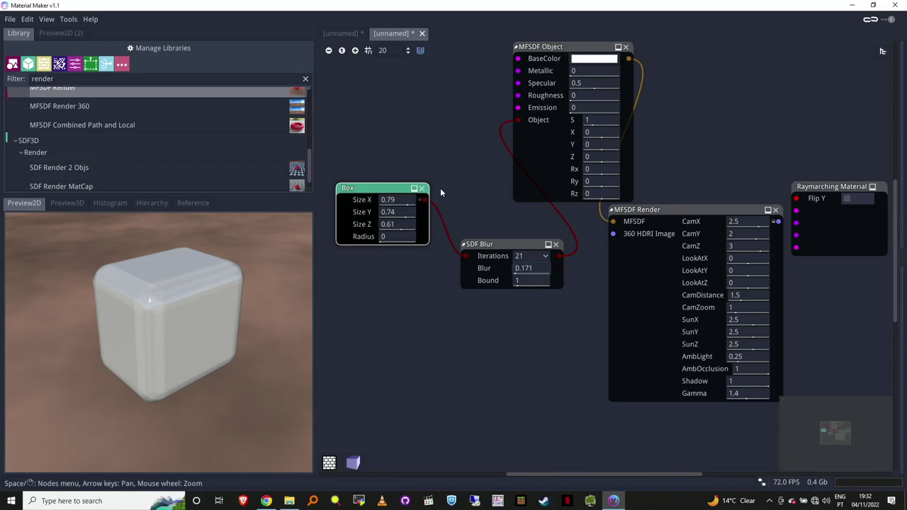
drag(539, 268, 517, 270)
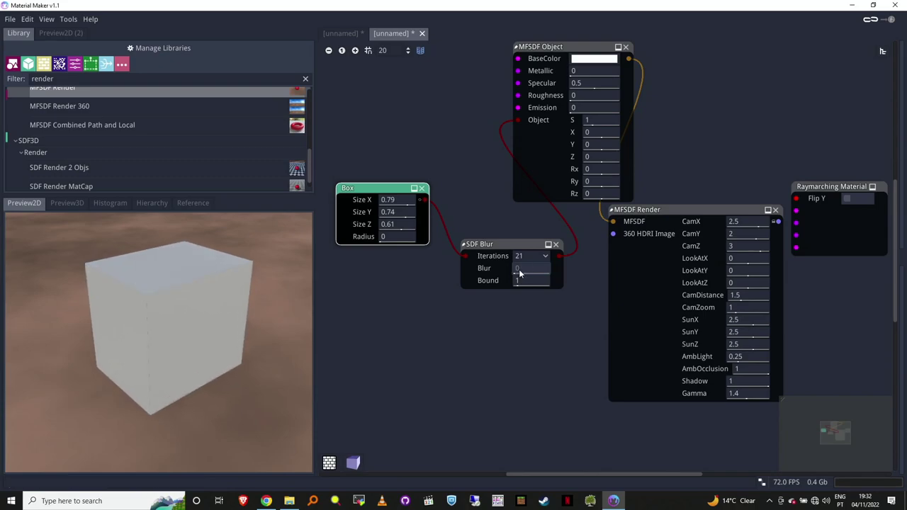
- Set the SDF Blur's Blur to 0.11, and move the Box and SDF Blur nodes into line before the MFSDF Object
drag(519, 269, 527, 268)
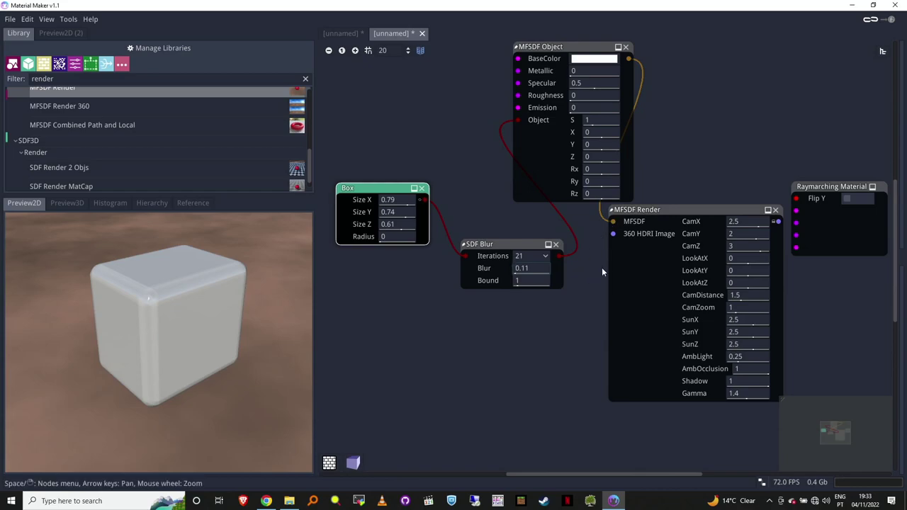
middle_drag(435, 201, 510, 215)
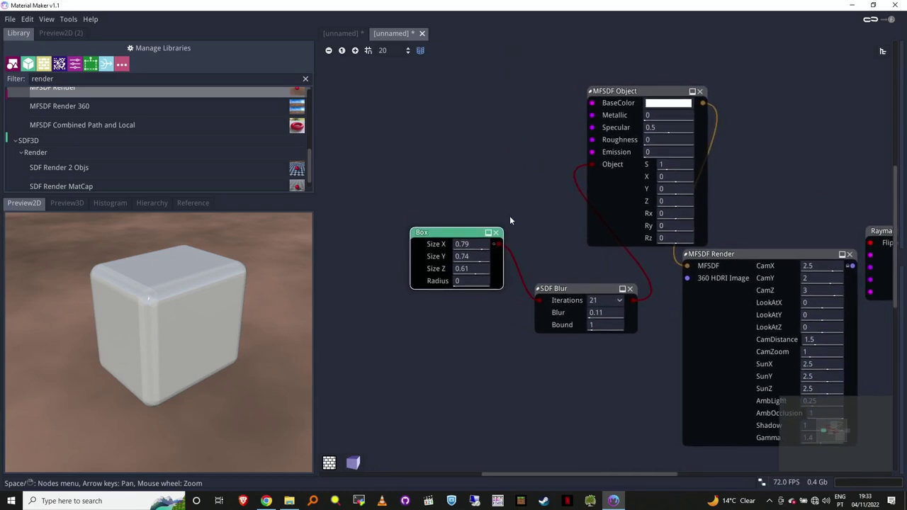
drag(566, 302, 483, 202)
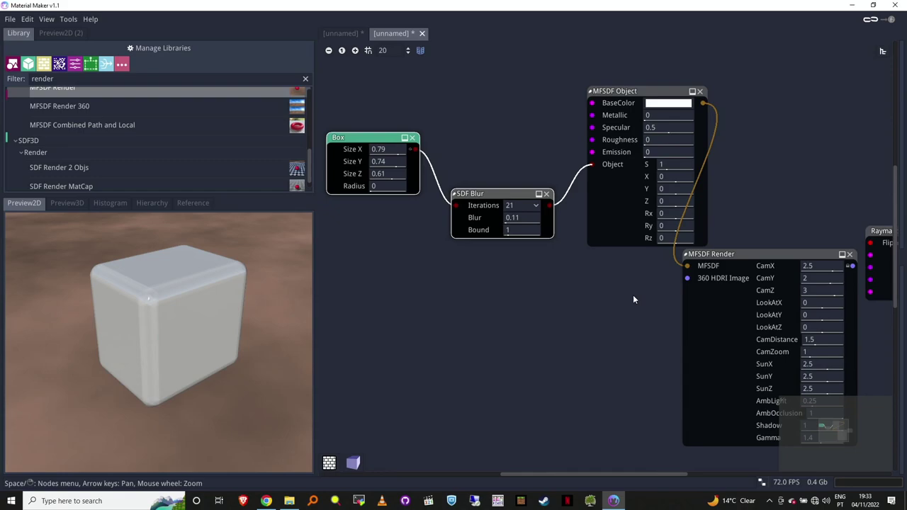
click(325, 245)
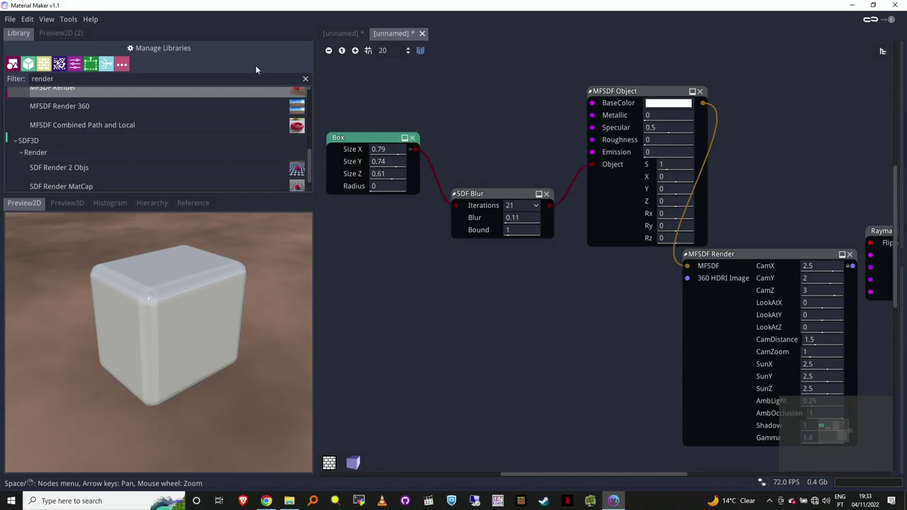
- Filter the library for "paint" and place an MFSDF Paint Edges Generic node below the MFSDF Object
drag(260, 81, 2, 55)
text(paint)
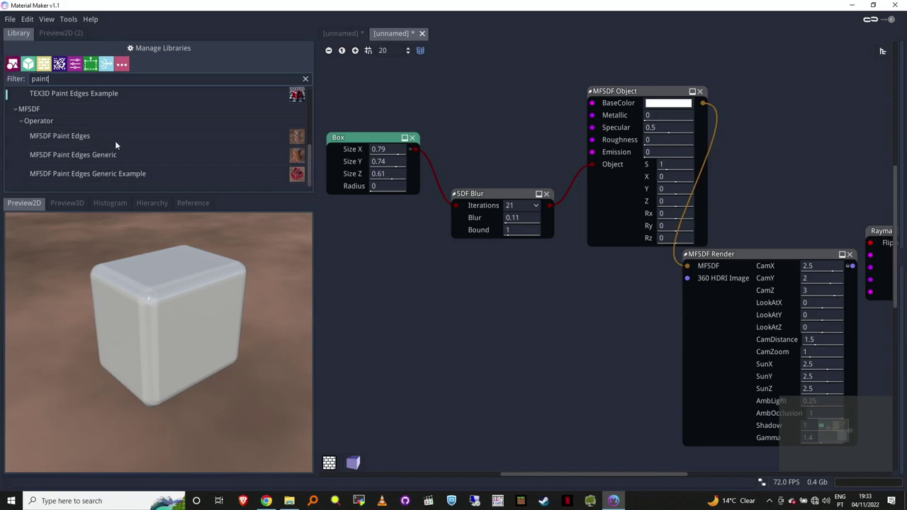
drag(144, 196, 144, 247)
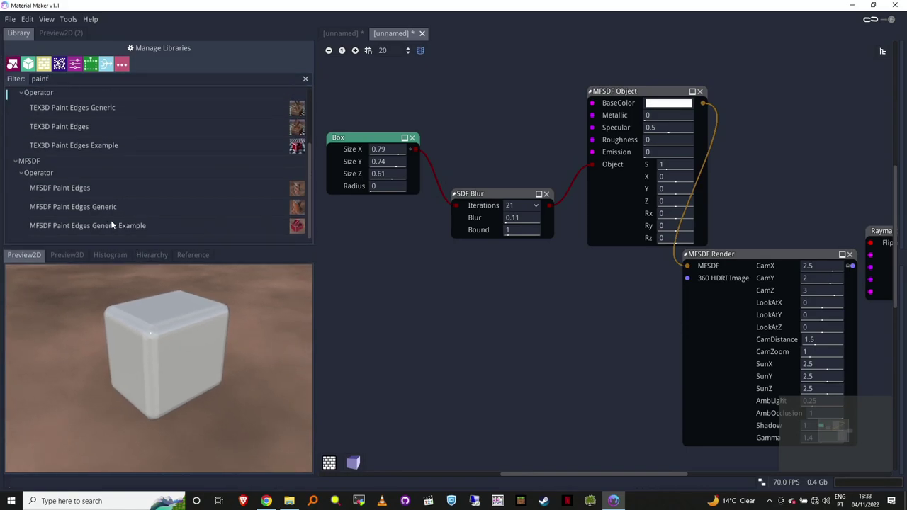
drag(107, 207, 528, 285)
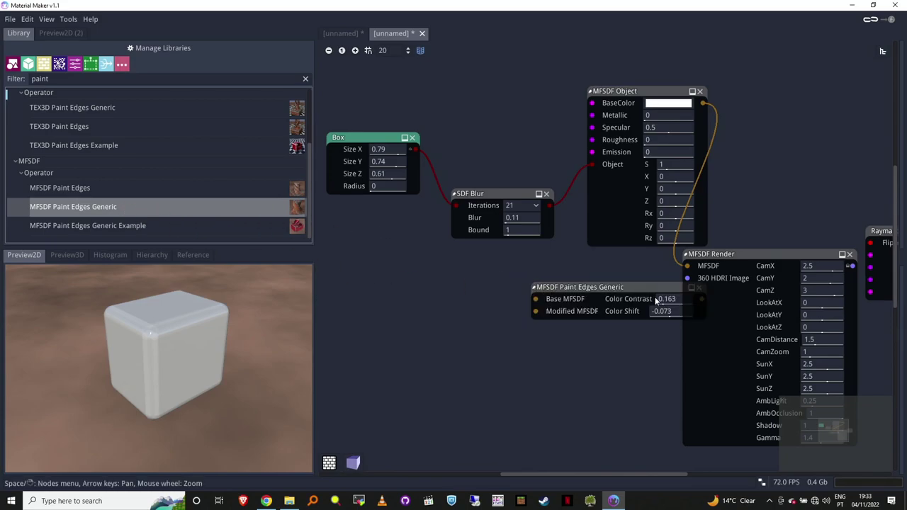
drag(630, 288, 596, 276)
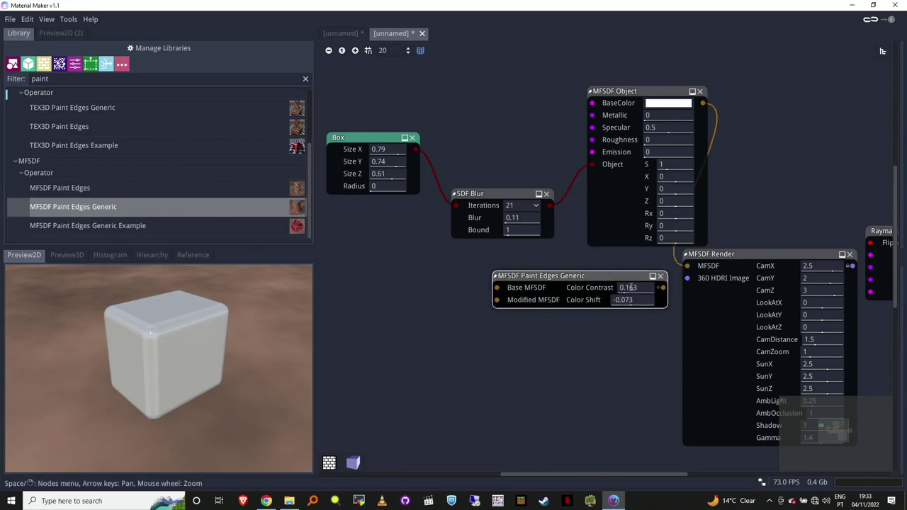
middle_drag(795, 186, 819, 172)
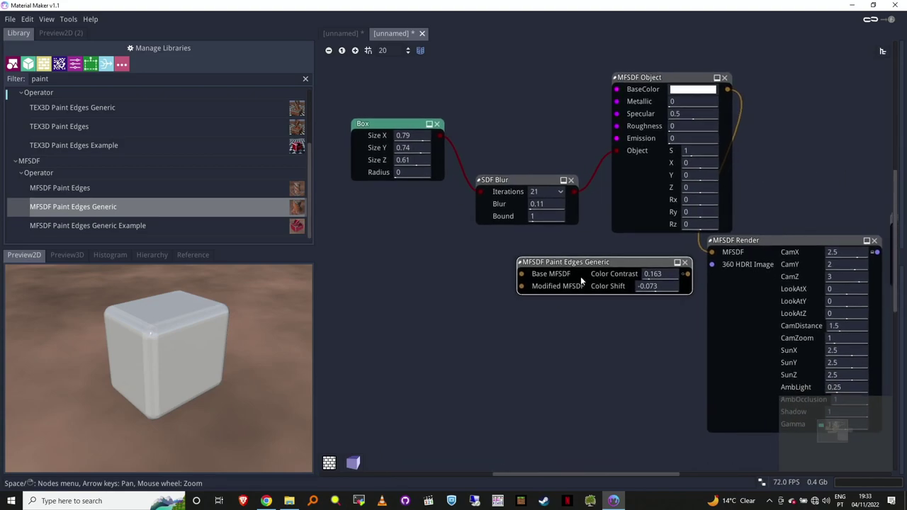
- Insert MFSDF Paint Edges Generic between the MFSDF Object and MFSDF Render through its Base MFSDF input, and spread the nodes out in order
mouse_move(726, 90)
mouse_down()
mouse_move(730, 103)
mouse_move(585, 202)
mouse_move(521, 274)
mouse_up()
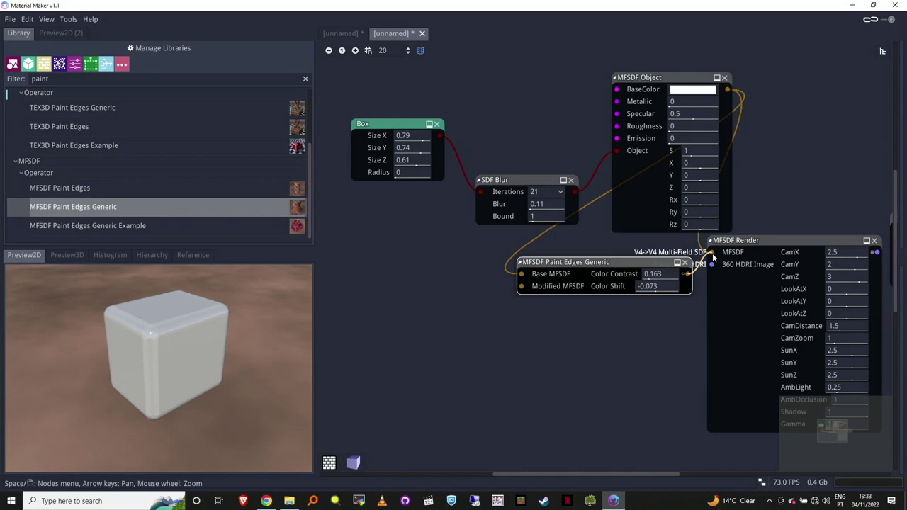
drag(765, 244, 855, 247)
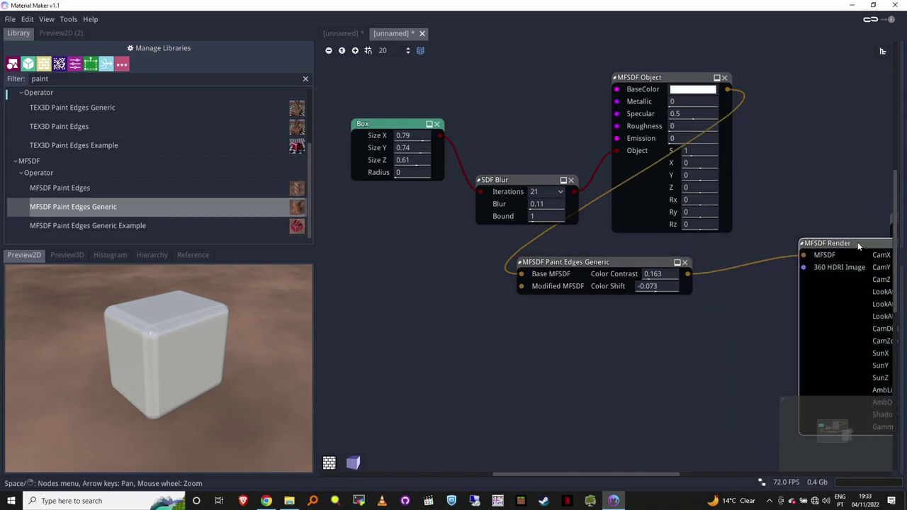
mouse_move(639, 261)
mouse_down()
mouse_move(842, 150)
mouse_move(863, 110)
mouse_up()
middle_drag(765, 242, 498, 282)
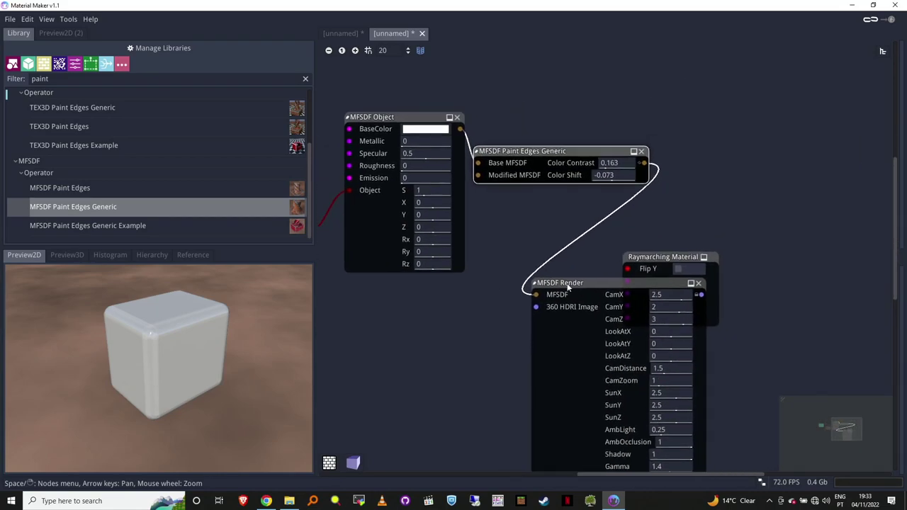
mouse_move(569, 284)
mouse_down()
mouse_move(708, 216)
mouse_move(742, 160)
mouse_up()
middle_drag(588, 226, 779, 214)
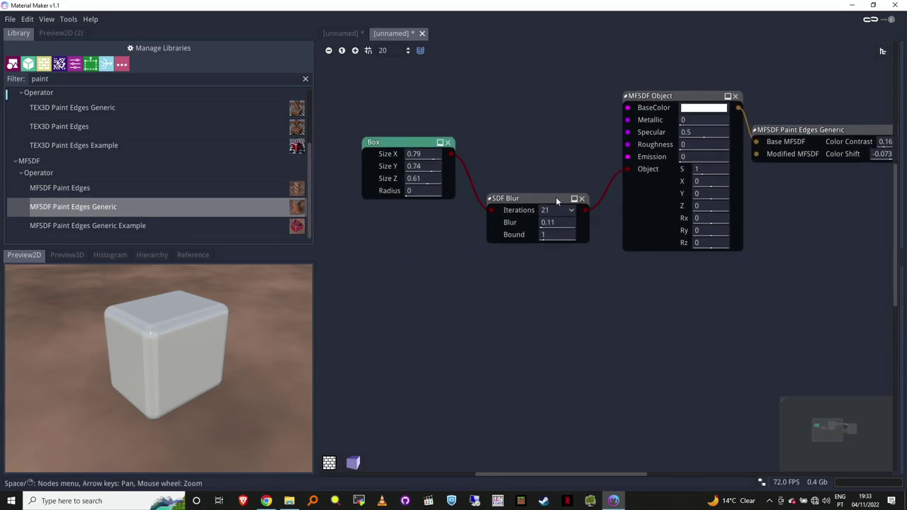
- Move the SDF Blur node up between the Box and the MFSDF Object, and set its Blur to 0
drag(556, 201, 555, 179)
middle_drag(779, 121, 745, 131)
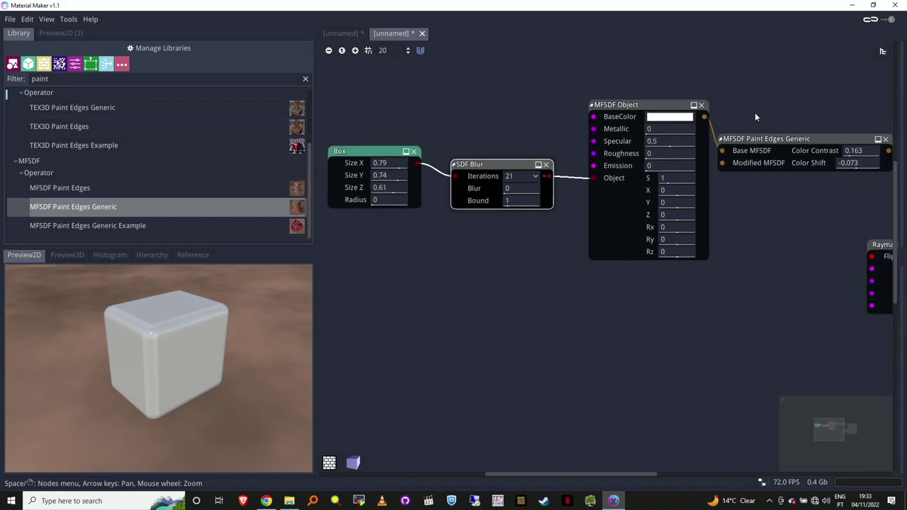
drag(376, 91, 632, 248)
click(517, 138)
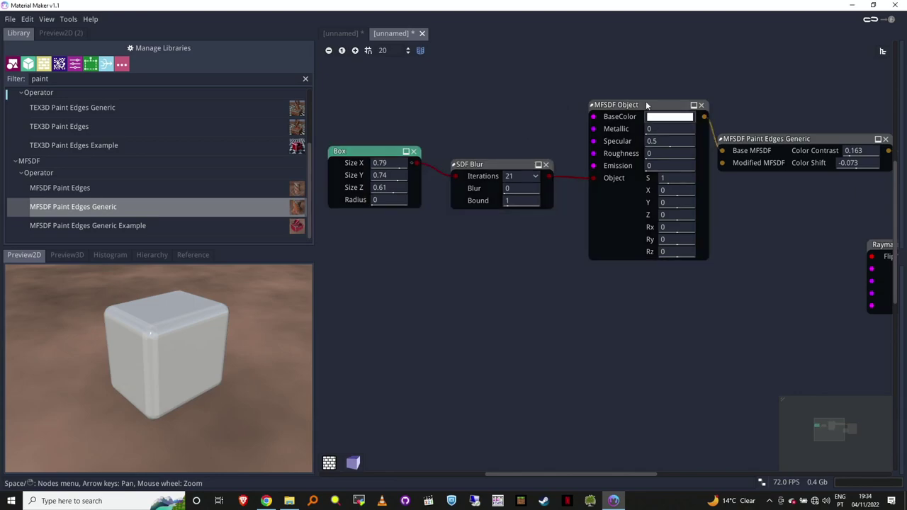
- Duplicate the MFSDF Object node and place the copy below the original
drag(646, 105, 642, 98)
key(ctrl+d)
middle_drag(632, 69, 628, 147)
drag(626, 106, 626, 361)
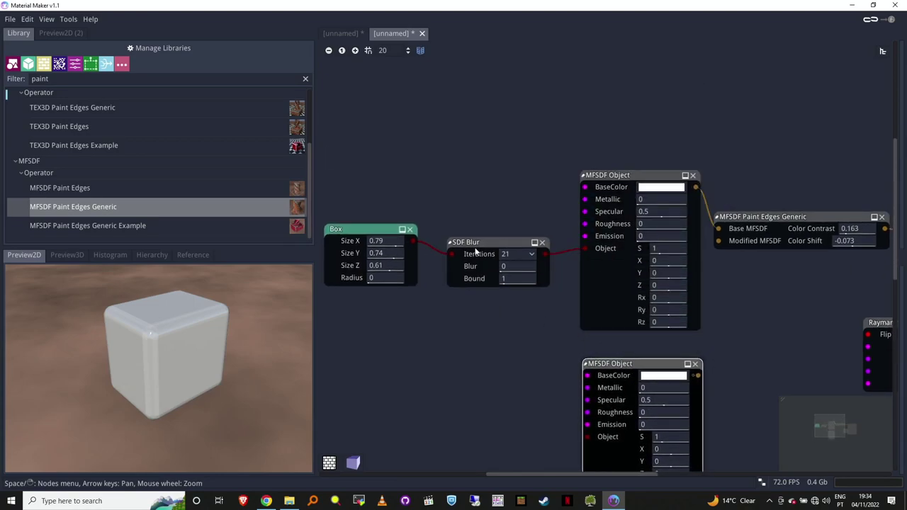
- Duplicate the SDF Blur node below the original, and link the Box through it to the second MFSDF Object's Object input
click(468, 241)
key(ctrl+d)
drag(468, 241, 513, 360)
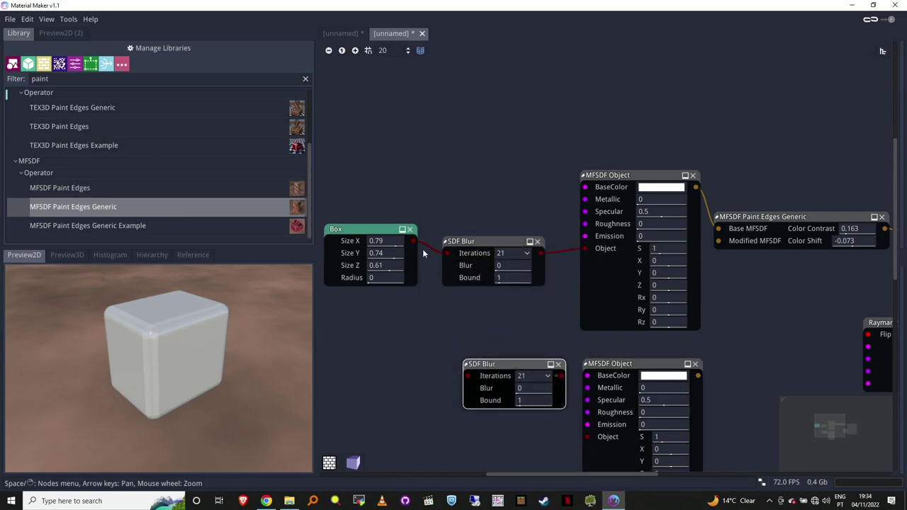
drag(413, 241, 467, 376)
drag(560, 376, 585, 438)
- Set the BaseColor of the first MFSDF Object to bright red
click(661, 187)
click(588, 94)
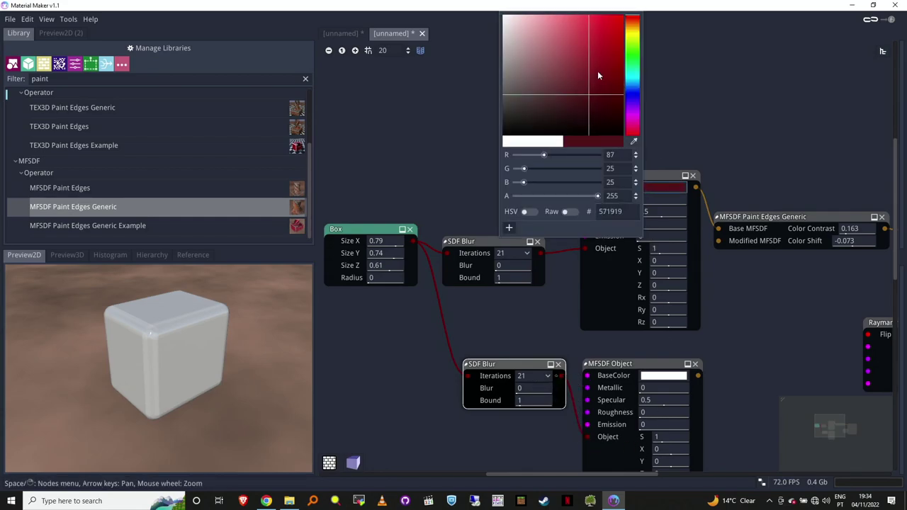
drag(597, 71, 640, 13)
click(719, 364)
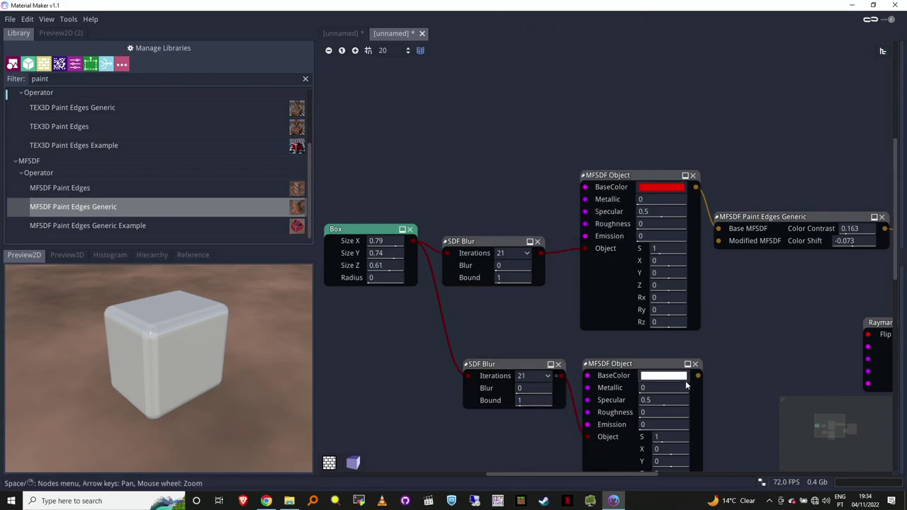
- Link the second MFSDF Object to the Modified MFSDF input of Paint Edges Generic, and set the second SDF Blur's Blur to 0.19
drag(698, 375, 718, 245)
middle_drag(831, 294, 730, 308)
key(Left)
key(Left)
key(Left)
key(Left)
key(Down)
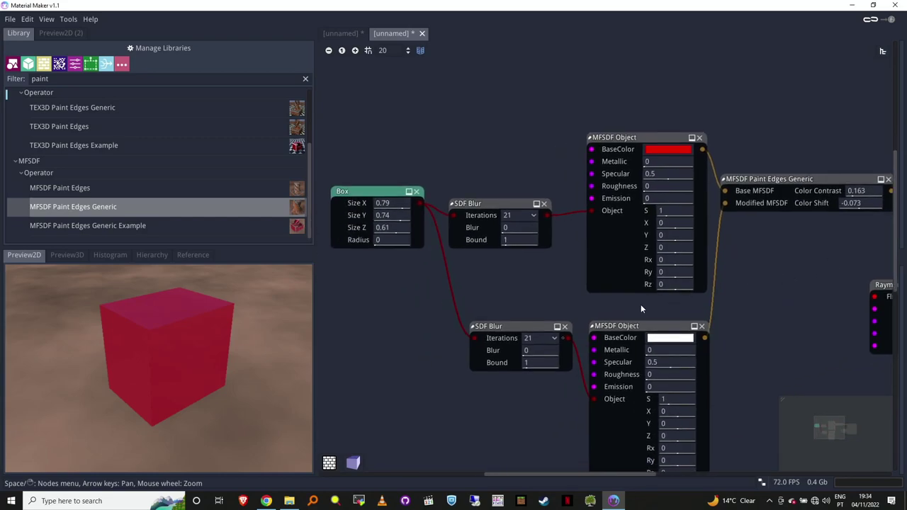
drag(532, 350, 554, 356)
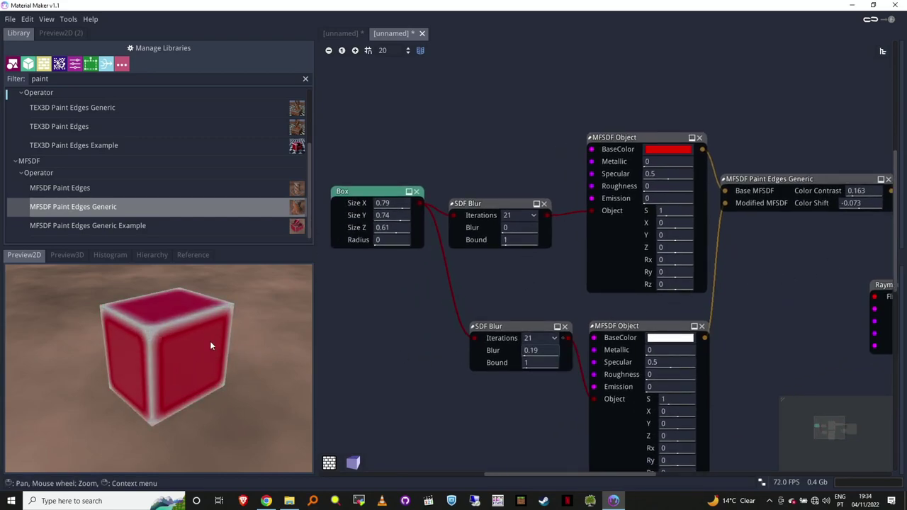
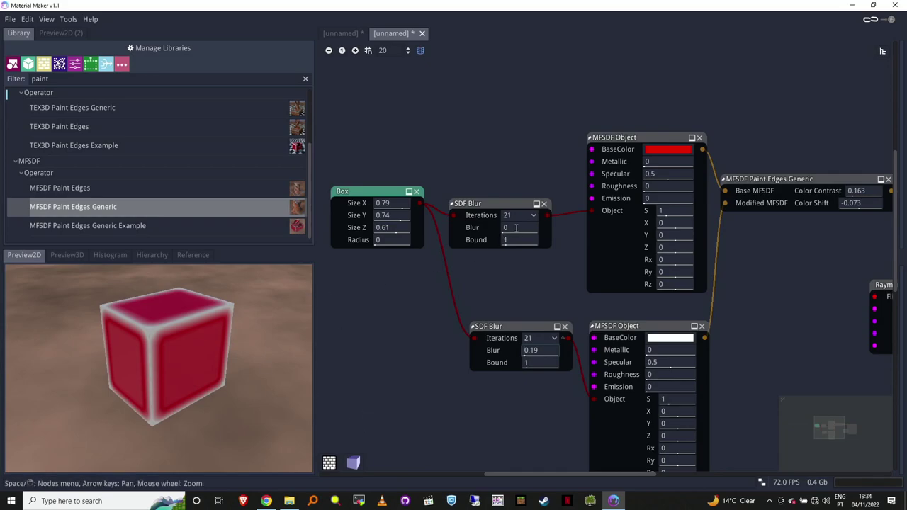
- Set the Blur of the SDF Blur node feeding the red MFSDF Object to 0.055
drag(505, 228, 526, 233)
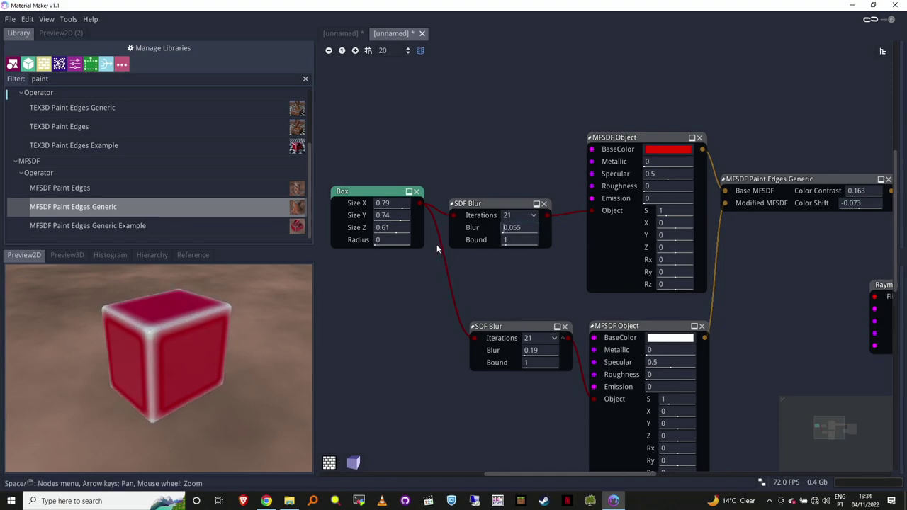
click(386, 240)
- Delete the Box node that feeds both SDF Blur nodes
middle_drag(448, 241, 492, 203)
drag(457, 164, 428, 181)
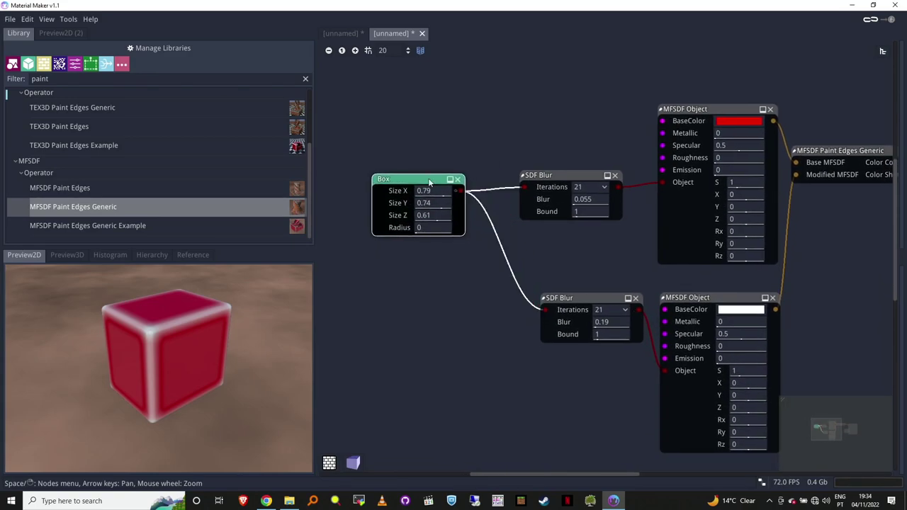
key(Delete)
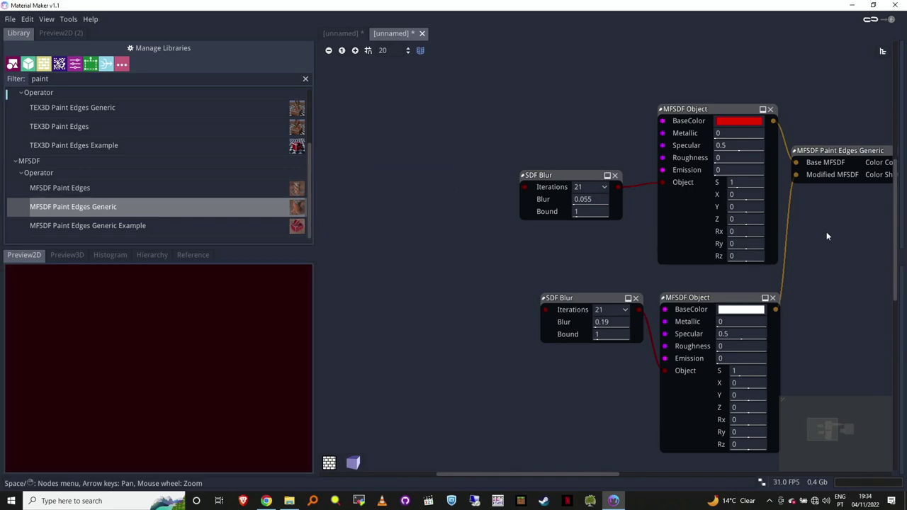
- Add a new Box shape node in the empty space beside the two SDF Blur nodes
middle_drag(885, 238, 659, 196)
middle_drag(585, 213, 853, 236)
right_click(409, 190)
text(box)
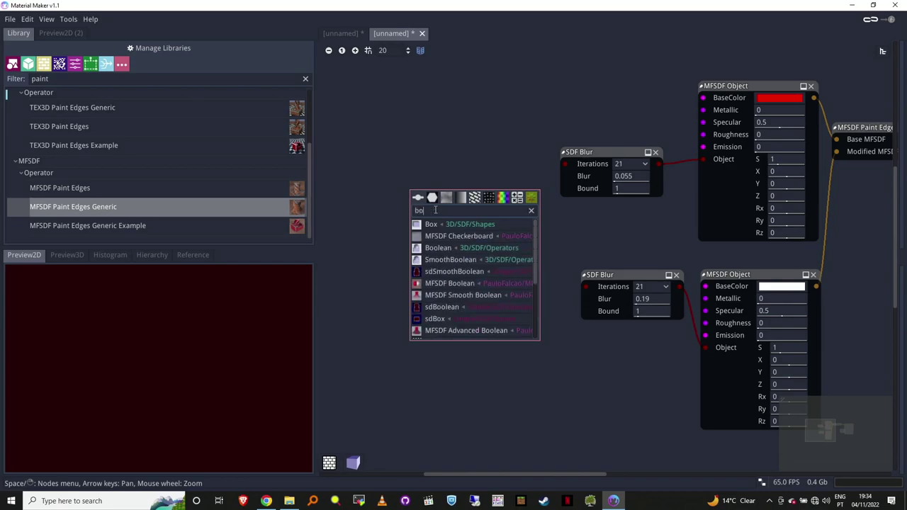
click(453, 225)
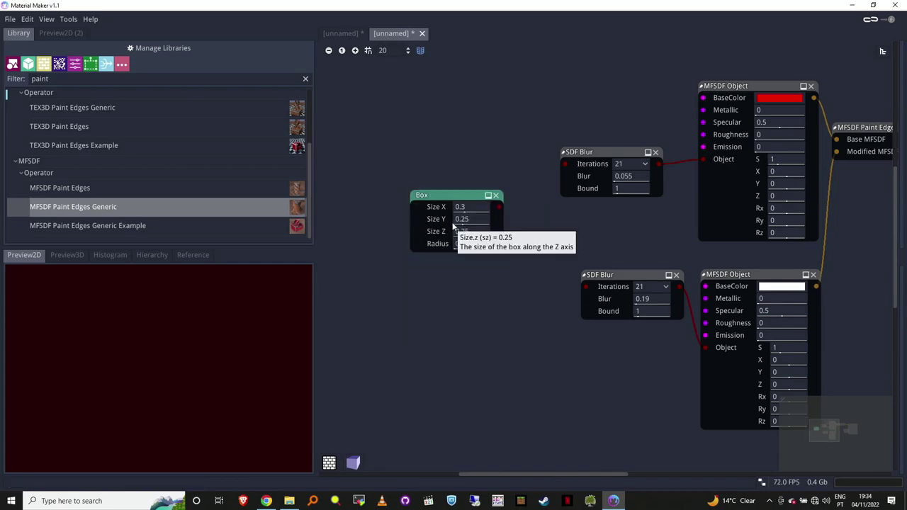
- Link the Box output to a new SDF Render 2 Objs node and place that node over the SDF Blur nodes
middle_drag(469, 215, 388, 212)
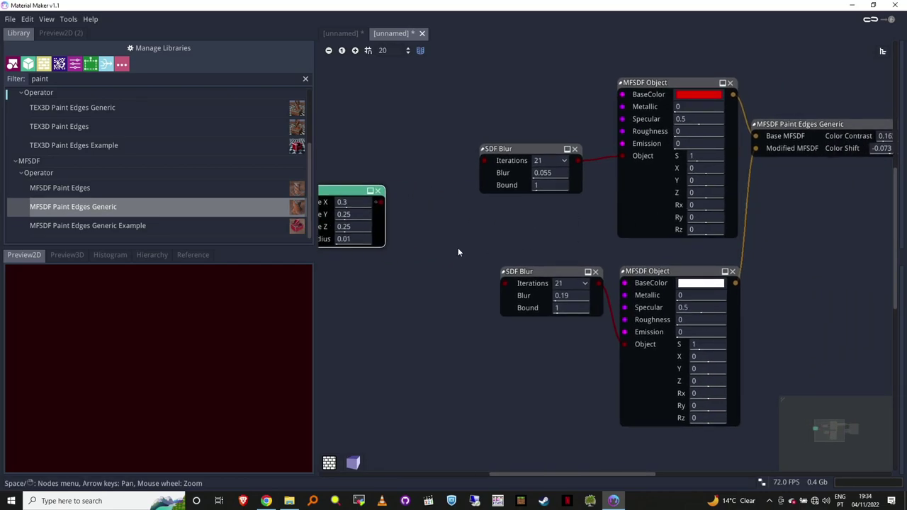
drag(379, 202, 432, 99)
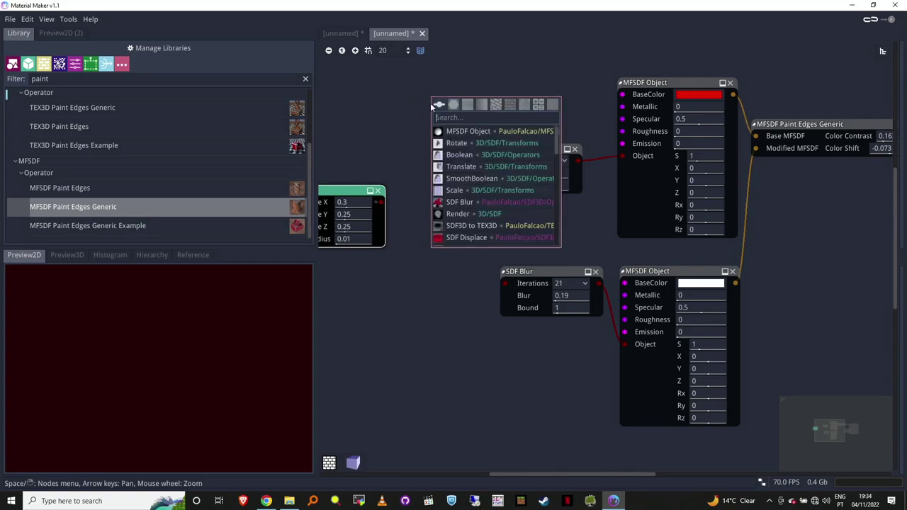
text(2)
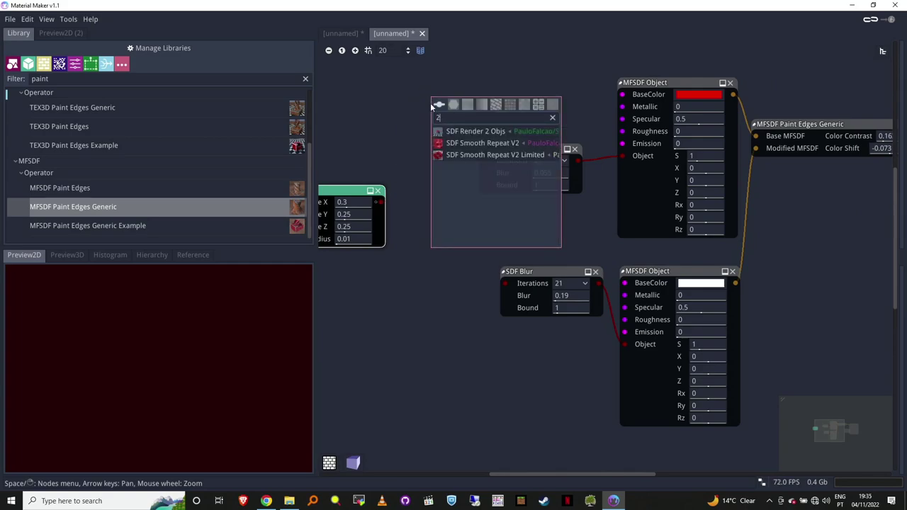
click(471, 130)
drag(483, 91, 520, 117)
- Delete the MFSDF Render node connected to MFSDF Paint Edges Generic
middle_drag(447, 112, 411, 145)
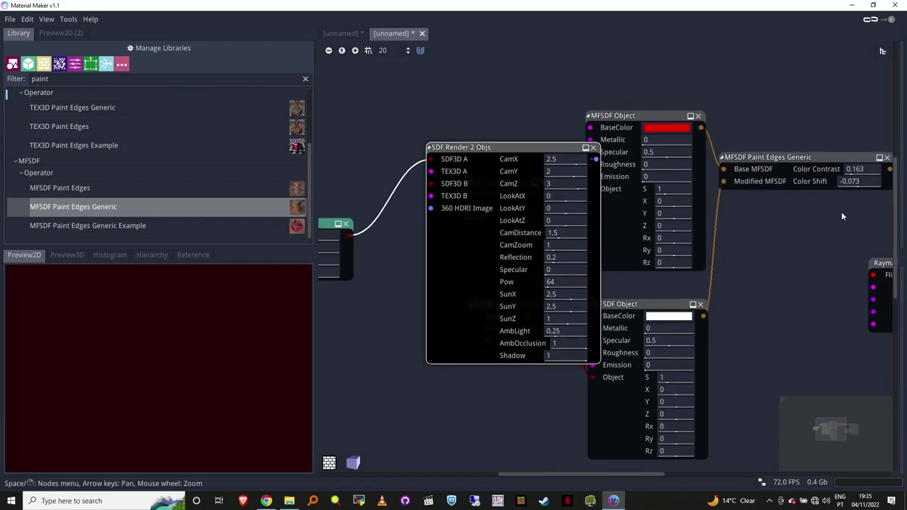
middle_drag(841, 212, 619, 218)
middle_drag(865, 173, 755, 177)
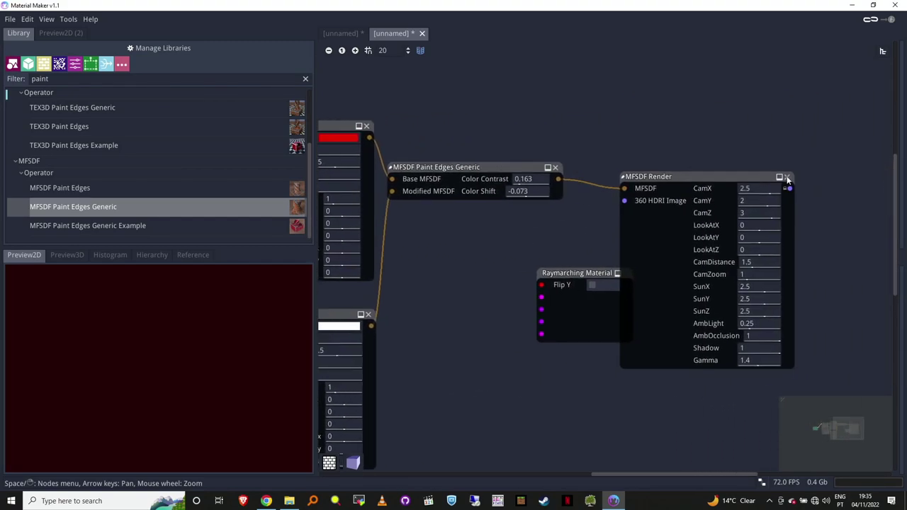
click(787, 177)
- Show the SDF Render 2 Objs output in the 2D preview and space the Box farther away from that node
middle_drag(459, 157, 864, 140)
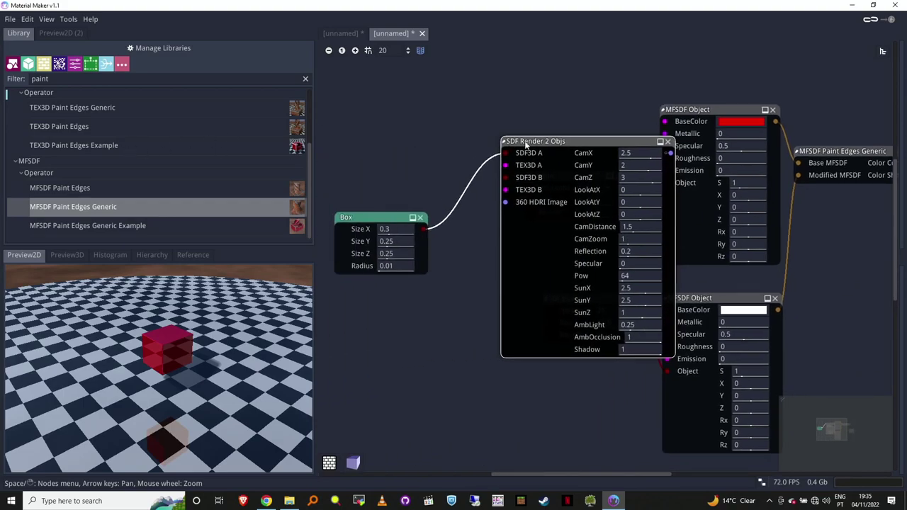
mouse_move(525, 145)
mouse_down()
mouse_move(530, 193)
mouse_move(515, 165)
mouse_move(536, 157)
mouse_up()
click(360, 217)
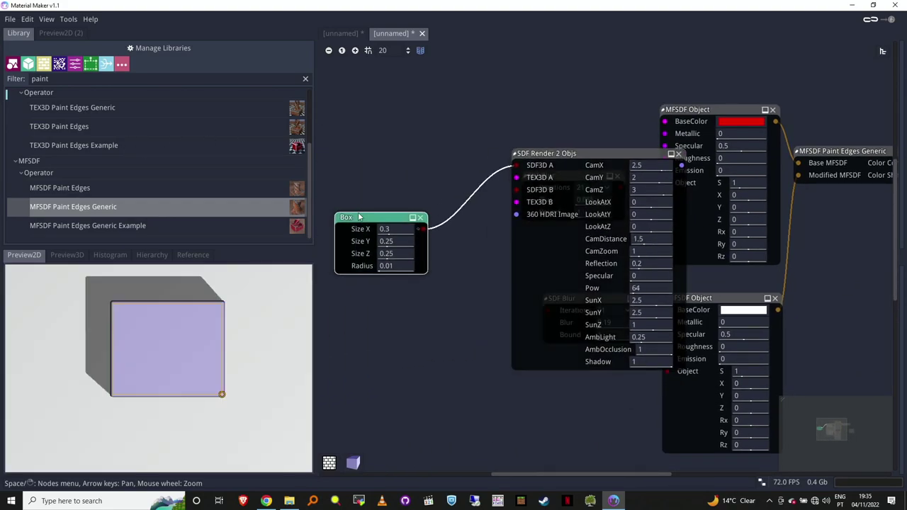
drag(359, 218, 343, 206)
drag(567, 154, 570, 158)
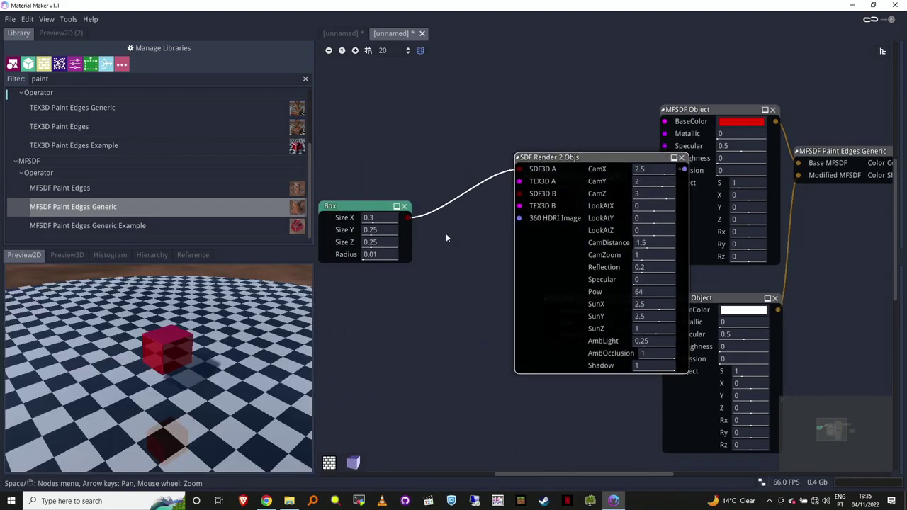
- Set the Box's Size Z to 0.76 and Size X to 0.96, and duplicate the node below the original
middle_drag(408, 283, 466, 271)
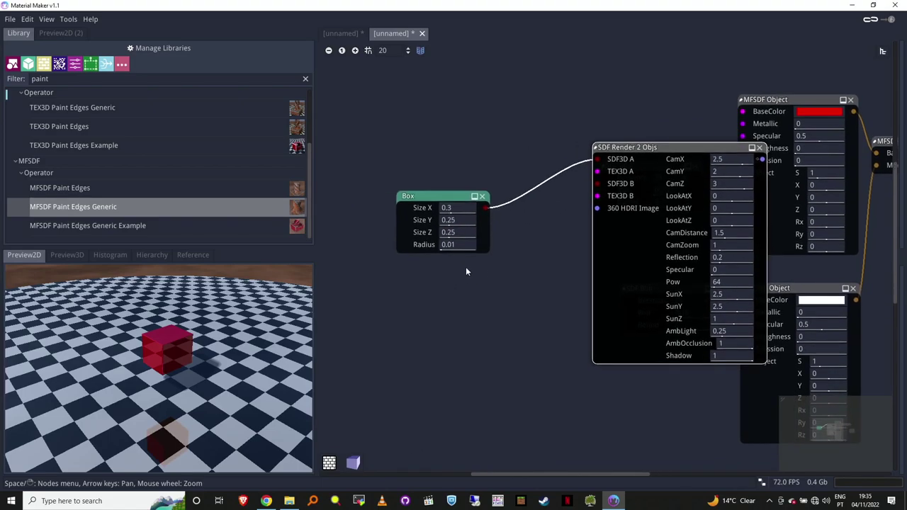
drag(460, 224, 532, 233)
drag(457, 207, 532, 205)
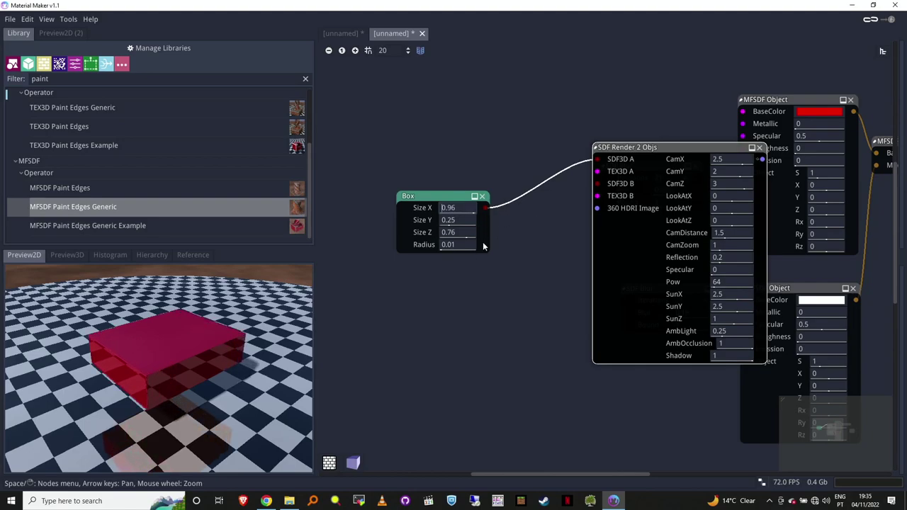
click(764, 160)
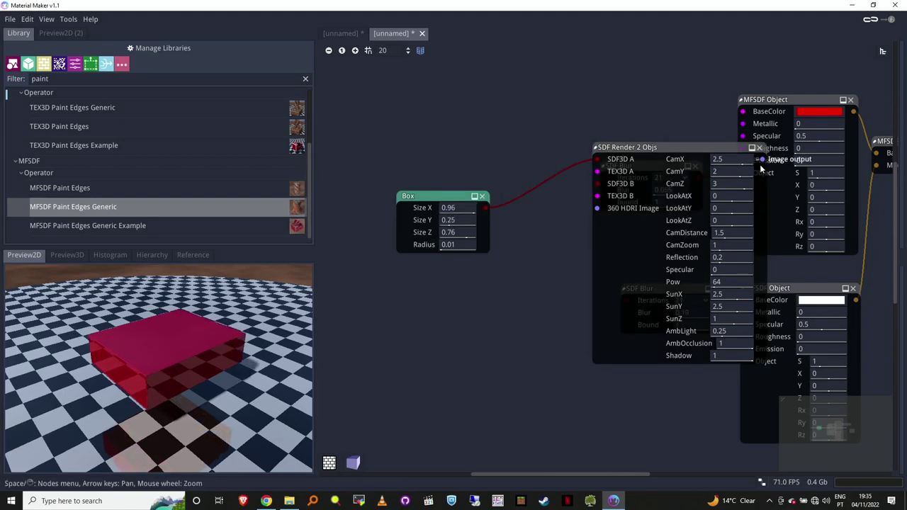
drag(419, 196, 406, 283)
key(ctrl+d)
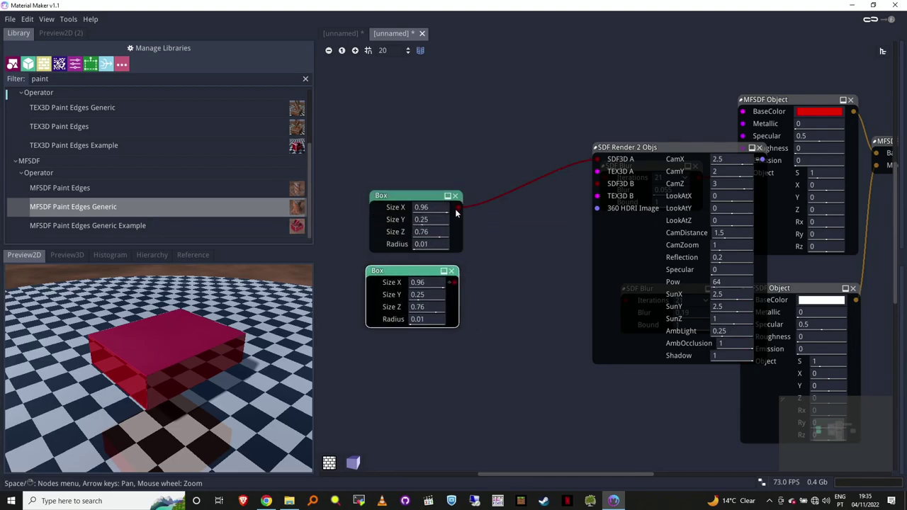
- Combine both Boxes through a new SmoothBoolean Union node and link its output to SDF3D A of SDF Render 2 Objs
right_click(486, 243)
text(smooth)
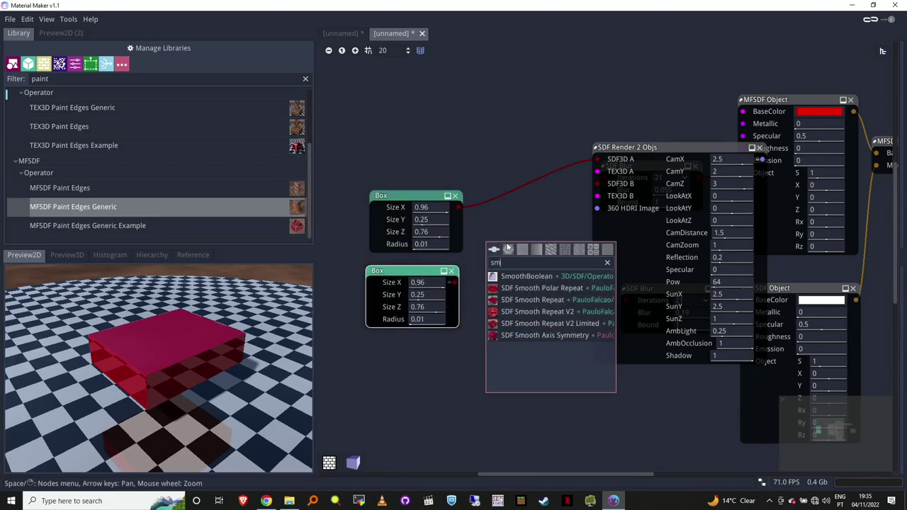
click(505, 276)
mouse_move(455, 282)
mouse_down()
mouse_move(468, 275)
mouse_move(457, 291)
mouse_up()
drag(486, 255, 456, 291)
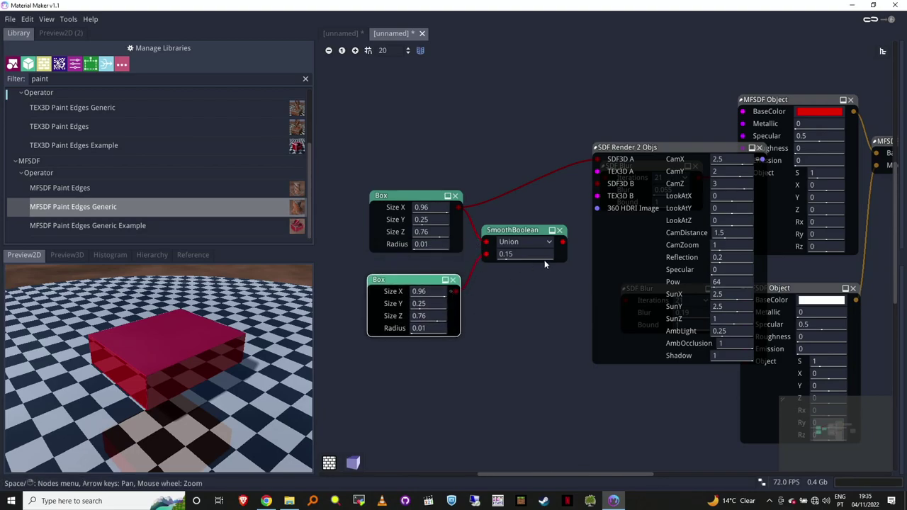
drag(563, 242, 597, 159)
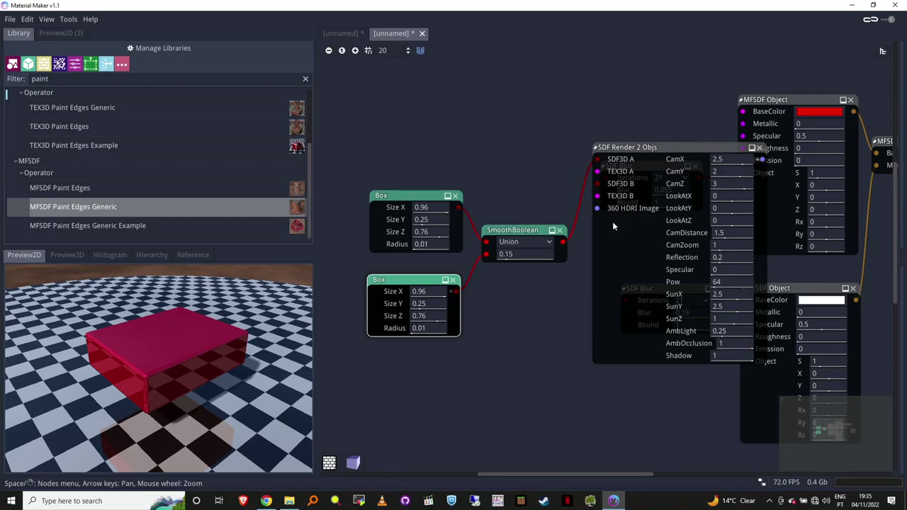
- Set the lower Box's Size X to 0.49, Size Y to 1 and Size Z to 0.39, and enlarge the preview area
drag(428, 304, 390, 319)
drag(435, 291, 369, 301)
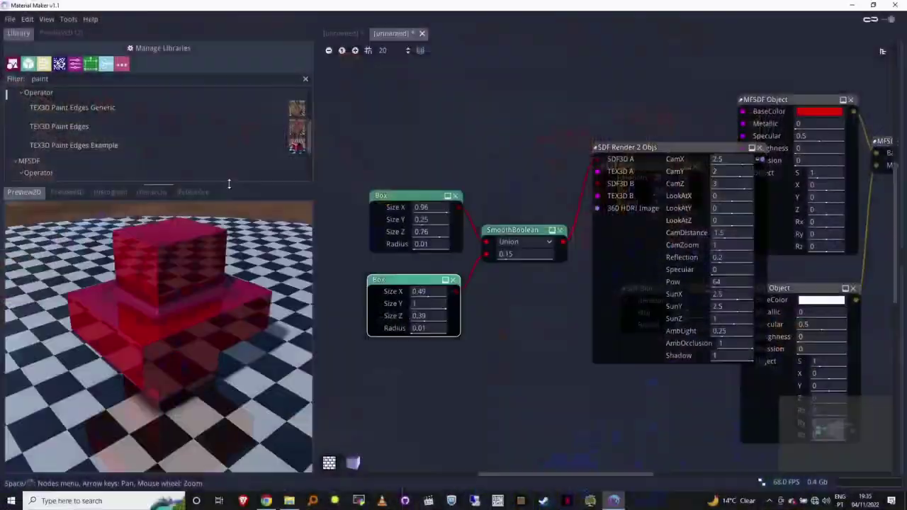
drag(228, 184, 228, 219)
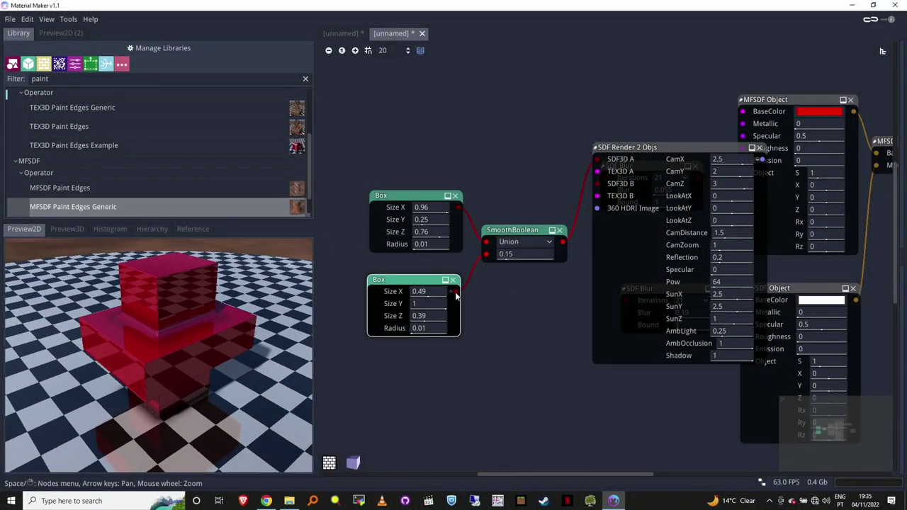
- Insert an SDF Twist between the lower Box and SmoothBoolean with Angle 93.312 and Correction -0.032, and set the smoothness to 0.16
drag(456, 292, 507, 314)
text(twi)
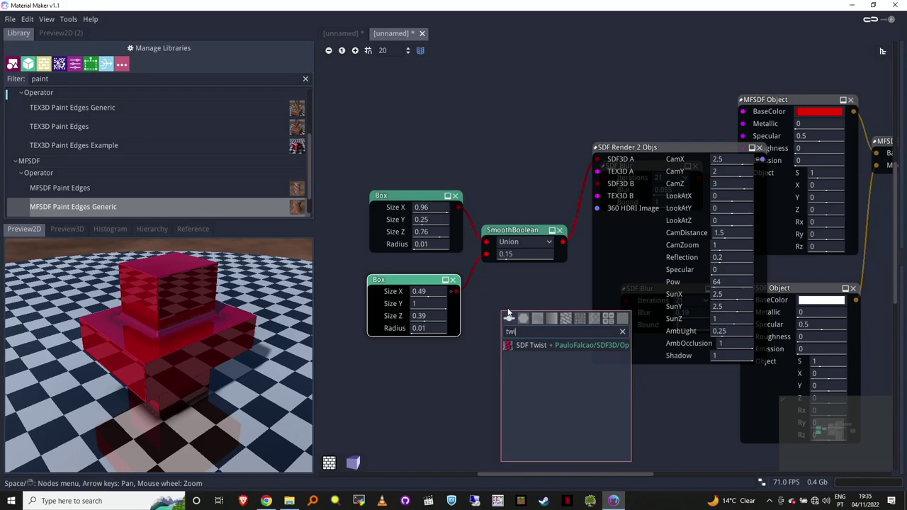
click(545, 346)
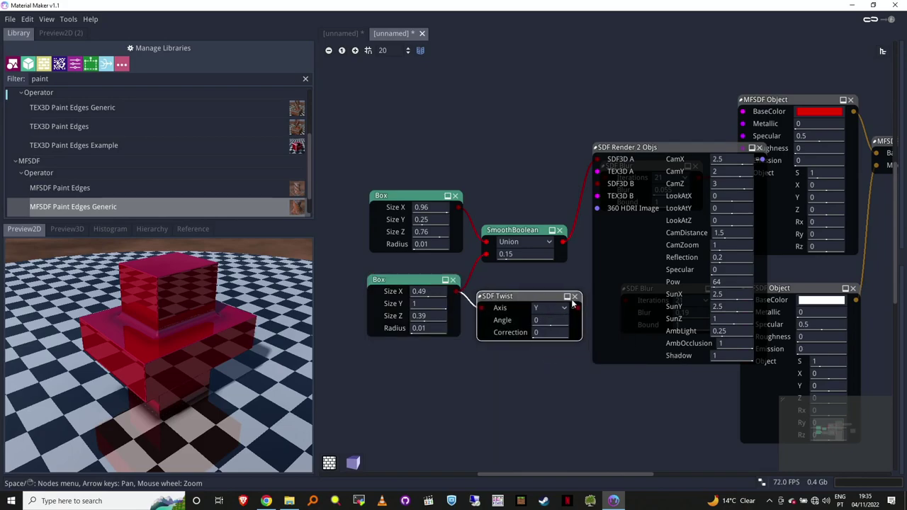
drag(579, 308, 537, 271)
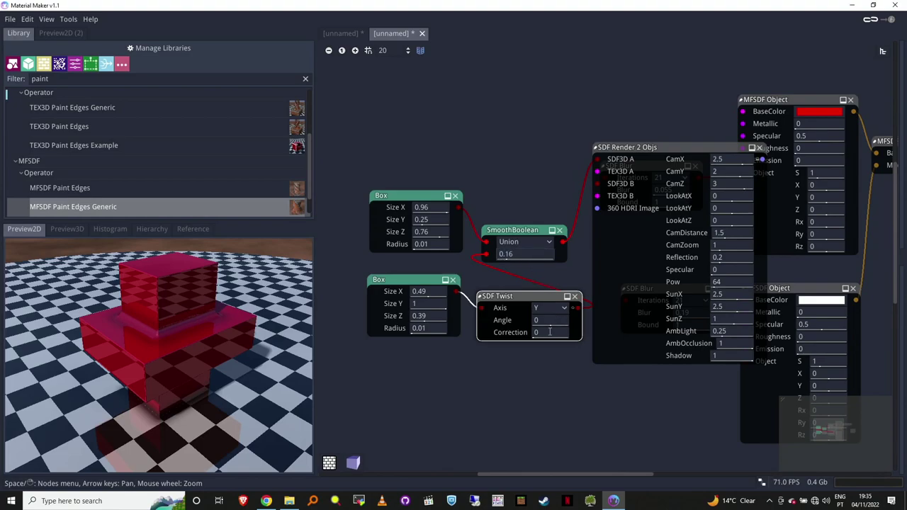
mouse_move(550, 332)
mouse_down()
mouse_move(569, 330)
mouse_move(537, 330)
mouse_up()
drag(541, 320, 568, 322)
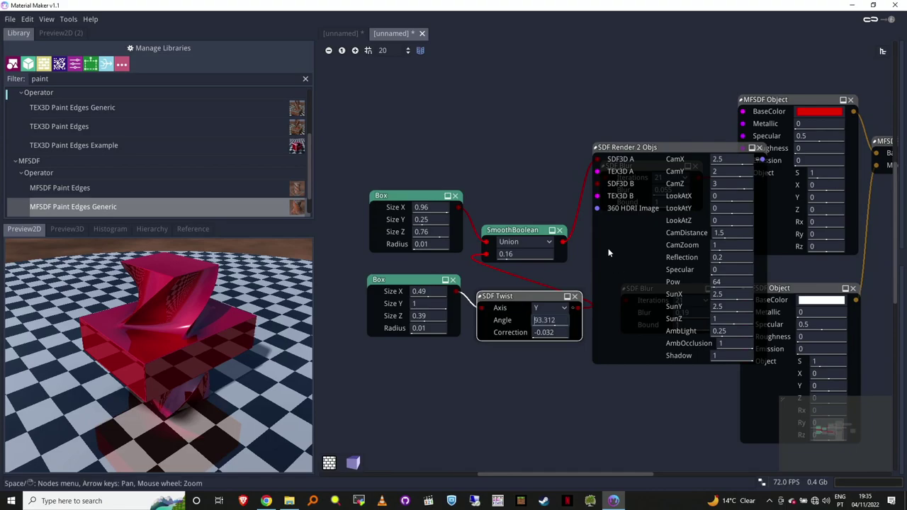
- Delete the SDF Render 2 Objs node and link the SmoothBoolean output to both SDF Blur nodes
middle_drag(562, 165, 420, 220)
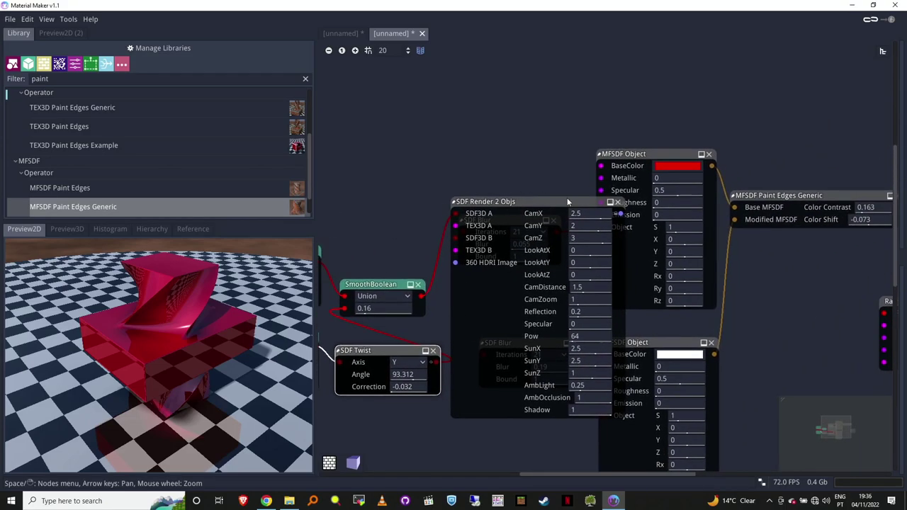
click(618, 202)
drag(421, 296, 461, 232)
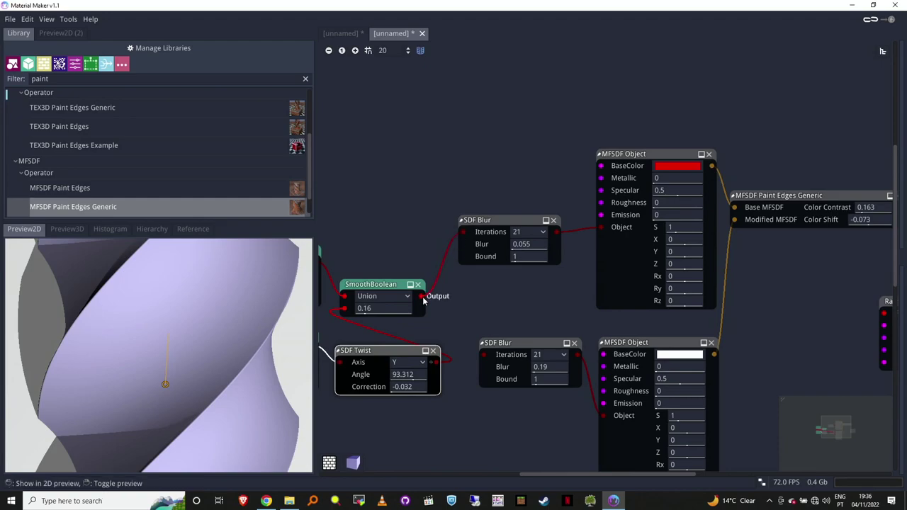
drag(421, 295, 484, 355)
- Link the MFSDF Paint Edges Generic output to a new MFSDF Render node
middle_drag(806, 281, 611, 256)
drag(747, 143, 744, 132)
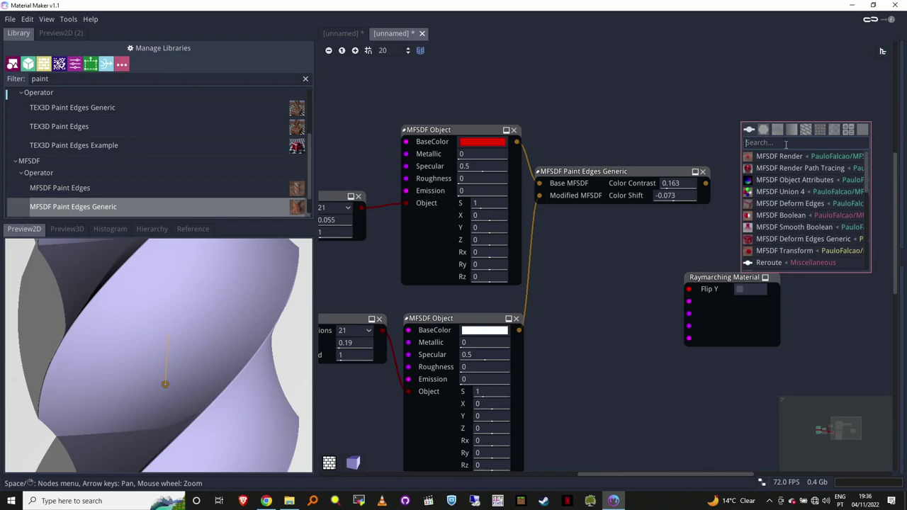
click(783, 158)
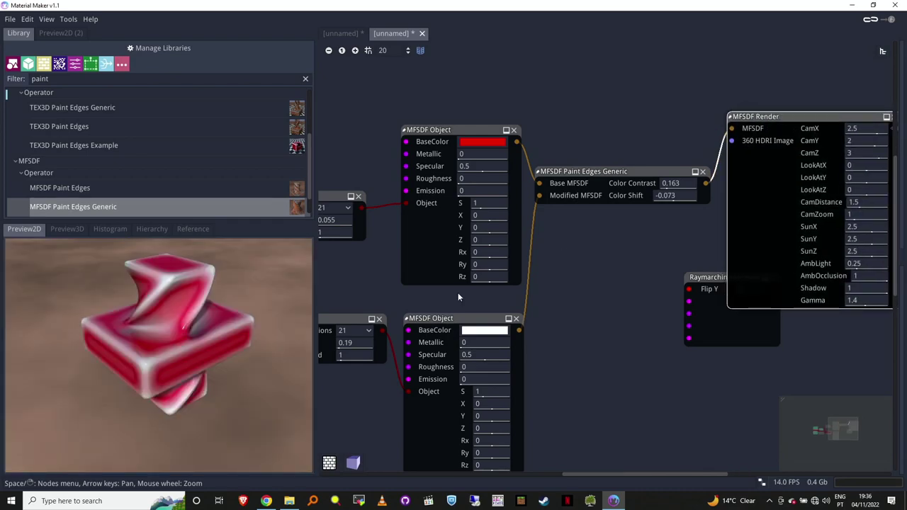
- Link a new TEX3D Simplex Noise Octaves node to the second MFSDF Object's BaseColor and set the noise Scale to 32
middle_drag(385, 283, 499, 300)
click(604, 356)
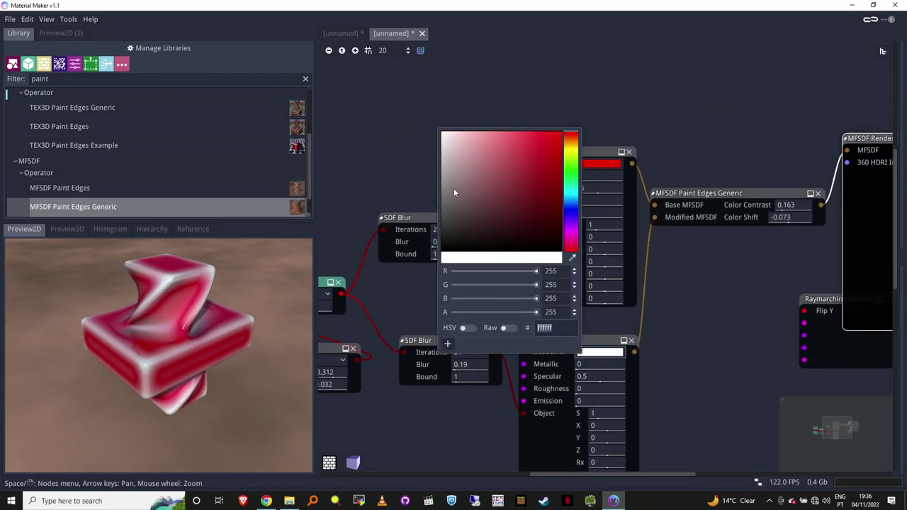
click(393, 132)
right_click(384, 124)
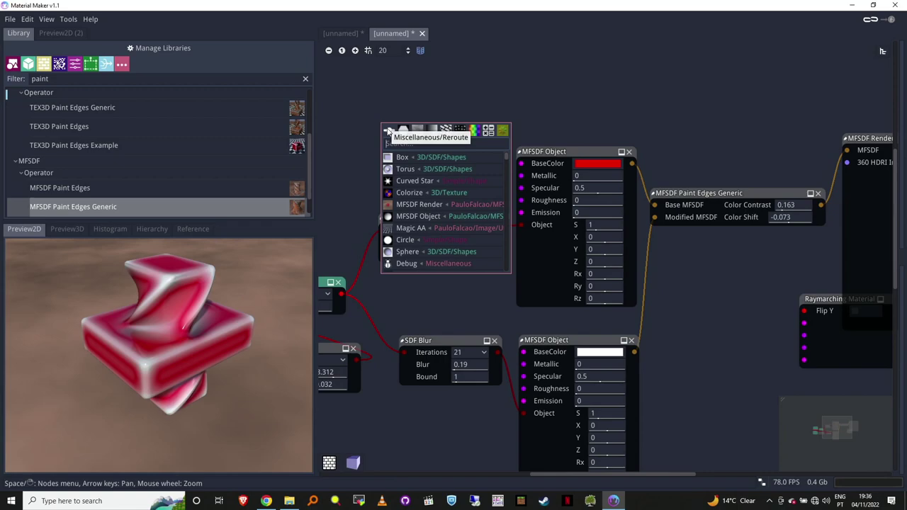
text(tex)
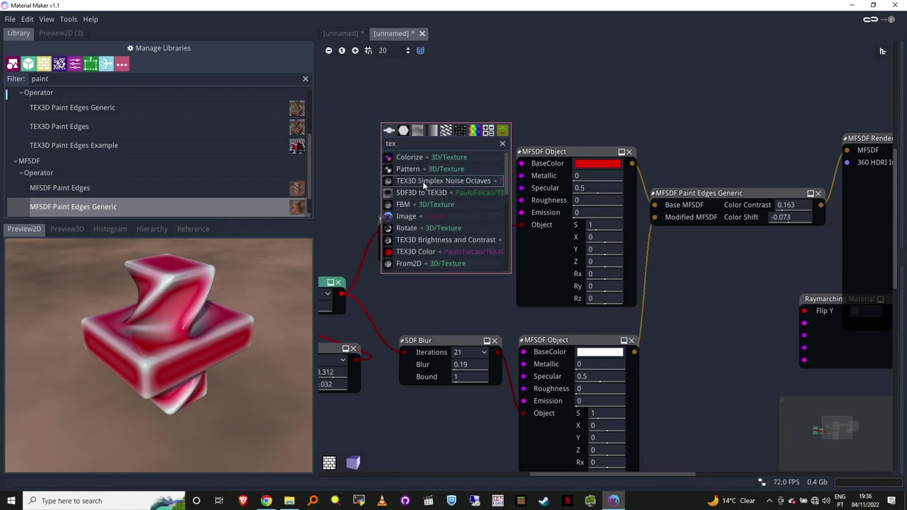
click(422, 182)
drag(505, 140, 556, 352)
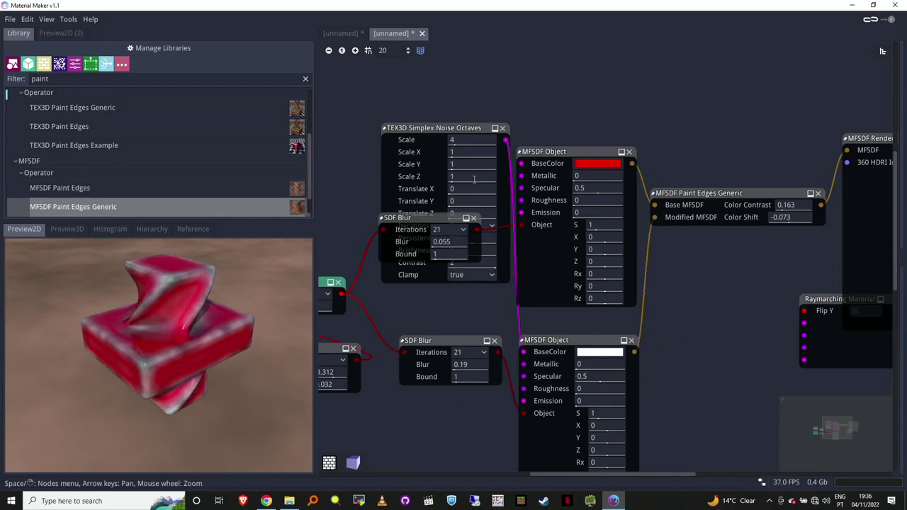
drag(471, 139, 572, 151)
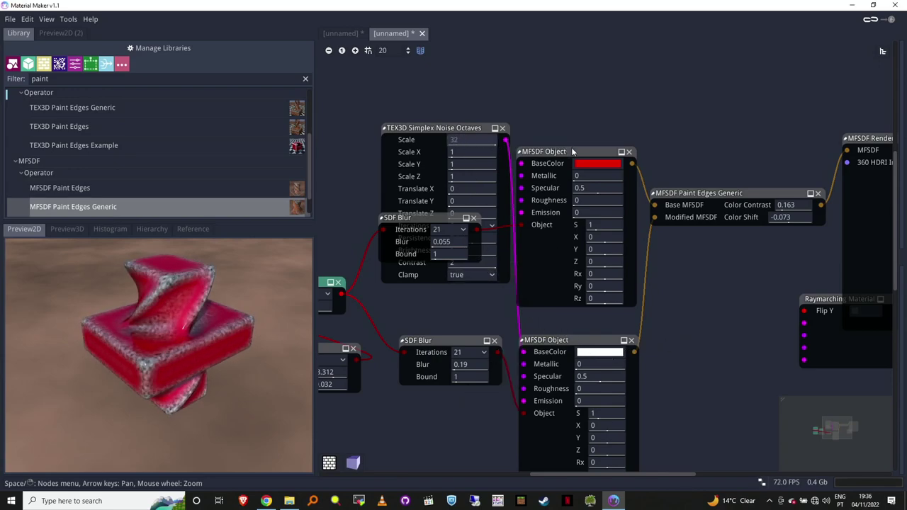
- Set the TEX3D Simplex Noise Octaves Scale to 56.22 and the lower Box's Size Z to 0.33
drag(470, 139, 549, 152)
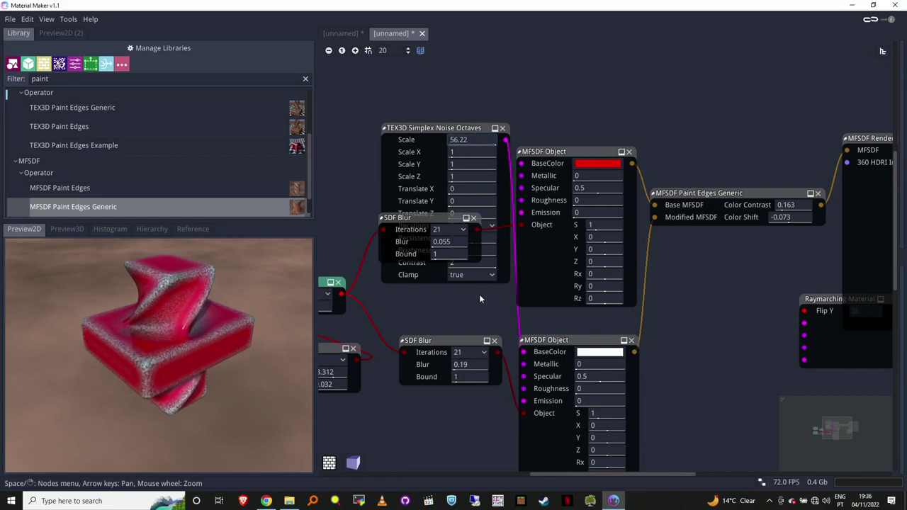
middle_drag(443, 314, 628, 225)
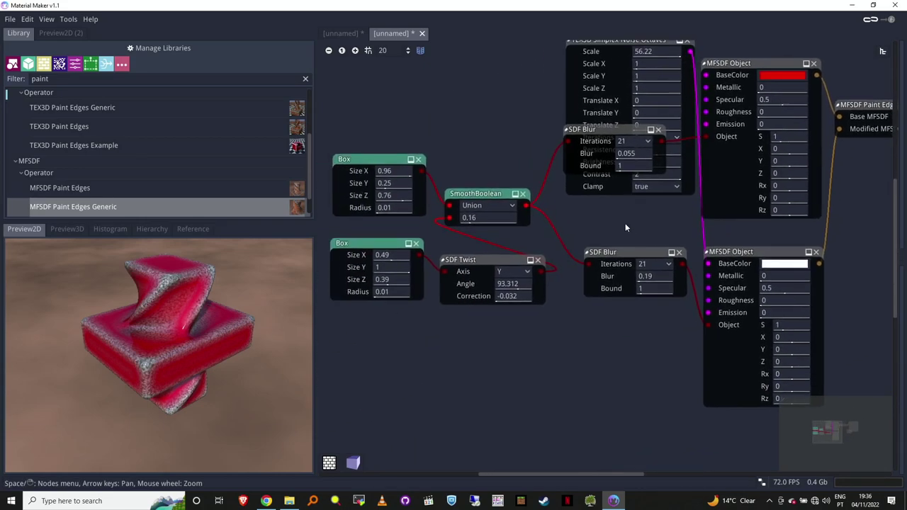
drag(398, 279, 375, 284)
- Set the SDF Twist Angle to 78.57, the lower SDF Blur's Blur to 0.188 and the SmoothBoolean smoothness to 0.5
drag(517, 283, 497, 293)
mouse_move(664, 280)
mouse_down()
mouse_move(647, 276)
mouse_move(654, 282)
mouse_up()
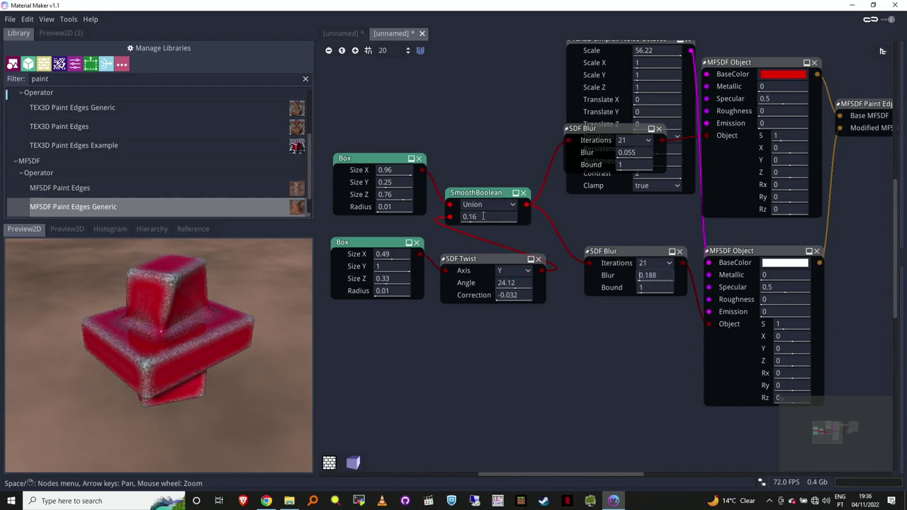
drag(483, 216, 531, 226)
drag(498, 283, 539, 293)
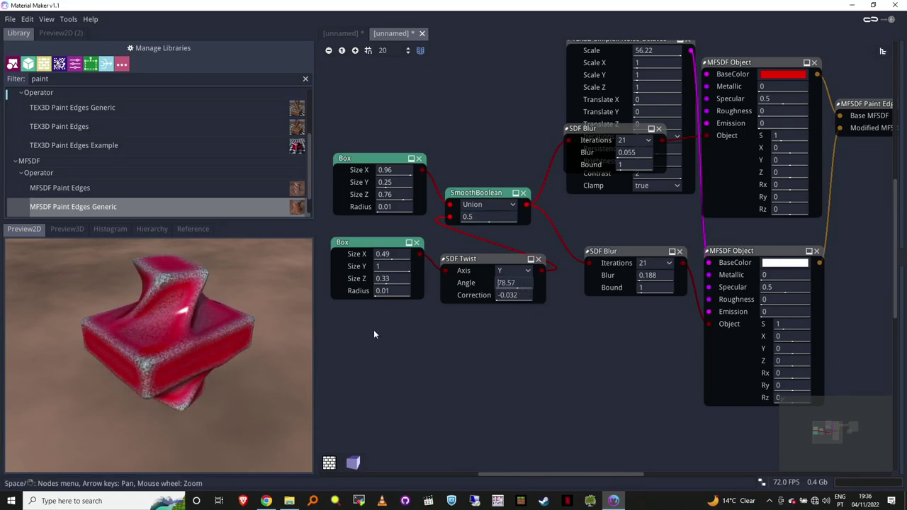
- Insert a Translate node between the lower Box and the SDF Twist, with Y set to 0.16
drag(421, 254, 383, 327)
text(tr)
click(438, 371)
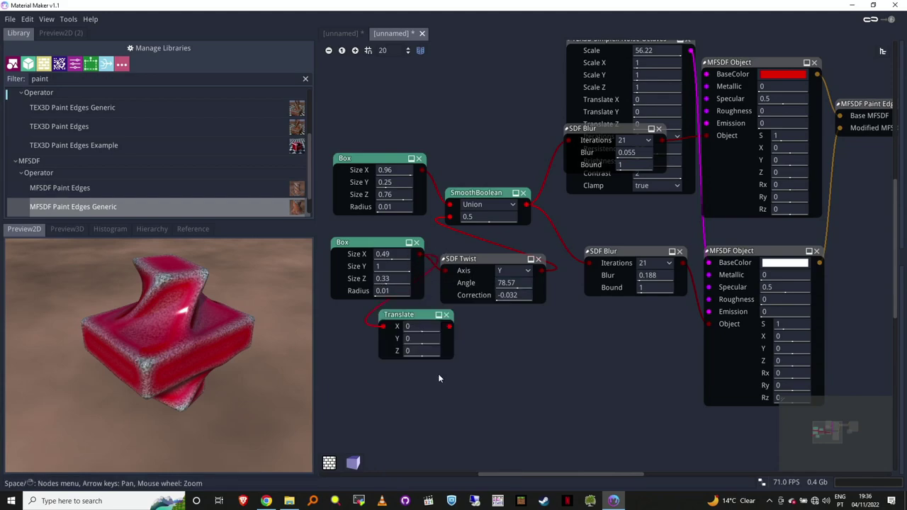
drag(450, 327, 443, 272)
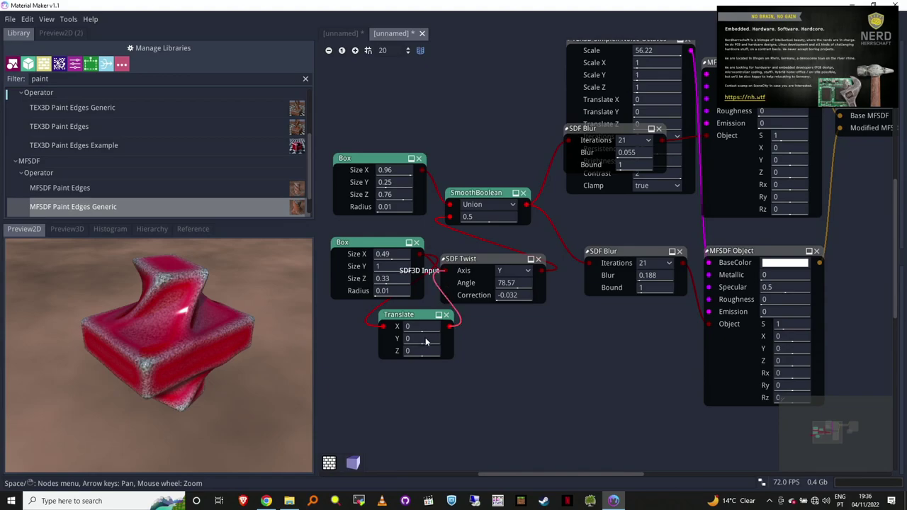
drag(436, 338, 447, 359)
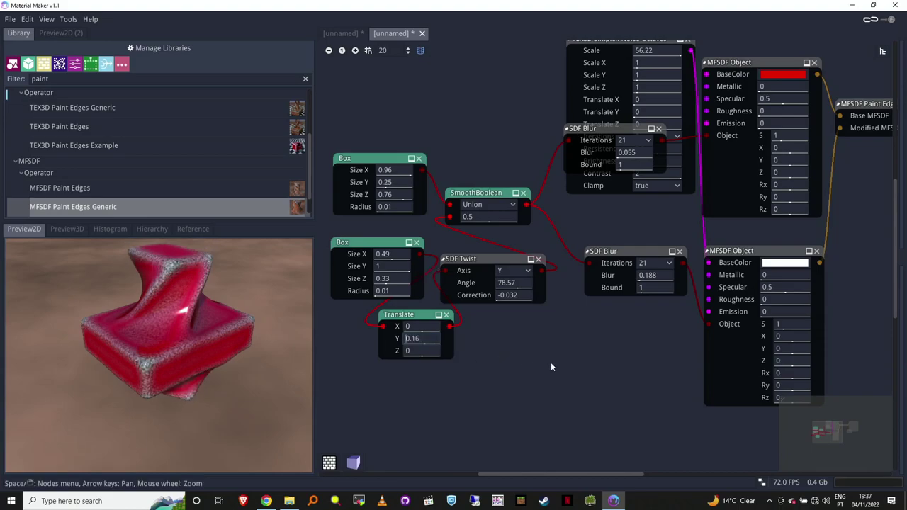
- Insert an SDF Displace node between the SmoothBoolean output and the upper SDF Blur
middle_drag(580, 350, 409, 401)
middle_drag(747, 316, 664, 325)
key(Right)
key(Up)
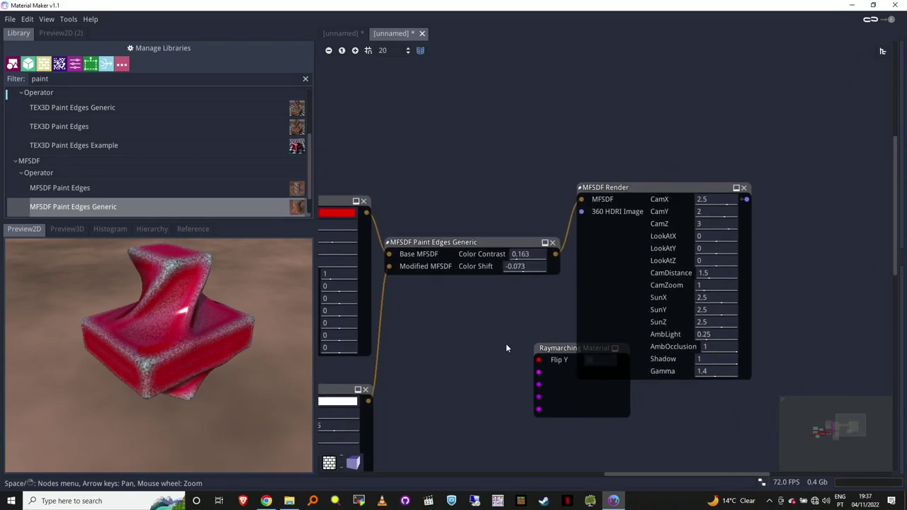
middle_drag(489, 173, 812, 150)
middle_drag(583, 158, 657, 155)
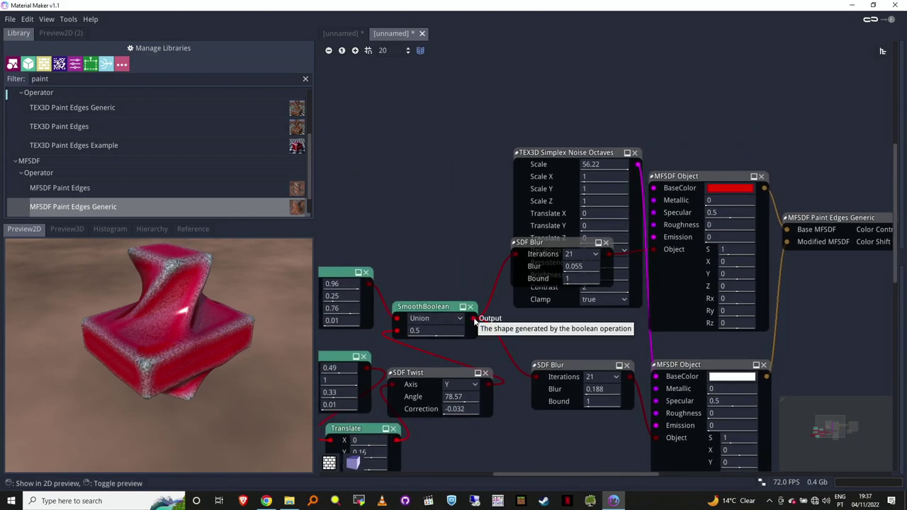
drag(473, 317, 395, 210)
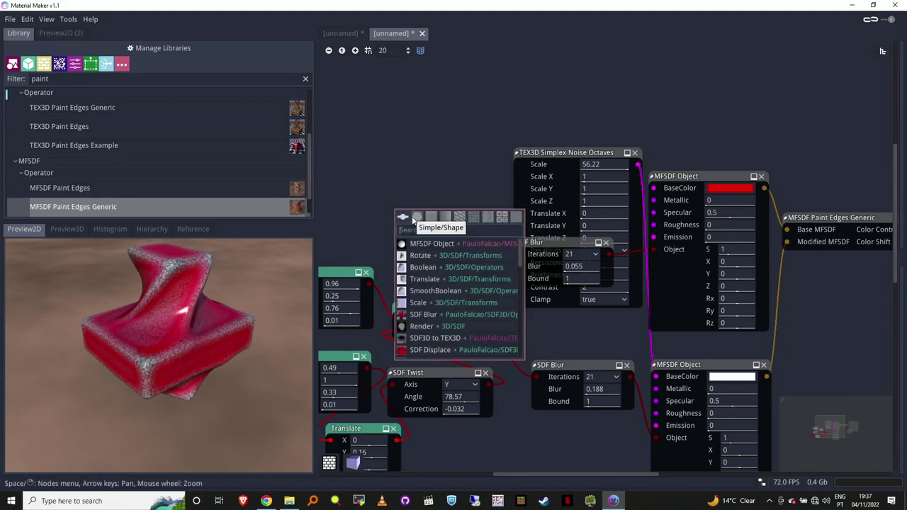
text(dis)
click(443, 244)
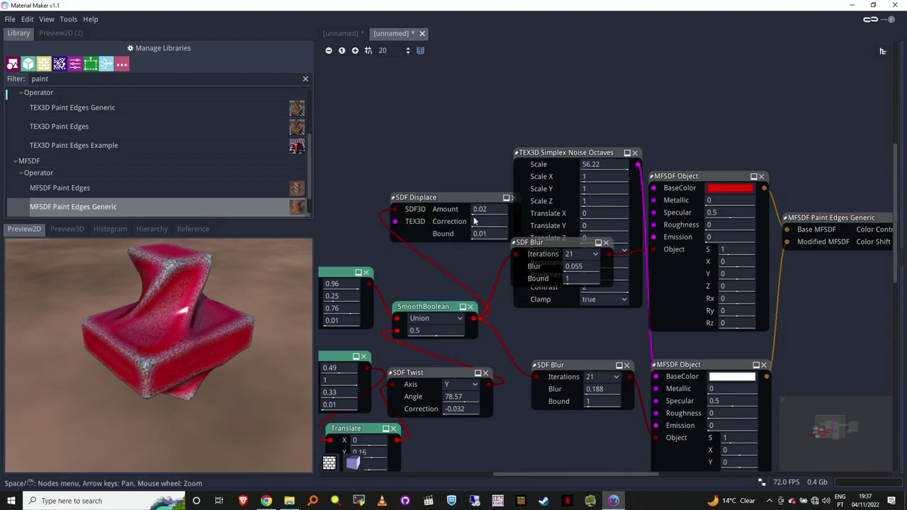
drag(488, 199, 515, 259)
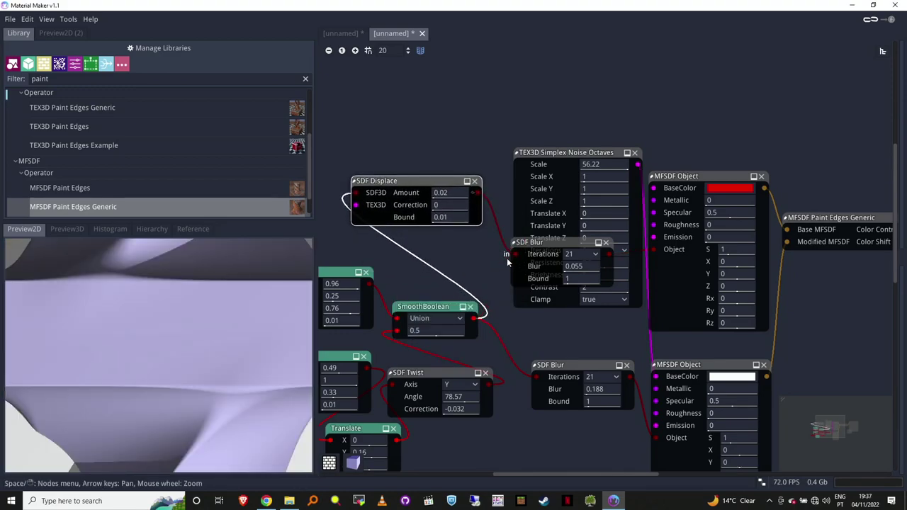
- Add a TEX3D Simplex Noise node linked to the SDF Displace's TEX3D input
middle_drag(366, 162, 566, 163)
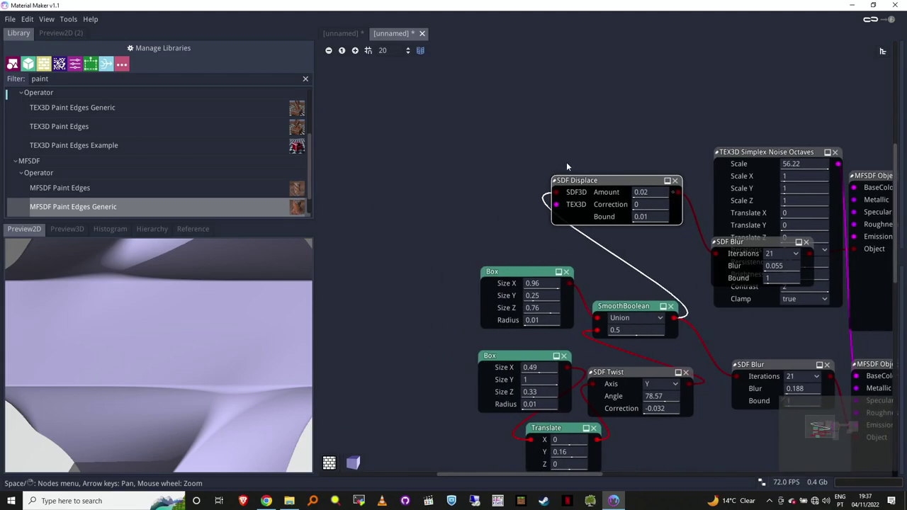
right_click(437, 144)
text(noi)
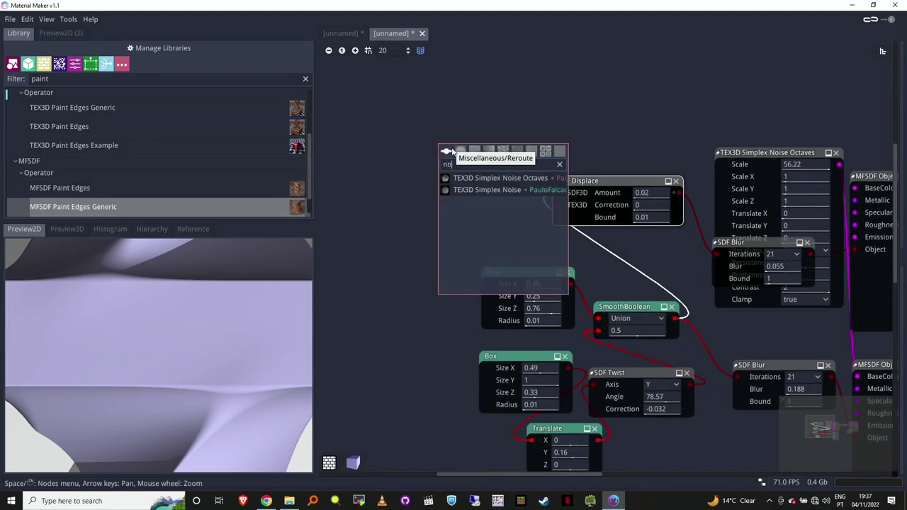
click(490, 189)
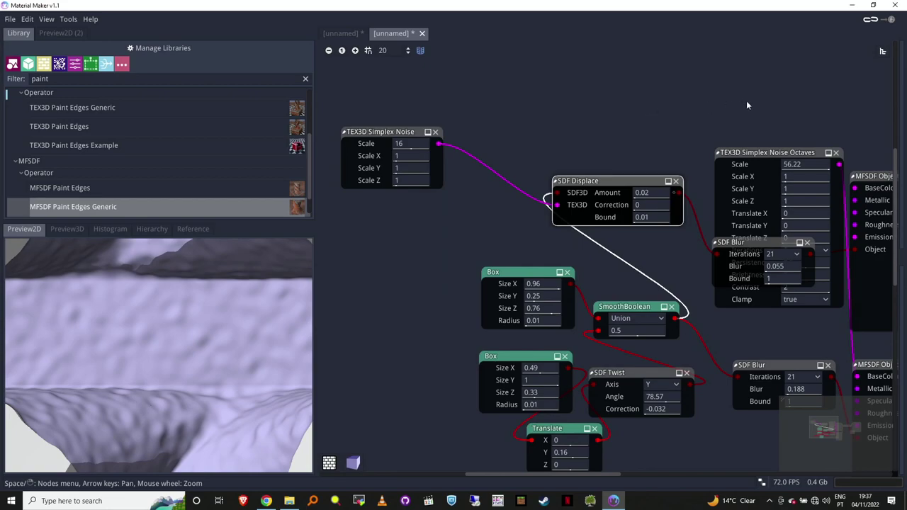
- Show the MFSDF Render node's output in the 2D preview to inspect the displaced shape
middle_drag(831, 157, 547, 162)
middle_drag(814, 169, 684, 165)
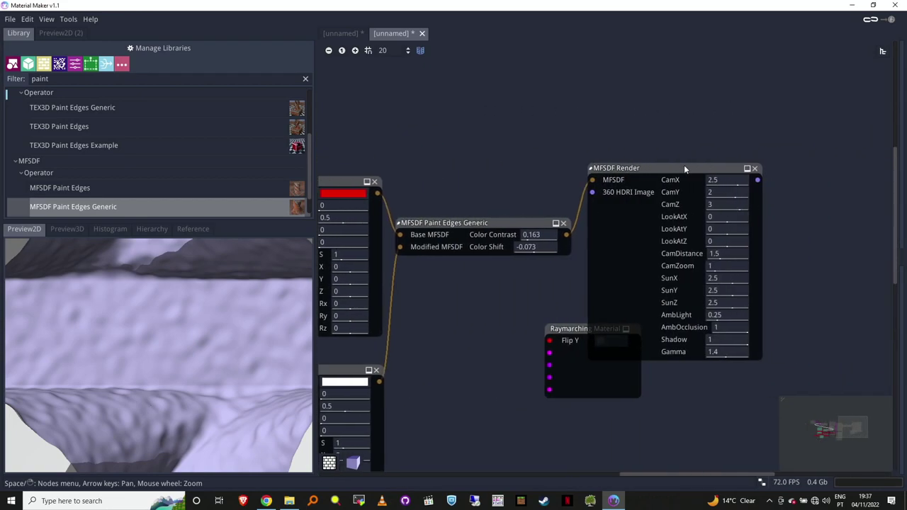
click(675, 172)
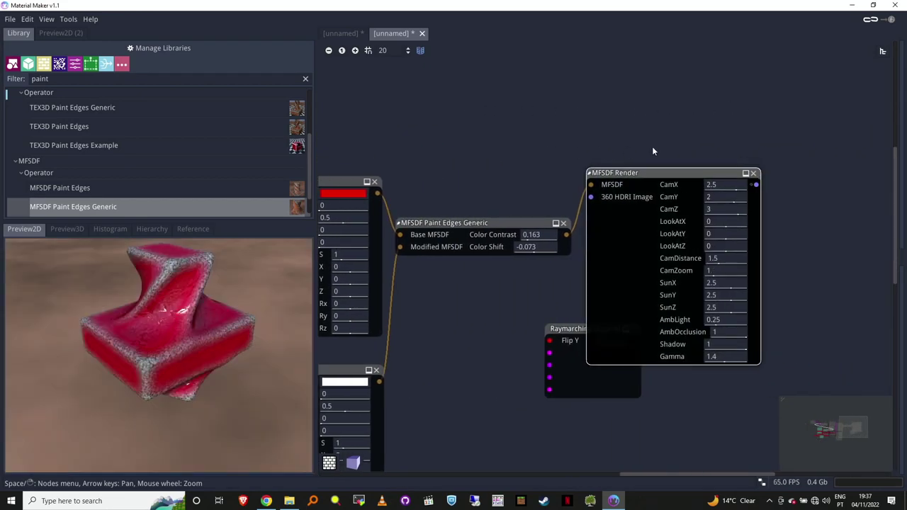
- Delete the TEX3D Simplex Noise node that feeds the SDF Displace
middle_drag(503, 150, 878, 152)
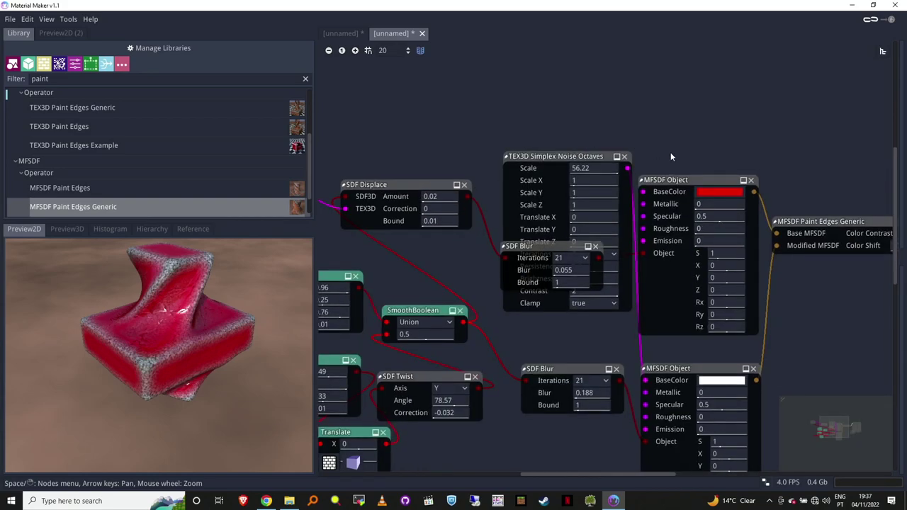
middle_drag(708, 163, 856, 183)
middle_drag(695, 162, 856, 182)
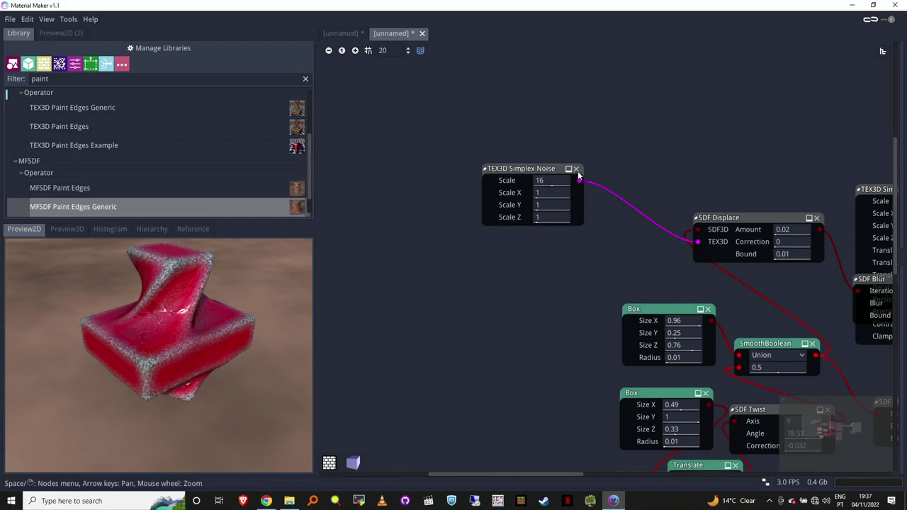
click(497, 205)
key(Delete)
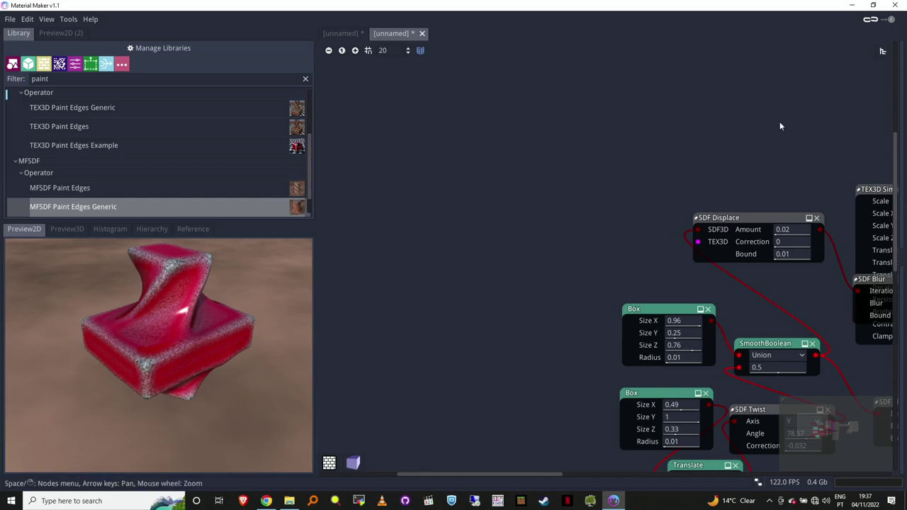
- Load Inercia_MSSDFAdvancedBoolean_EasySDF.ptex and preview the output of its MFSDF Render node
middle_drag(779, 126, 468, 32)
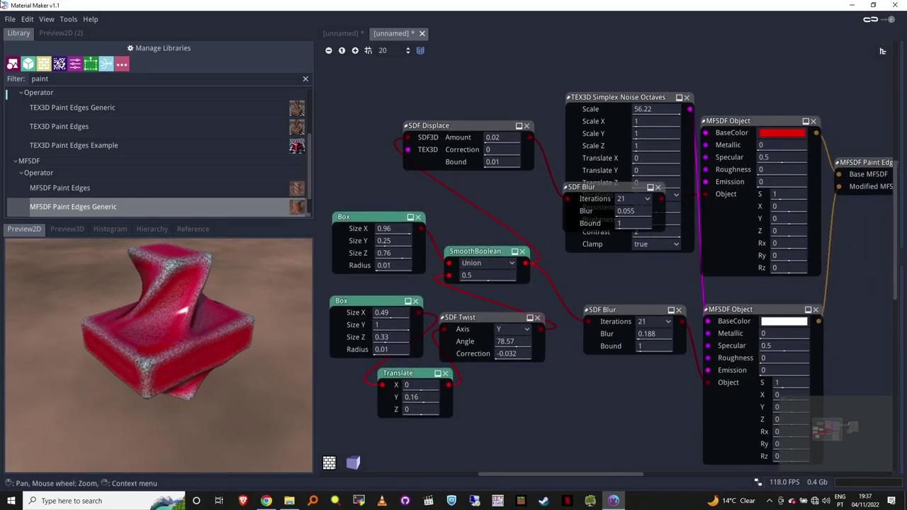
click(10, 19)
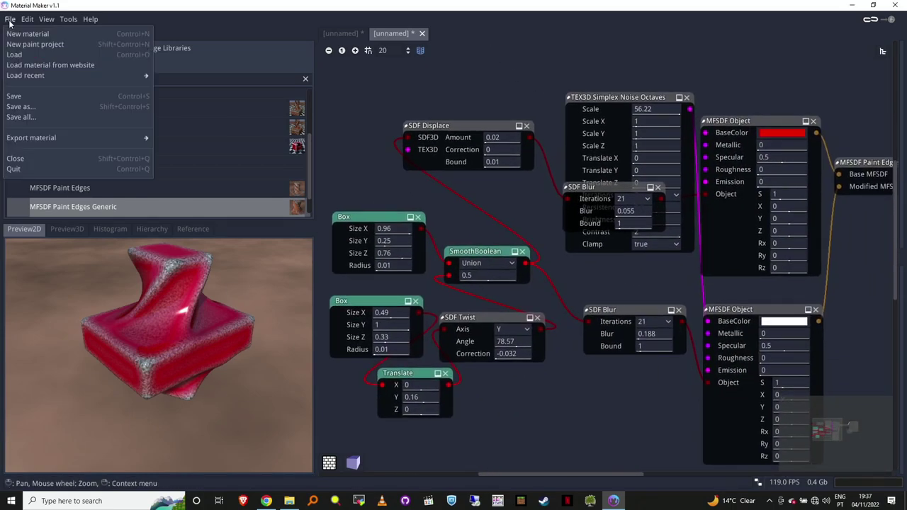
click(44, 55)
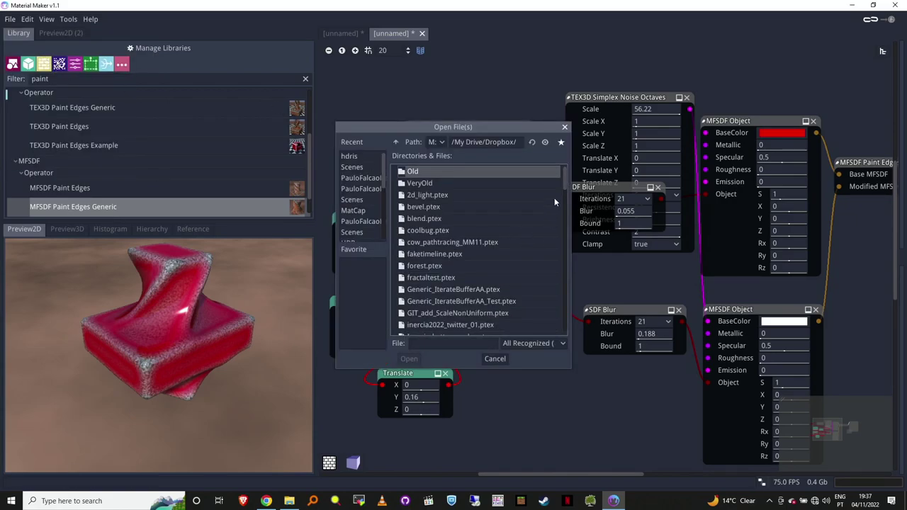
mouse_move(566, 186)
mouse_down()
mouse_move(567, 321)
mouse_move(557, 274)
mouse_move(561, 200)
mouse_move(552, 287)
mouse_move(573, 198)
mouse_move(565, 196)
mouse_up()
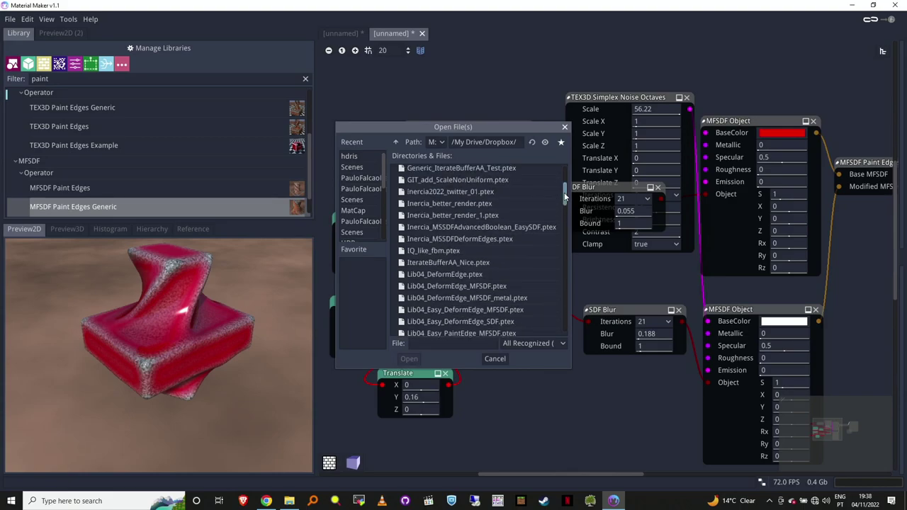
click(514, 225)
click(410, 360)
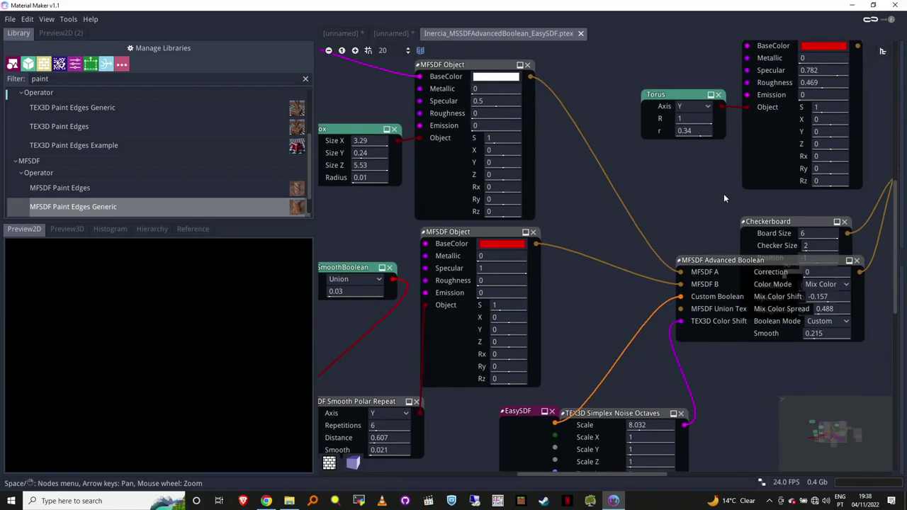
middle_drag(724, 198, 387, 244)
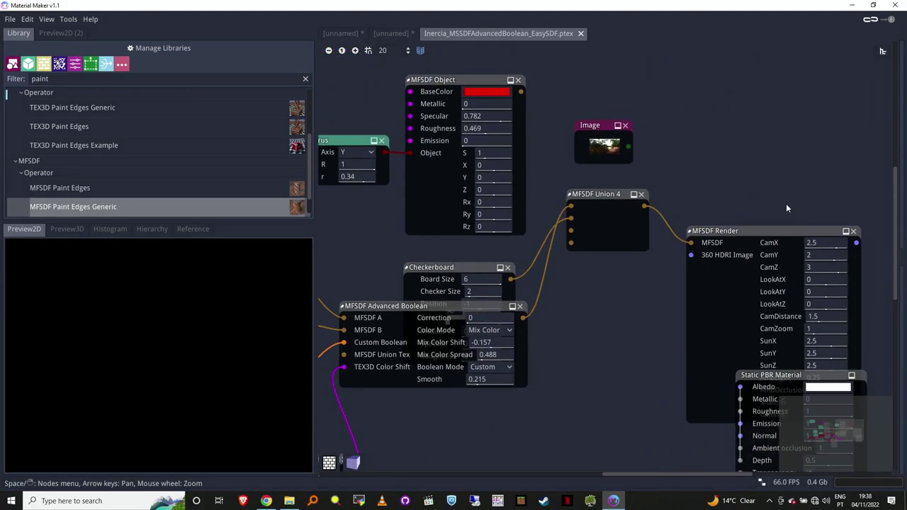
click(756, 231)
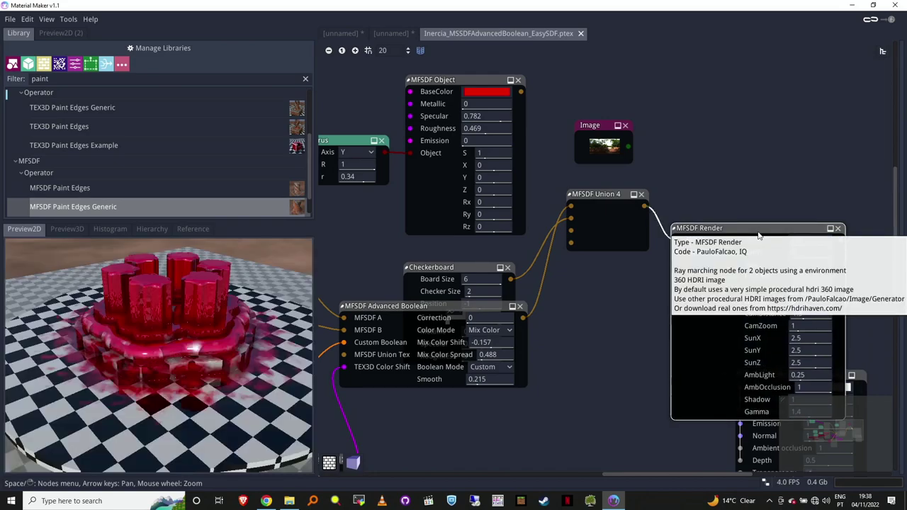
drag(756, 231, 741, 228)
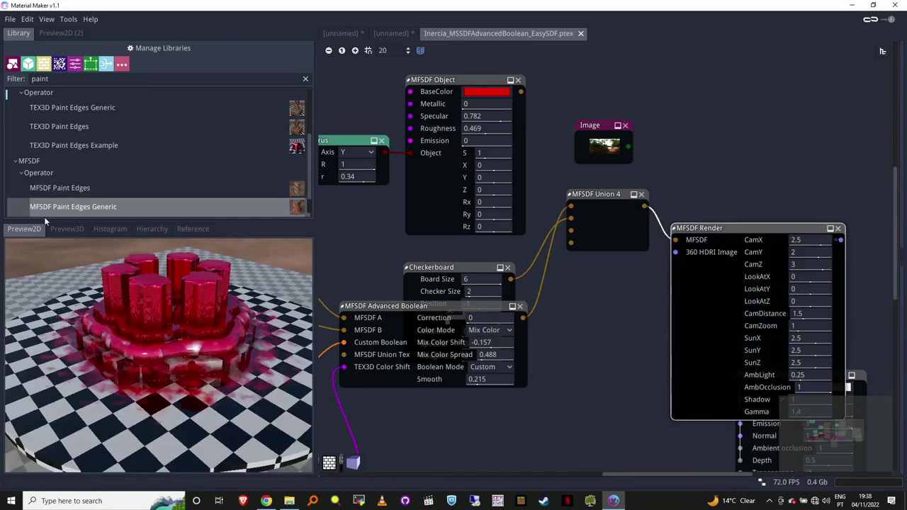
- Load Inercia_MSSDFDeformEdges.ptex and preview the output of its MFSDF Render node
click(9, 20)
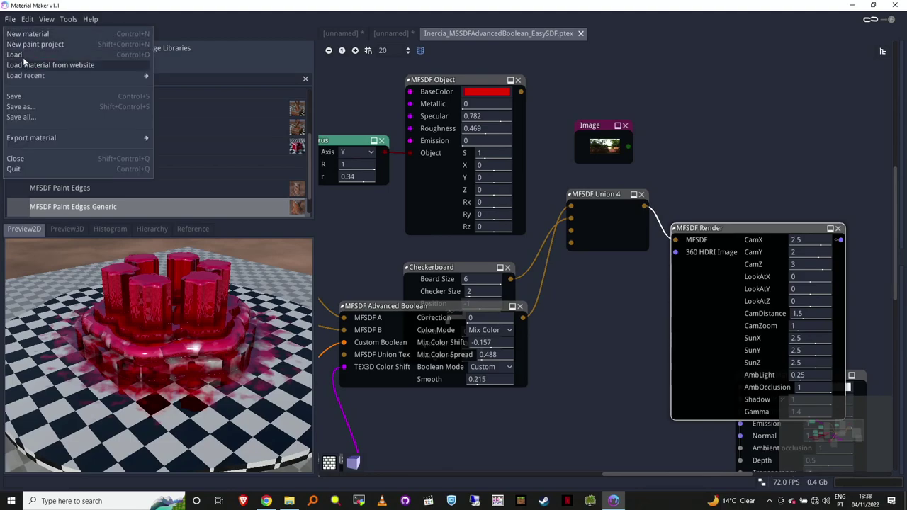
click(24, 56)
drag(566, 182, 566, 196)
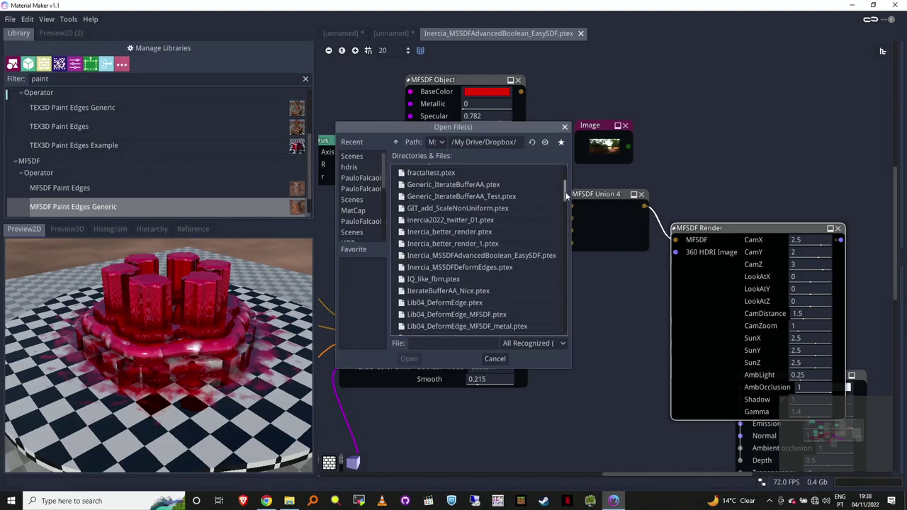
click(491, 267)
click(409, 358)
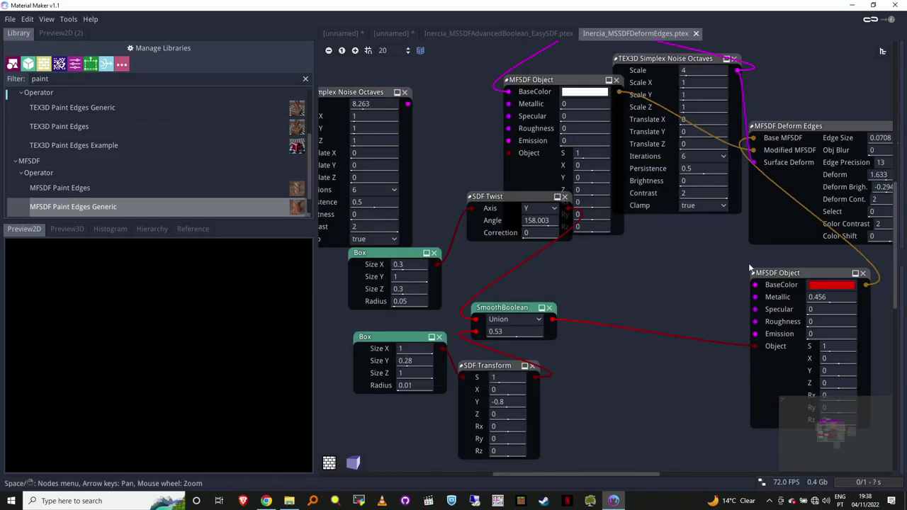
middle_drag(770, 262, 491, 333)
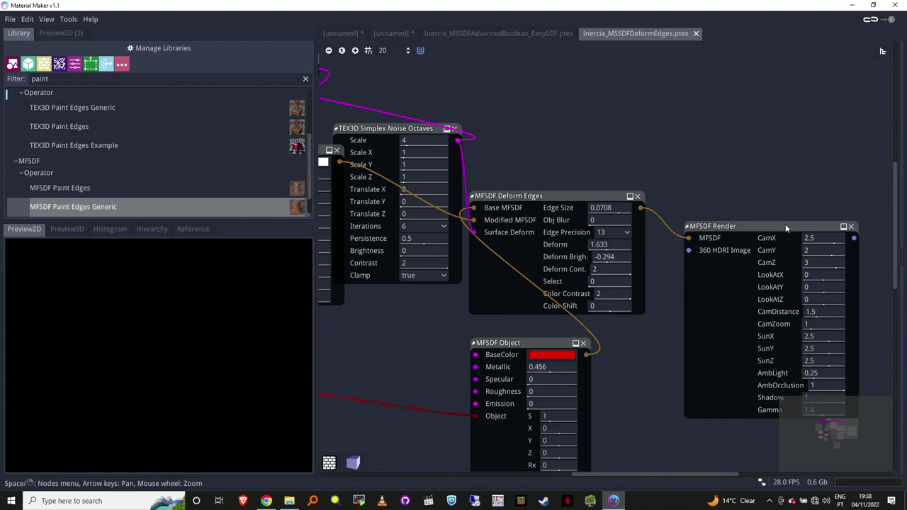
drag(785, 223, 778, 220)
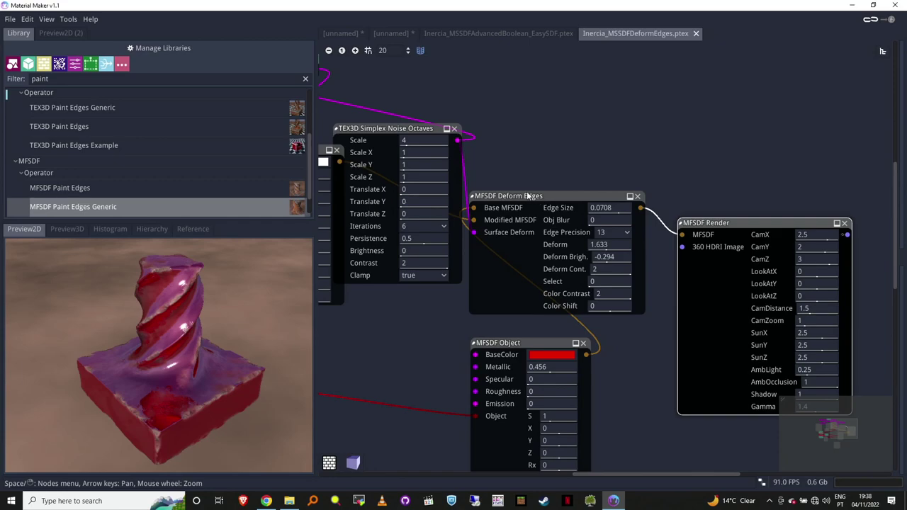
- Enlarge the 2D preview area and examine the deformed edges of the twisted column up close
drag(172, 222, 172, 148)
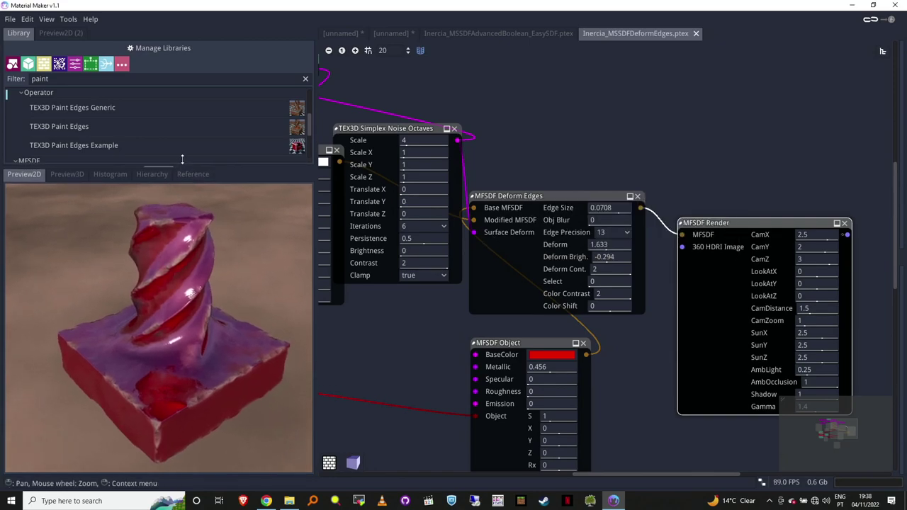
scroll(192, 291, up, 5)
scroll(200, 222, up, 6)
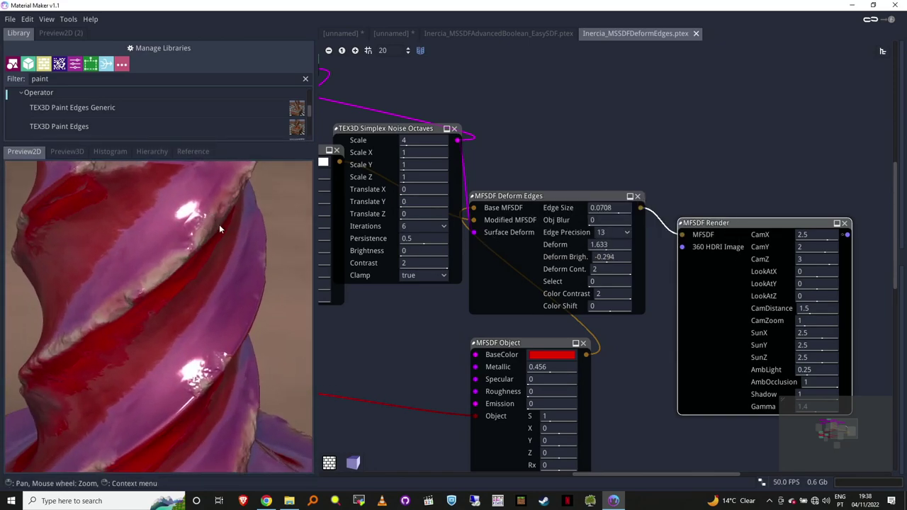
- Examine the deformed edges along the twisted column, and bring the whole column and its base back into the 2D preview
middle_drag(208, 230, 206, 303)
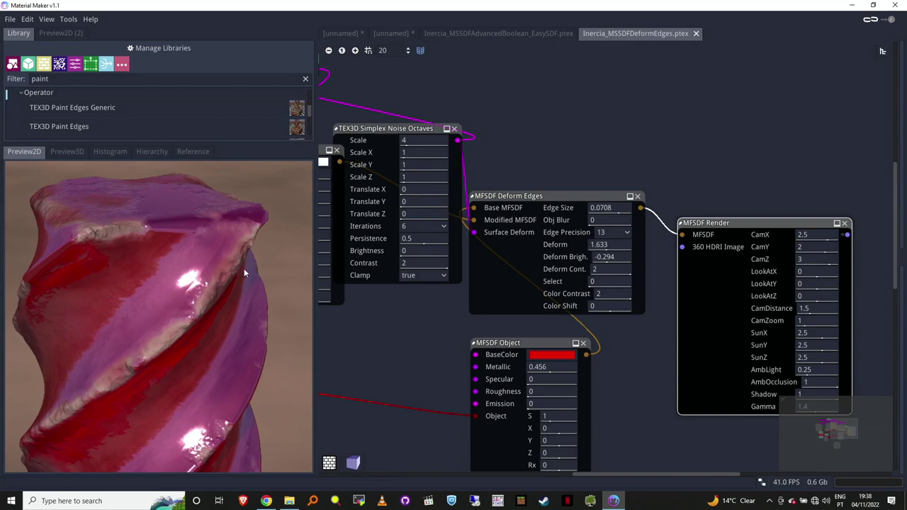
mouse_move(233, 266)
mouse_down()
mouse_move(233, 294)
mouse_move(205, 308)
mouse_move(227, 255)
mouse_up()
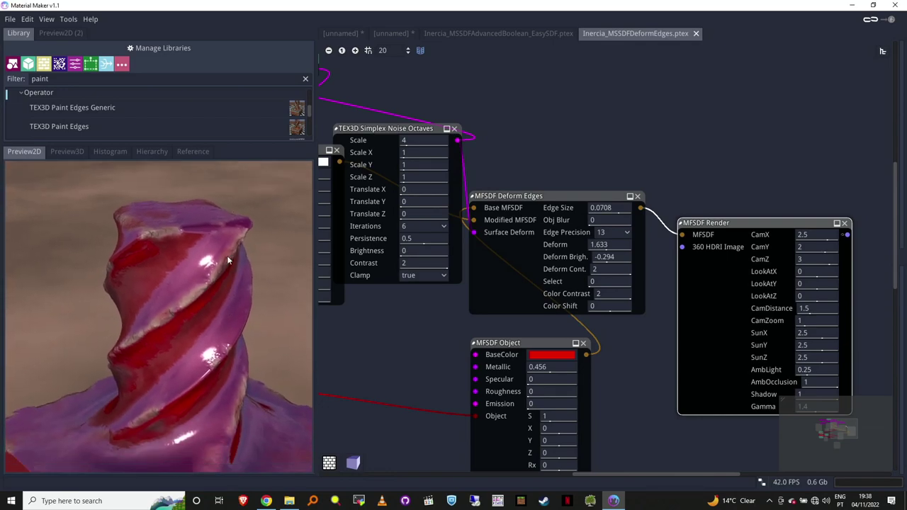
middle_drag(227, 257, 196, 214)
scroll(196, 216, down, 5)
right_click(214, 269)
click(227, 278)
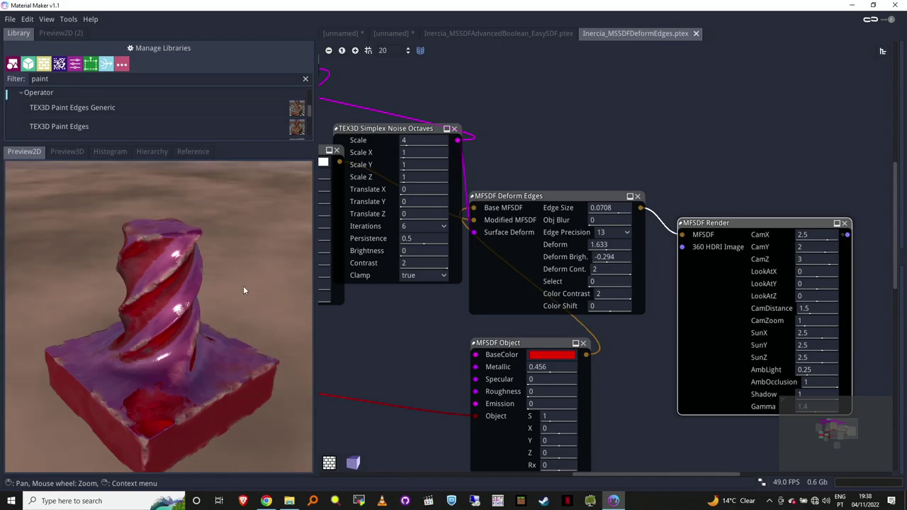
- Set the SDF Twist node's Angle to 97.451 and the Size Y of the base Box feeding SDF Transform to 0.96
middle_drag(406, 297, 750, 295)
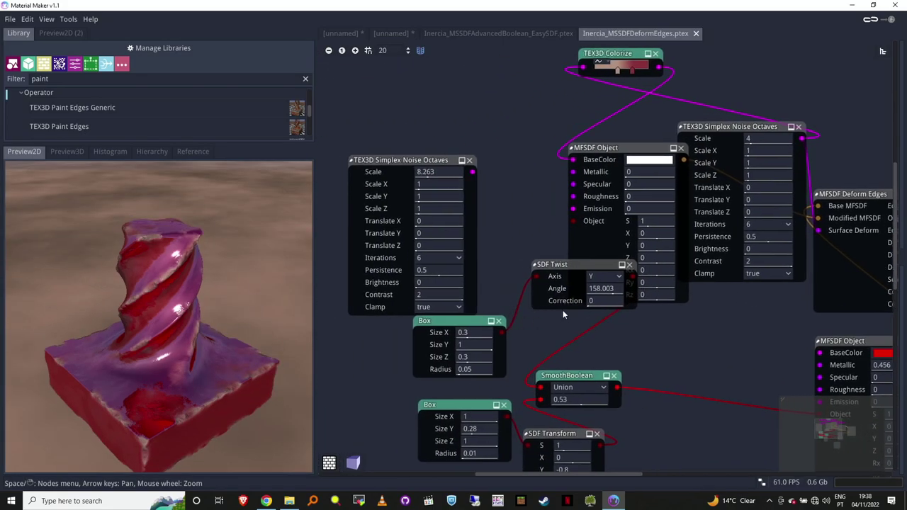
drag(599, 291, 576, 300)
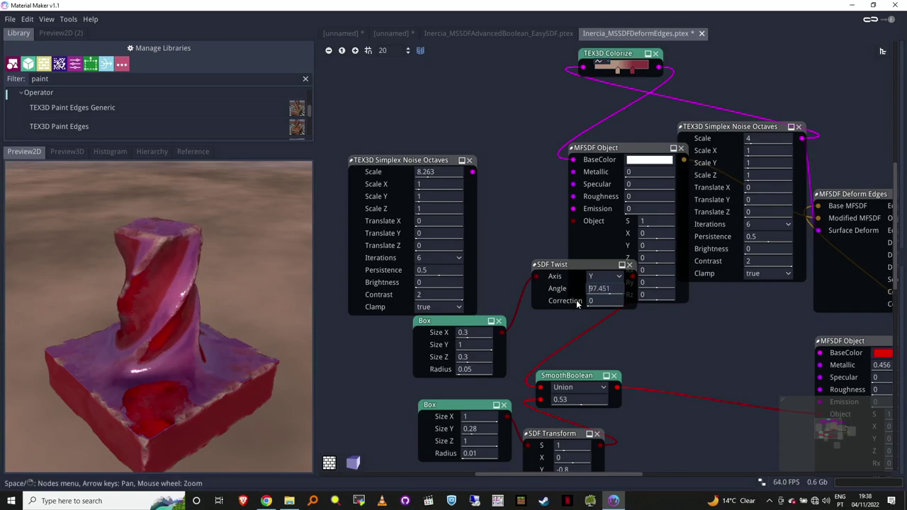
drag(467, 333, 467, 370)
drag(479, 429, 559, 419)
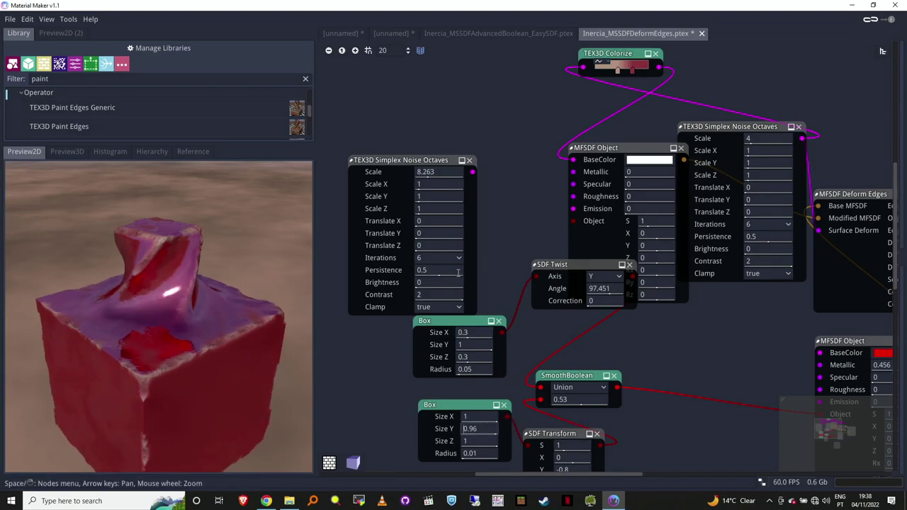
drag(442, 174, 412, 175)
mouse_move(571, 402)
mouse_down()
mouse_move(647, 405)
mouse_move(523, 387)
mouse_move(585, 400)
mouse_up()
- Add a Debug node connected to the MFSDF Render output and show its generated shader code
middle_drag(749, 341, 829, 305)
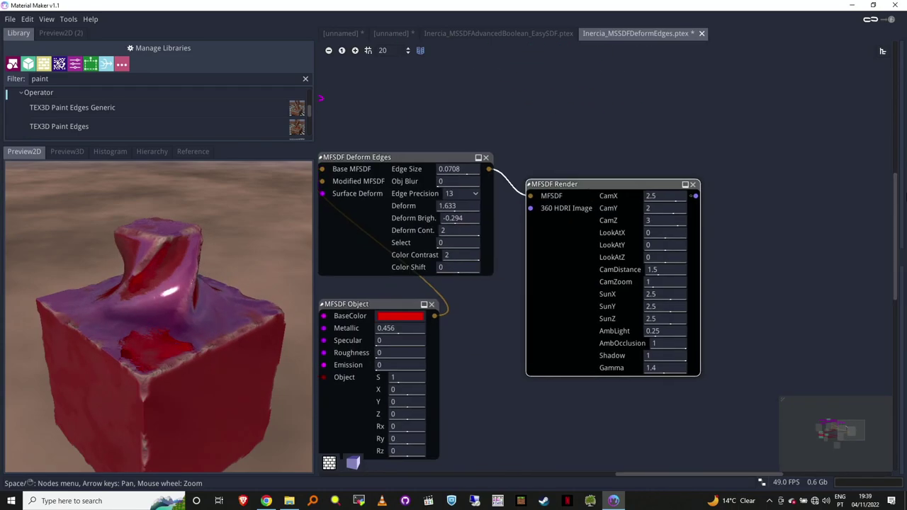
drag(693, 199, 699, 105)
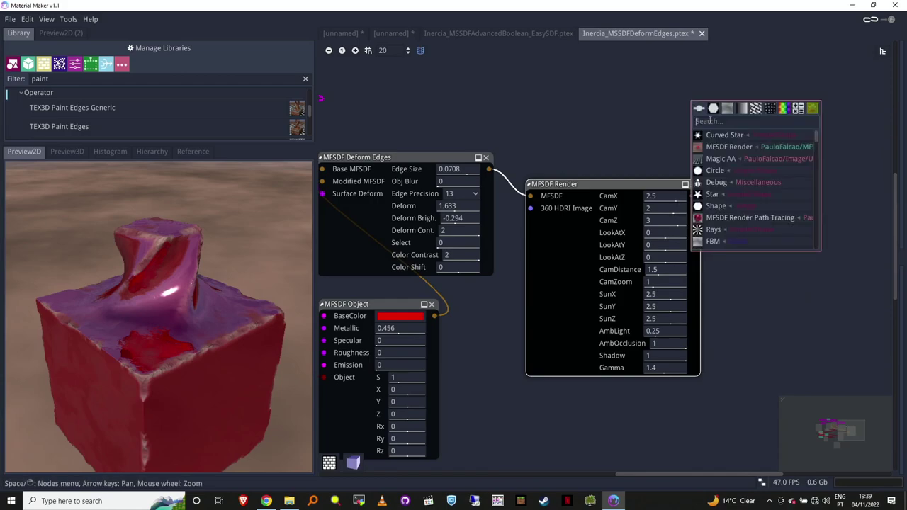
text(de)
click(746, 149)
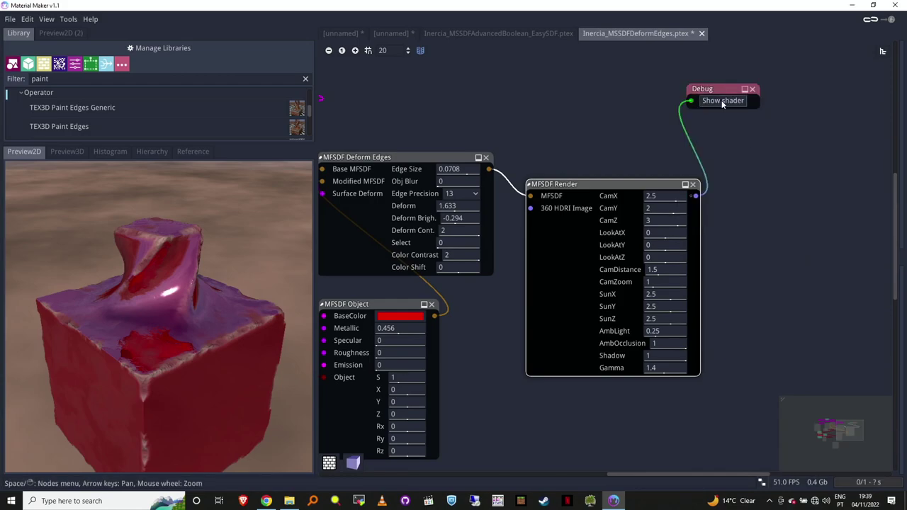
click(722, 101)
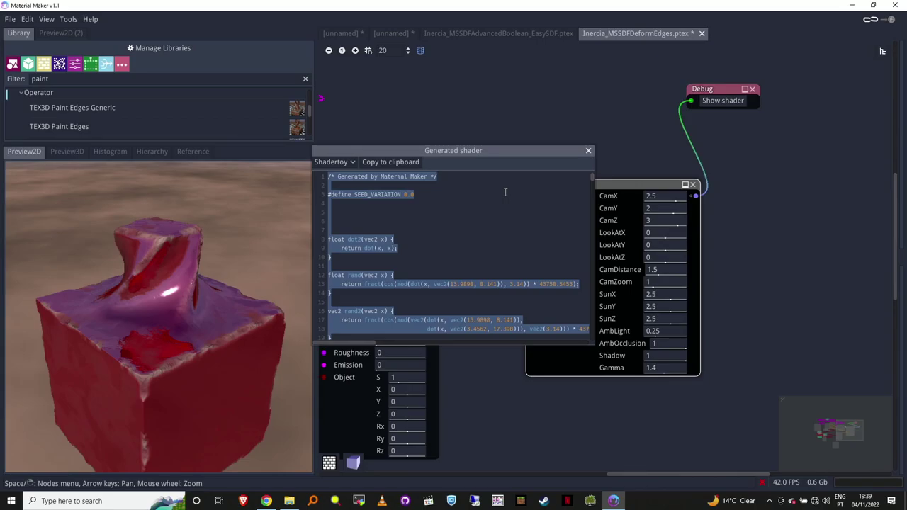